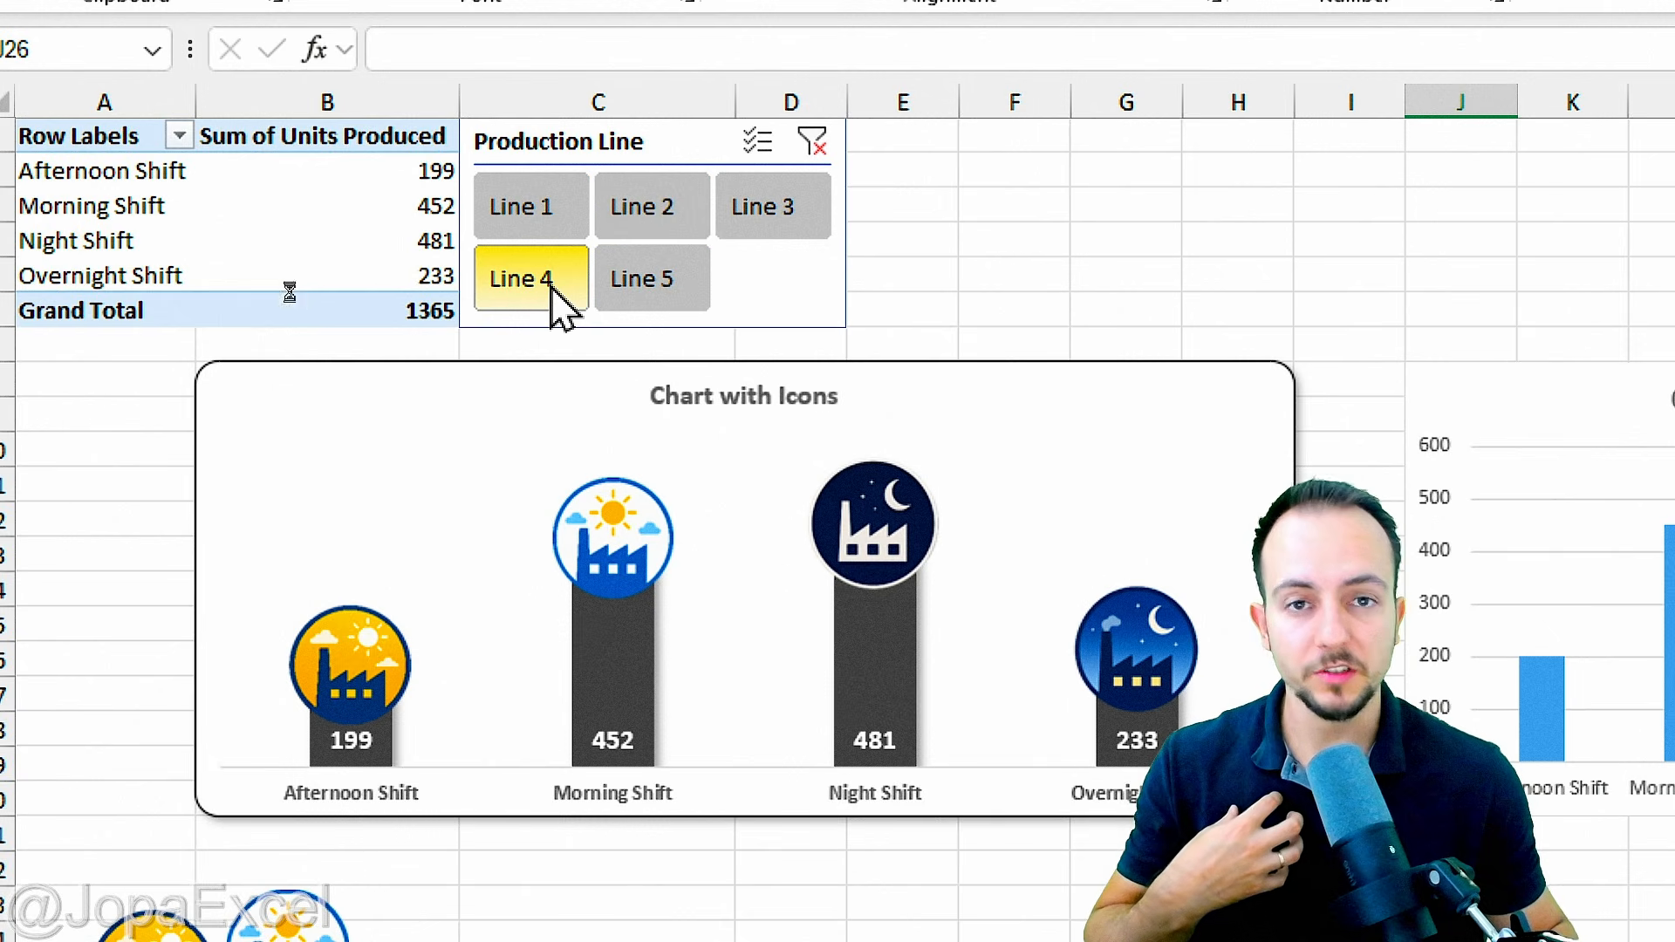
Step: Filter by each production line in the Production Line slicer, ending on Line 5, and examine how the icon chart responds
{"action": "left_click", "coordinate": [652, 279]}
{"action": "left_click", "coordinate": [523, 206]}
{"action": "left_click", "coordinate": [637, 213]}
{"action": "left_click", "coordinate": [737, 218]}
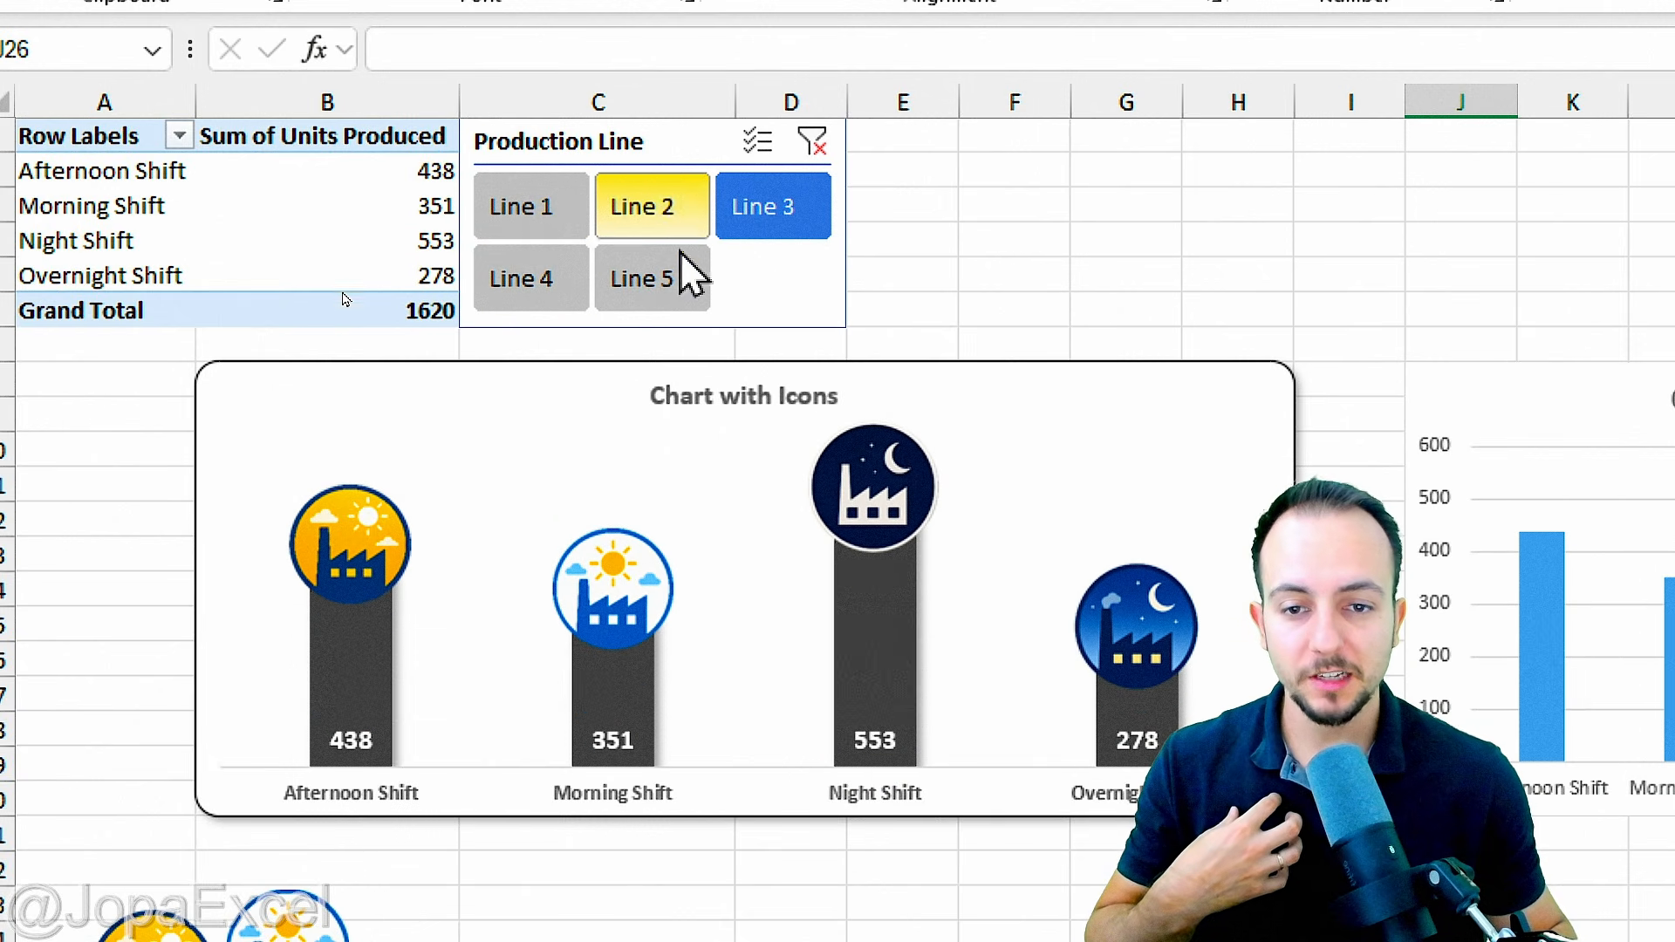
{"action": "left_click", "coordinate": [660, 301]}
{"action": "left_click", "coordinate": [545, 281]}
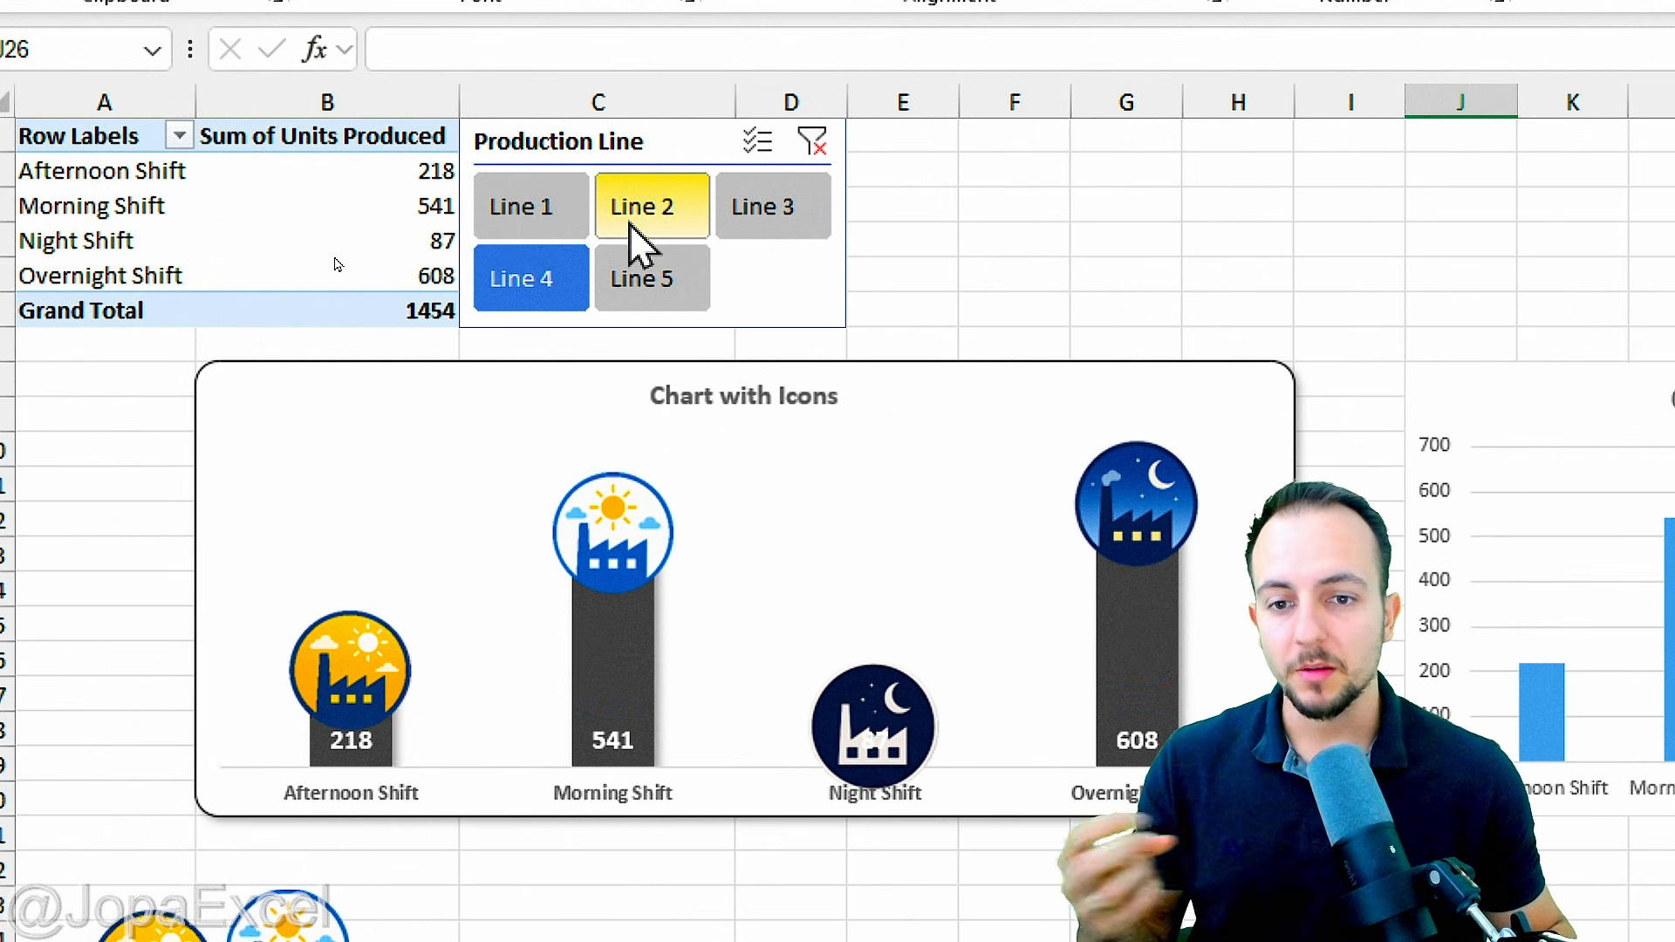
{"action": "left_click", "coordinate": [640, 217]}
{"action": "left_click", "coordinate": [698, 297]}
{"action": "left_click", "coordinate": [782, 228]}
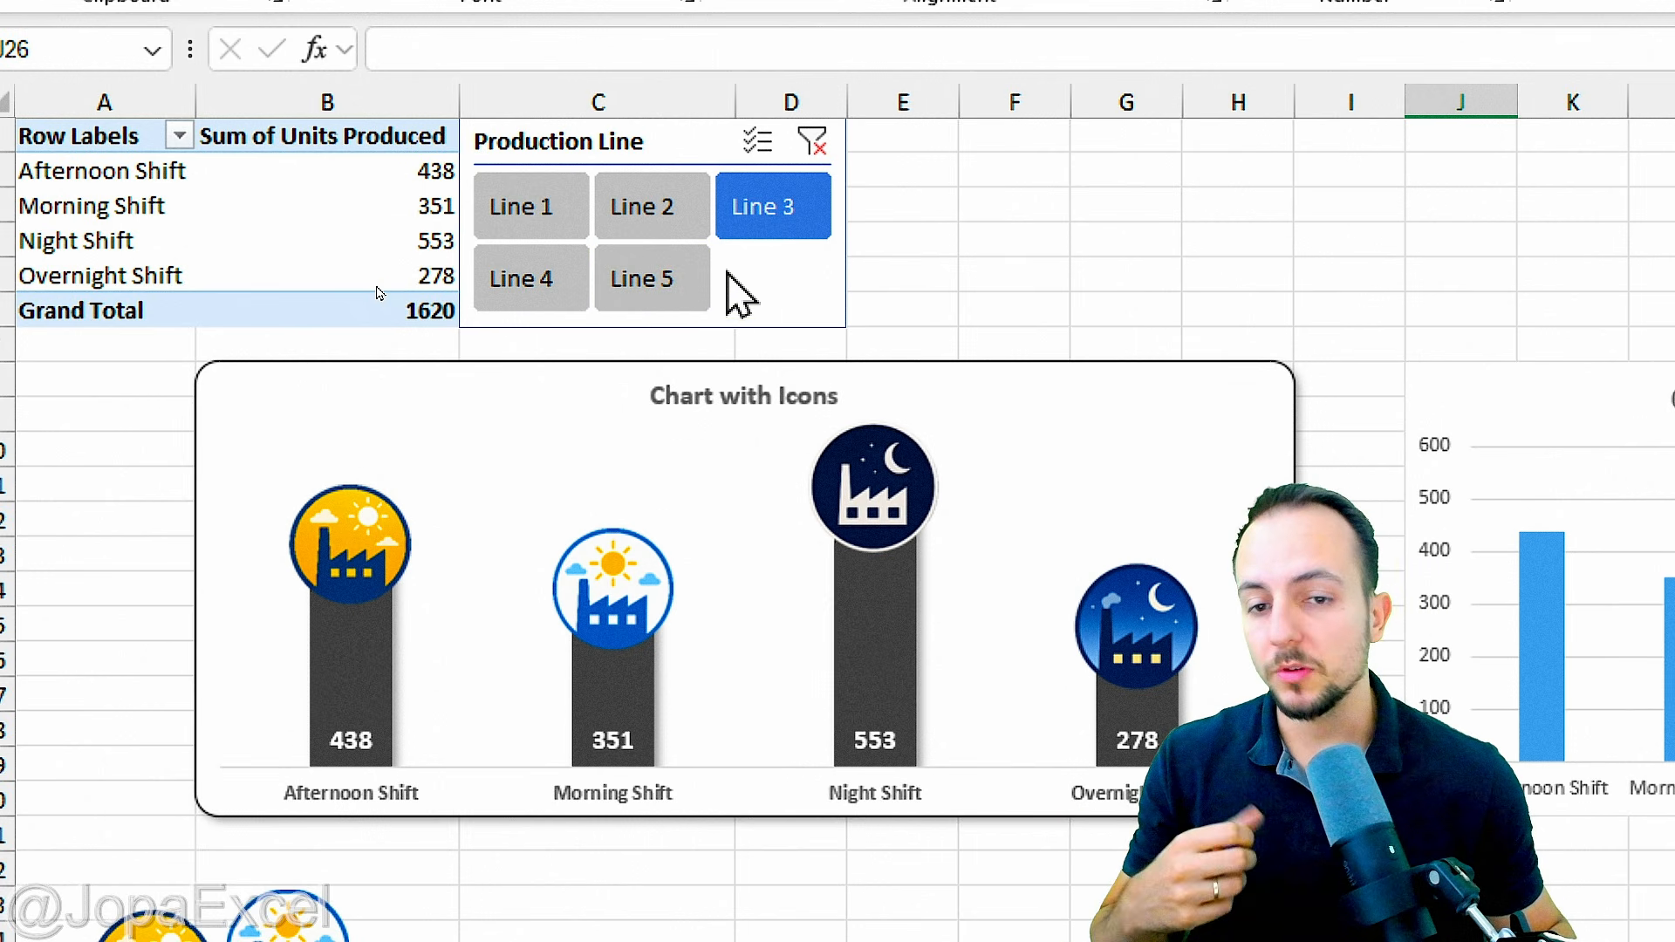
{"action": "left_click", "coordinate": [670, 281]}
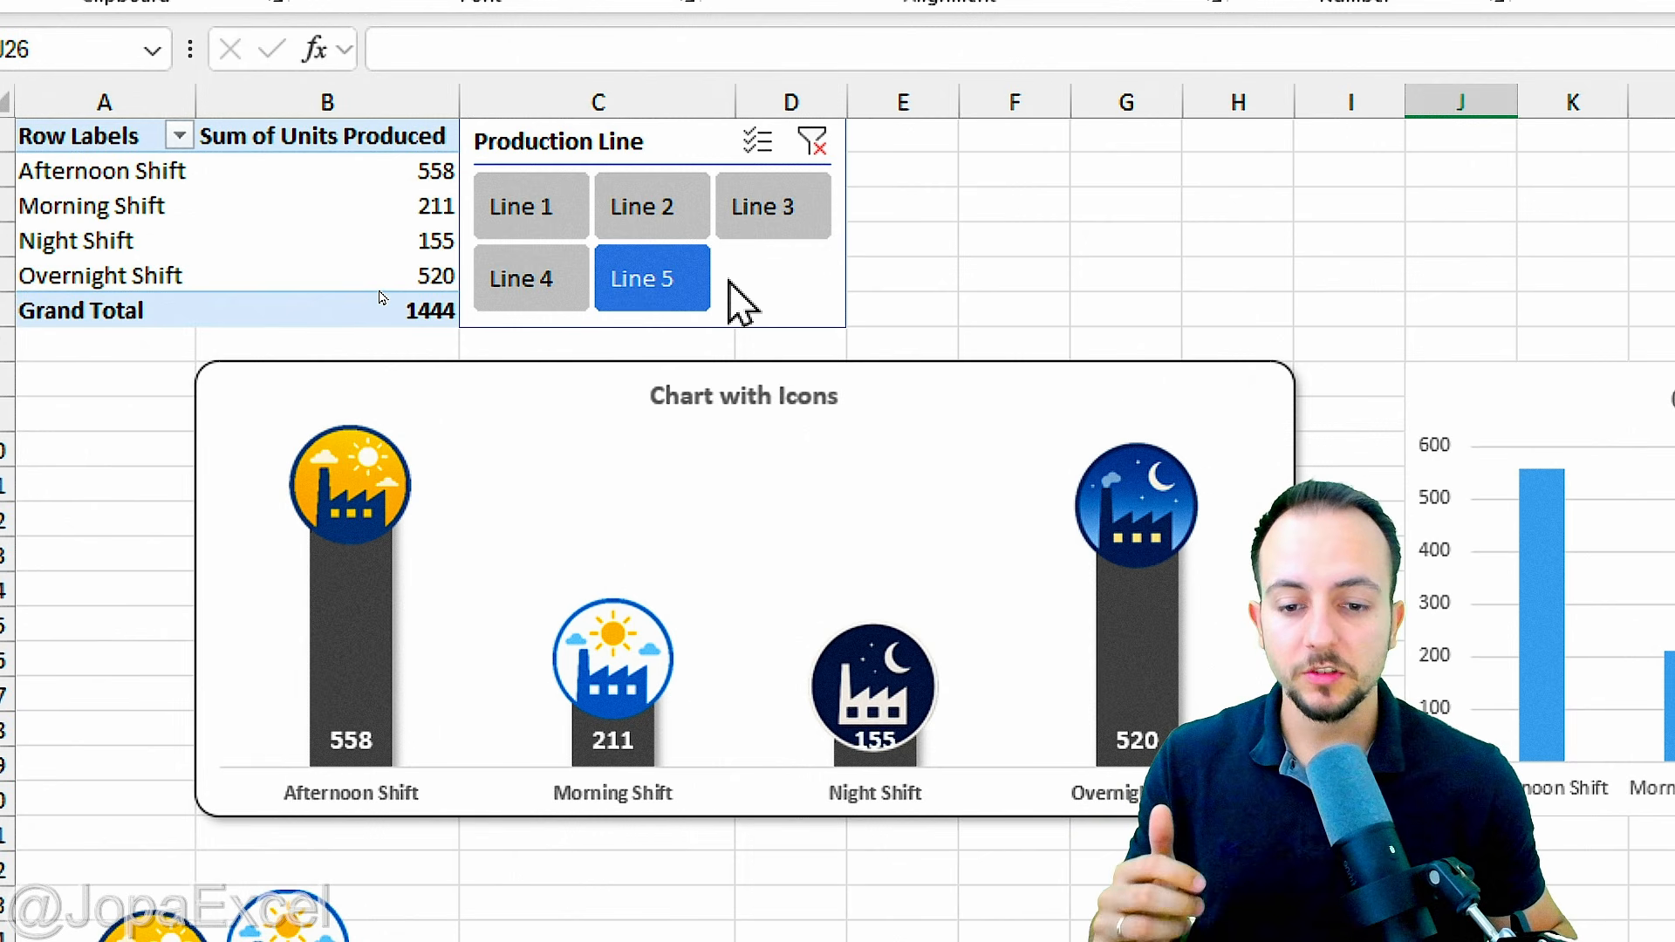
{"action": "key", "text": "ctrl+2"}
{"action": "left_click_drag", "start_coordinate": [425, 480], "coordinate": [556, 480]}
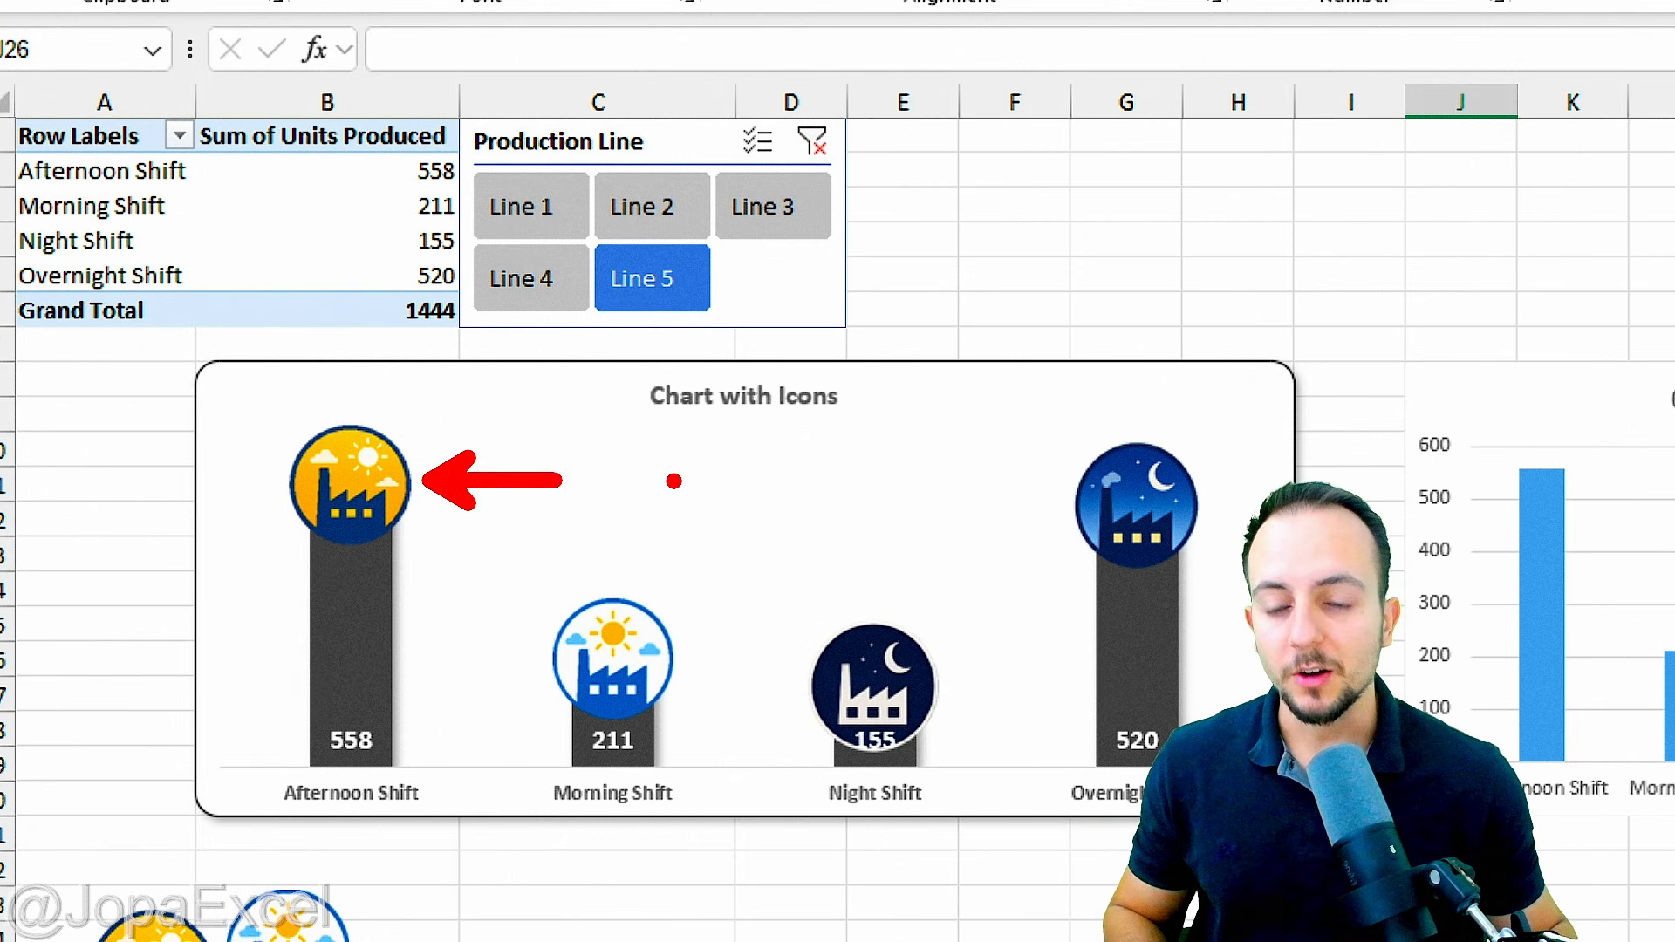
{"action": "key", "text": "Escape"}
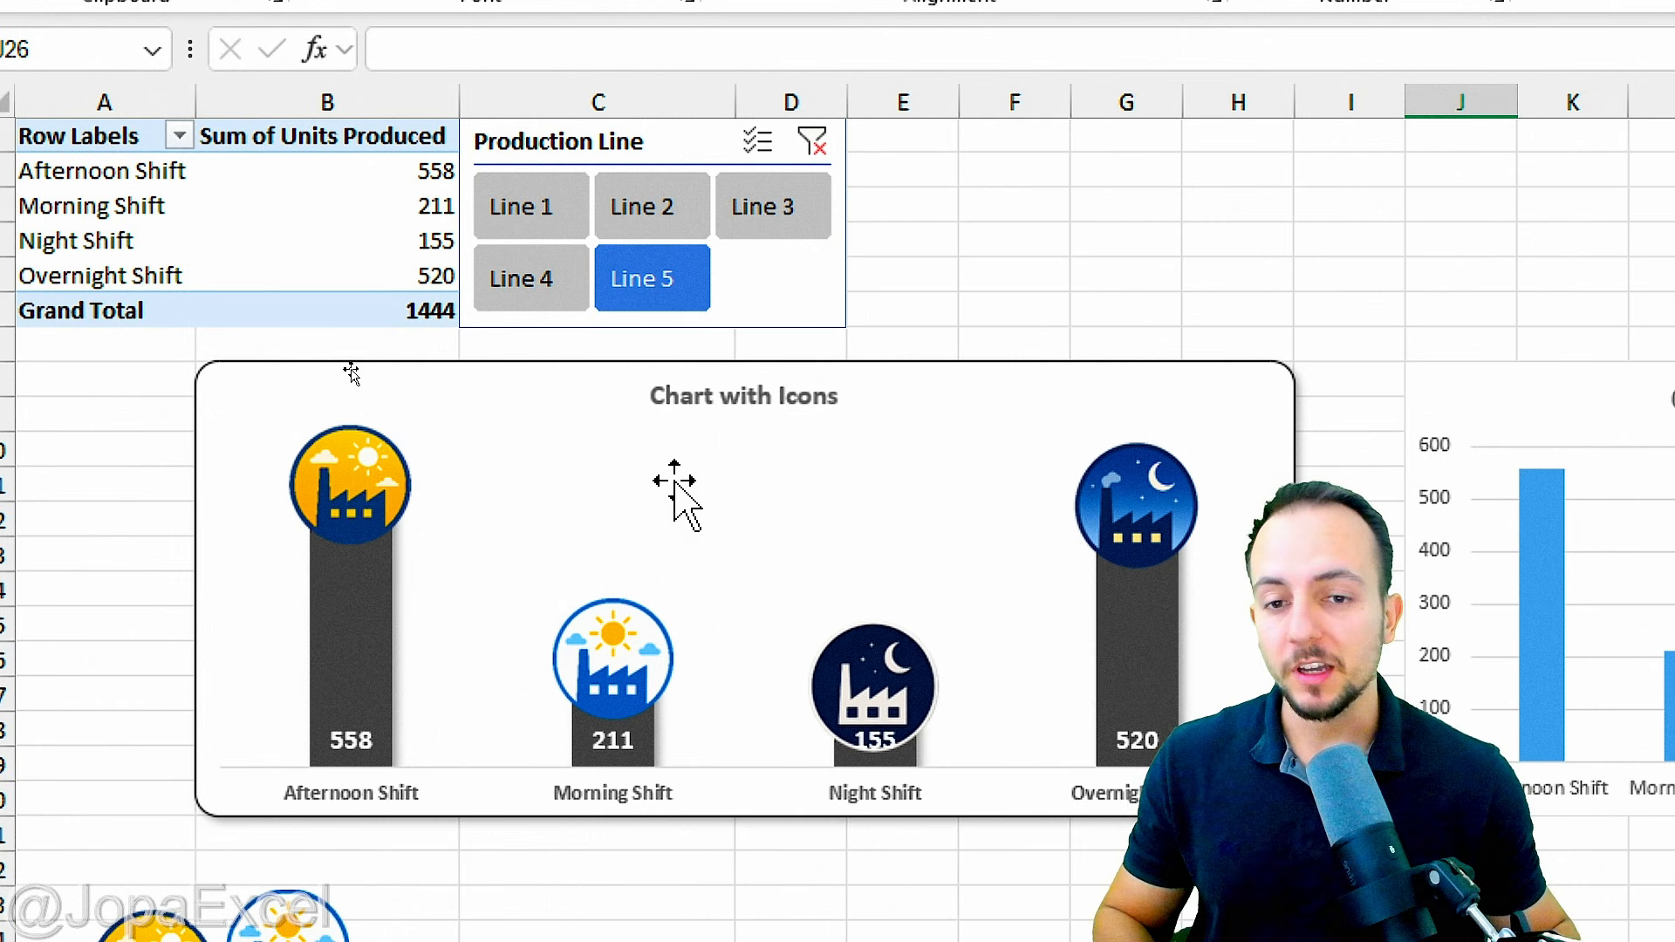
{"action": "key", "text": "ctrl+2"}
{"action": "mouse_move", "coordinate": [615, 120]}
{"action": "left_mouse_down"}
{"action": "mouse_move", "coordinate": [454, 227]}
{"action": "mouse_move", "coordinate": [654, 138]}
{"action": "left_mouse_up"}
{"action": "key", "text": "Escape"}
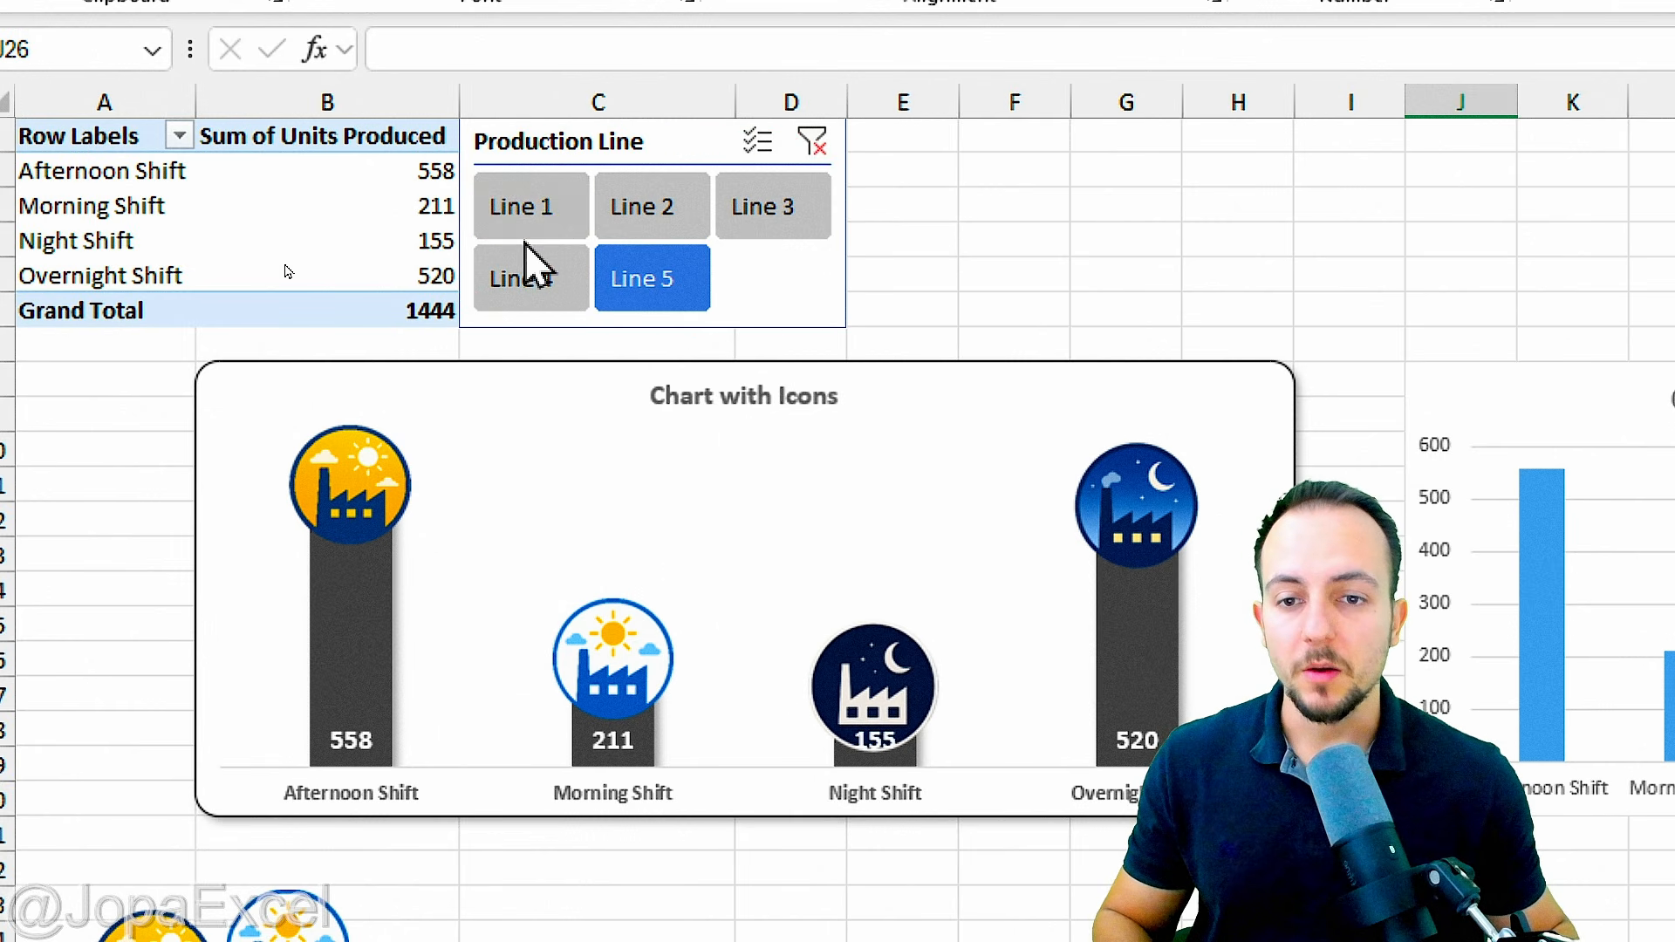
Step: Cycle the Production Line slicer through the lines again, ending on Line 4, and compare the icon positions on the columns
{"action": "left_click", "coordinate": [651, 228]}
{"action": "left_click", "coordinate": [759, 208]}
{"action": "left_click", "coordinate": [562, 262]}
{"action": "key", "text": "ctrl+z"}
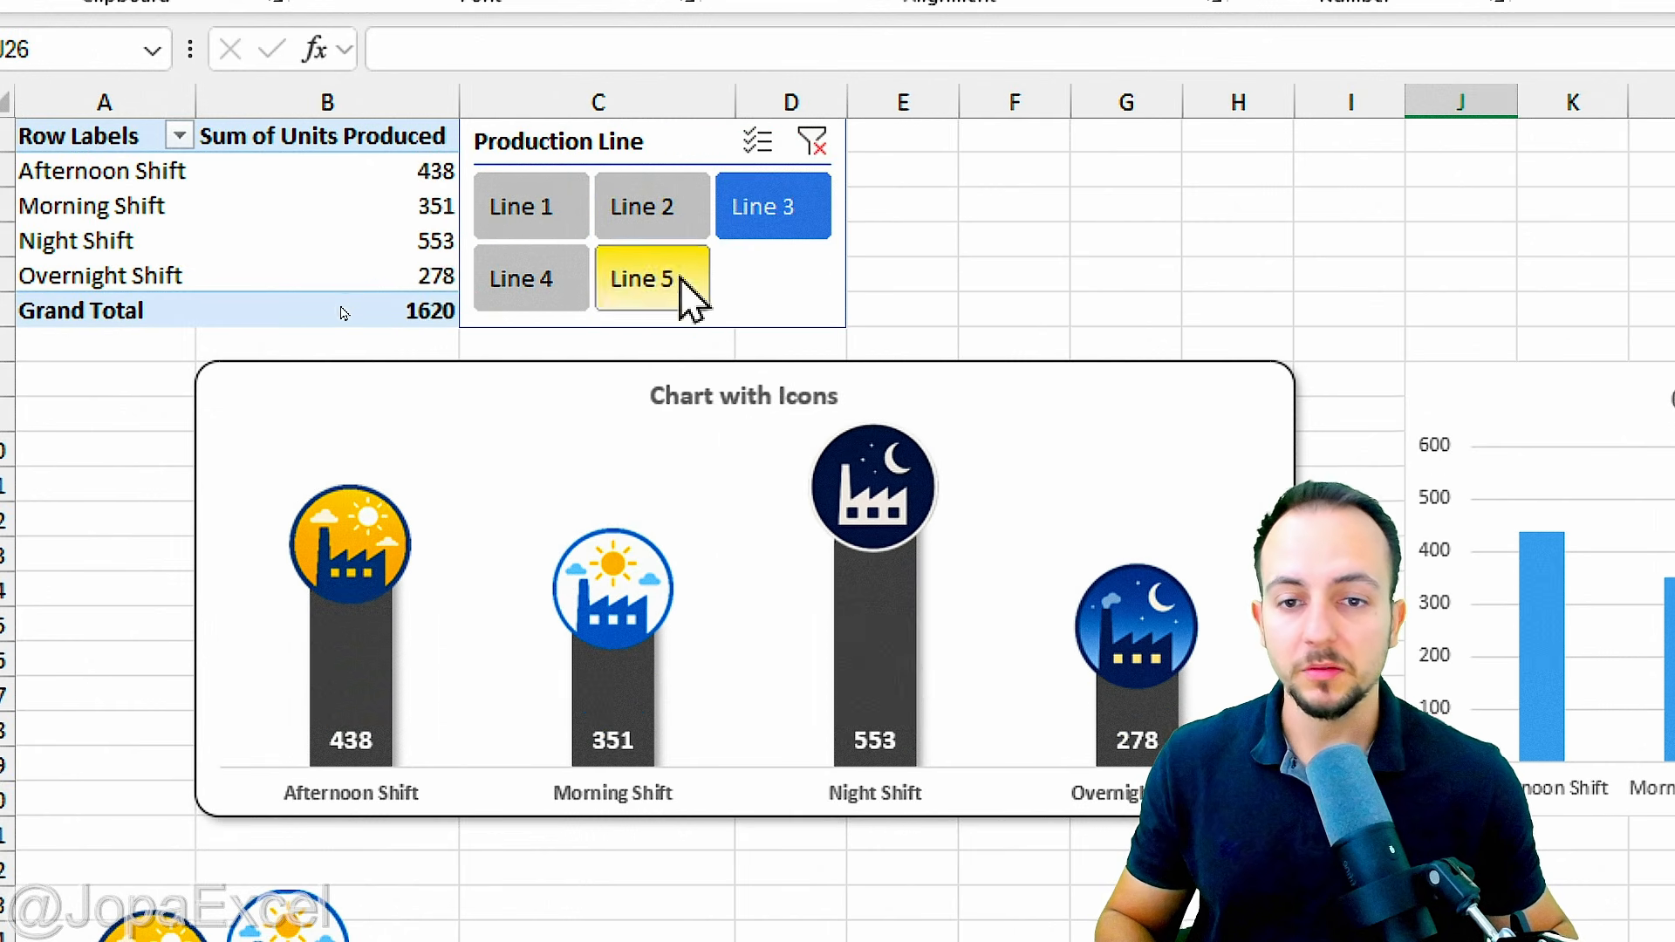
{"action": "key", "text": "ctrl+z"}
{"action": "left_click", "coordinate": [539, 230]}
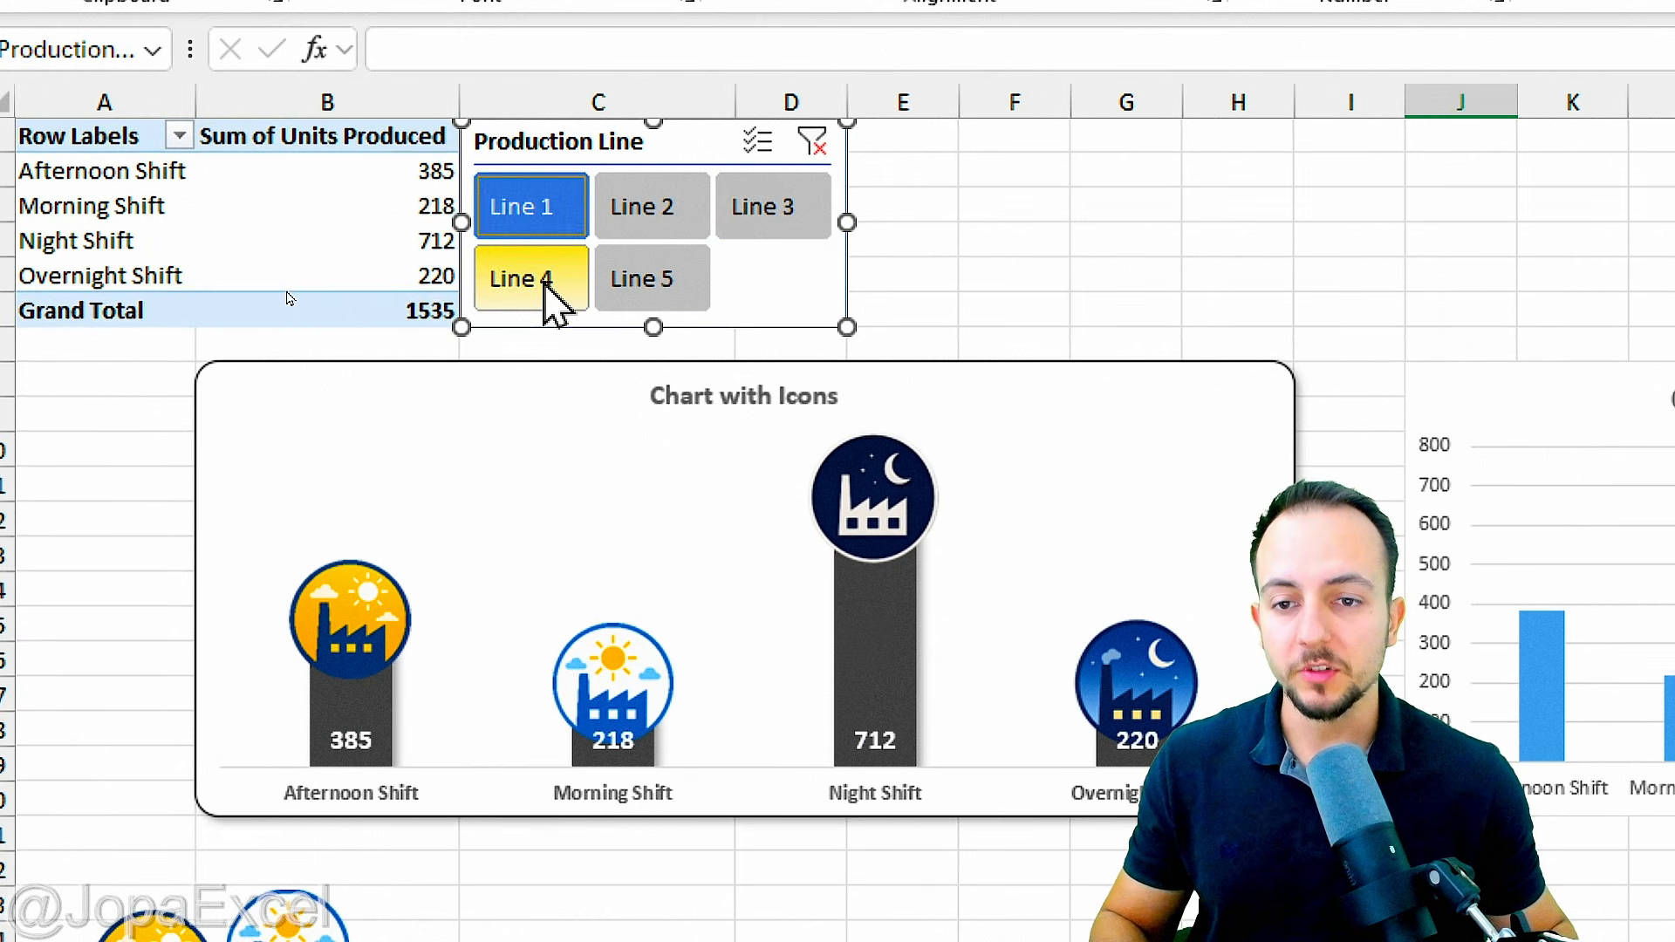
{"action": "left_click", "coordinate": [650, 288]}
{"action": "left_click", "coordinate": [647, 228]}
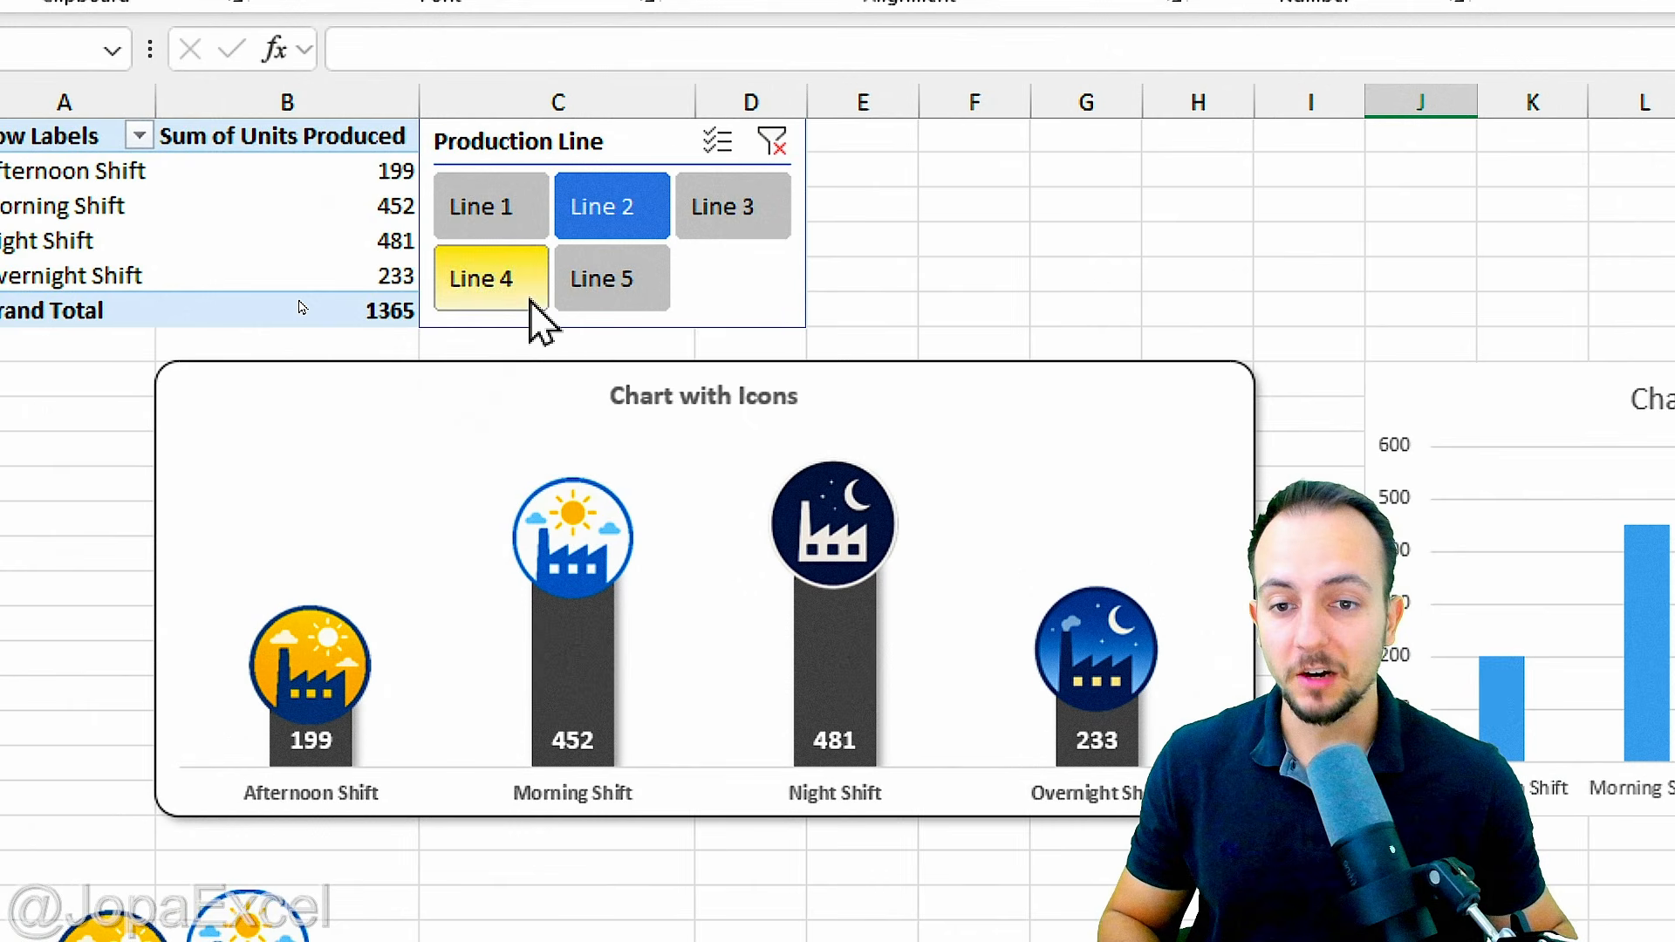
{"action": "left_click", "coordinate": [524, 297]}
{"action": "left_click", "coordinate": [602, 279]}
{"action": "left_click", "coordinate": [750, 231]}
{"action": "left_click", "coordinate": [630, 248]}
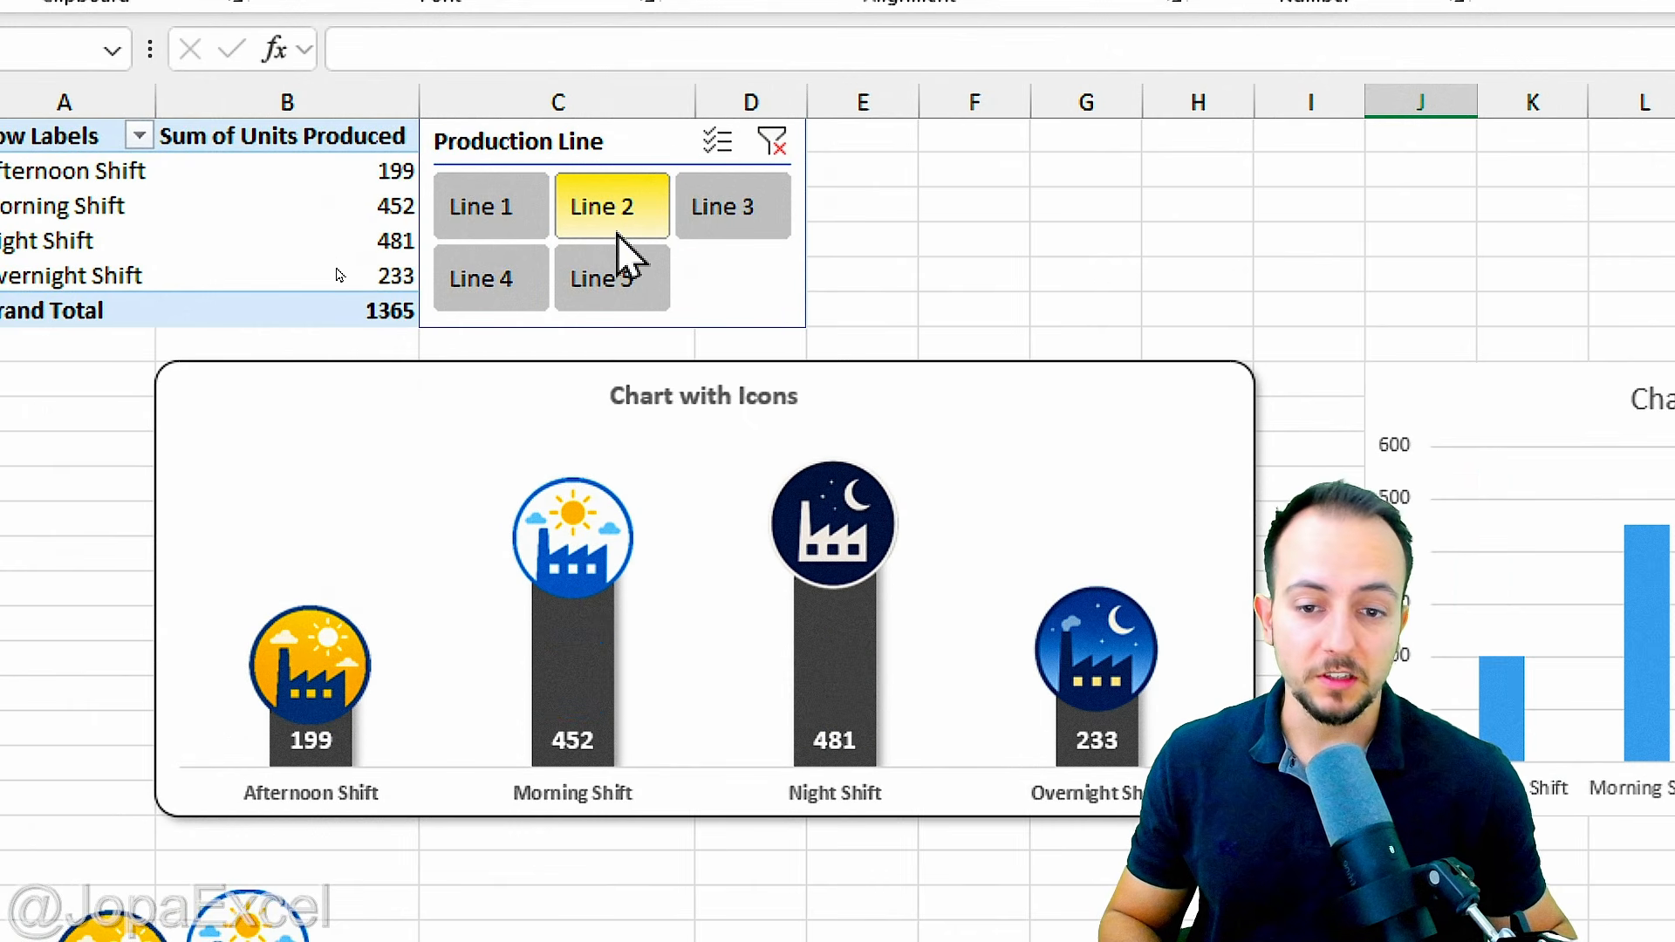
{"action": "left_click", "coordinate": [488, 208]}
{"action": "left_click", "coordinate": [528, 287]}
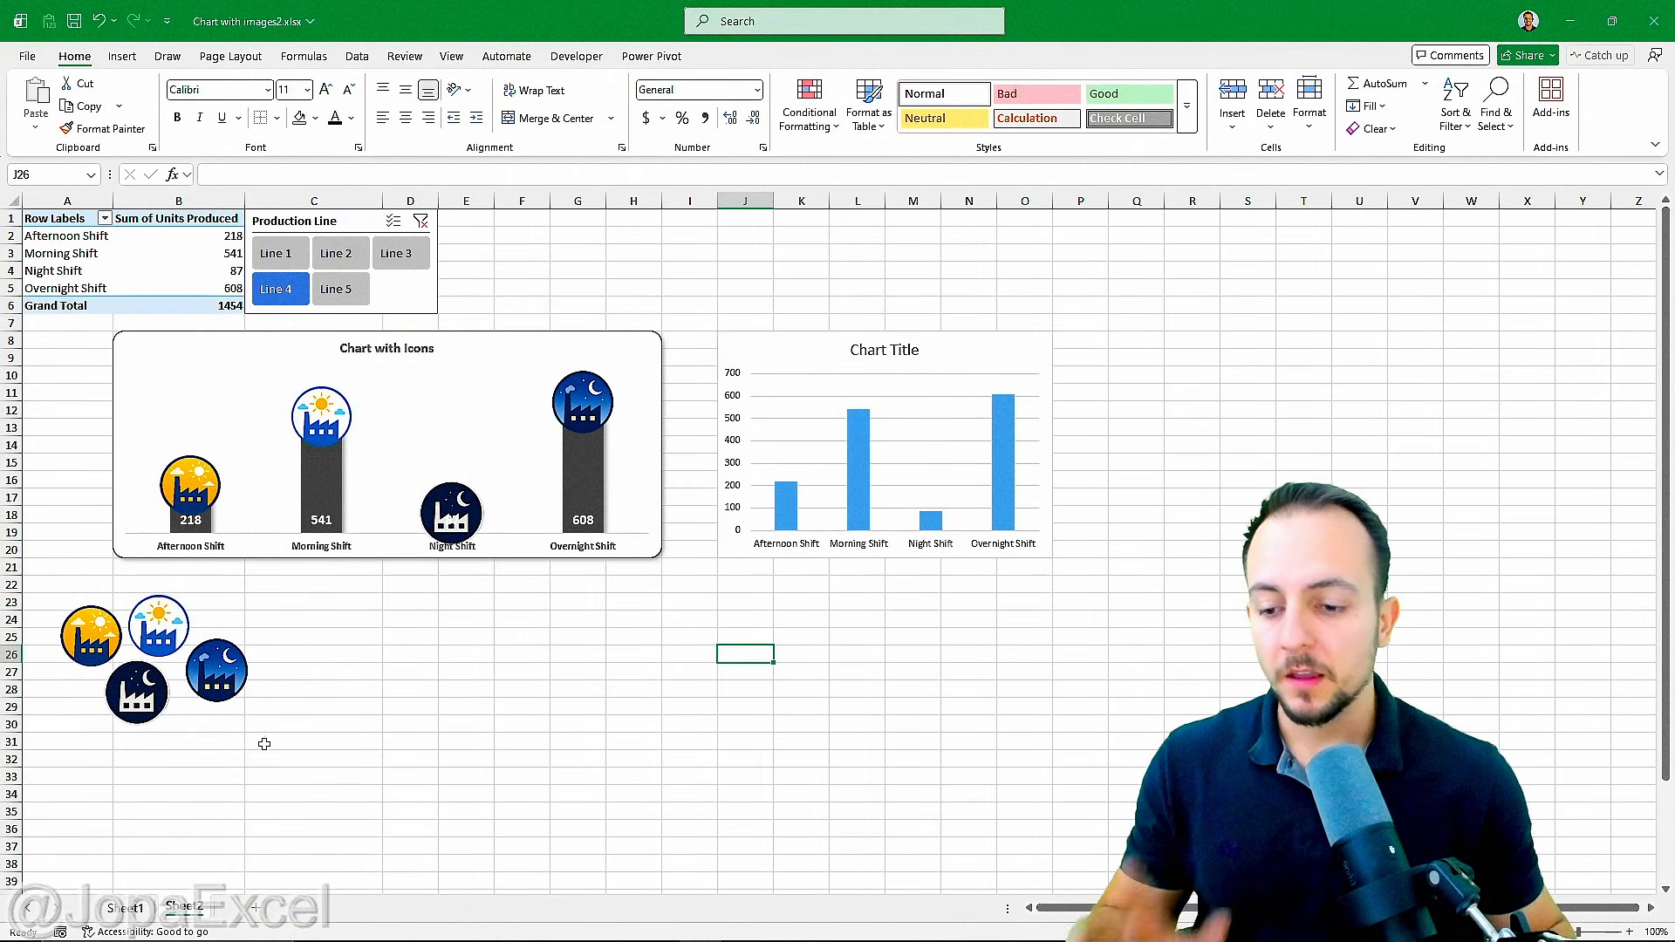
Step: Switch to Sheet1 and review the Date, Shift, Production Line and Units Produced columns of the source data
{"action": "left_click", "coordinate": [139, 908]}
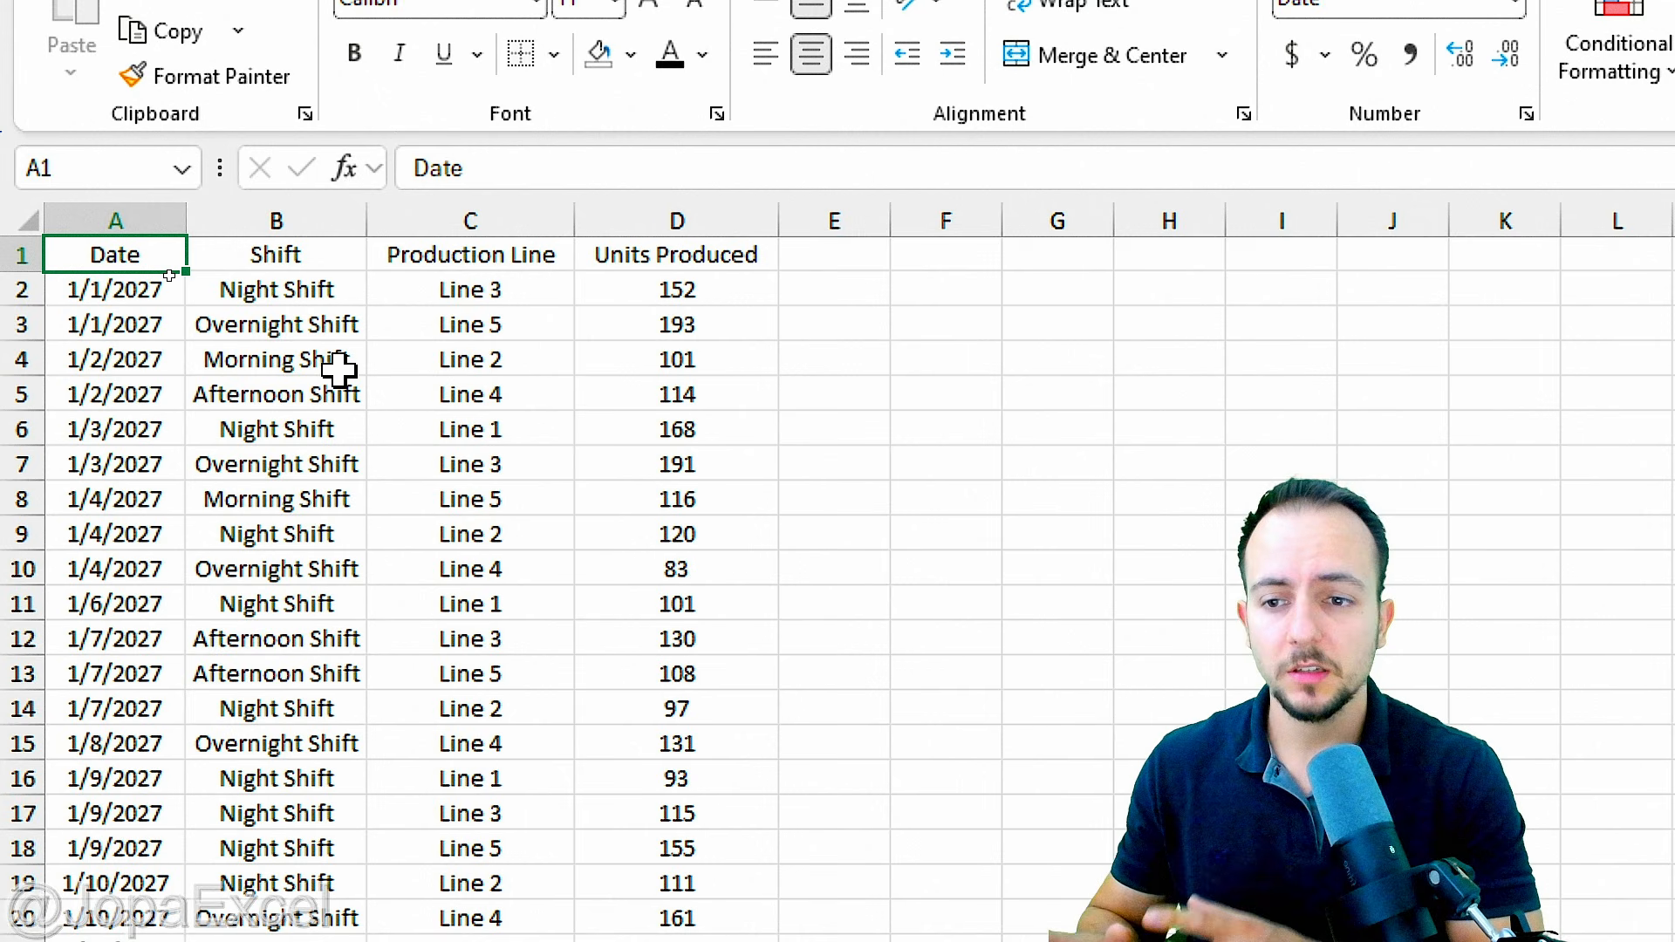
{"action": "left_click", "coordinate": [131, 218]}
{"action": "left_click", "coordinate": [269, 215]}
{"action": "left_click", "coordinate": [455, 209]}
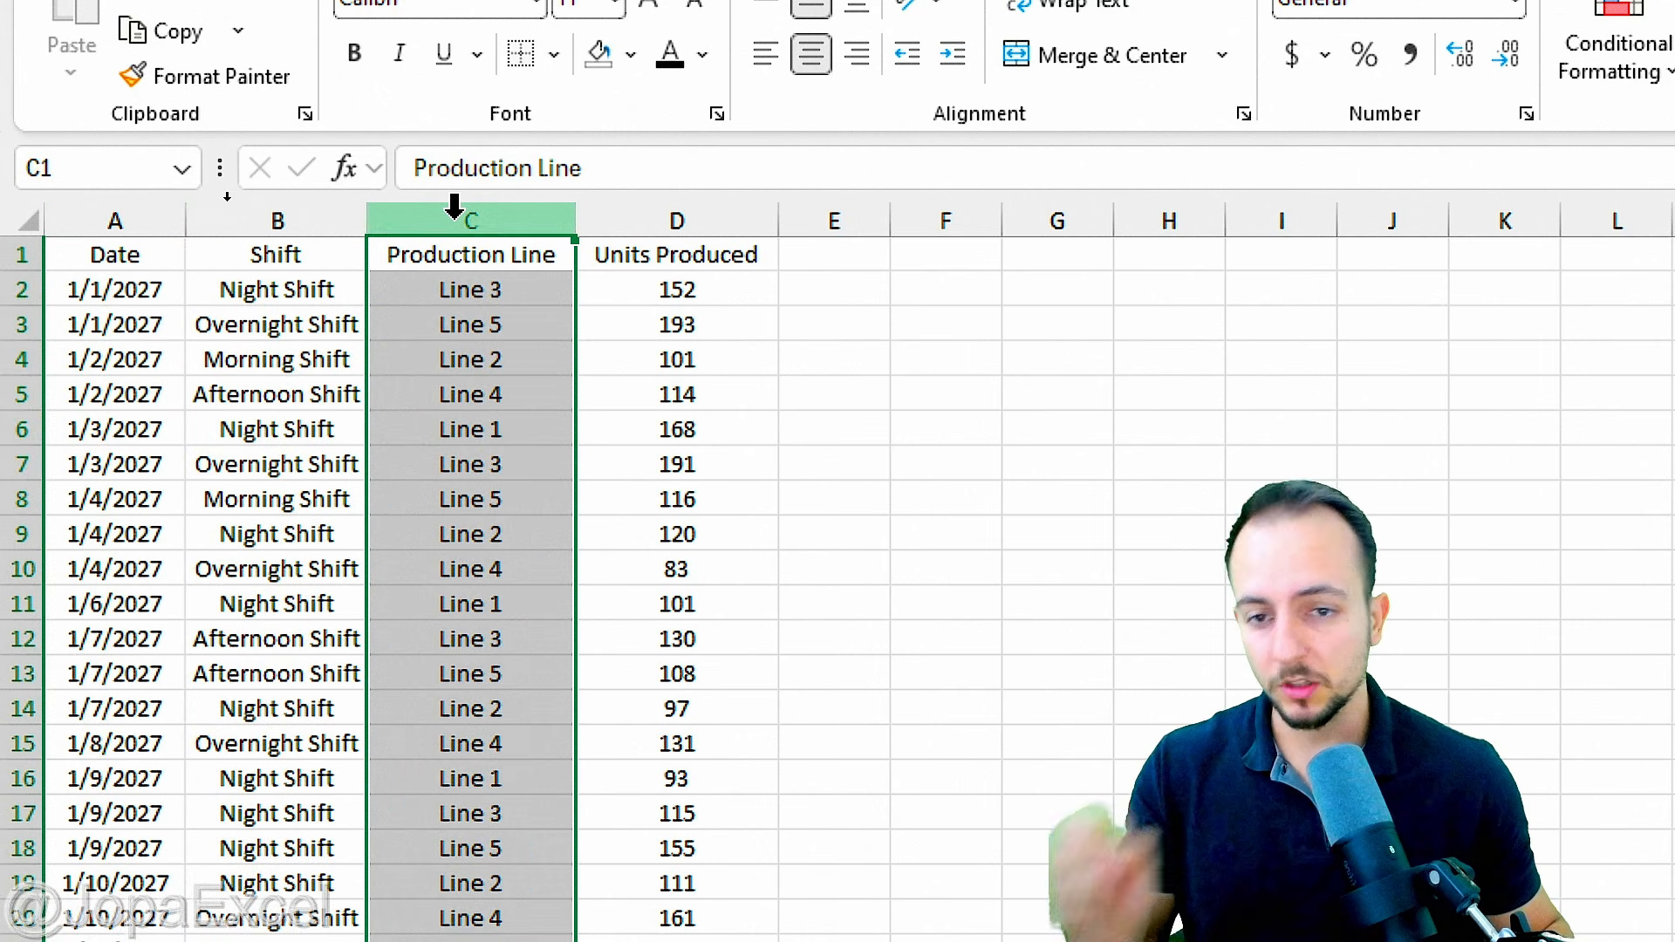
{"action": "left_click", "coordinate": [667, 202]}
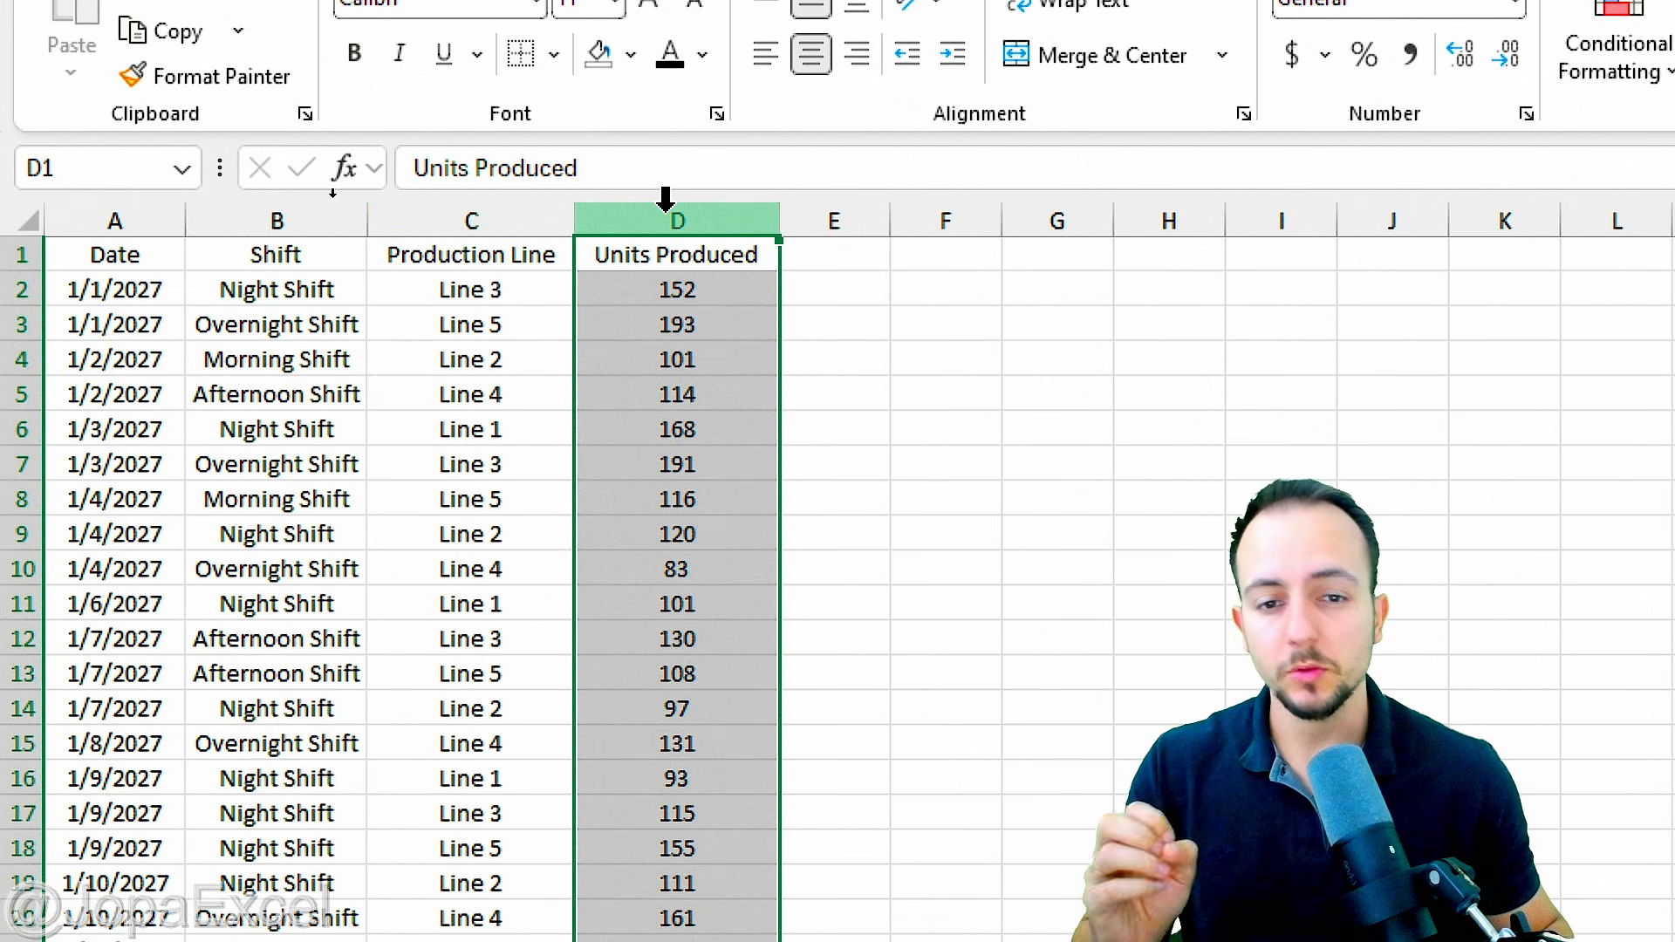
{"action": "left_click", "coordinate": [167, 256]}
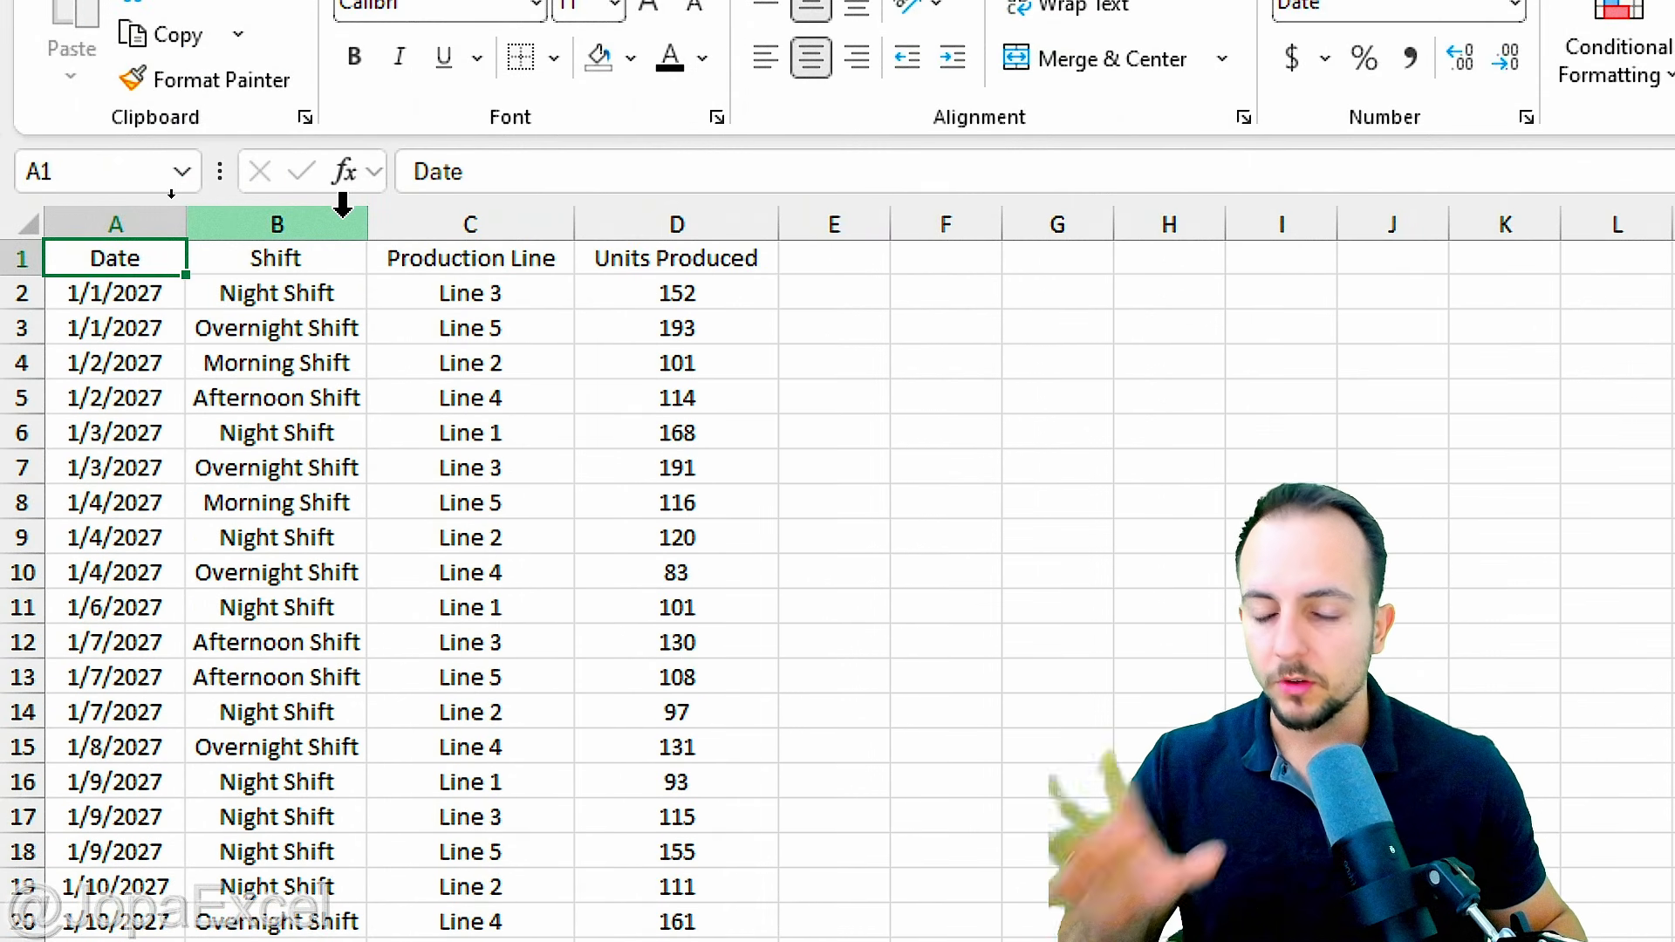
Step: Insert a 2-D clustered column chart from the Shift and Units Produced columns and widen it
{"action": "left_click", "coordinate": [343, 209]}
{"action": "left_click", "coordinate": [655, 210], "text": "ctrl"}
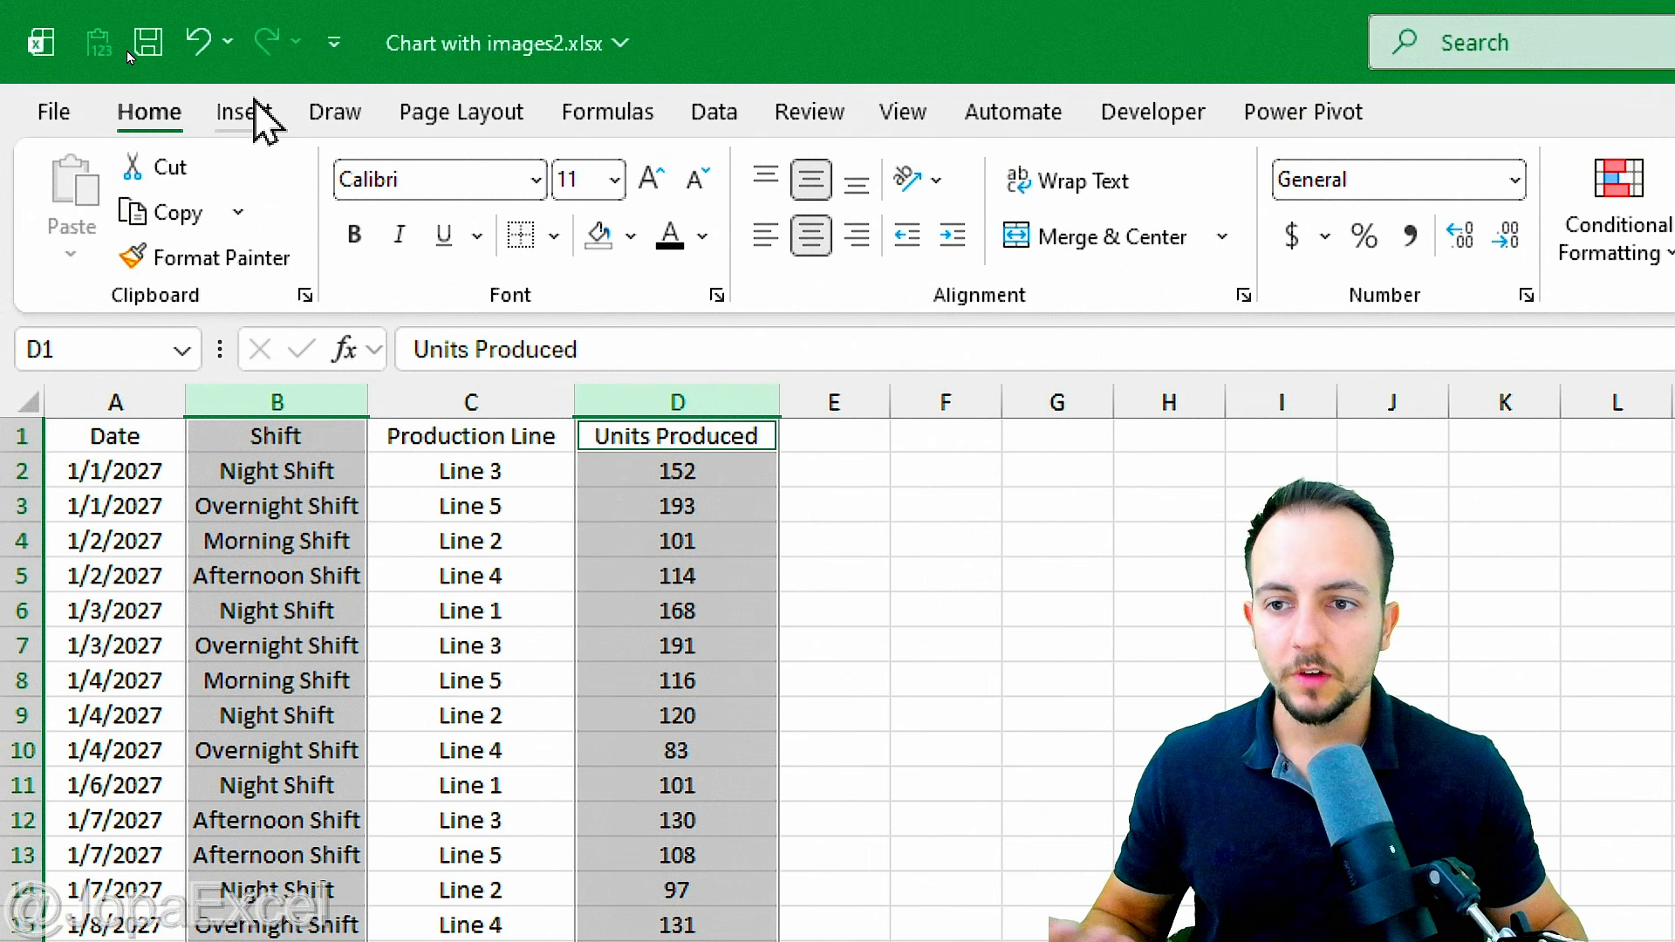
{"action": "left_click", "coordinate": [249, 111]}
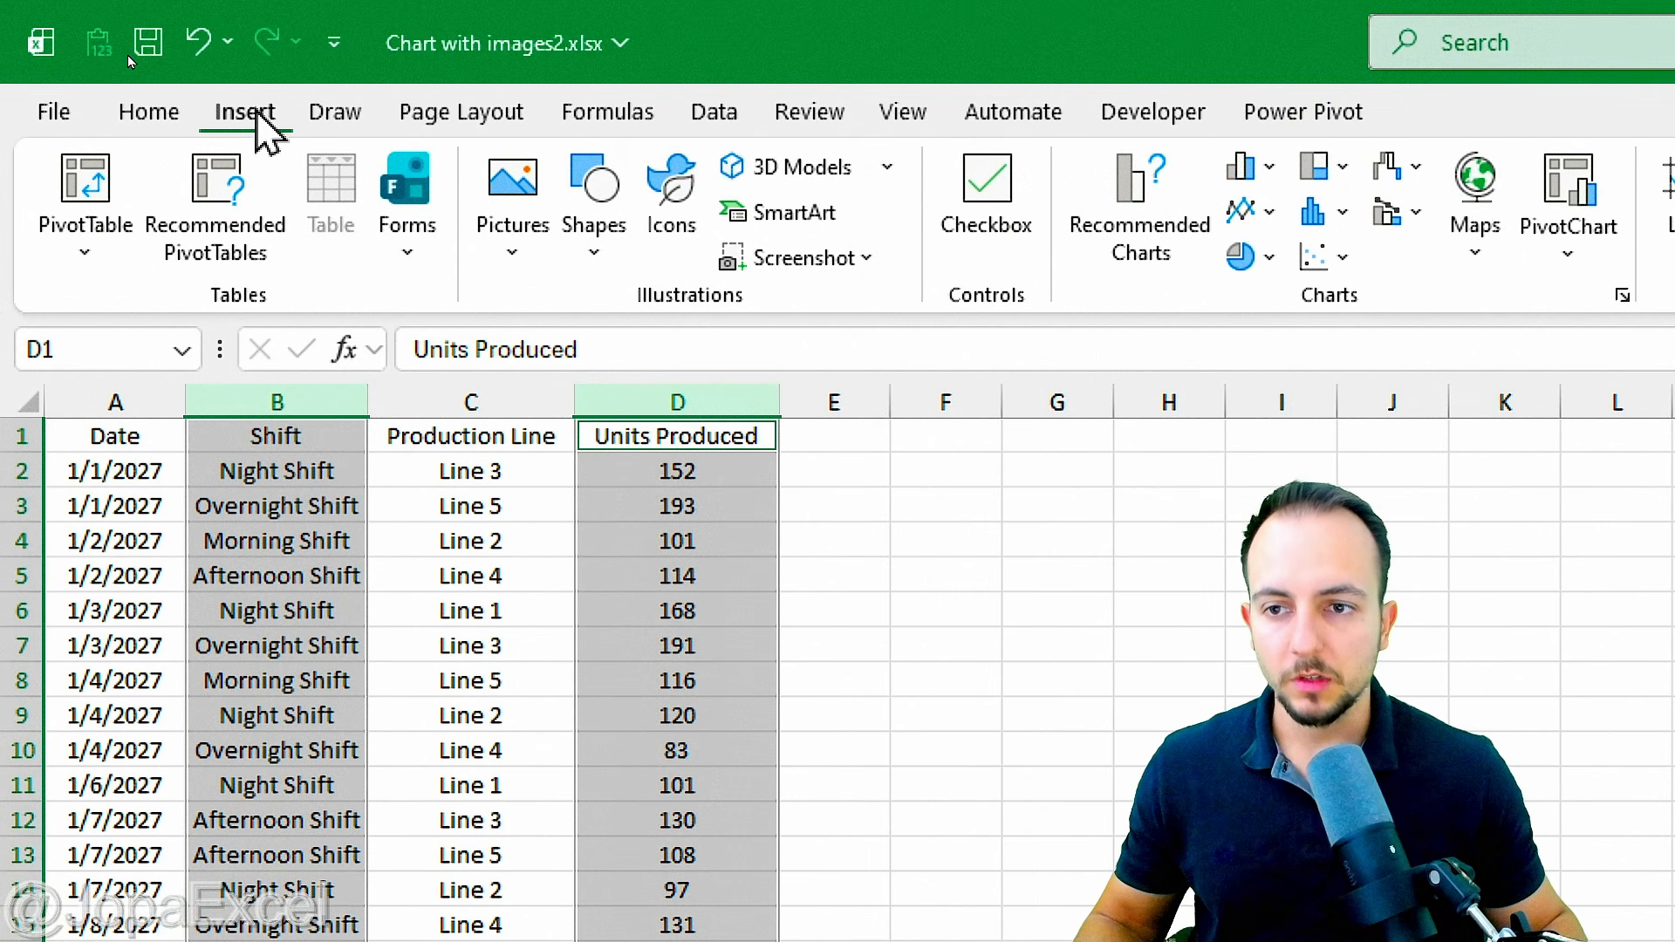
{"action": "left_click", "coordinate": [1256, 168]}
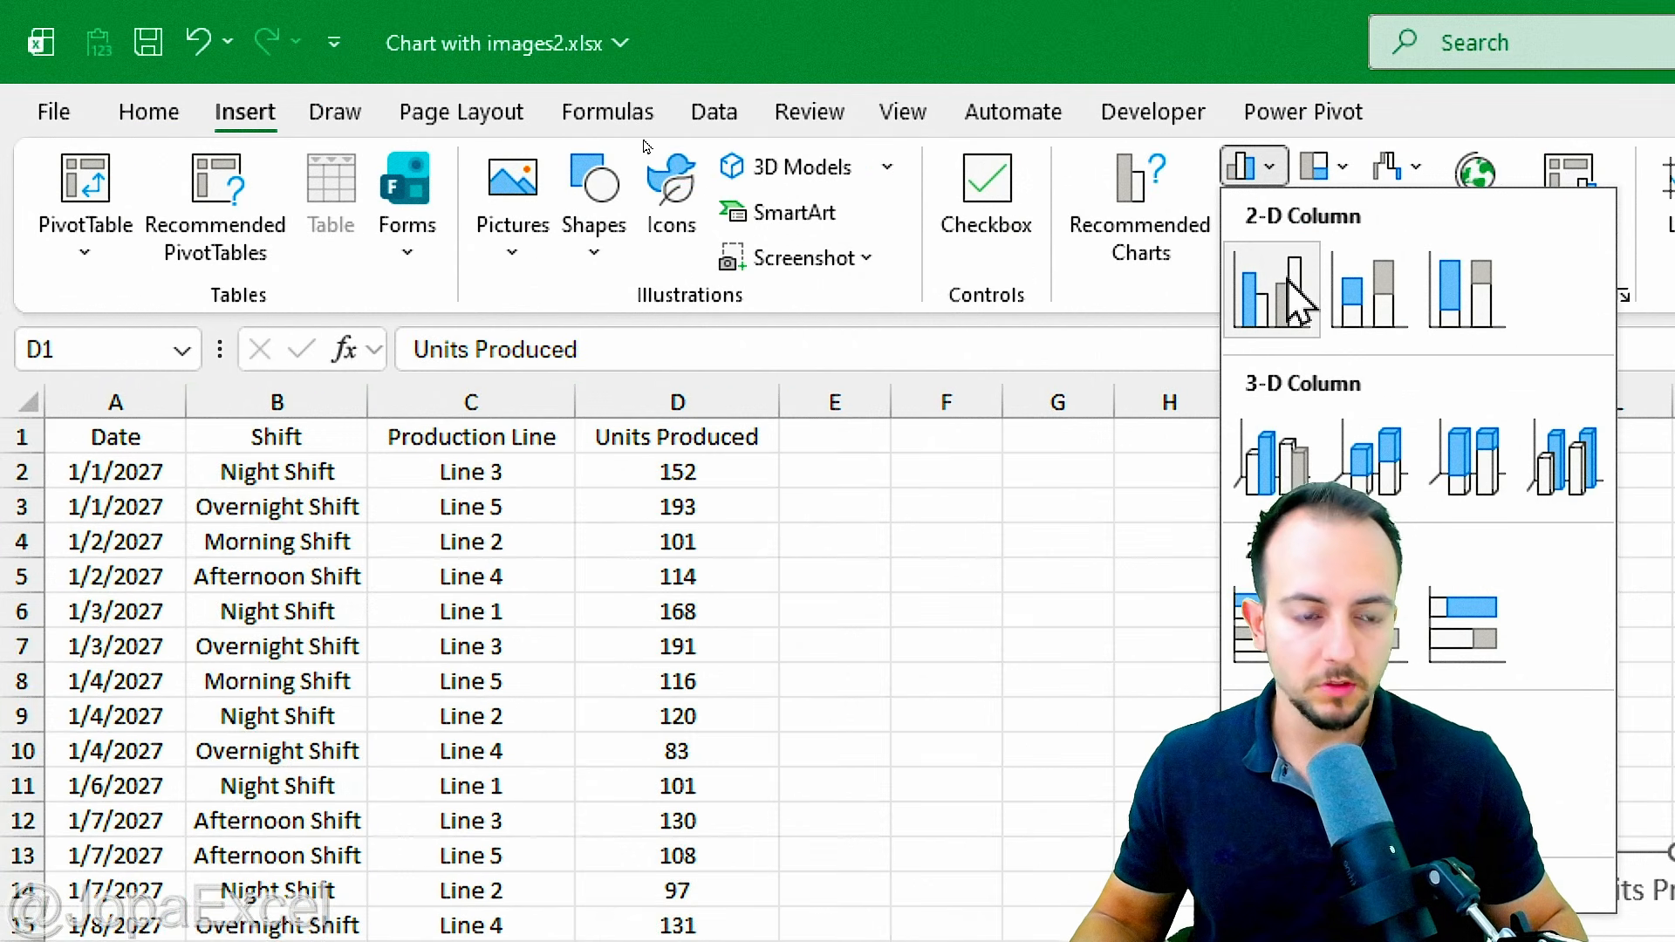
{"action": "left_click", "coordinate": [1297, 301]}
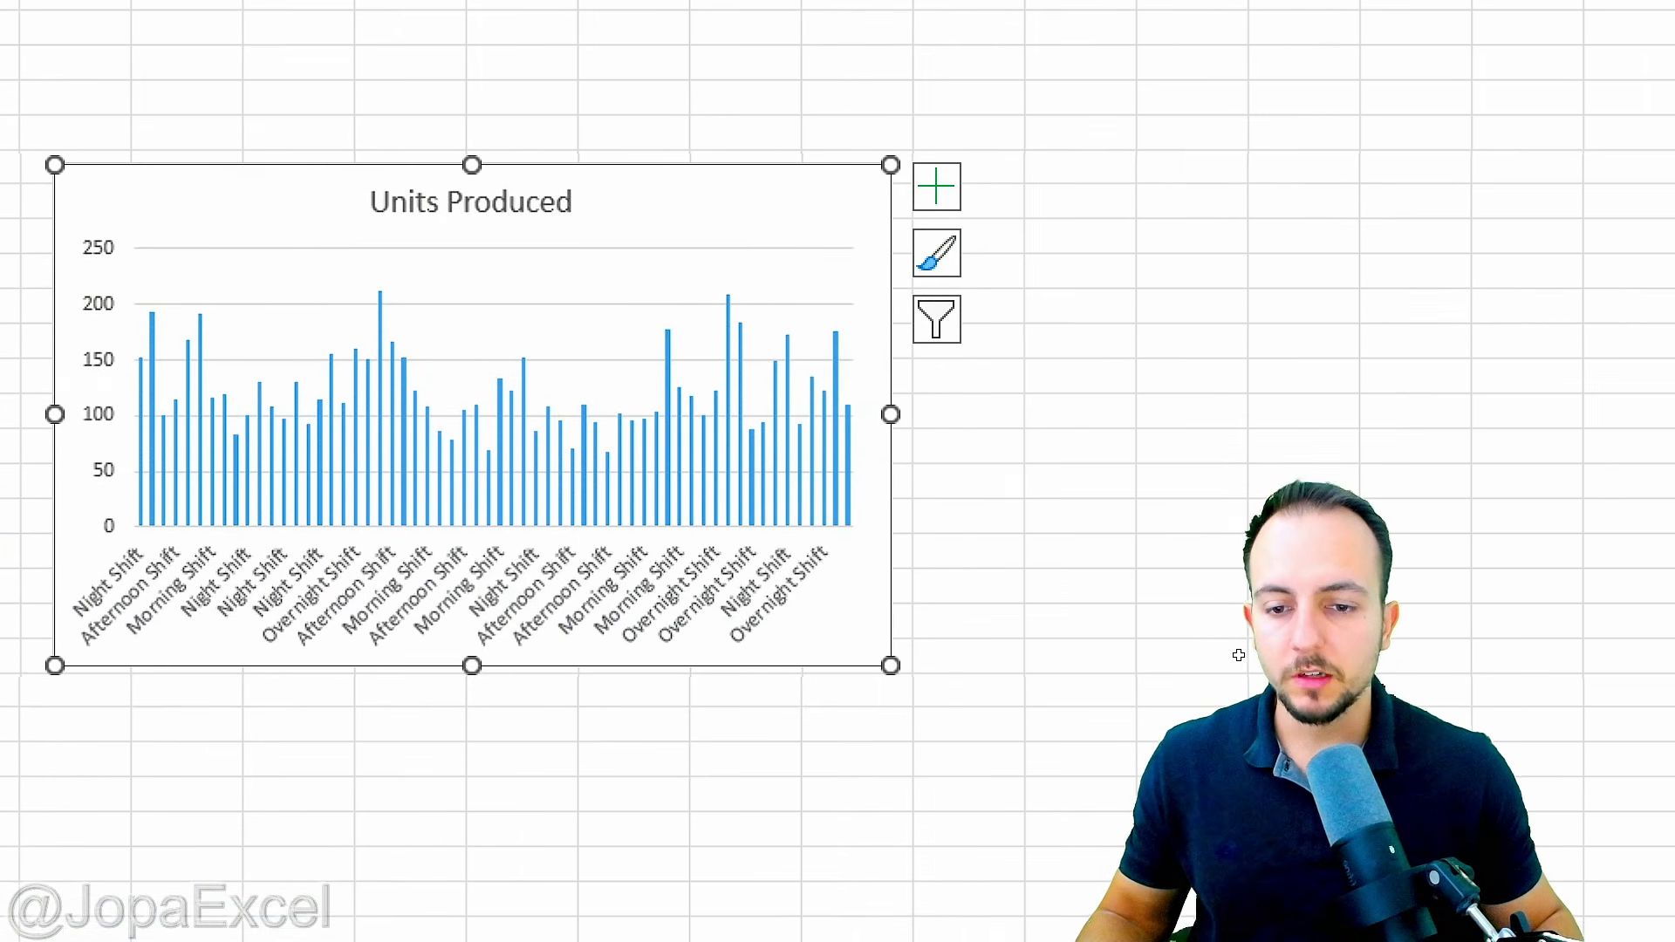
{"action": "left_click_drag", "start_coordinate": [888, 412], "coordinate": [1281, 408]}
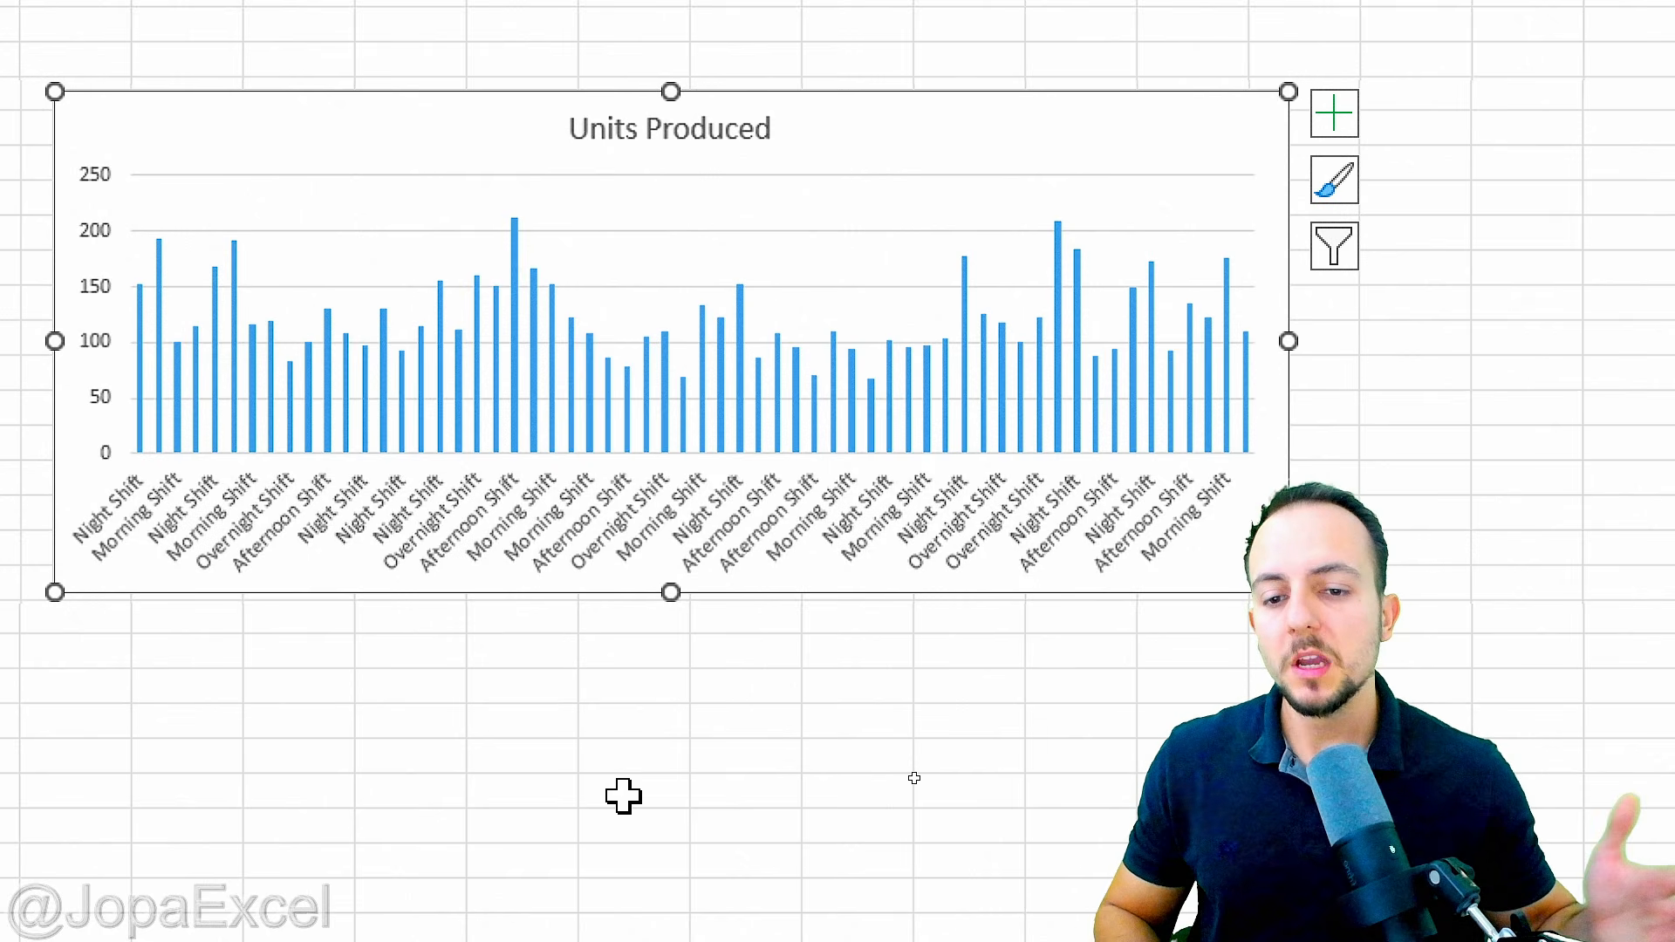
Step: Check the repeated shift labels on the Units Produced chart's horizontal axis and delete the chart
{"action": "left_click", "coordinate": [623, 795]}
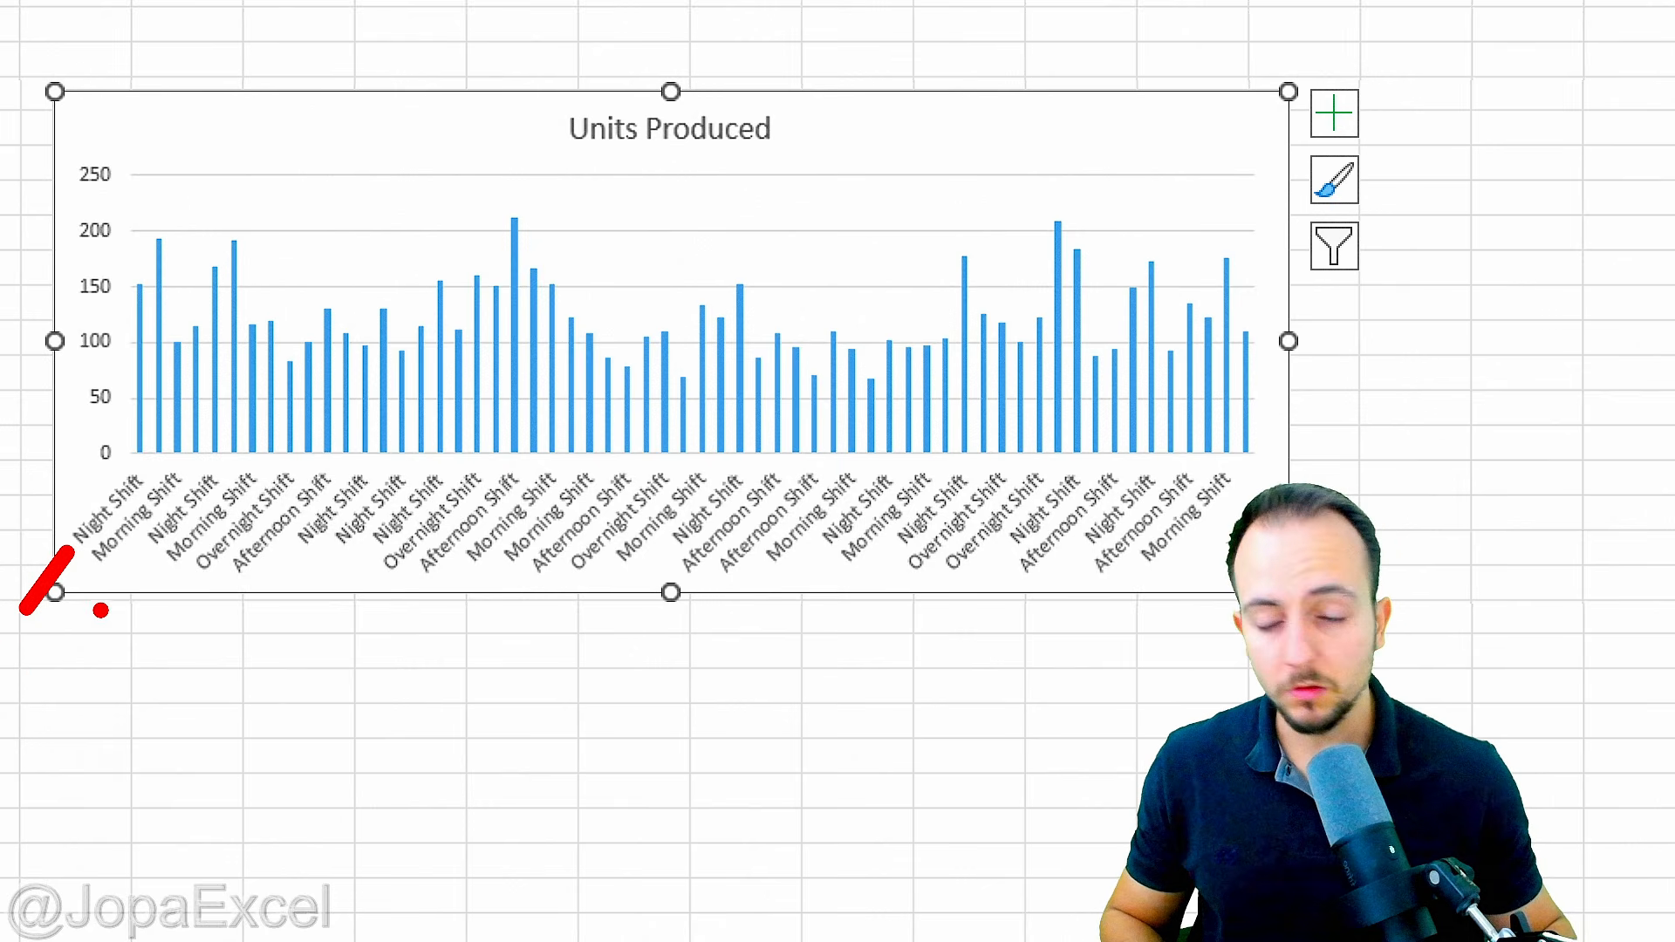
{"action": "left_click_drag", "start_coordinate": [141, 551], "coordinate": [92, 646]}
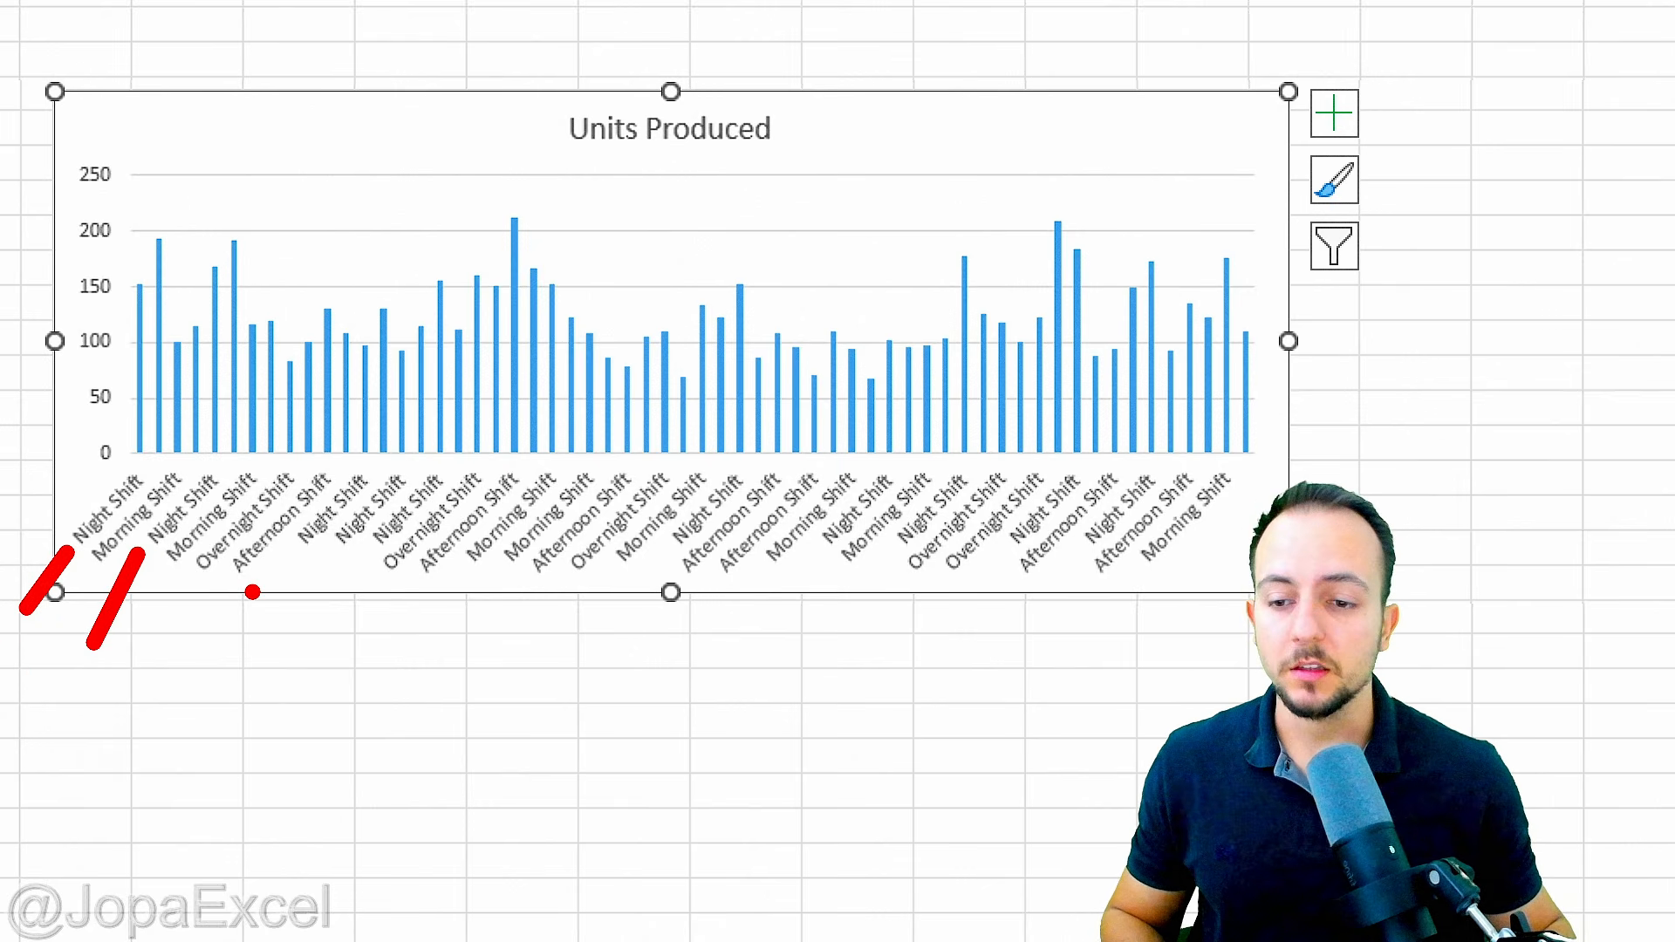
{"action": "mouse_move", "coordinate": [301, 554]}
{"action": "left_mouse_down"}
{"action": "mouse_move", "coordinate": [247, 646]}
{"action": "mouse_move", "coordinate": [337, 581]}
{"action": "mouse_move", "coordinate": [316, 645]}
{"action": "left_mouse_up"}
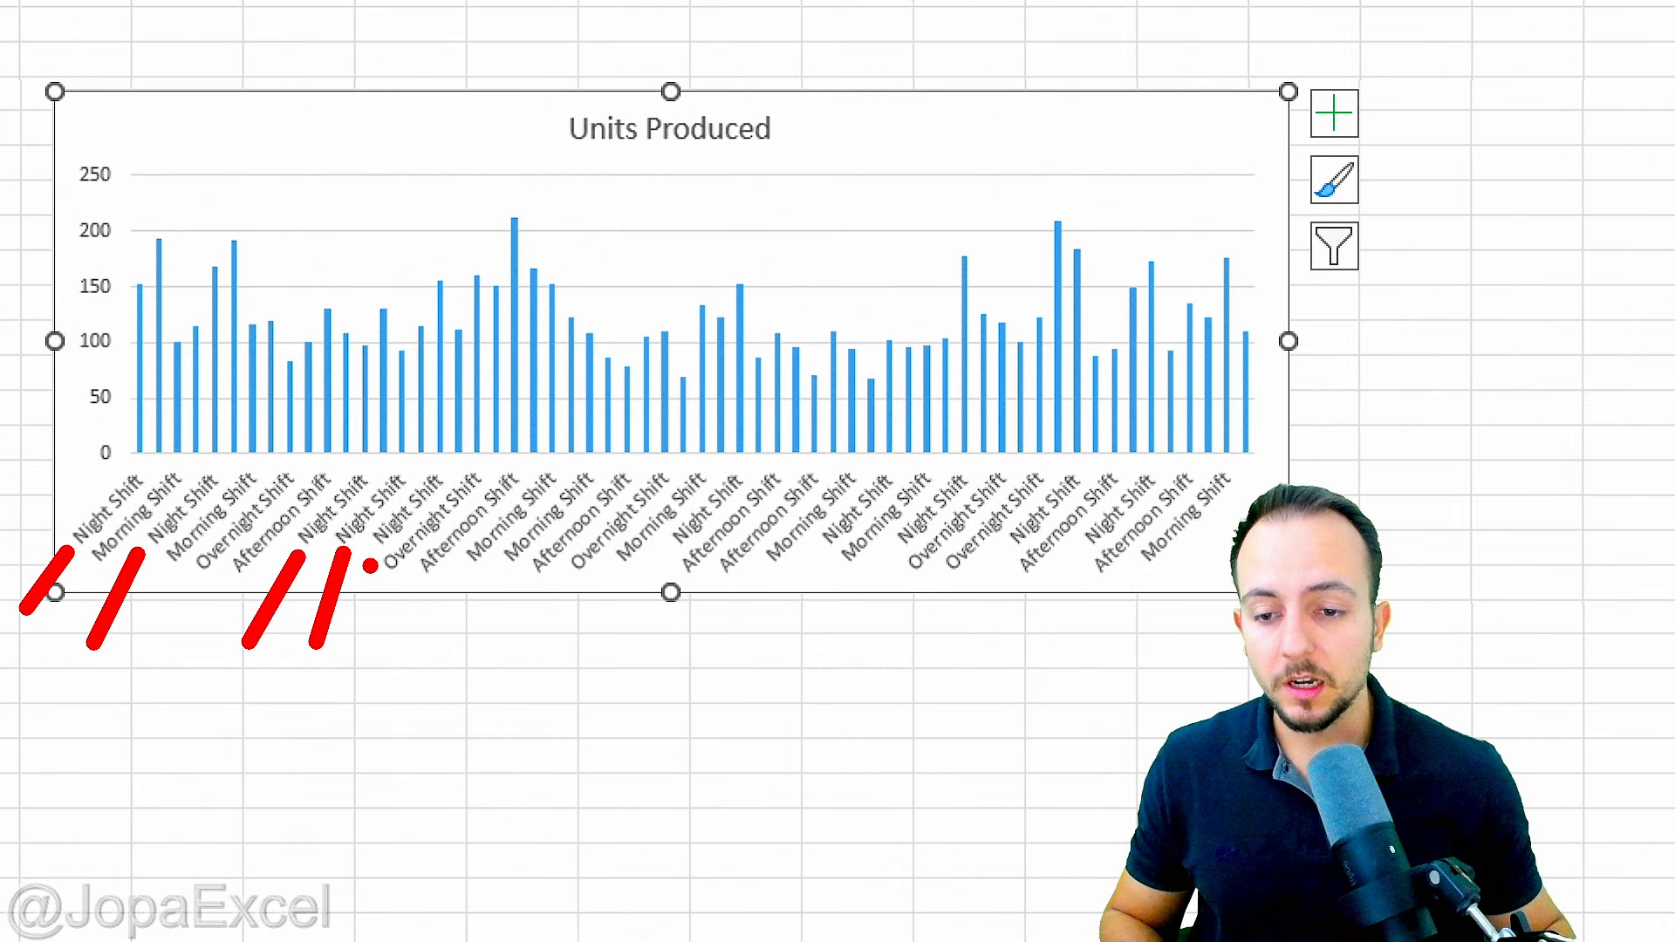
{"action": "left_click_drag", "start_coordinate": [371, 566], "coordinate": [358, 656]}
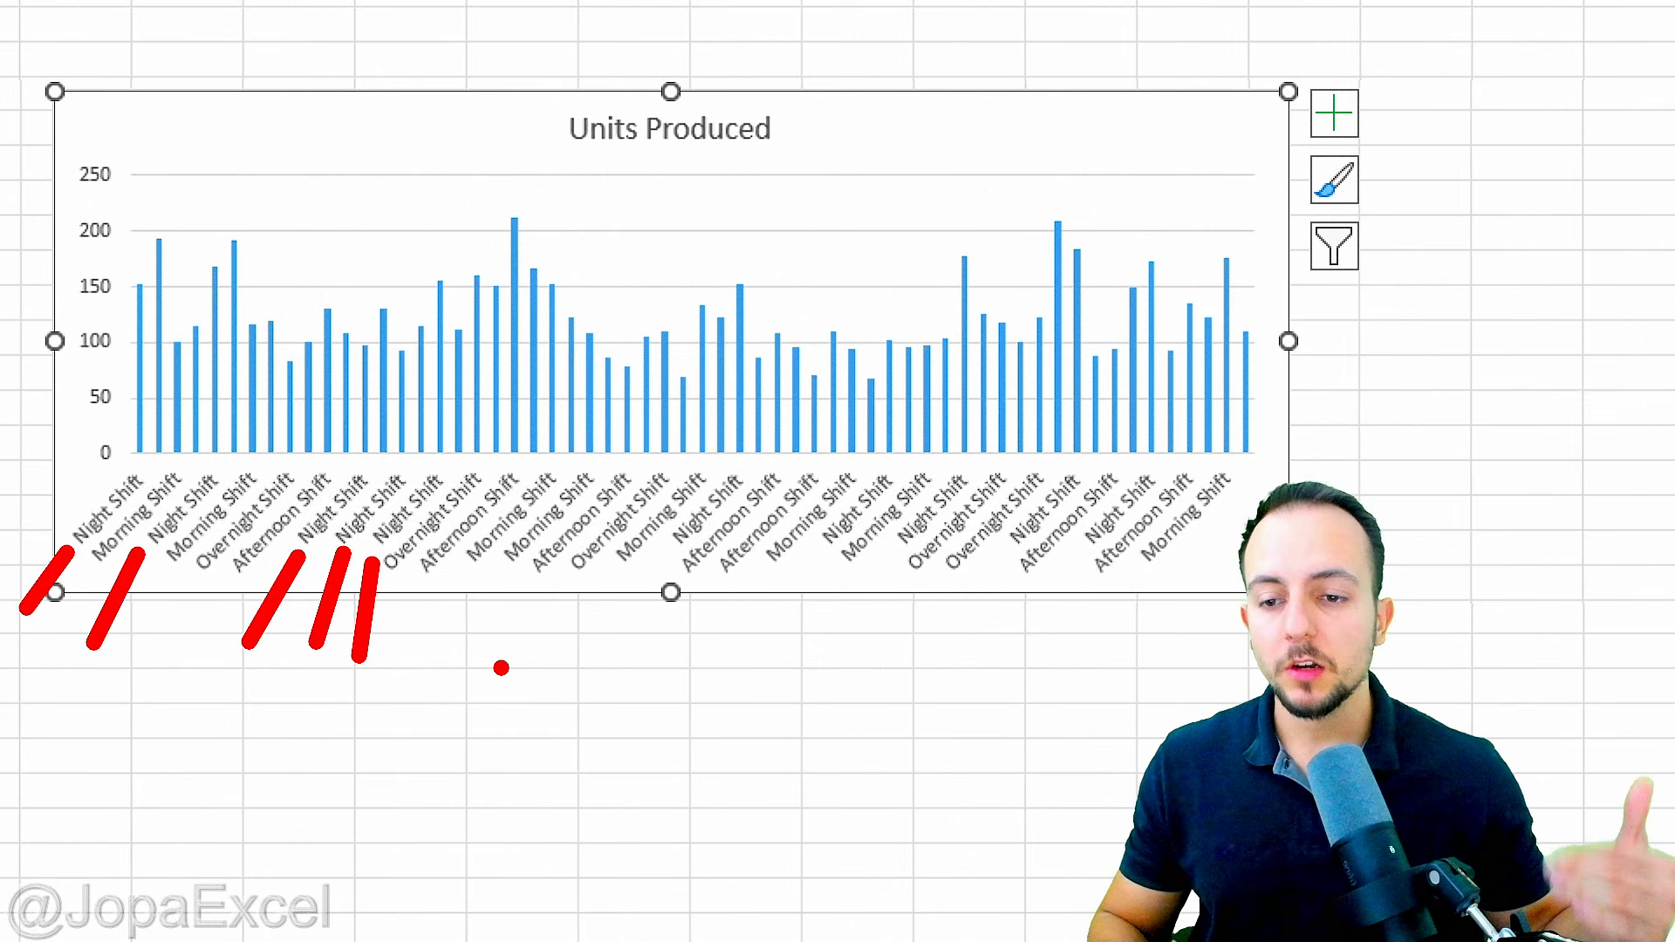
{"action": "key", "text": "Escape"}
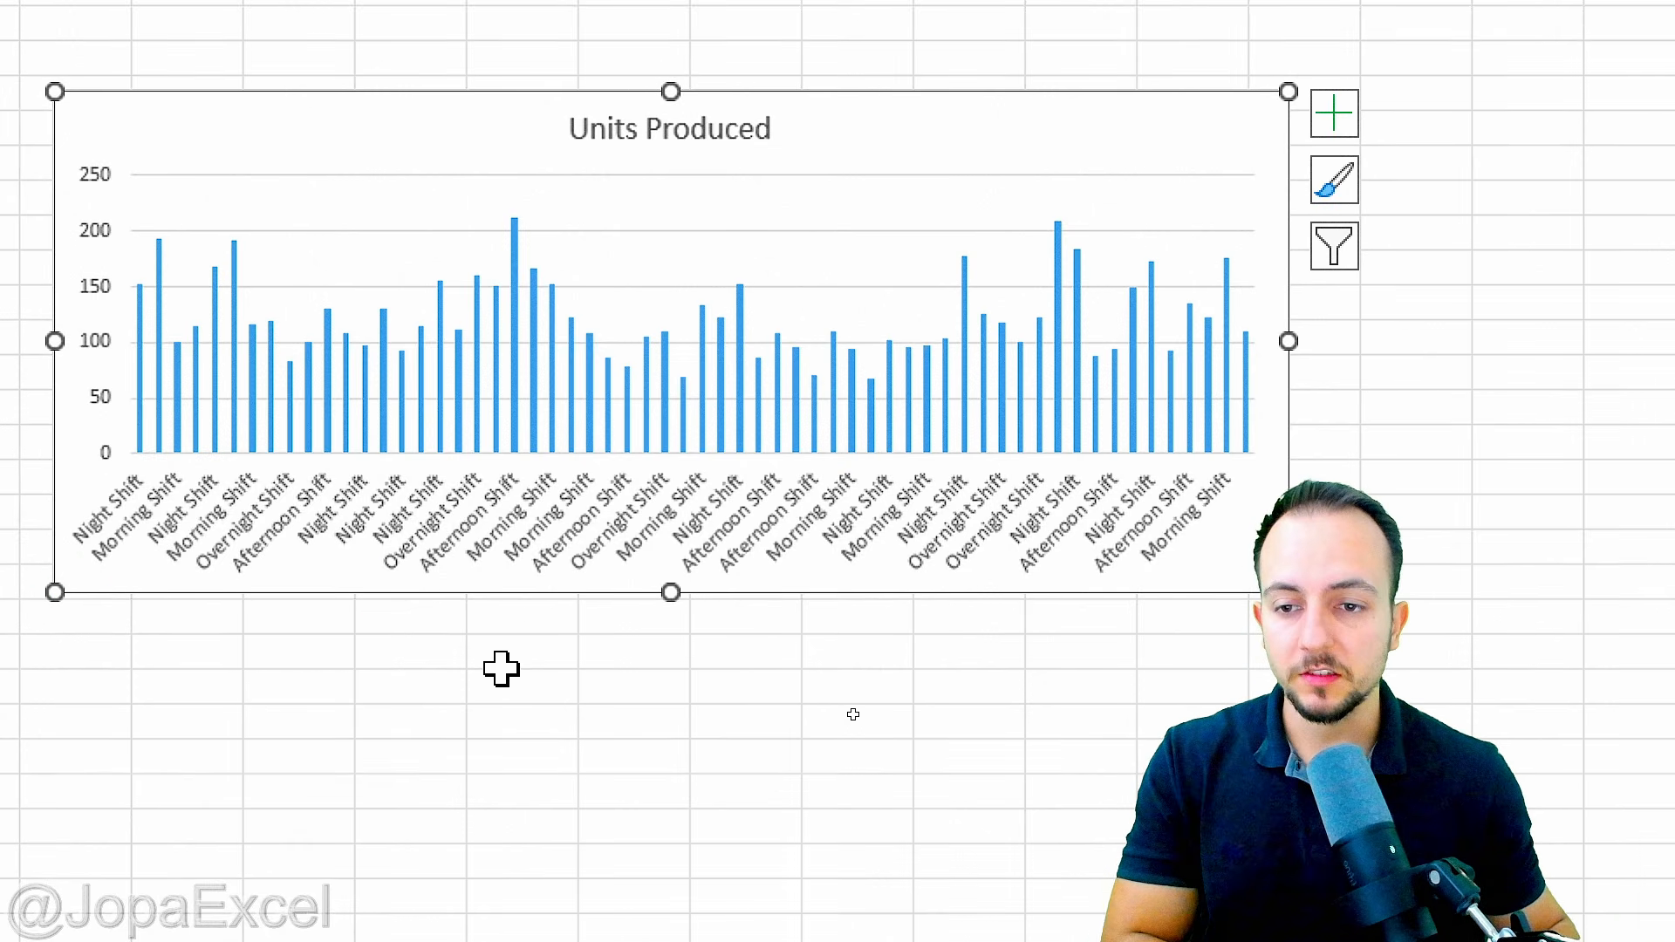
{"action": "key", "text": "Delete"}
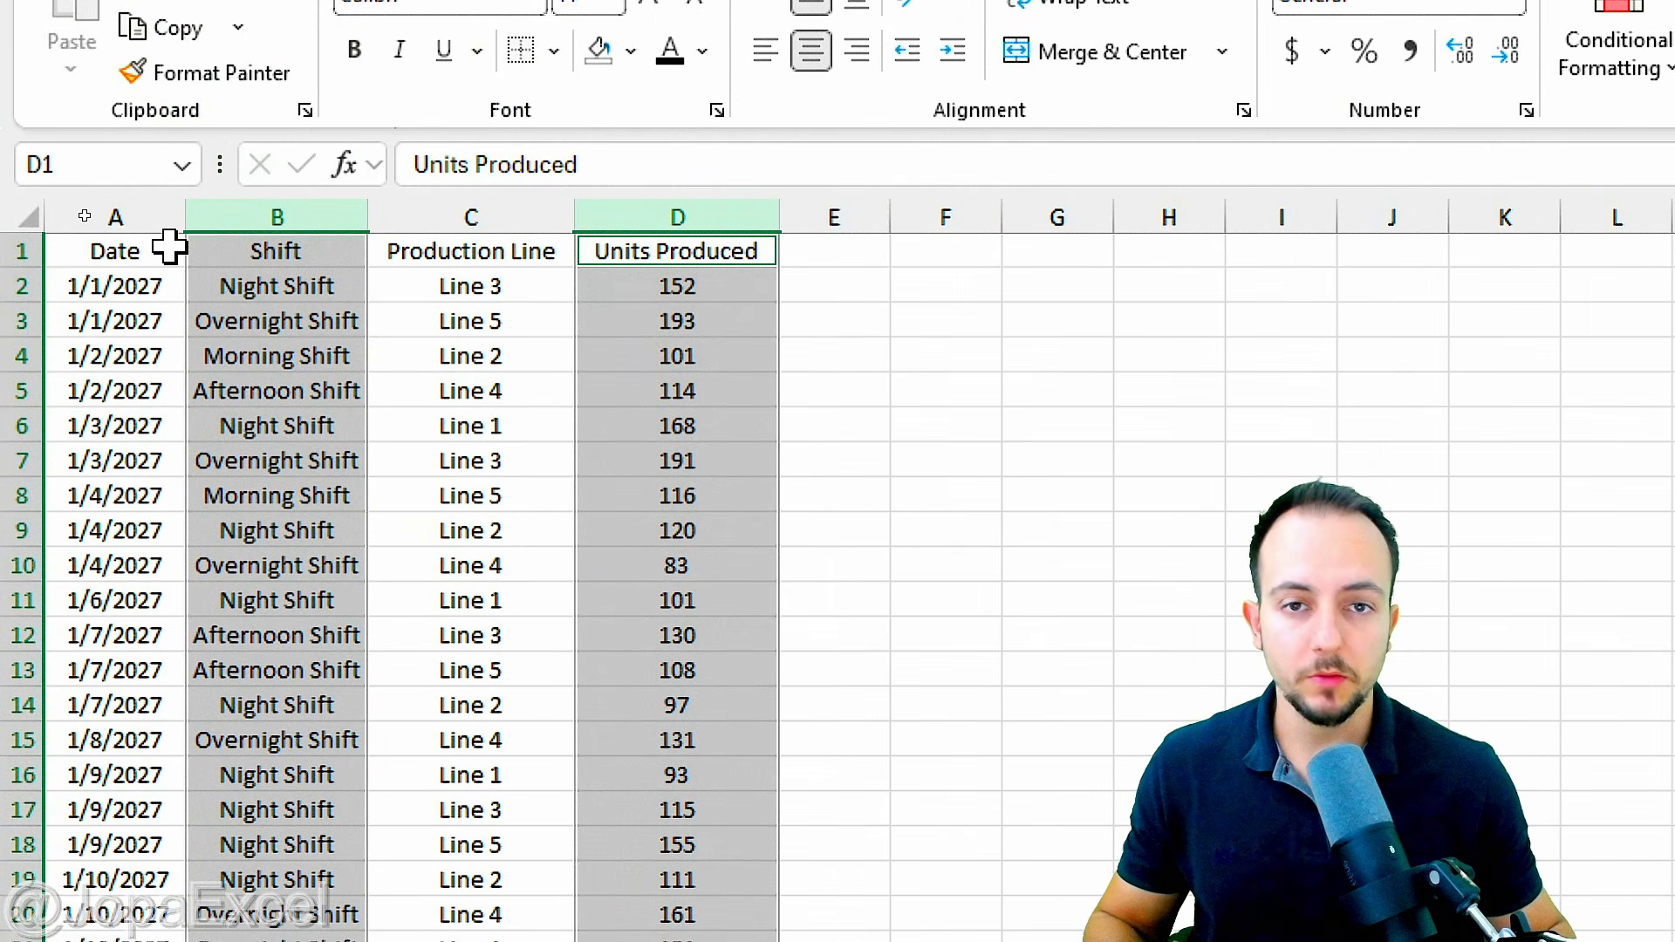
Step: Convert the data range A1:D61 on Sheet1 into a table with headers and select its Date header cell
{"action": "left_click", "coordinate": [165, 248]}
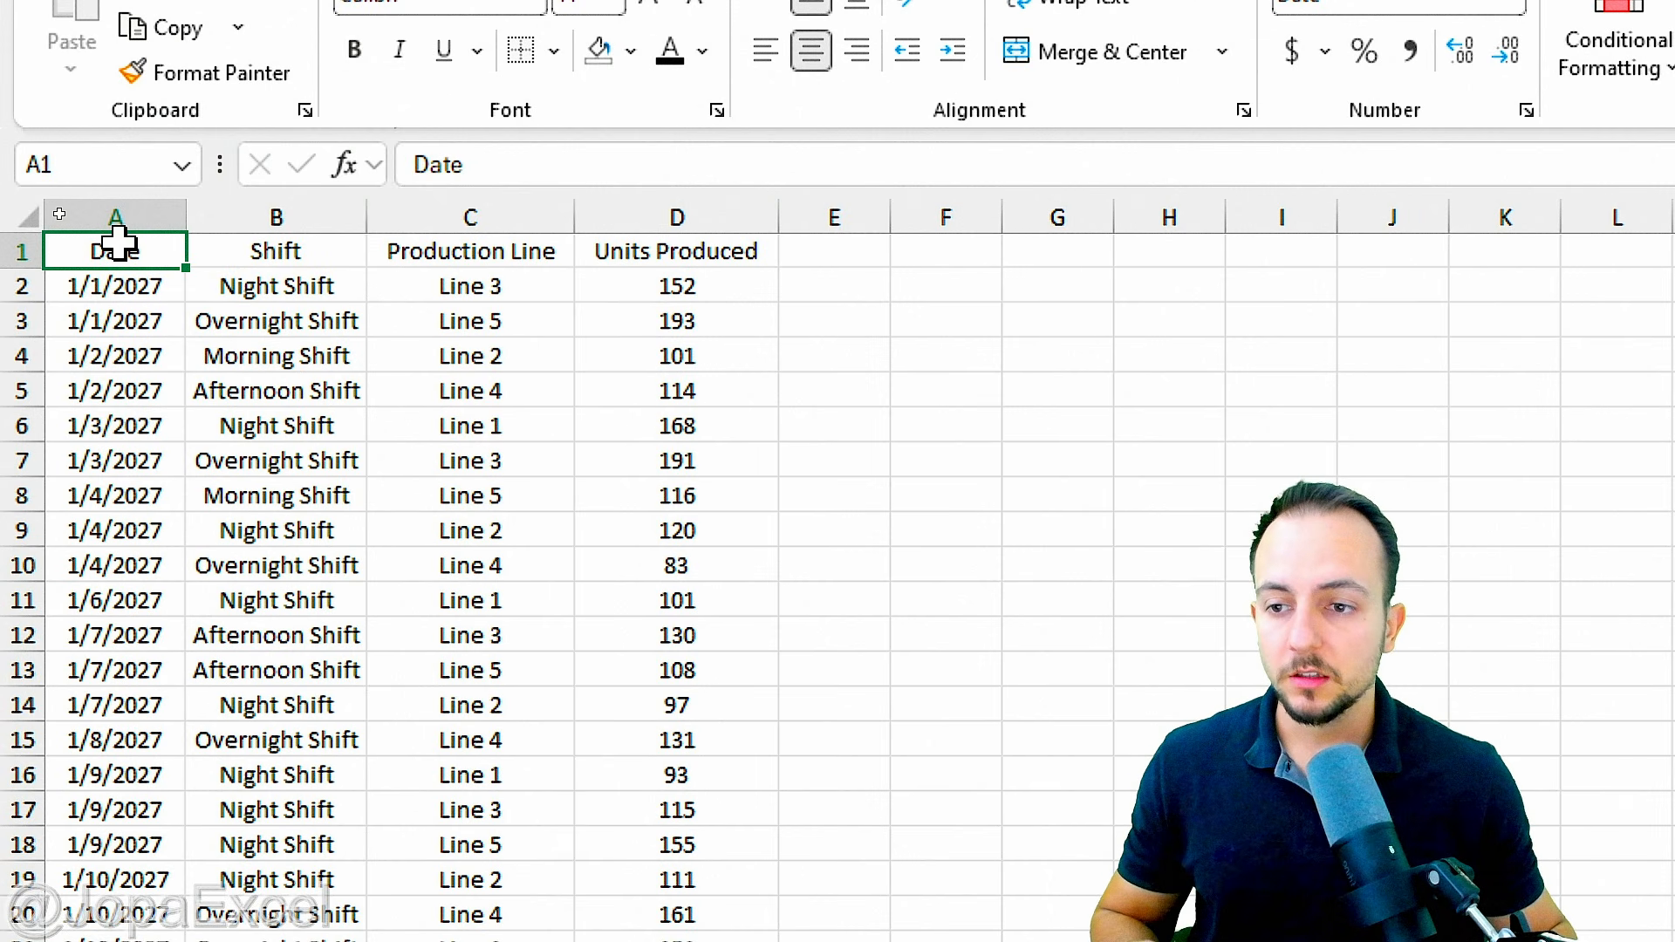
{"action": "left_click_drag", "start_coordinate": [118, 247], "coordinate": [349, 938]}
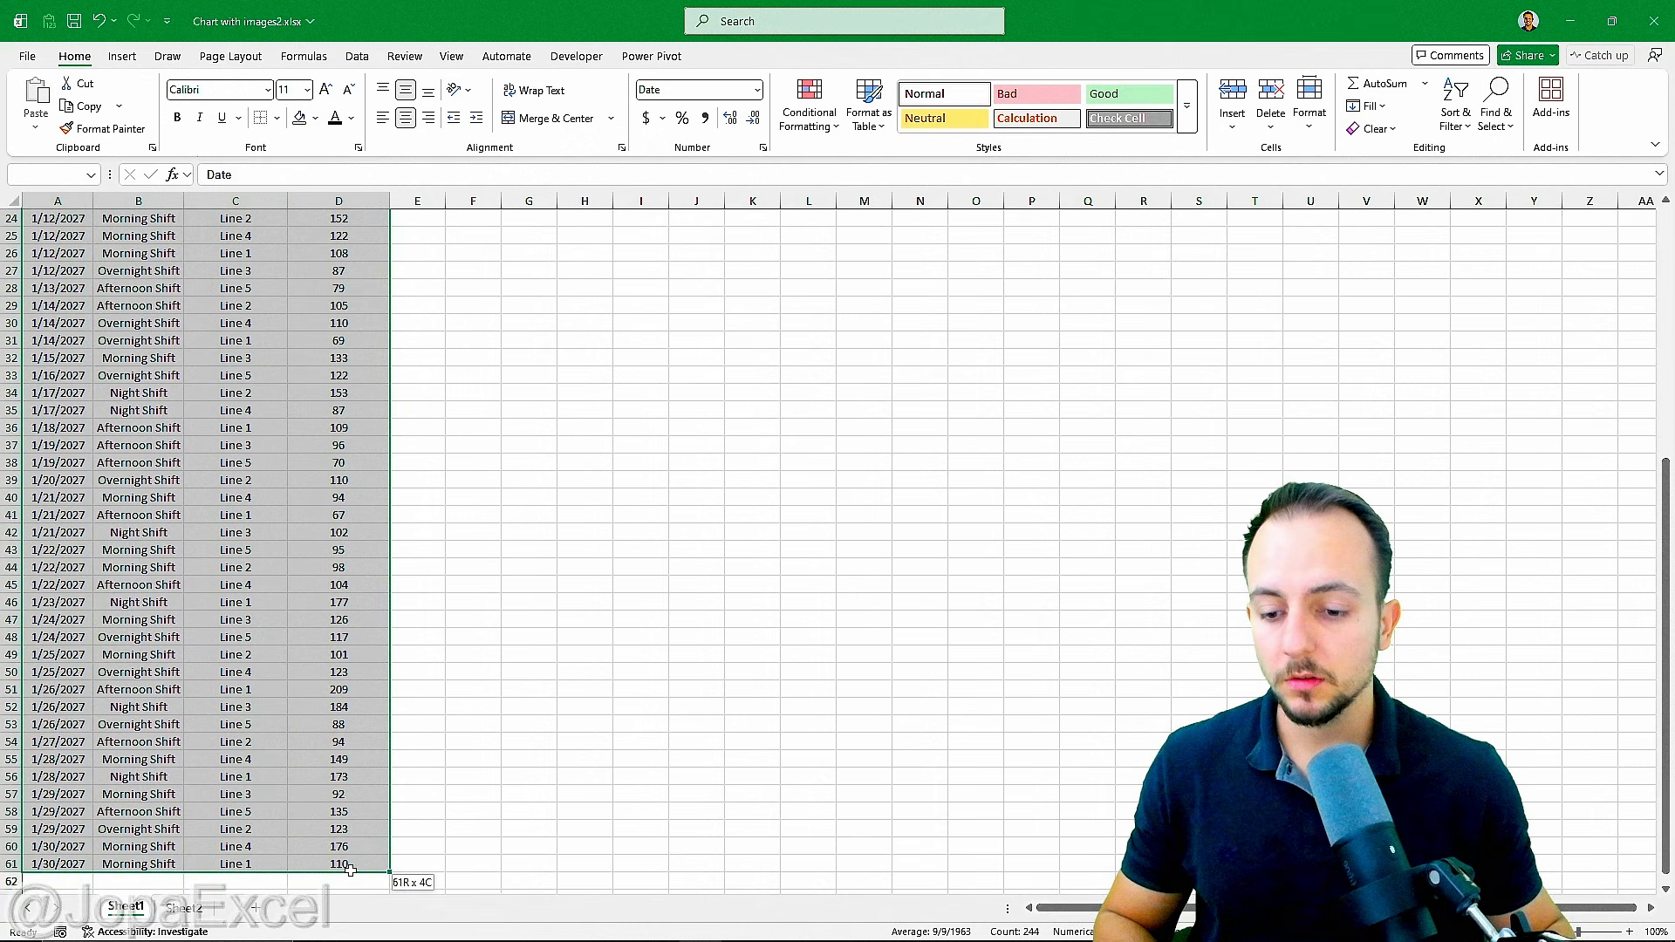
{"action": "left_click_drag", "start_coordinate": [350, 870], "coordinate": [350, 870]}
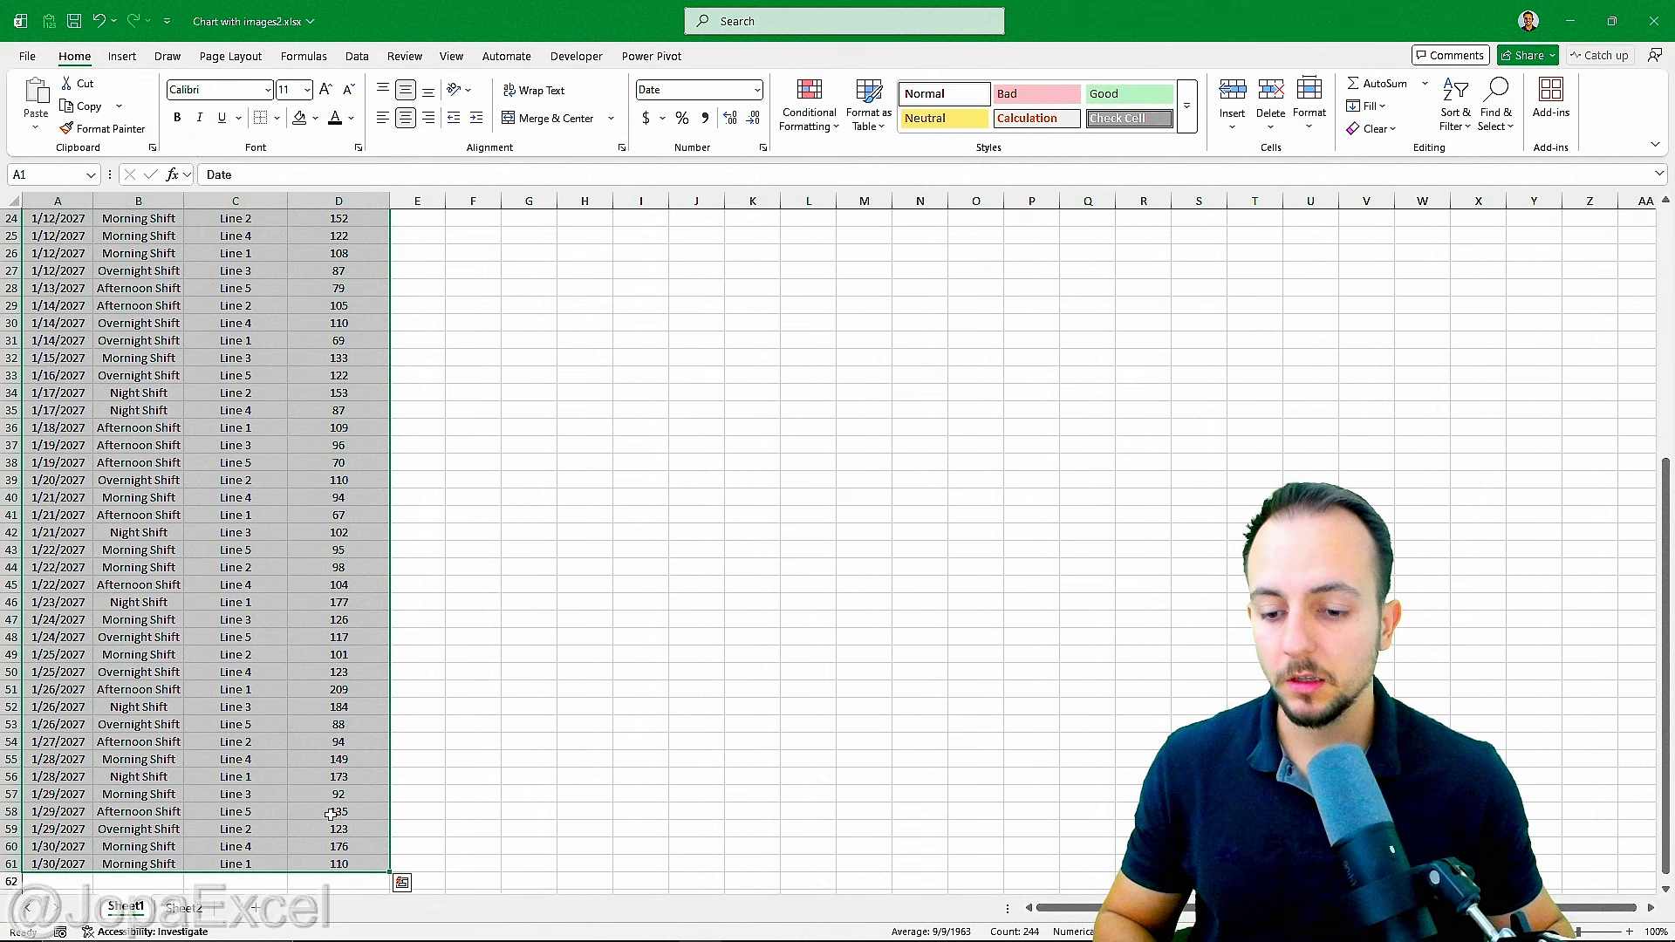
{"action": "scroll", "coordinate": [352, 777], "scroll_direction": "down", "scroll_amount": 8}
{"action": "scroll", "coordinate": [295, 556], "scroll_direction": "up", "scroll_amount": 7}
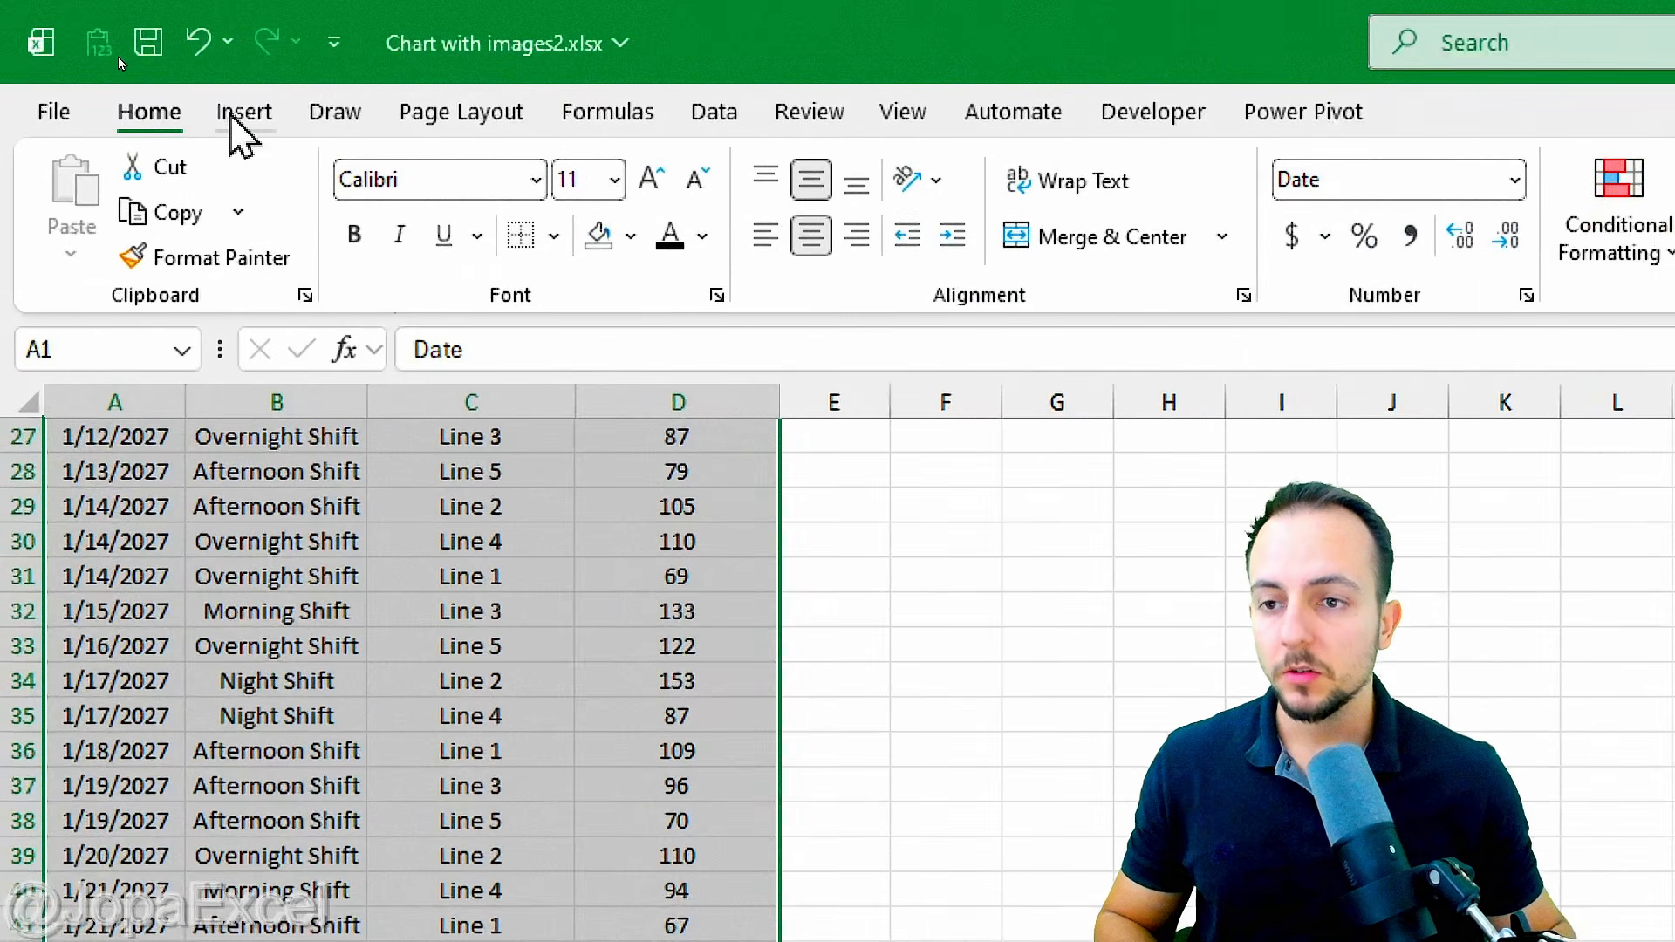
{"action": "left_click", "coordinate": [122, 56]}
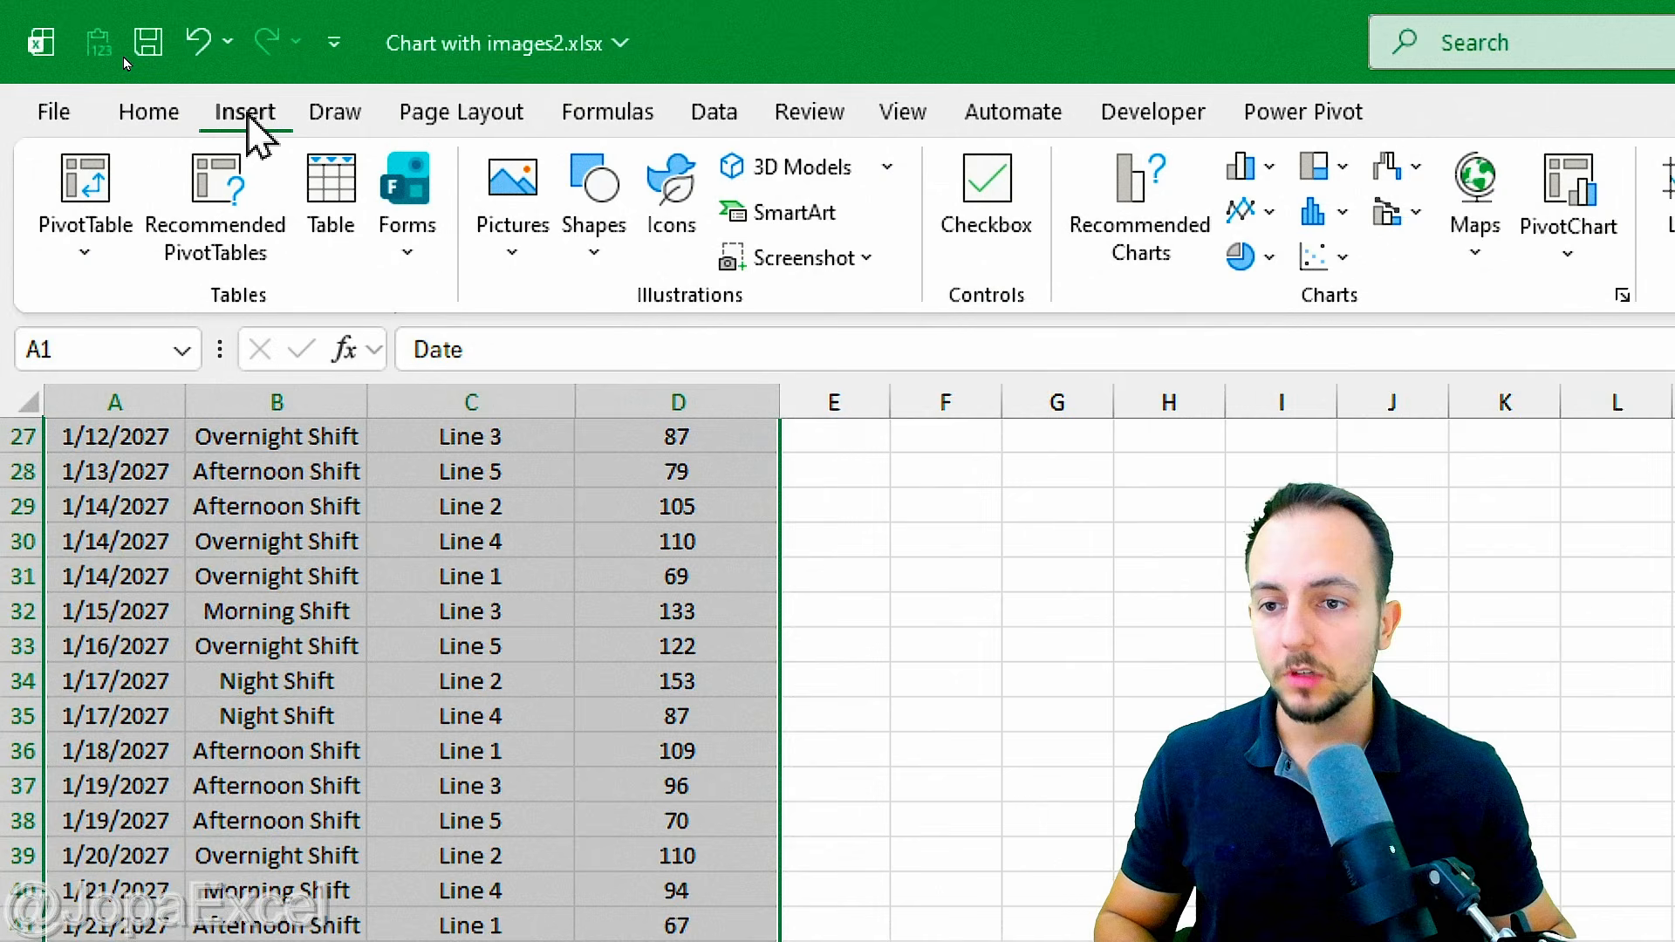
{"action": "left_click", "coordinate": [334, 194]}
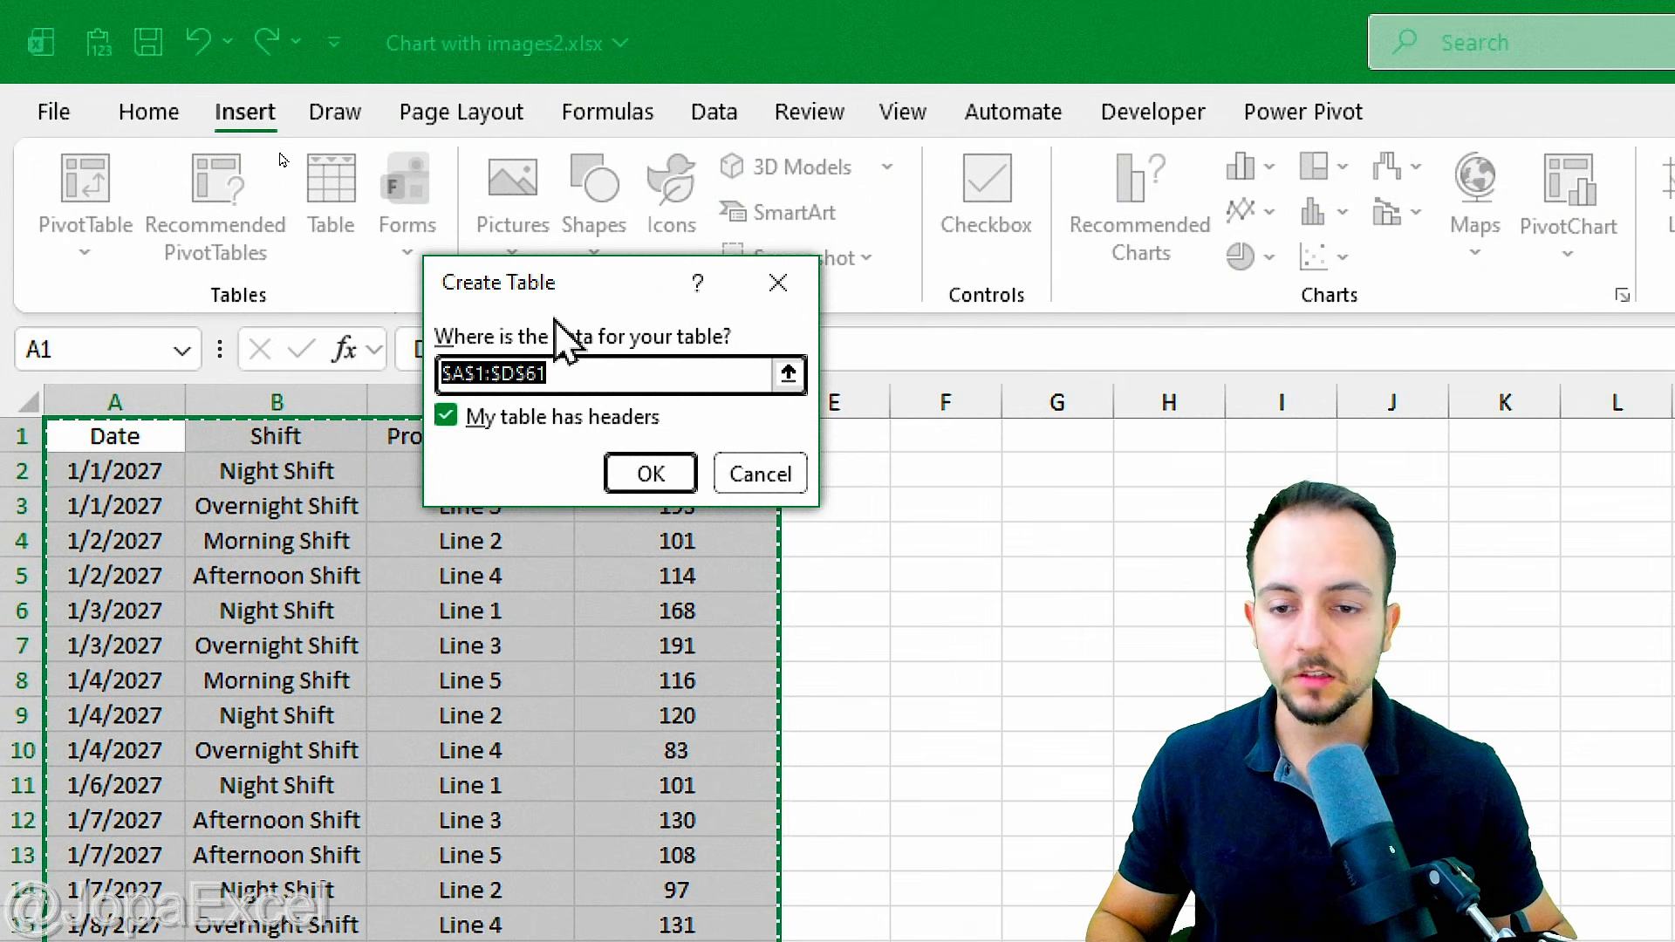
{"action": "left_click_drag", "start_coordinate": [561, 329], "coordinate": [561, 165]}
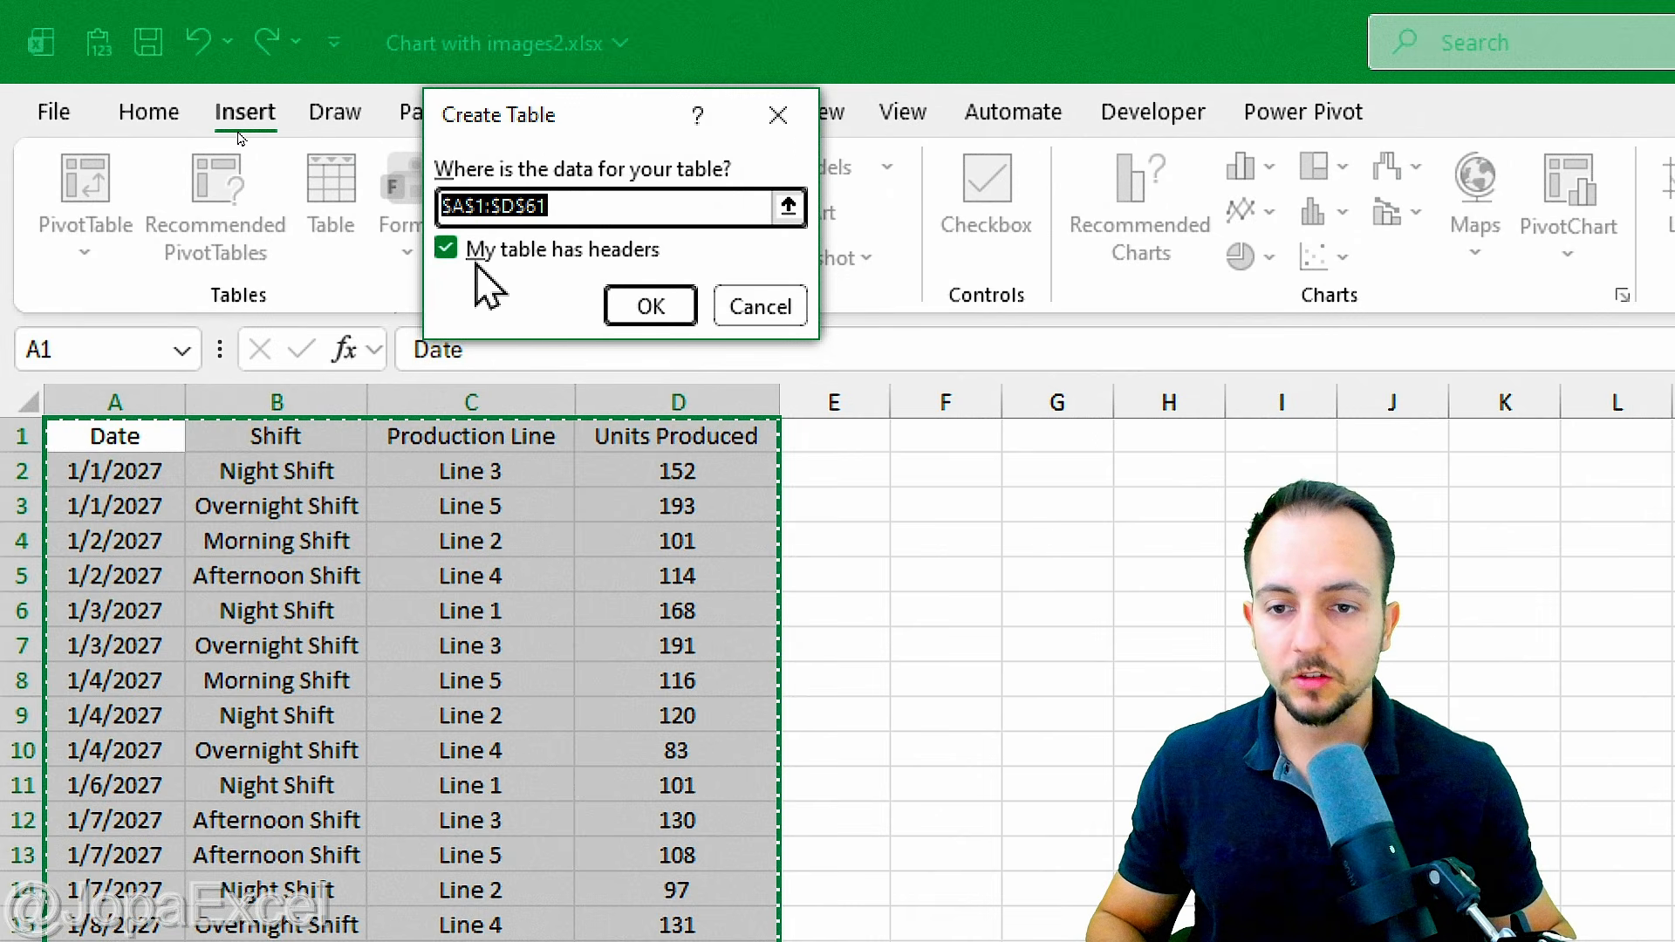
{"action": "left_click", "coordinate": [651, 306]}
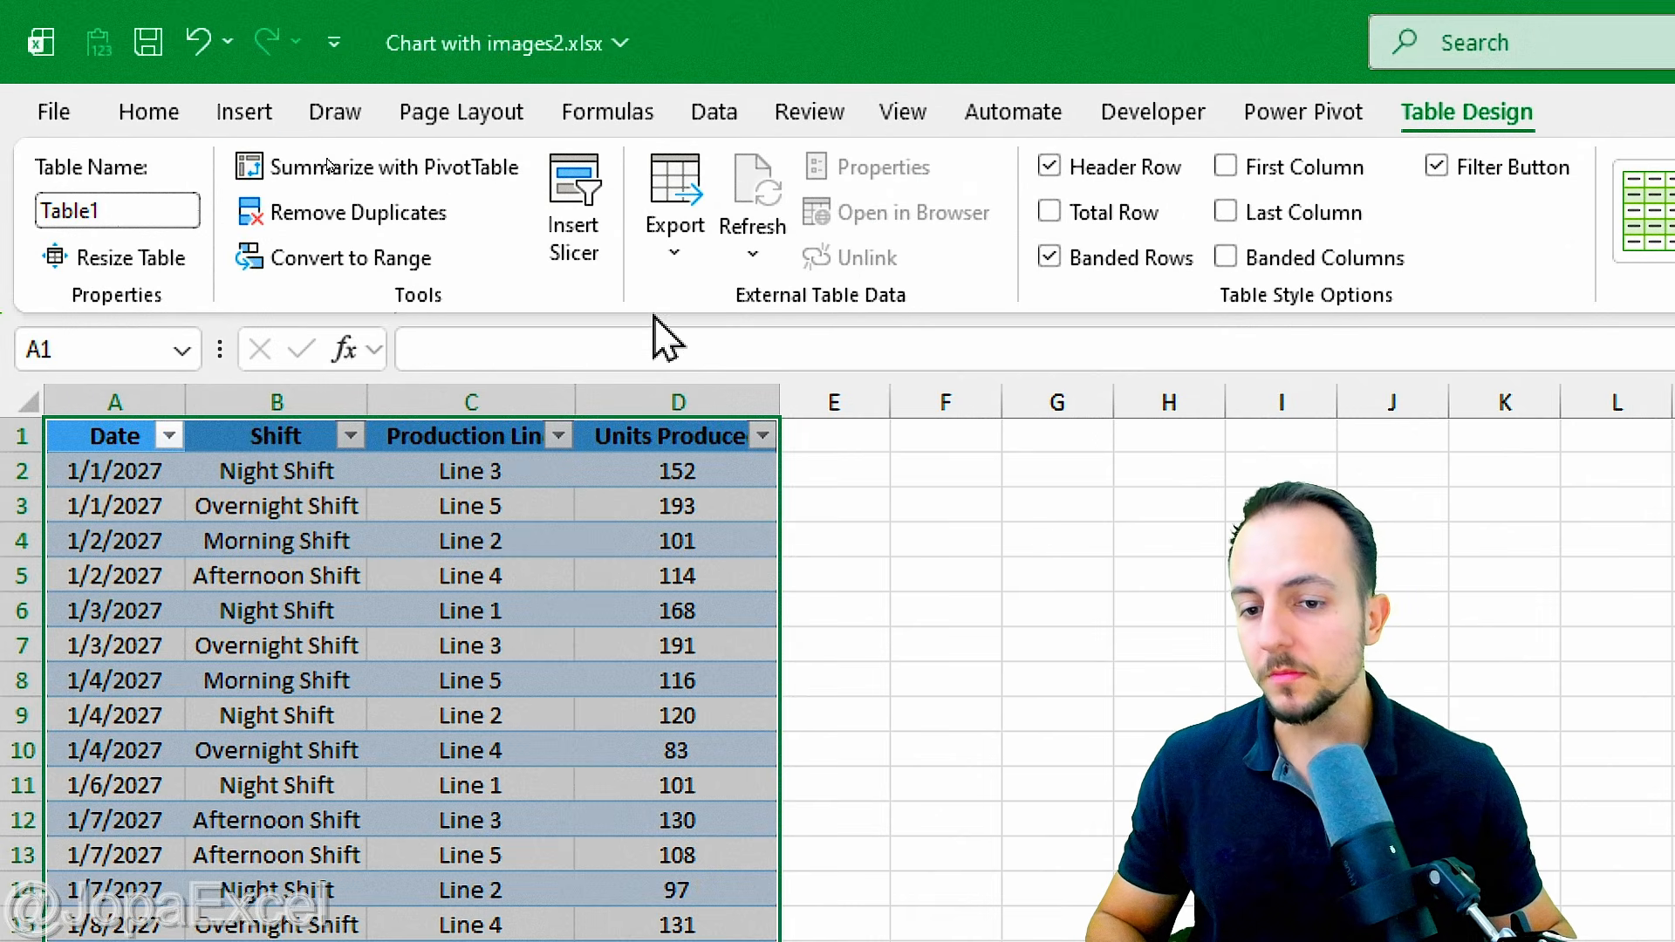
{"action": "left_click", "coordinate": [104, 424]}
{"action": "left_click", "coordinate": [108, 438]}
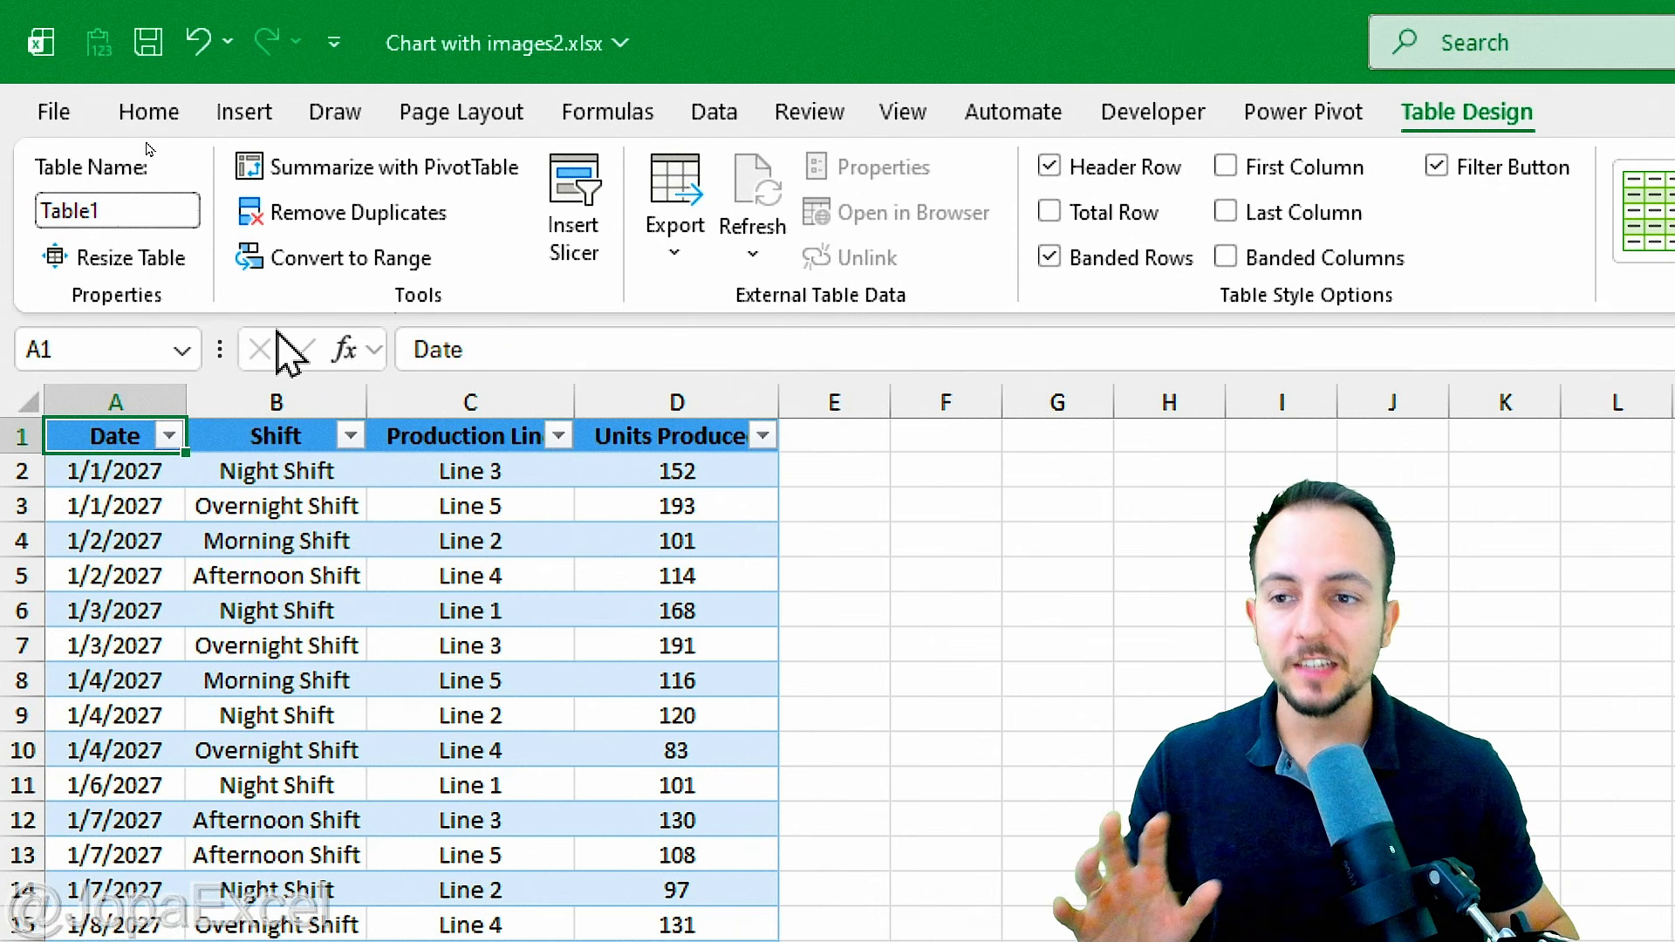
Step: Insert a PivotTable based on Table1 on a new worksheet and widen the PivotTable Fields pane
{"action": "left_click", "coordinate": [259, 128]}
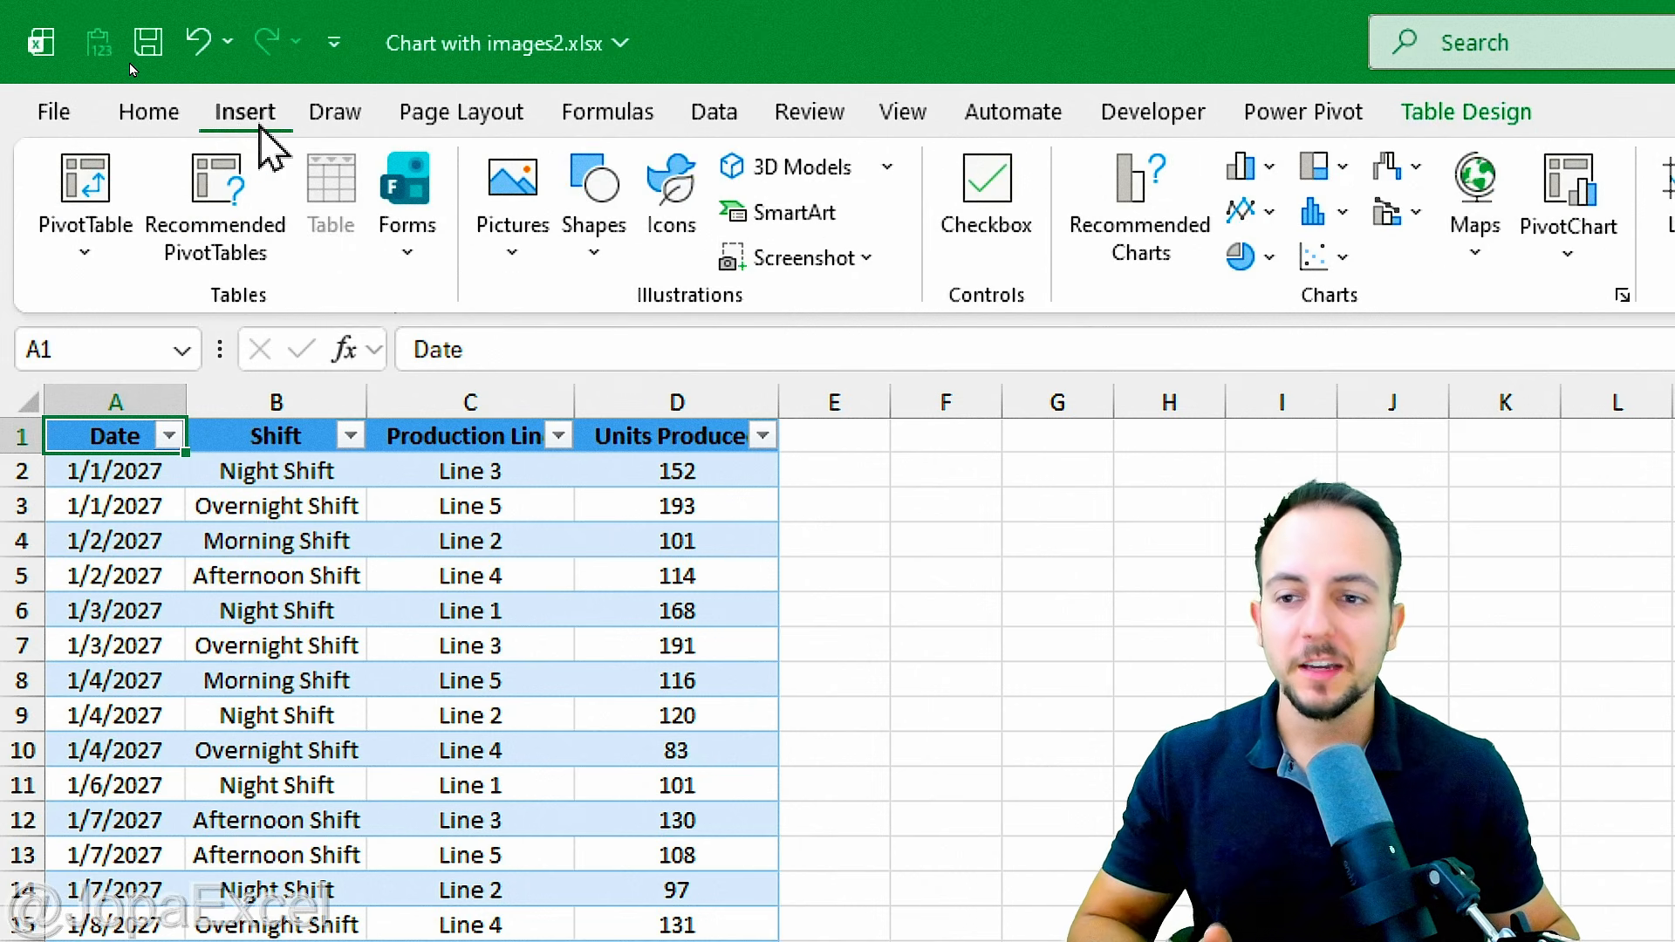
{"action": "left_click", "coordinate": [123, 188]}
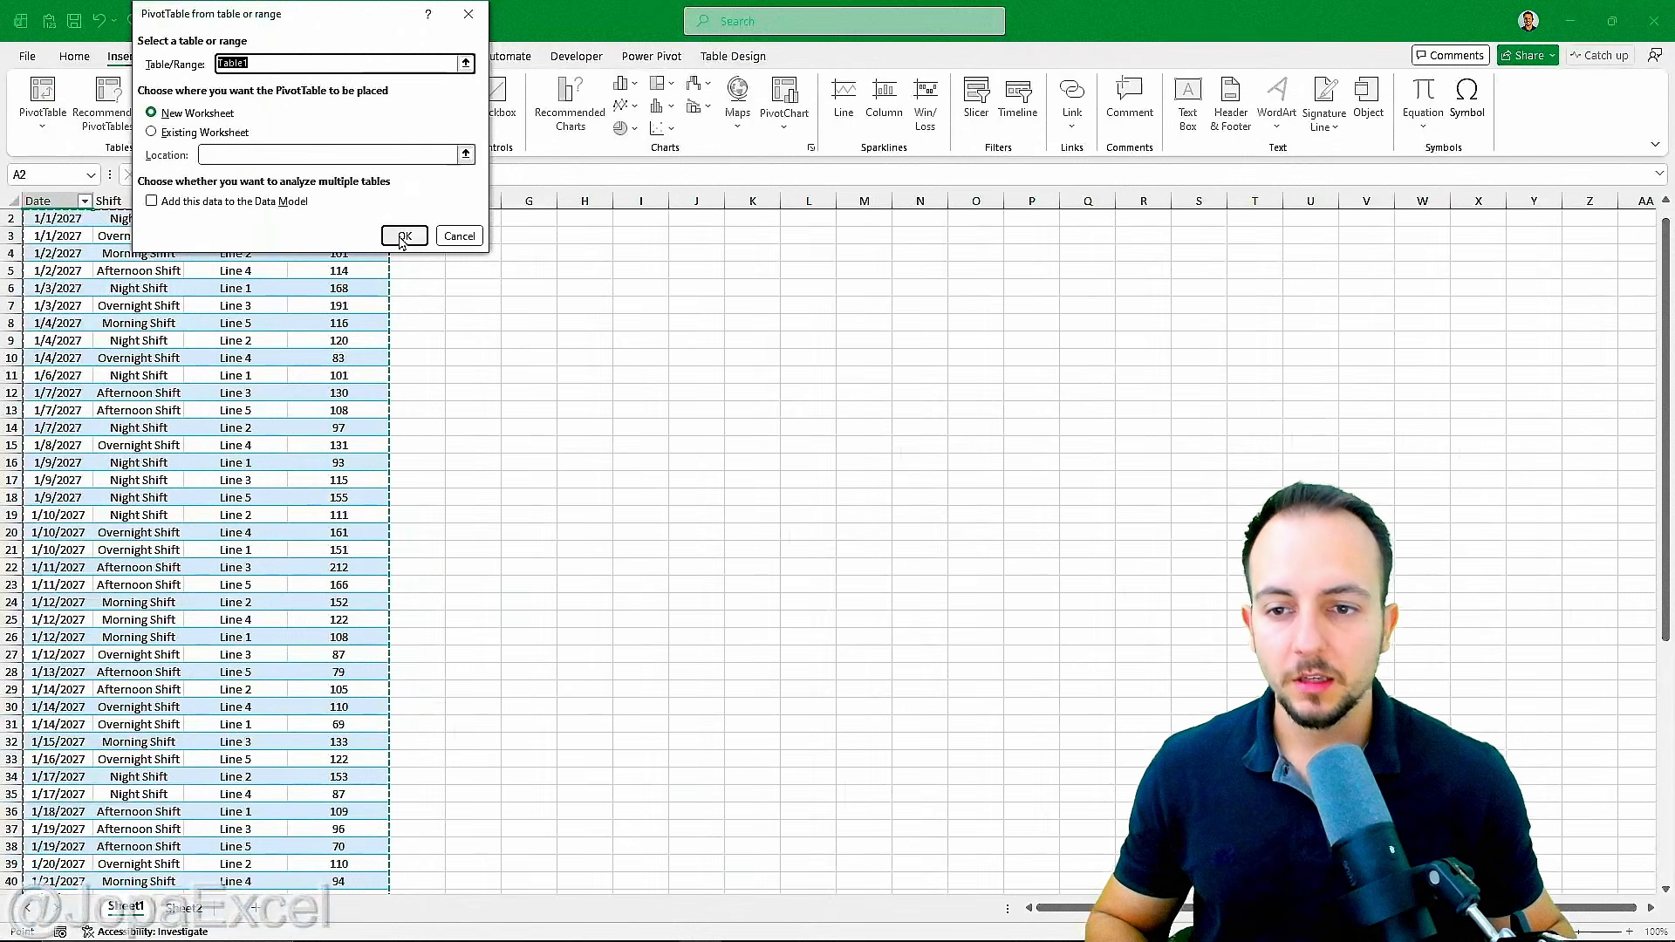
{"action": "left_click", "coordinate": [804, 474]}
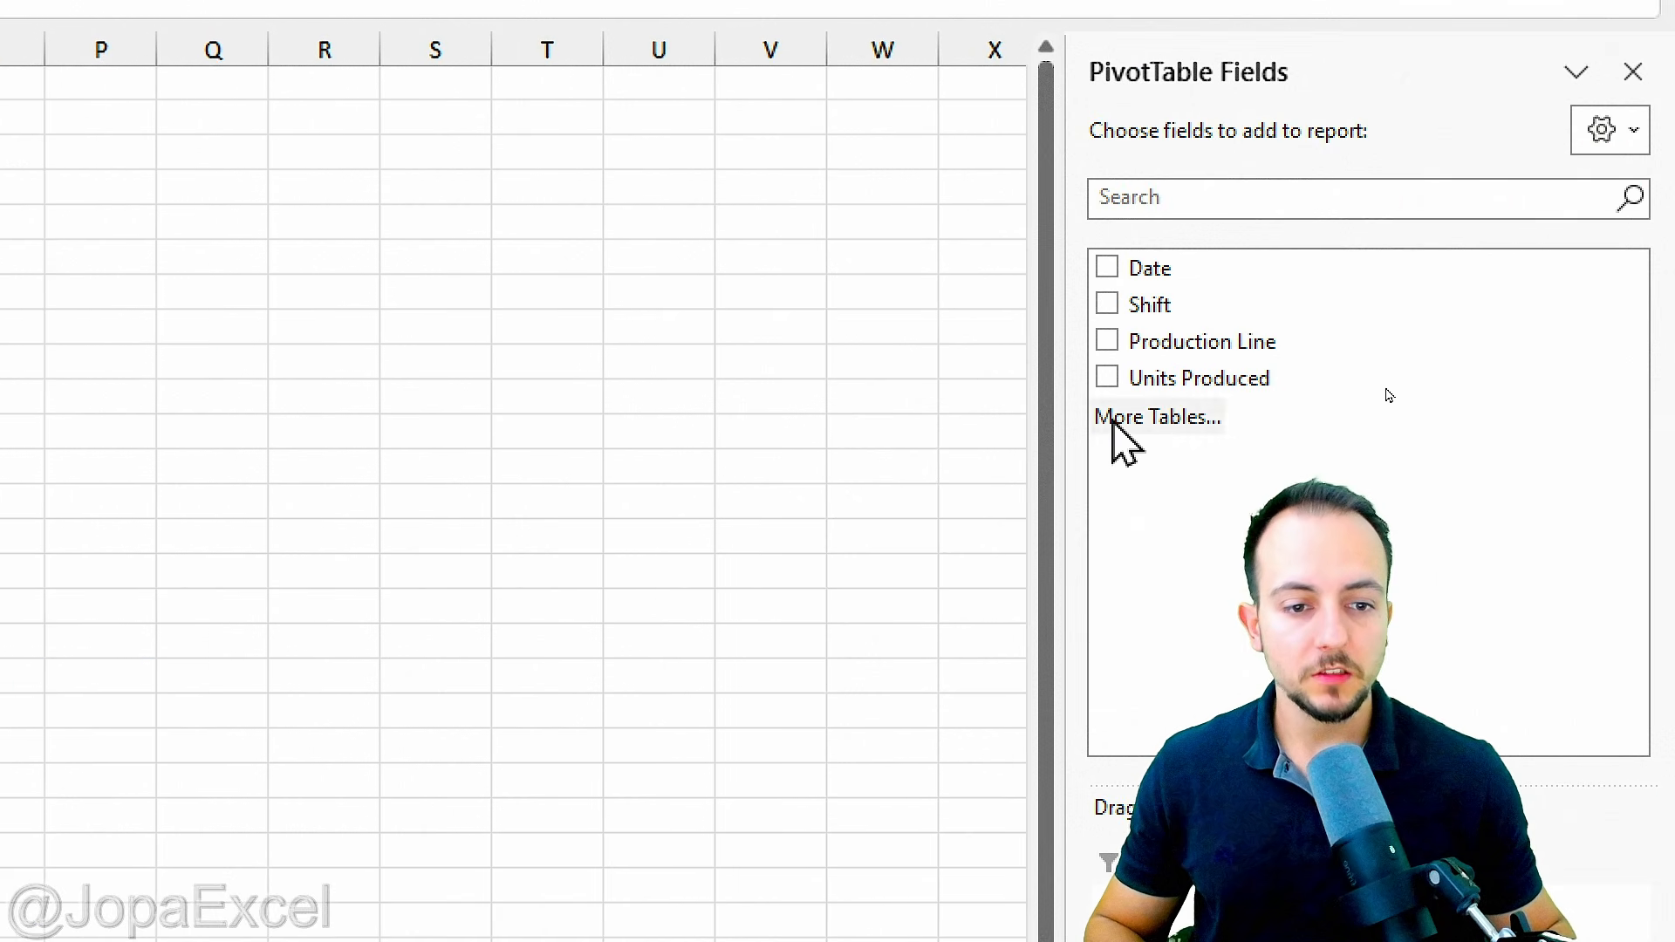
{"action": "left_click_drag", "start_coordinate": [1073, 431], "coordinate": [209, 506]}
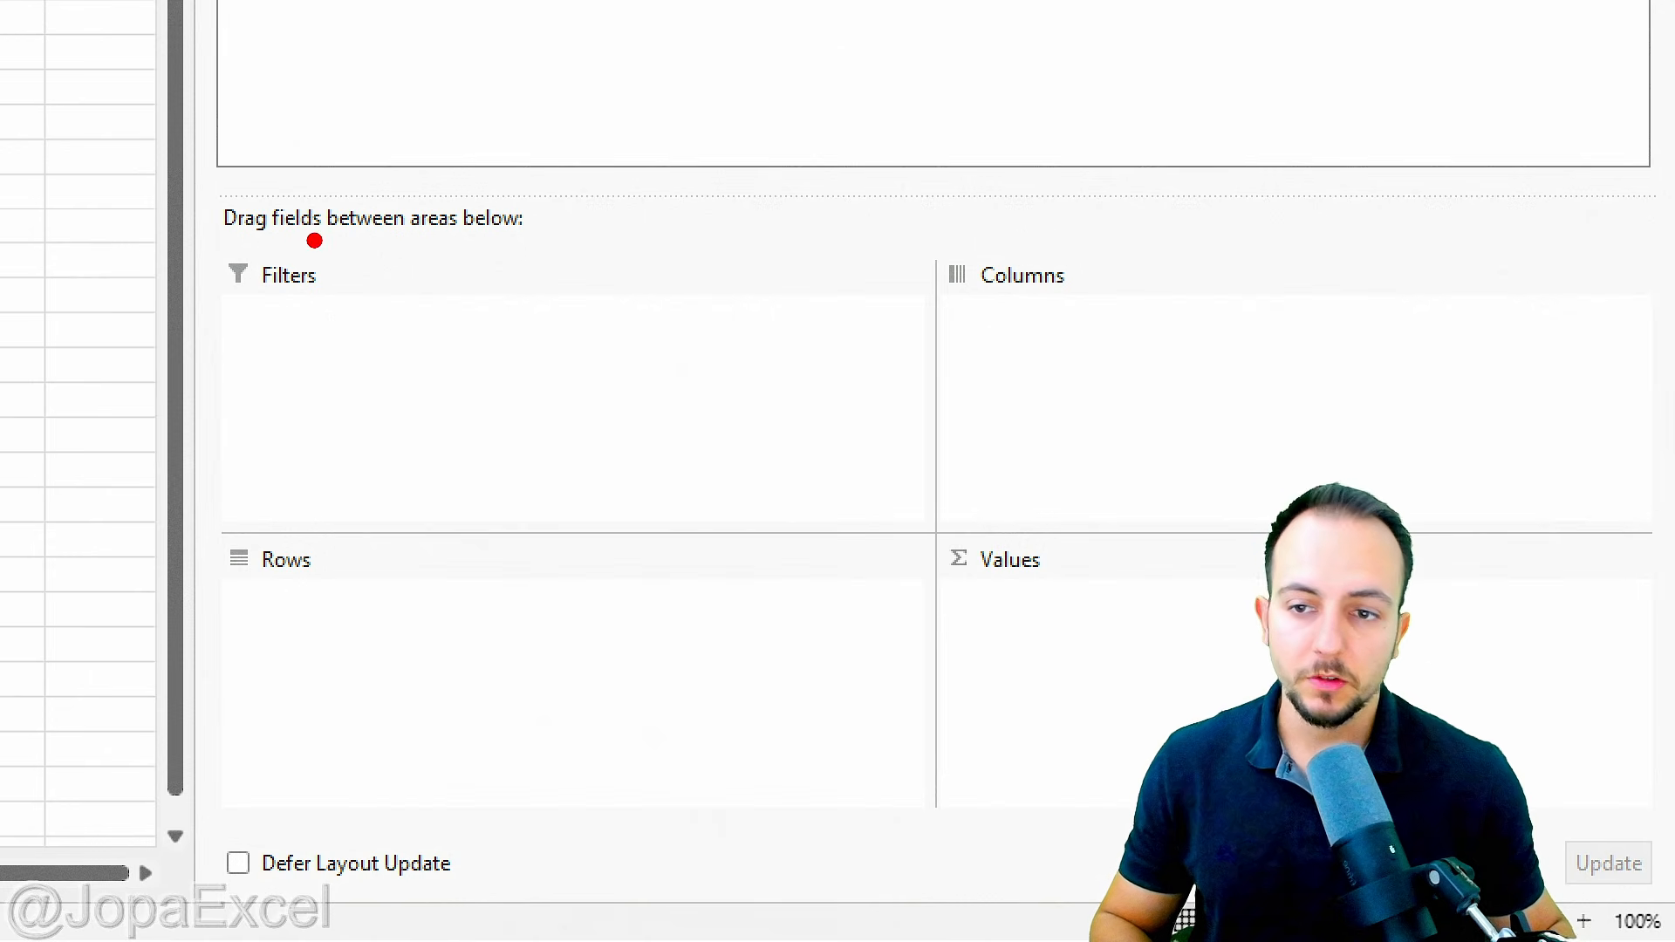
Step: Review the available PivotTable fields and the Filters, Columns, Rows and Values areas they can be placed in
{"action": "mouse_move", "coordinate": [251, 230]}
{"action": "left_mouse_down"}
{"action": "mouse_move", "coordinate": [218, 240]}
{"action": "mouse_move", "coordinate": [210, 222]}
{"action": "left_mouse_up"}
{"action": "mouse_move", "coordinate": [301, 490]}
{"action": "left_mouse_down"}
{"action": "mouse_move", "coordinate": [384, 587]}
{"action": "mouse_move", "coordinate": [275, 493]}
{"action": "left_mouse_up"}
{"action": "left_click_drag", "start_coordinate": [1030, 209], "coordinate": [938, 234]}
{"action": "left_click_drag", "start_coordinate": [929, 618], "coordinate": [790, 541]}
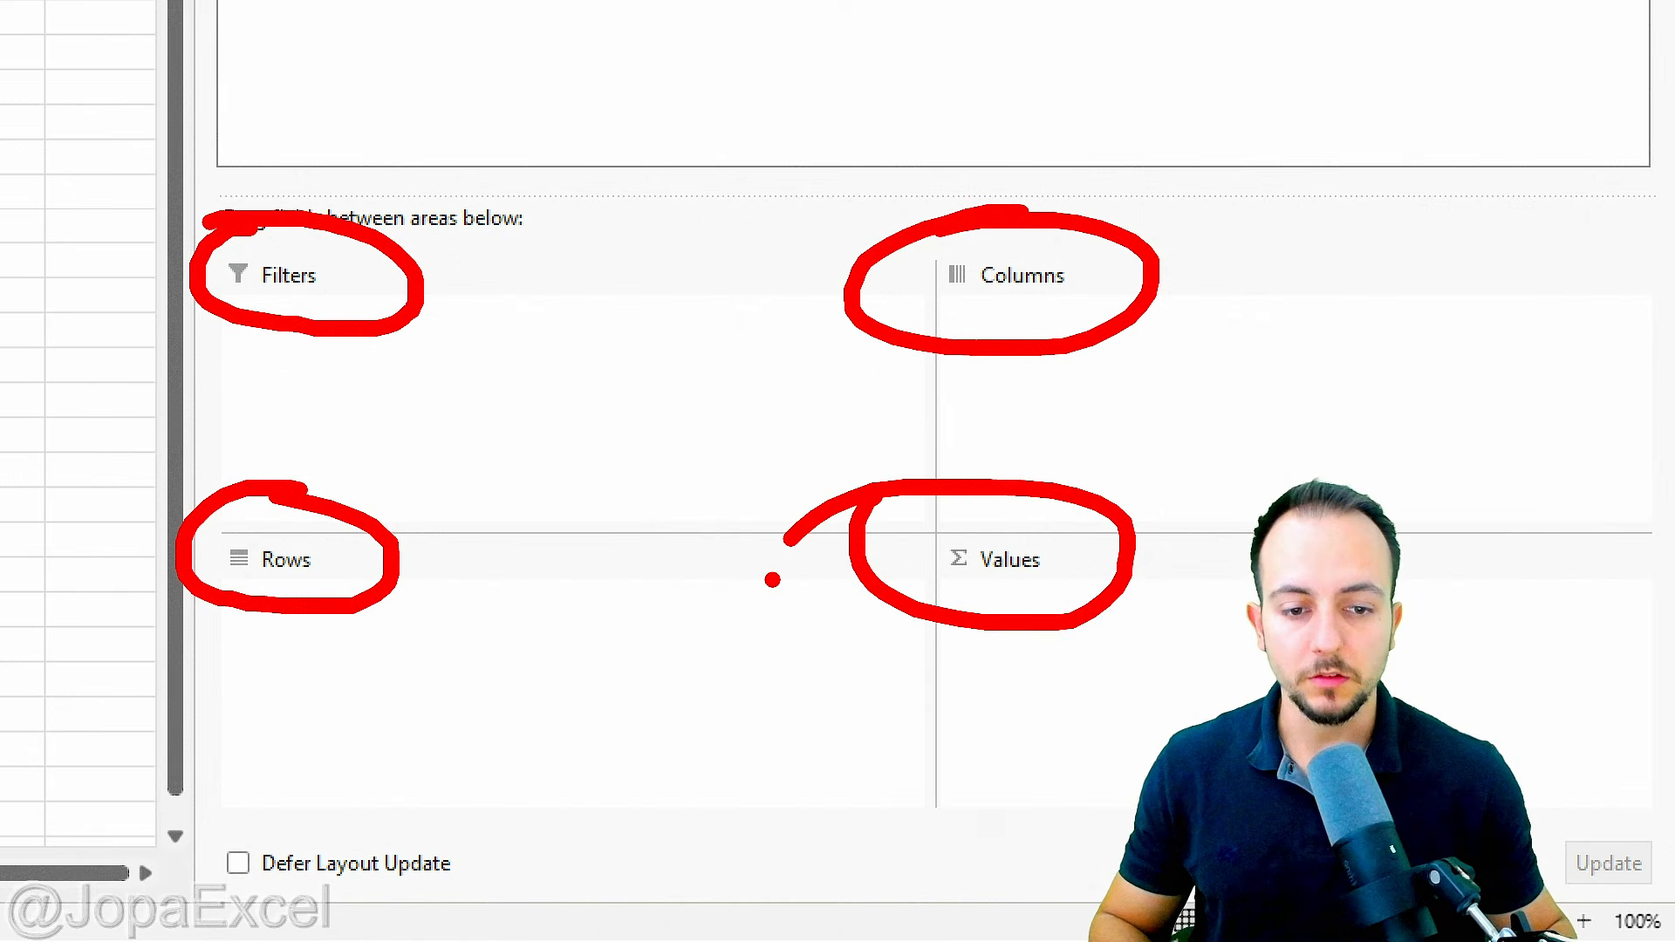
{"action": "key", "text": "Escape"}
{"action": "key", "text": "ctrl+2"}
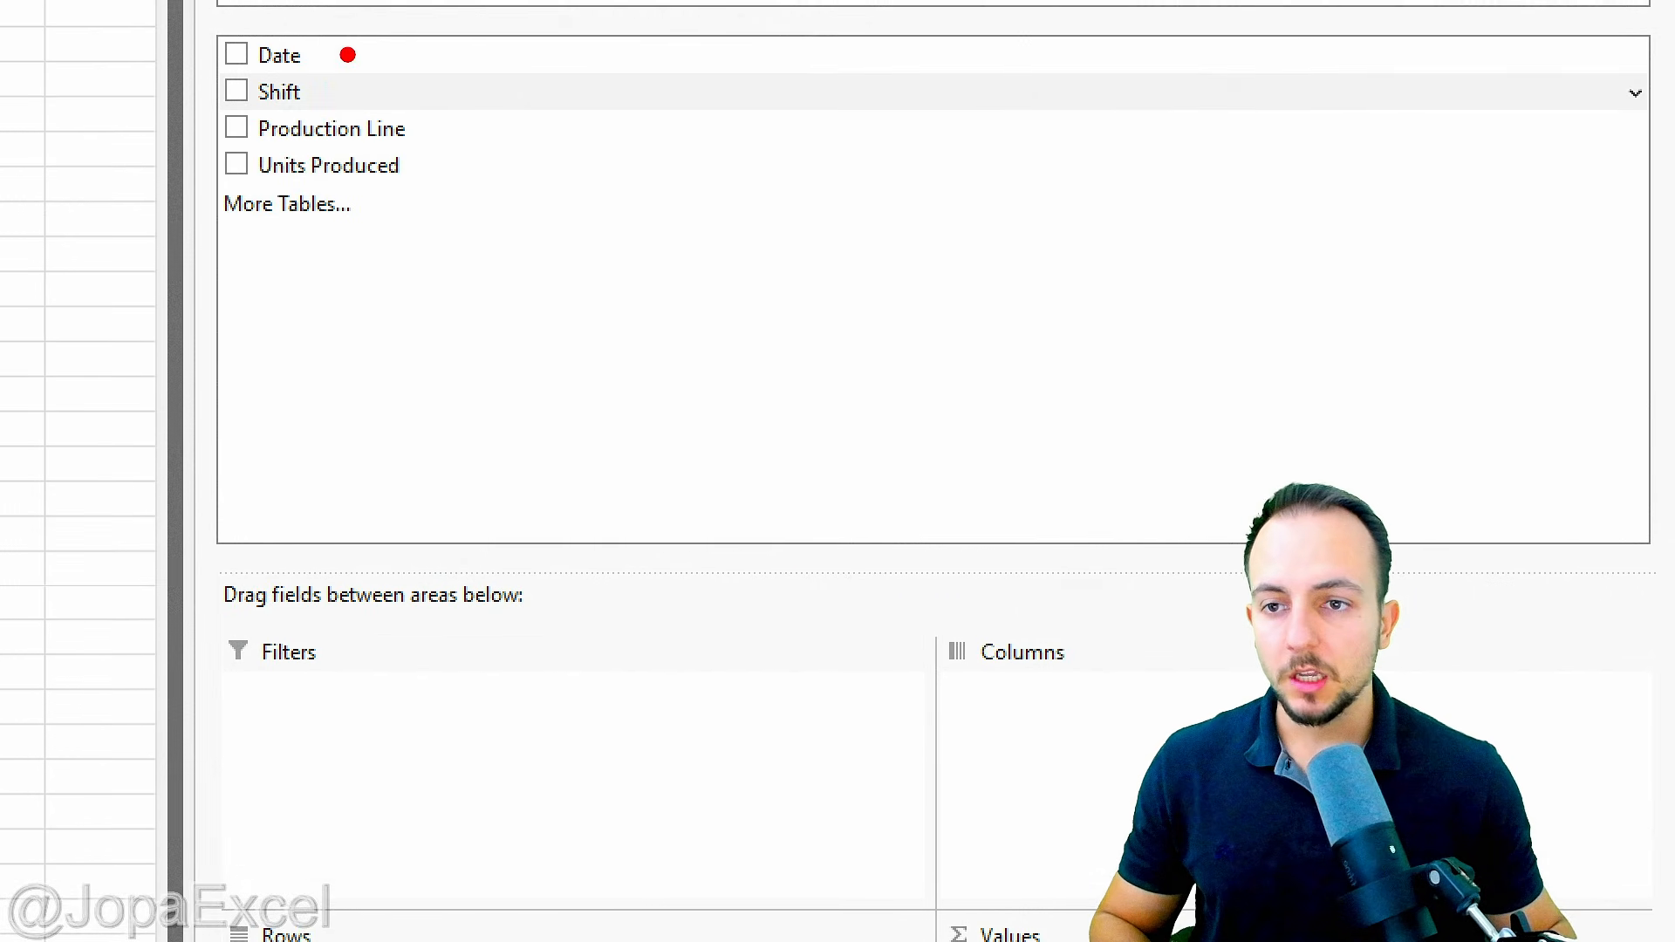
{"action": "mouse_move", "coordinate": [307, 28]}
{"action": "left_mouse_down"}
{"action": "mouse_move", "coordinate": [446, 132]}
{"action": "mouse_move", "coordinate": [292, 33]}
{"action": "left_mouse_up"}
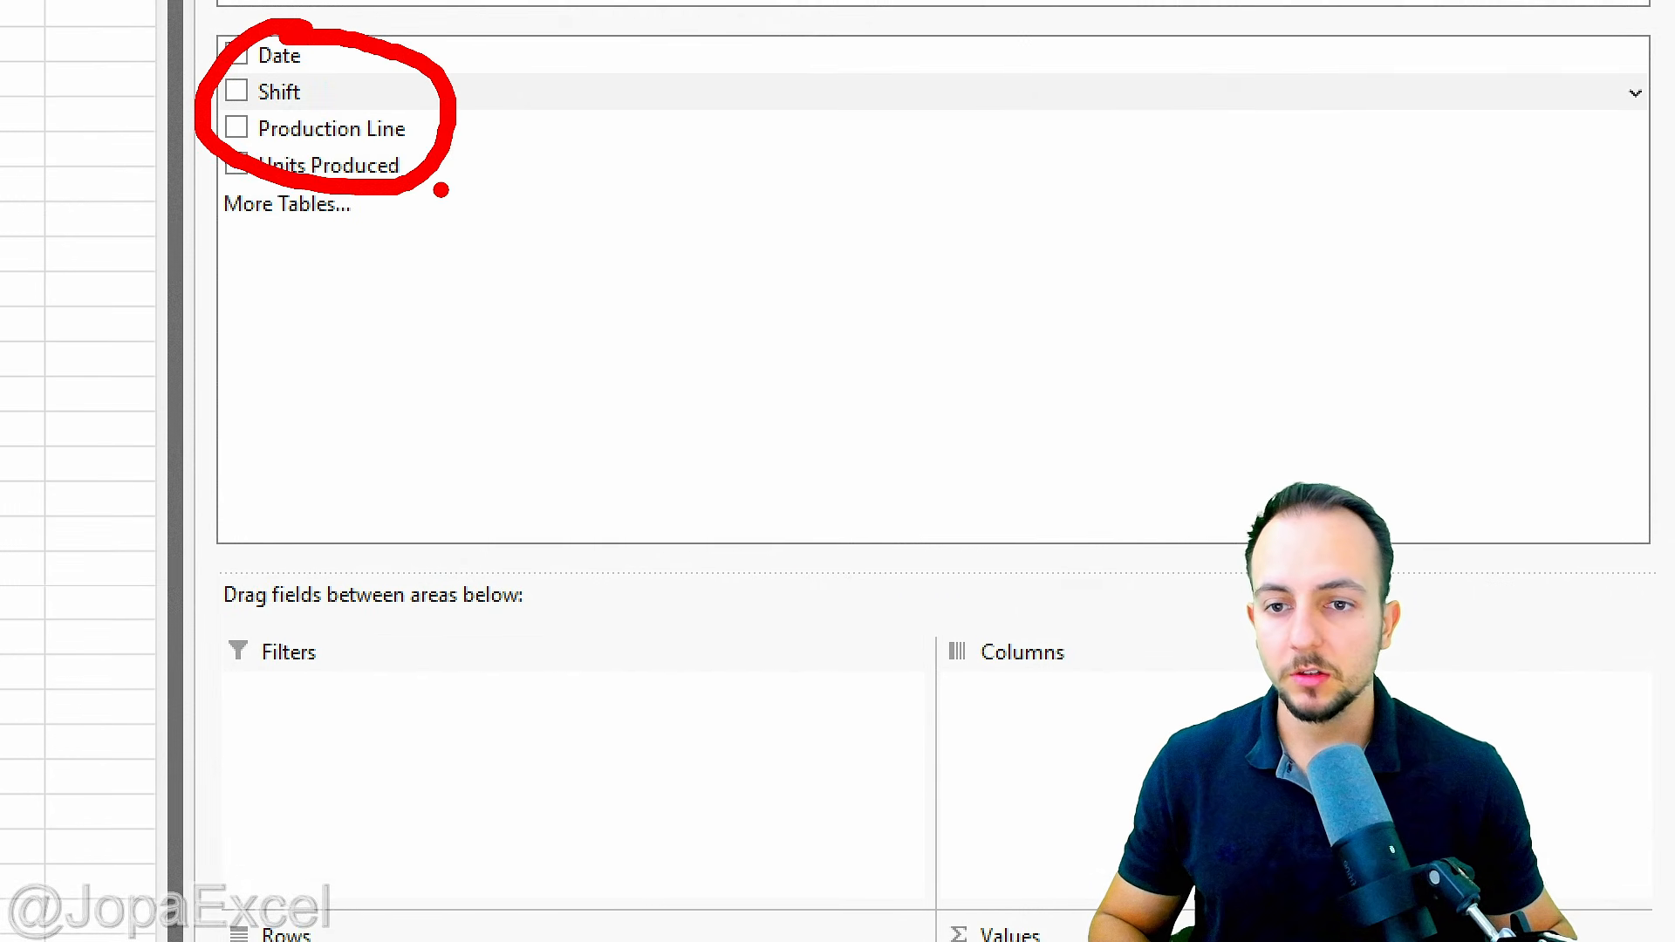
{"action": "mouse_move", "coordinate": [441, 189]}
{"action": "left_mouse_down"}
{"action": "mouse_move", "coordinate": [561, 318]}
{"action": "mouse_move", "coordinate": [668, 772]}
{"action": "mouse_move", "coordinate": [723, 721]}
{"action": "left_mouse_up"}
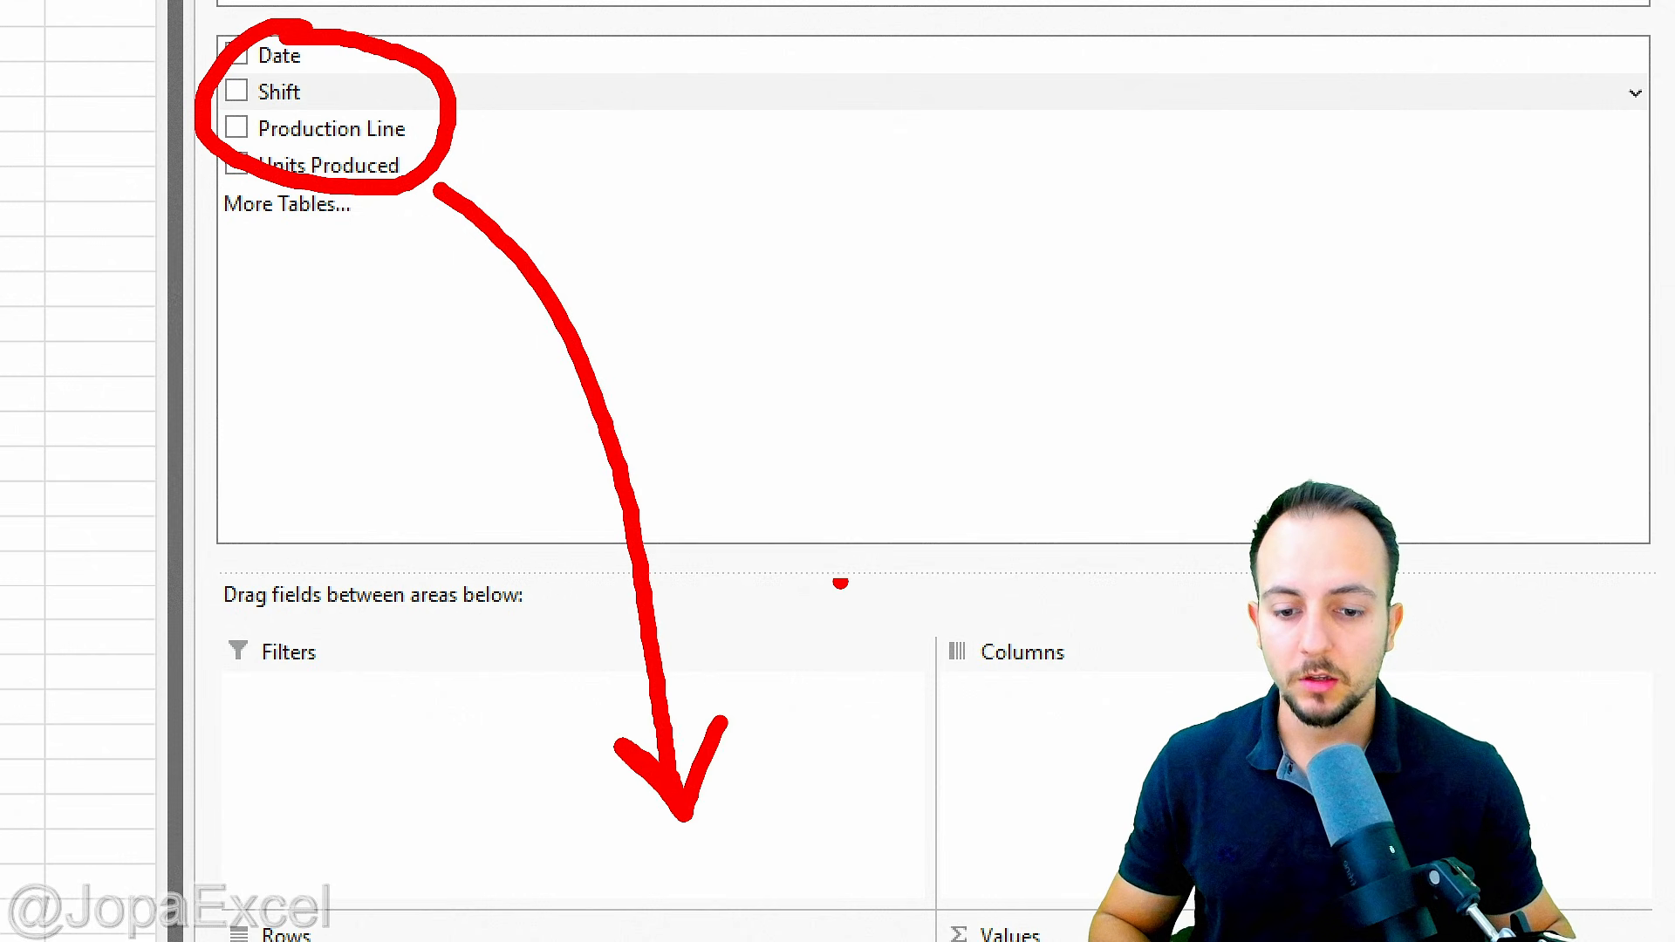
{"action": "key", "text": "Escape"}
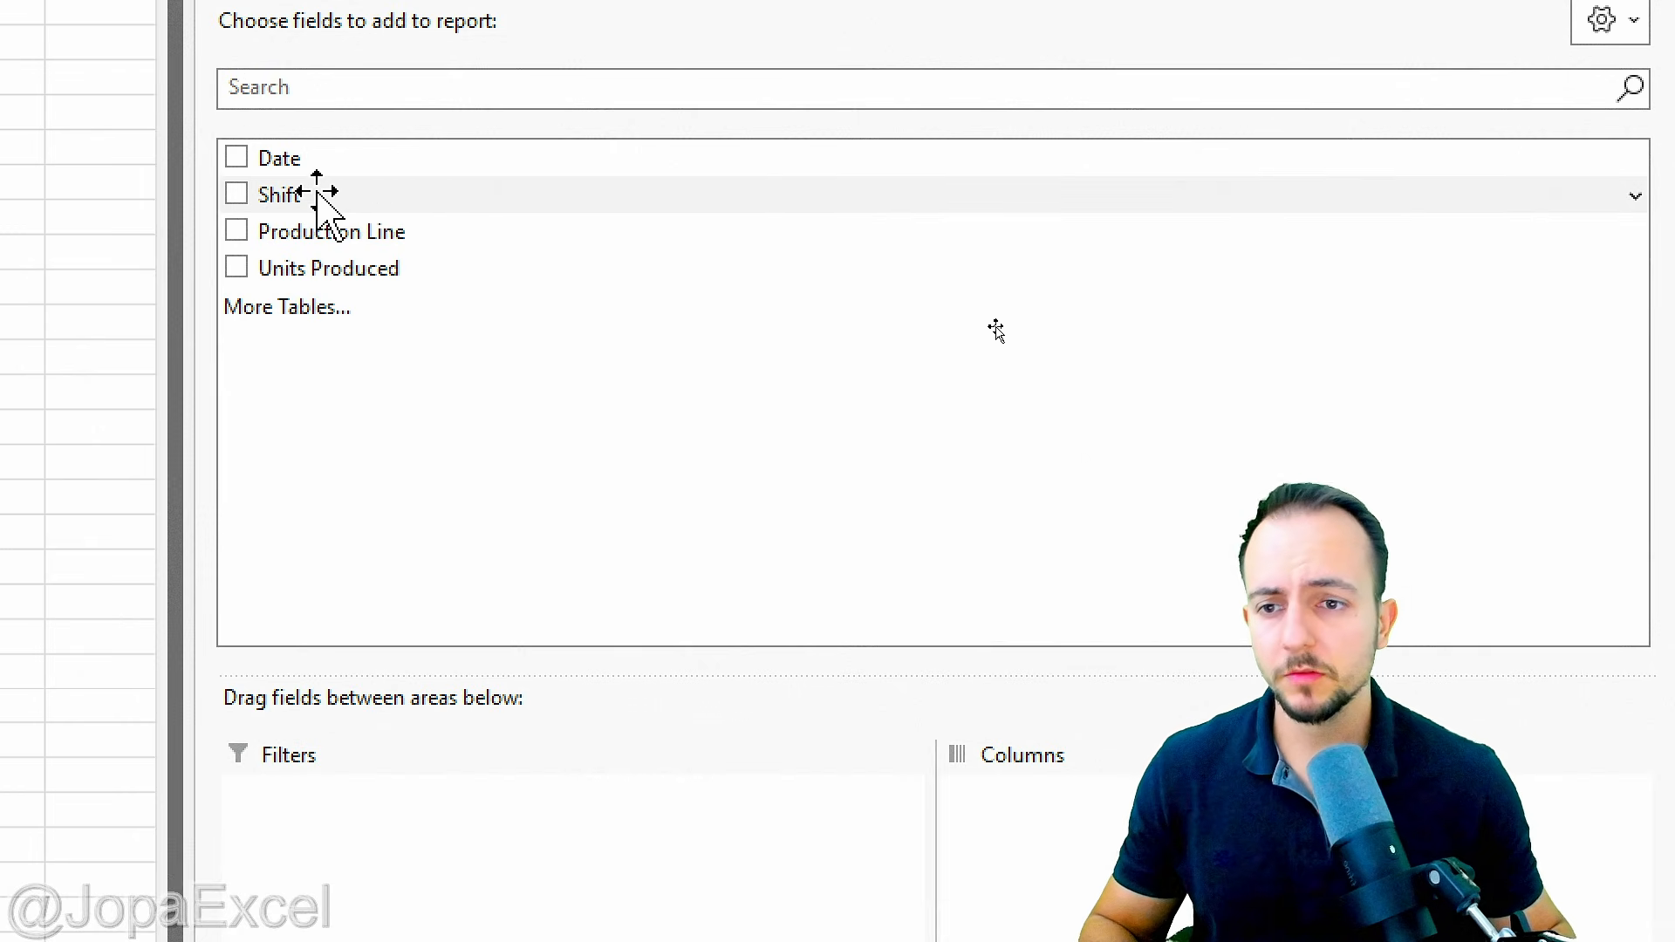
Step: Add the Shift field to the PivotTable's Rows area
{"action": "left_click_drag", "start_coordinate": [324, 194], "coordinate": [565, 897]}
{"action": "left_click_drag", "start_coordinate": [566, 828], "coordinate": [471, 767]}
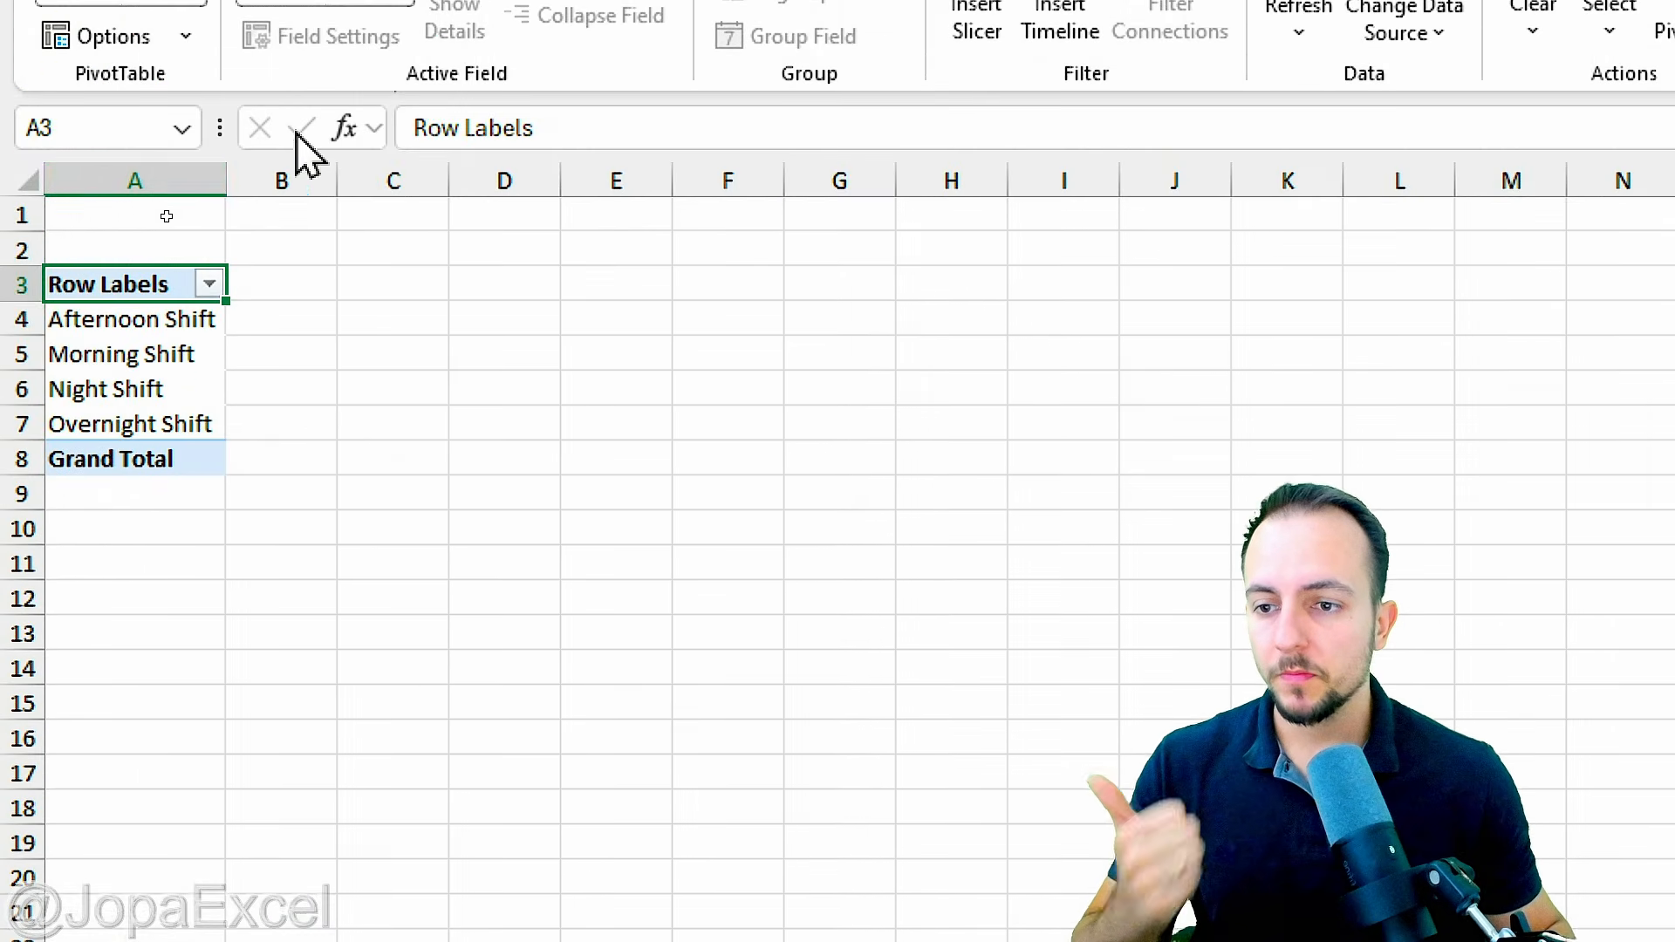
Step: Check the shift row labels in cells A4 to A7 of the PivotTable for repeated names
{"action": "left_click", "coordinate": [175, 328]}
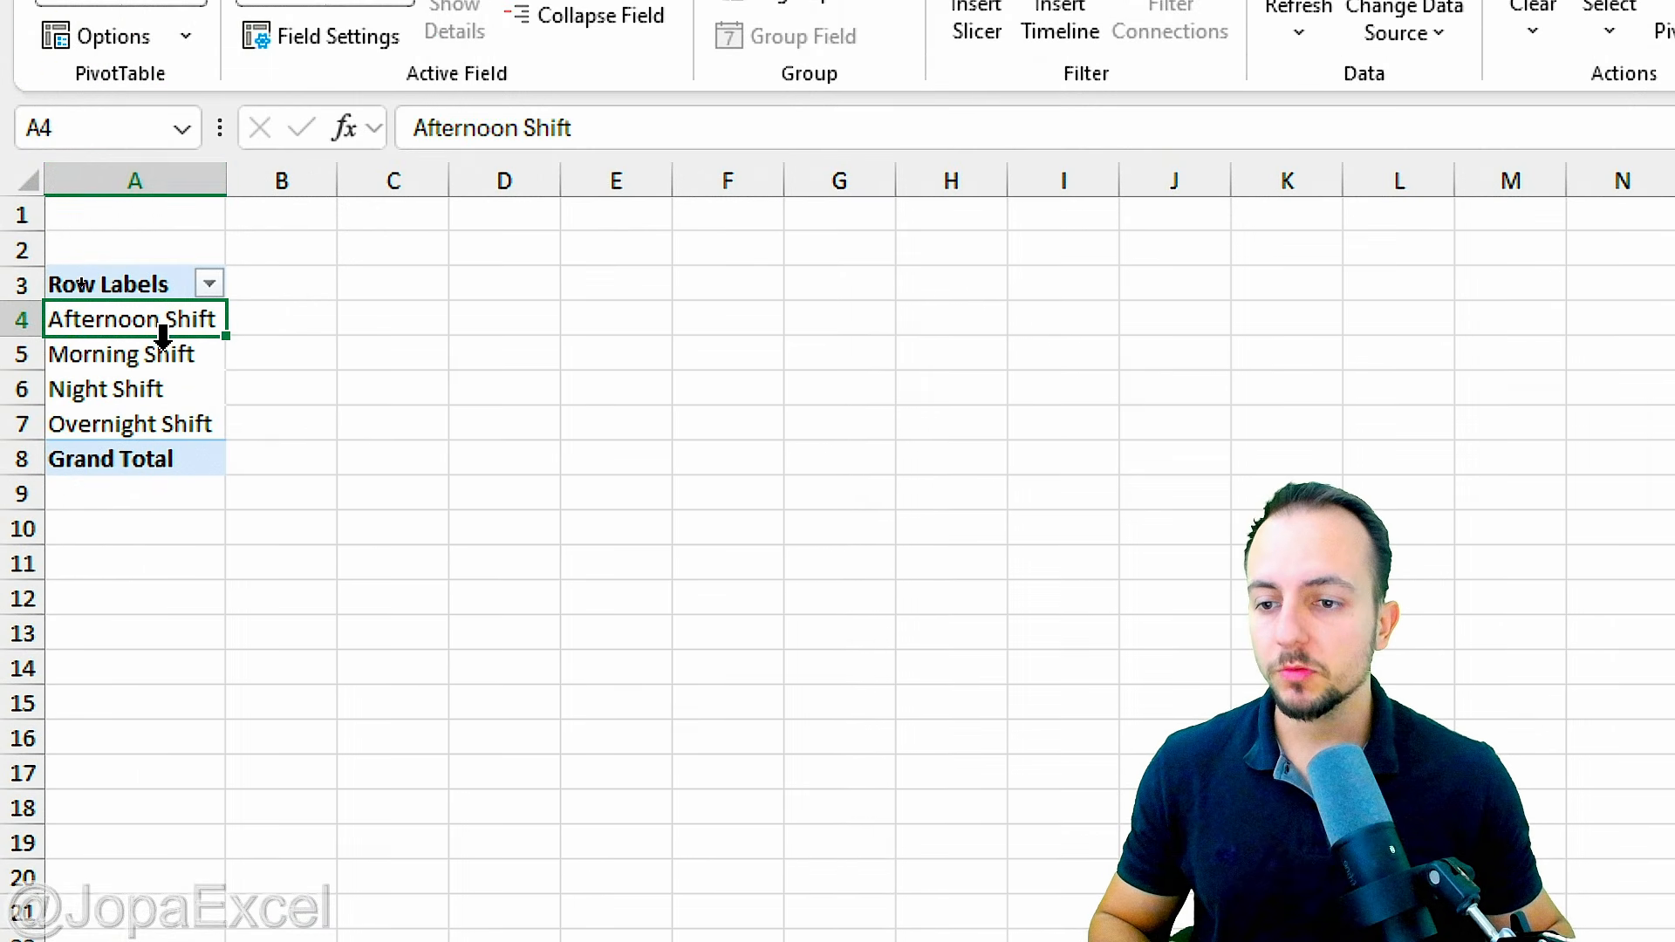
{"action": "left_click", "coordinate": [170, 359]}
{"action": "left_click_drag", "start_coordinate": [169, 374], "coordinate": [154, 399]}
{"action": "left_click", "coordinate": [144, 422]}
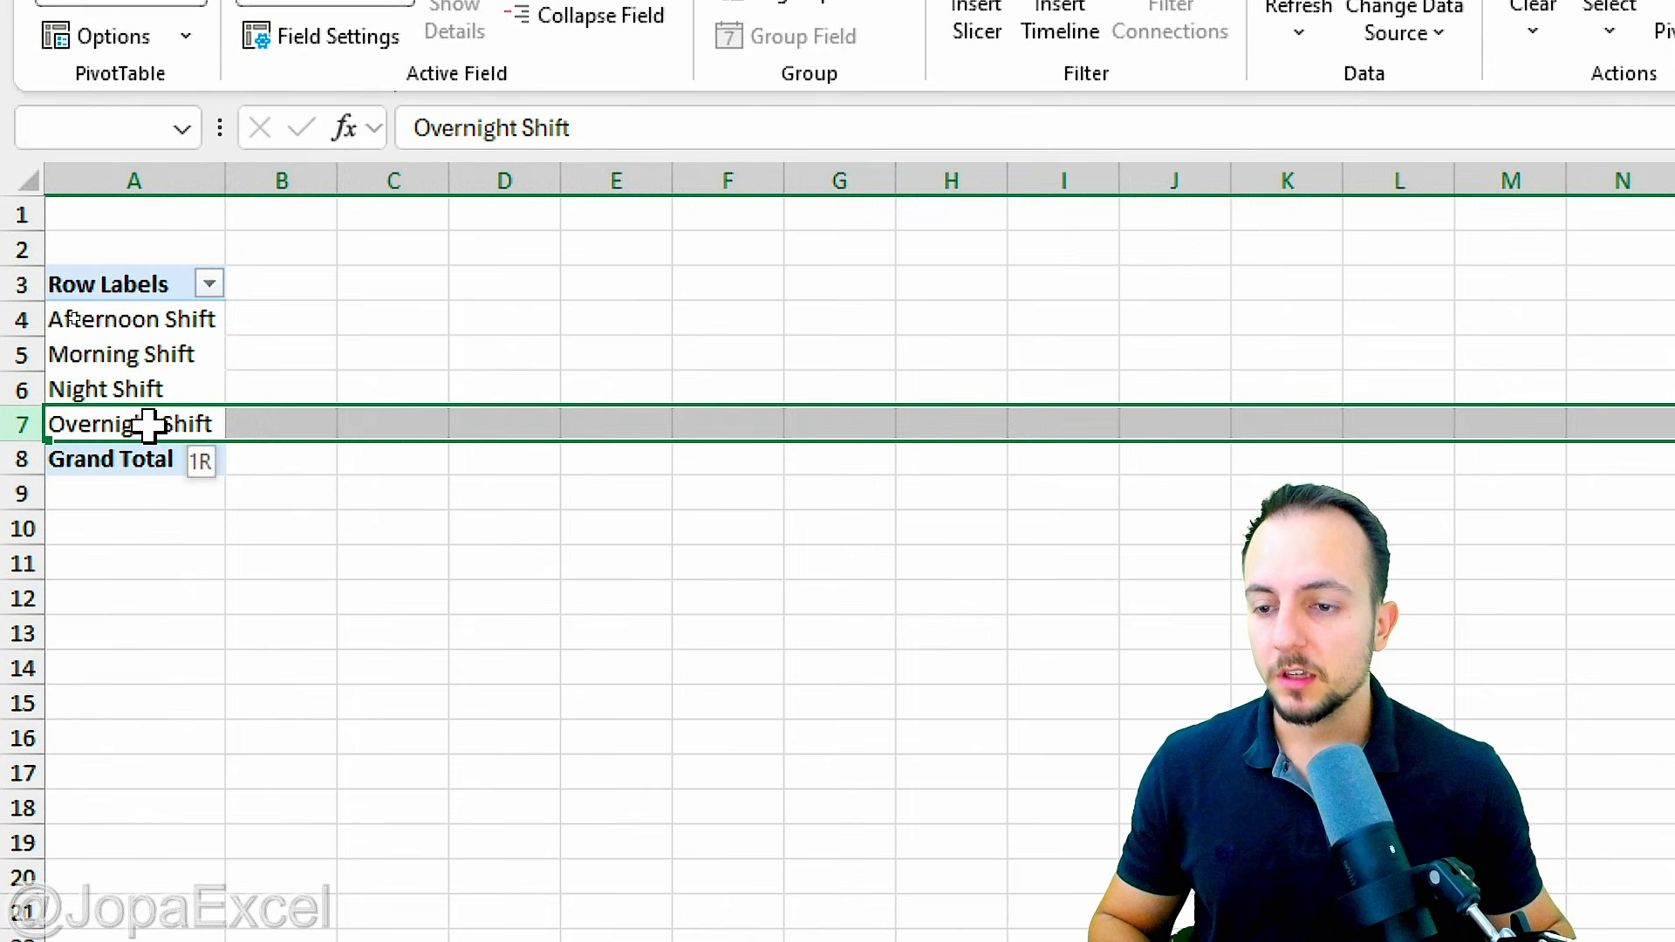
{"action": "left_click", "coordinate": [167, 322]}
{"action": "key", "text": "shift+space"}
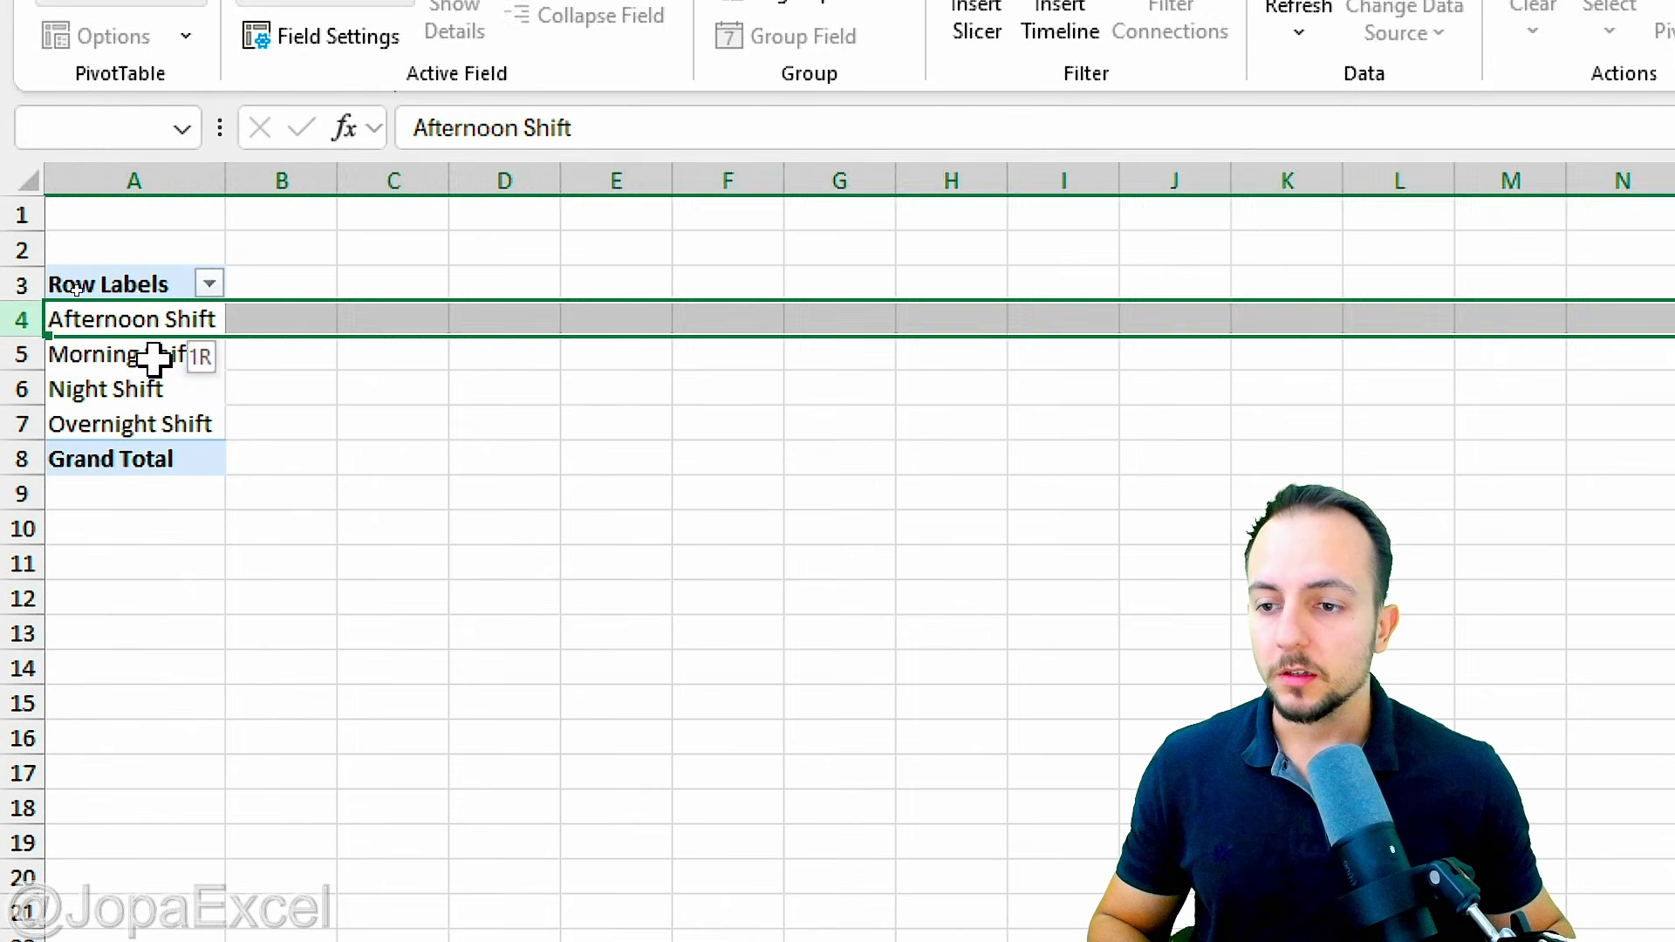
{"action": "left_click", "coordinate": [150, 359]}
{"action": "key", "text": "shift+space"}
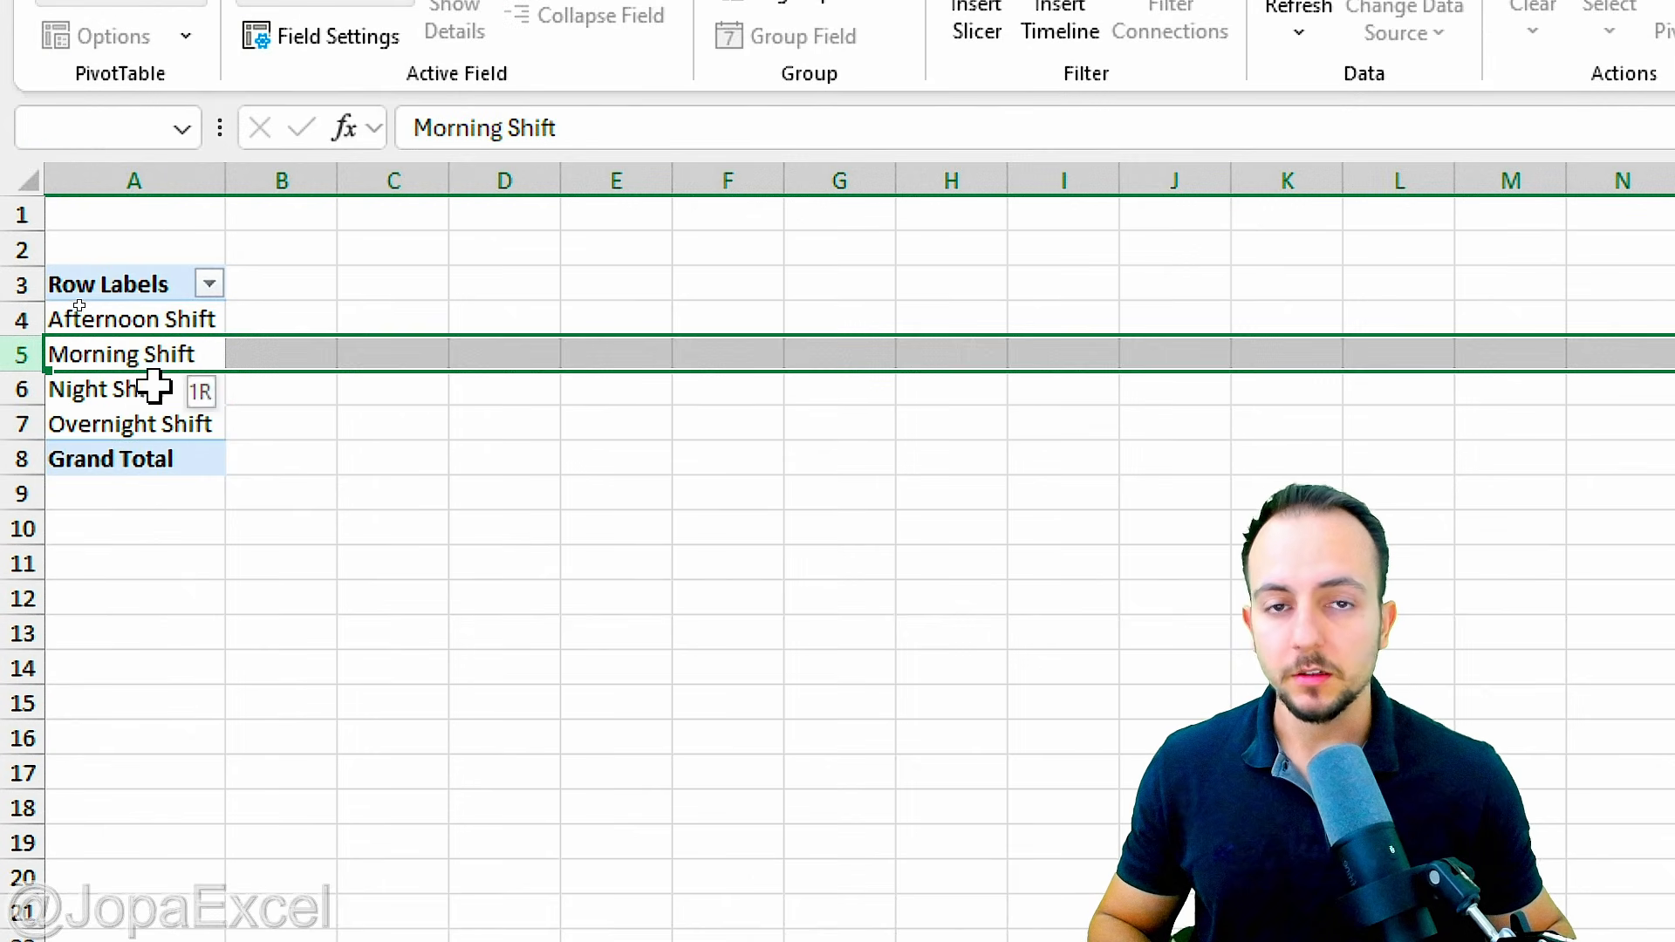
{"action": "left_click", "coordinate": [157, 325]}
{"action": "key", "text": "shift+space"}
{"action": "left_click", "coordinate": [132, 360]}
{"action": "key", "text": "shift+space"}
{"action": "left_click", "coordinate": [149, 387]}
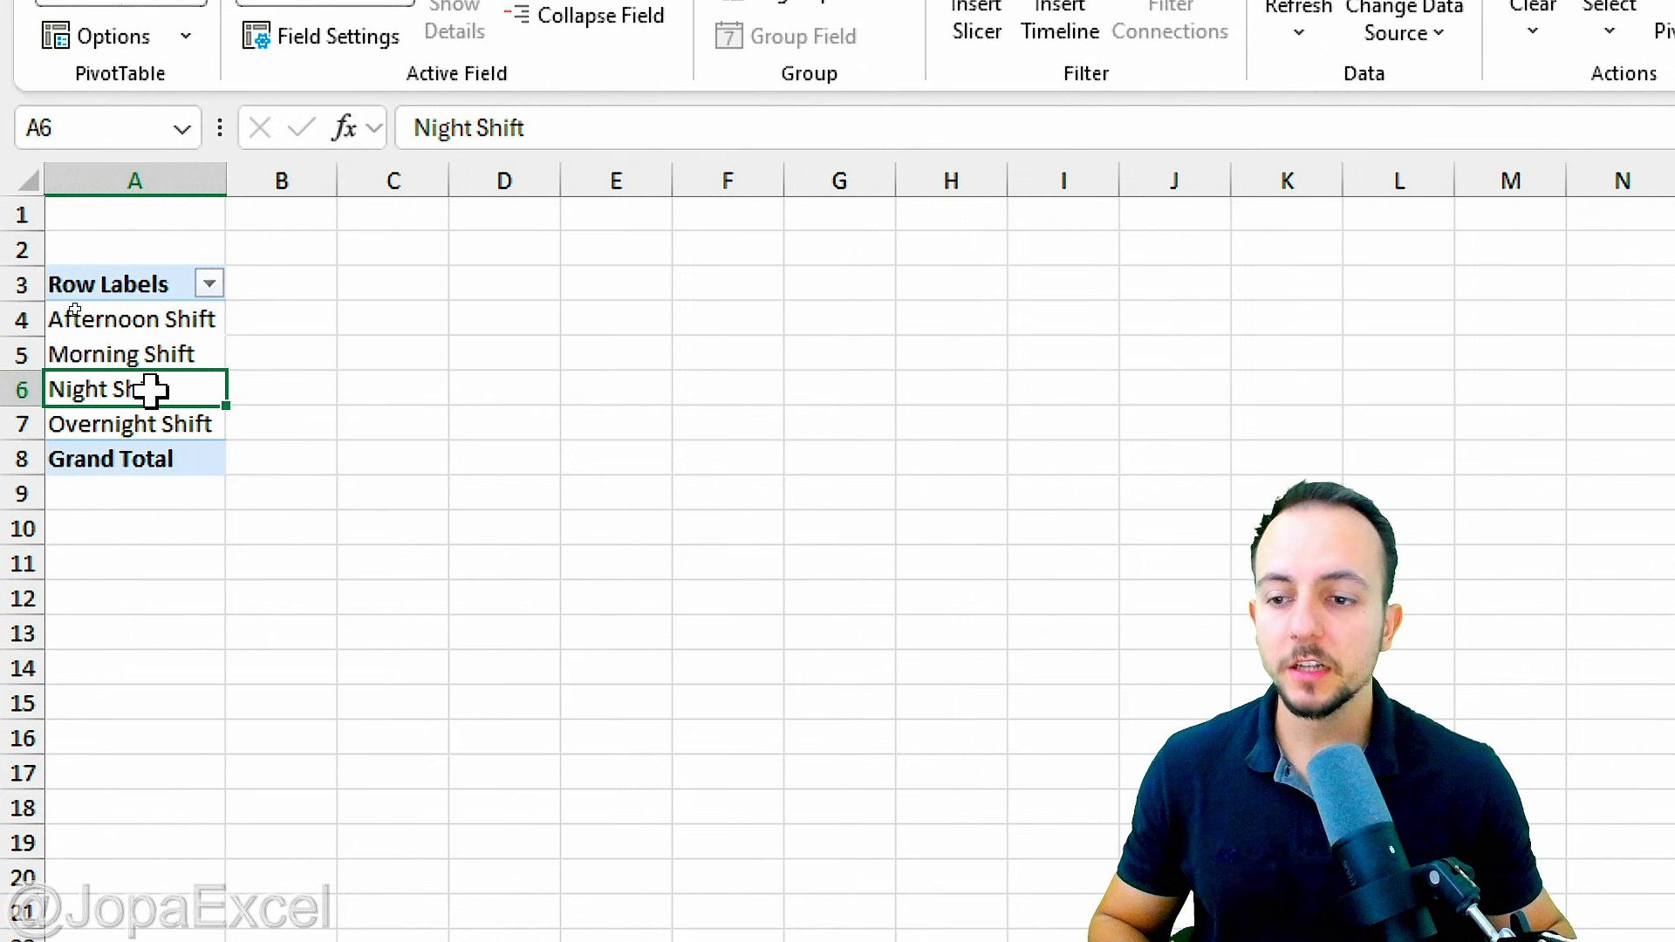
{"action": "left_click", "coordinate": [153, 424]}
{"action": "key", "text": "shift+space"}
{"action": "left_click", "coordinate": [164, 330]}
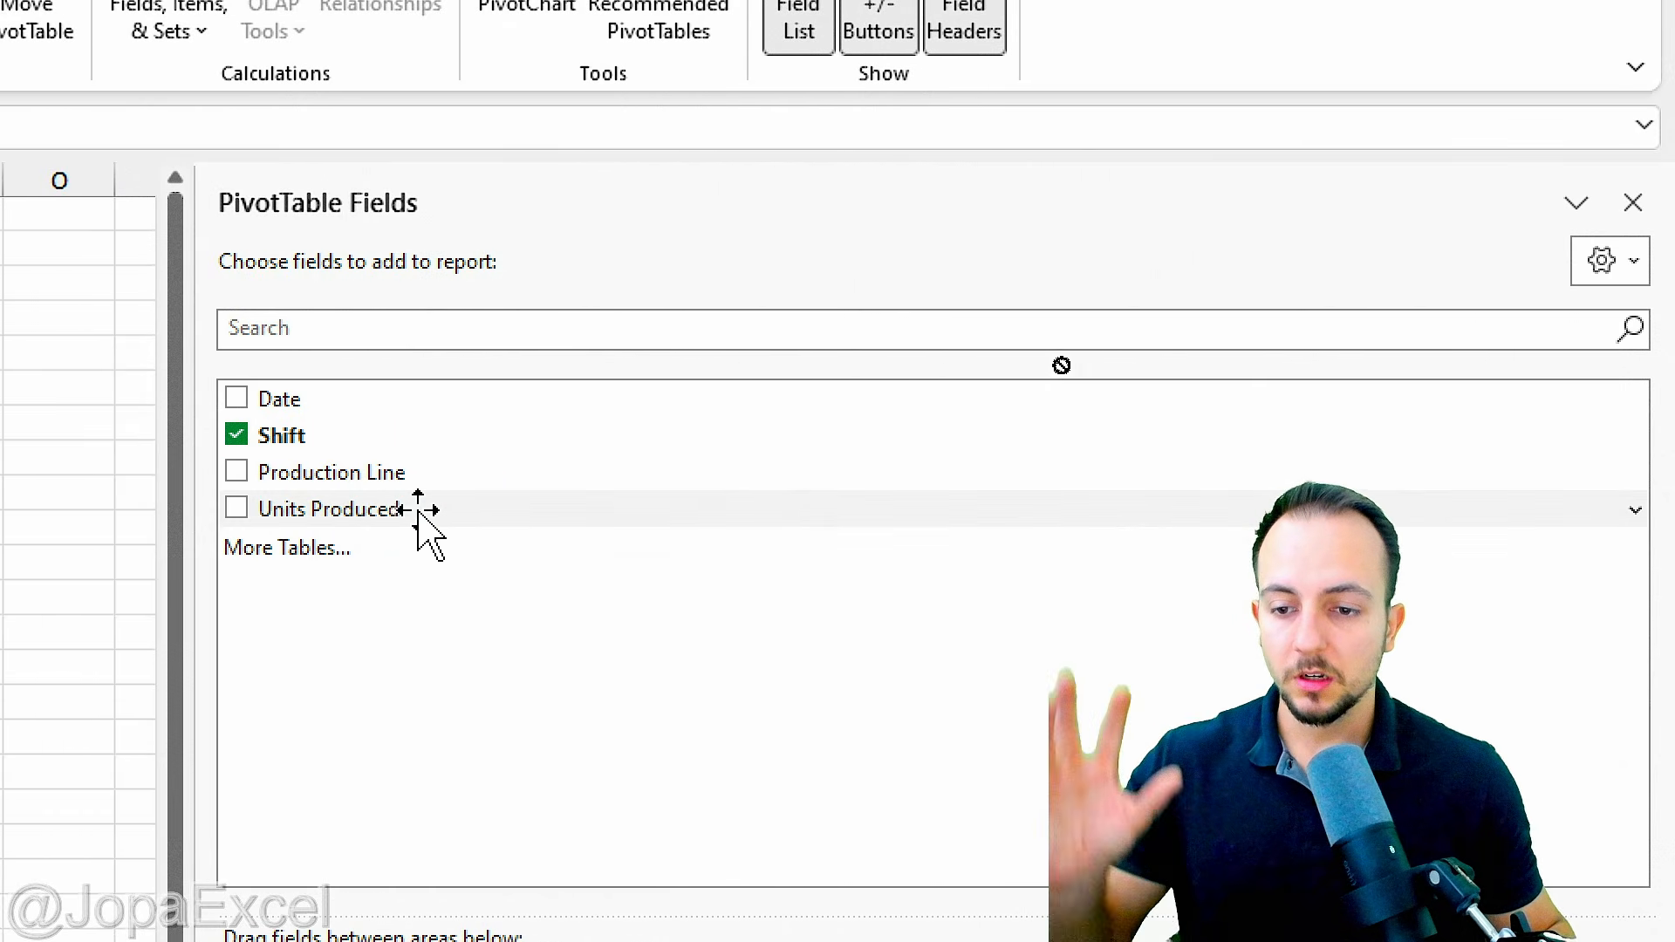
Step: Add the Units Produced field to the PivotTable's Values area as a sum
{"action": "left_click_drag", "start_coordinate": [419, 510], "coordinate": [1075, 941]}
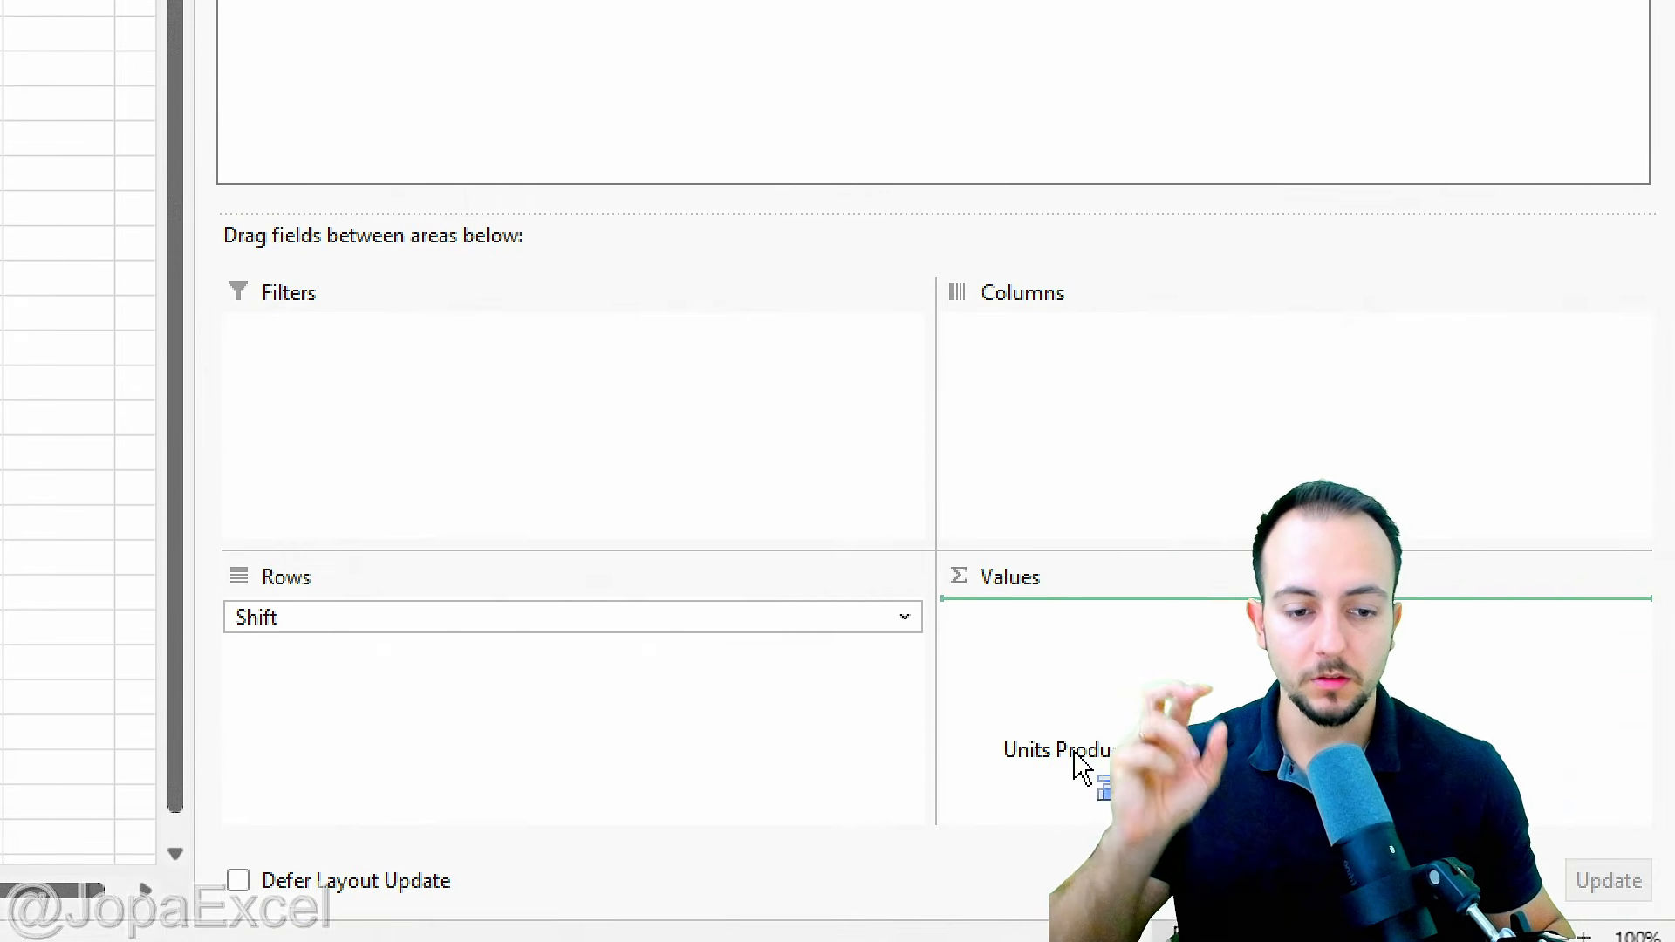
{"action": "left_click_drag", "start_coordinate": [1082, 768], "coordinate": [1075, 750]}
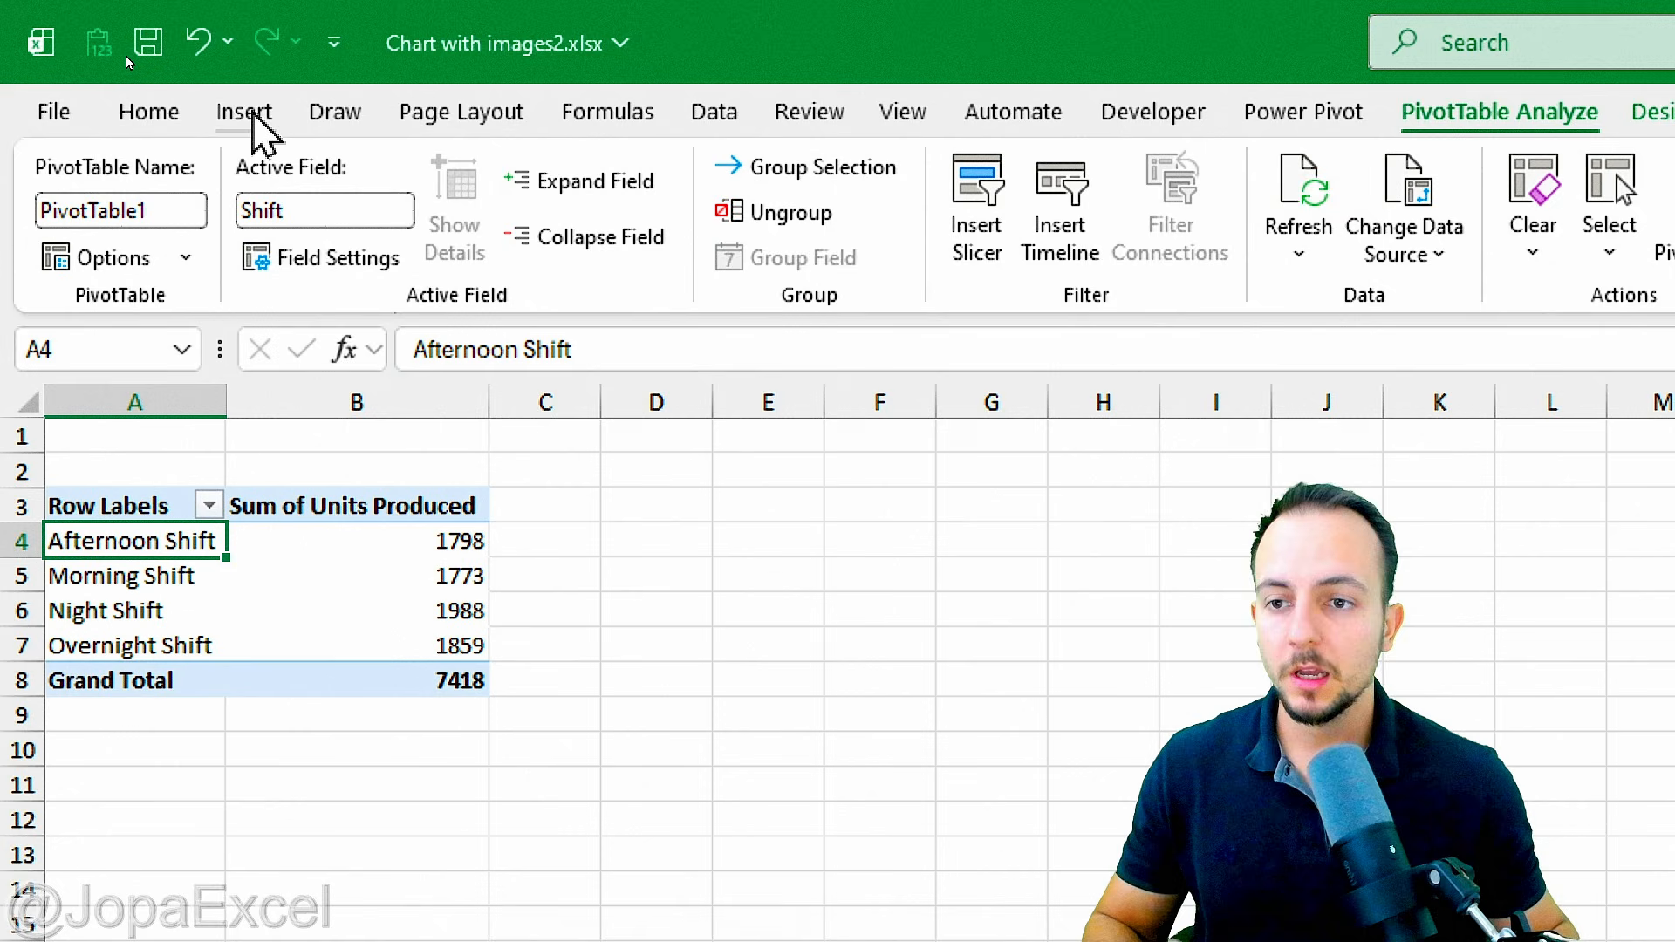
Step: Insert a 2-D clustered column chart from the PivotTable of units produced per shift
{"action": "left_click", "coordinate": [244, 75]}
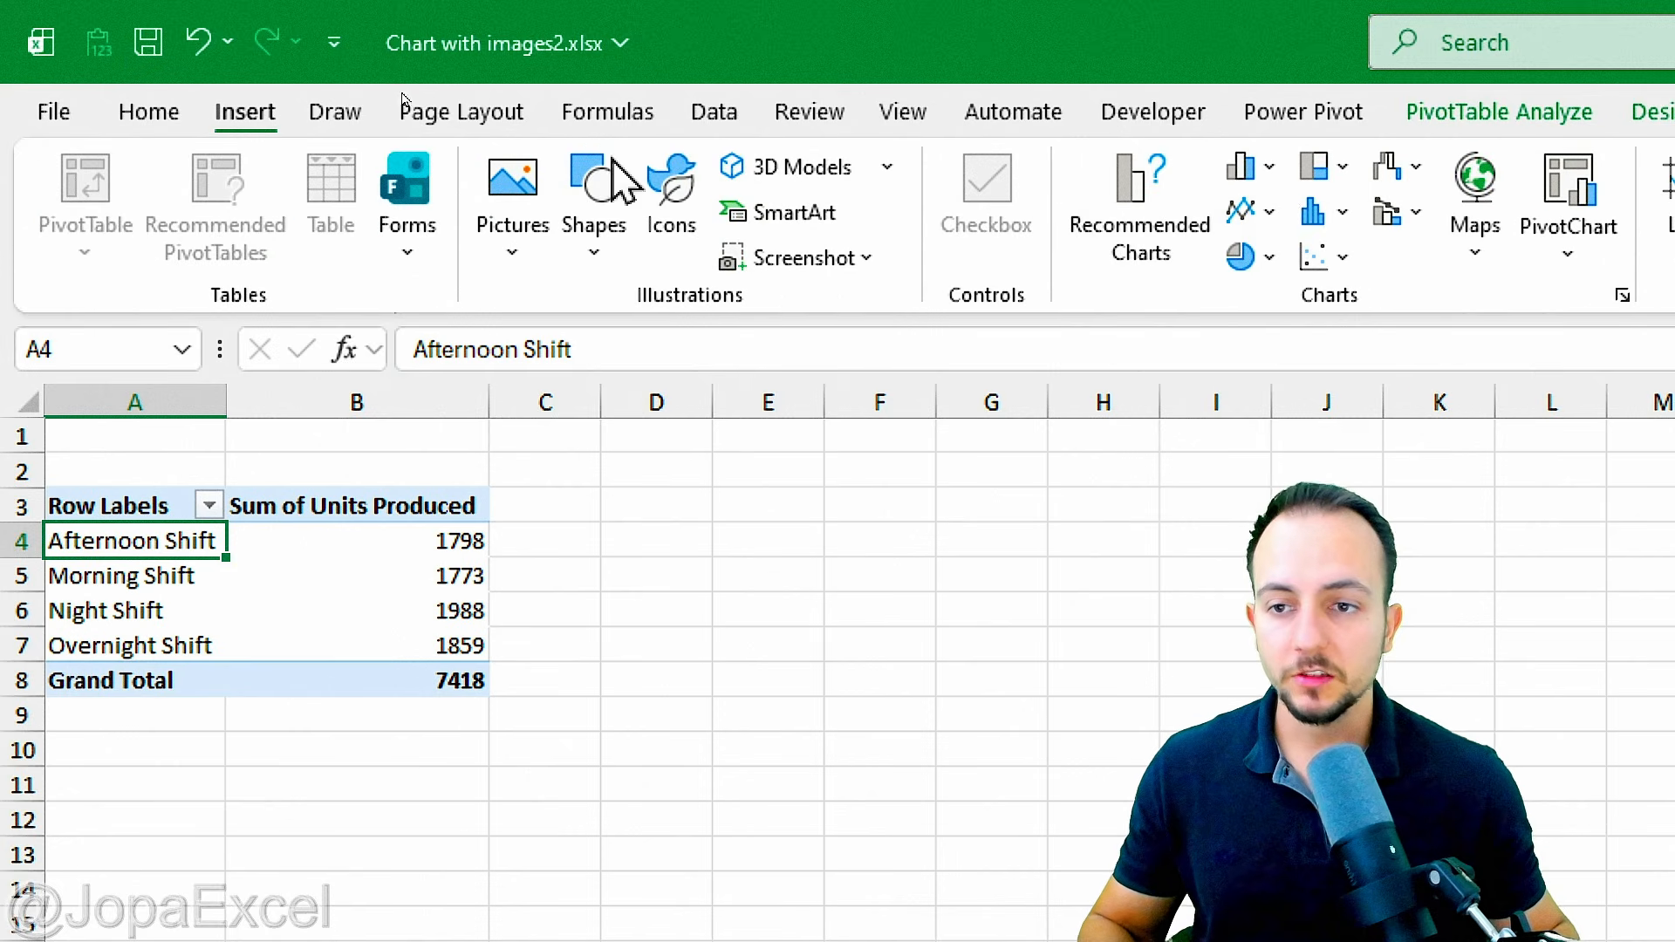
{"action": "left_click", "coordinate": [1246, 167]}
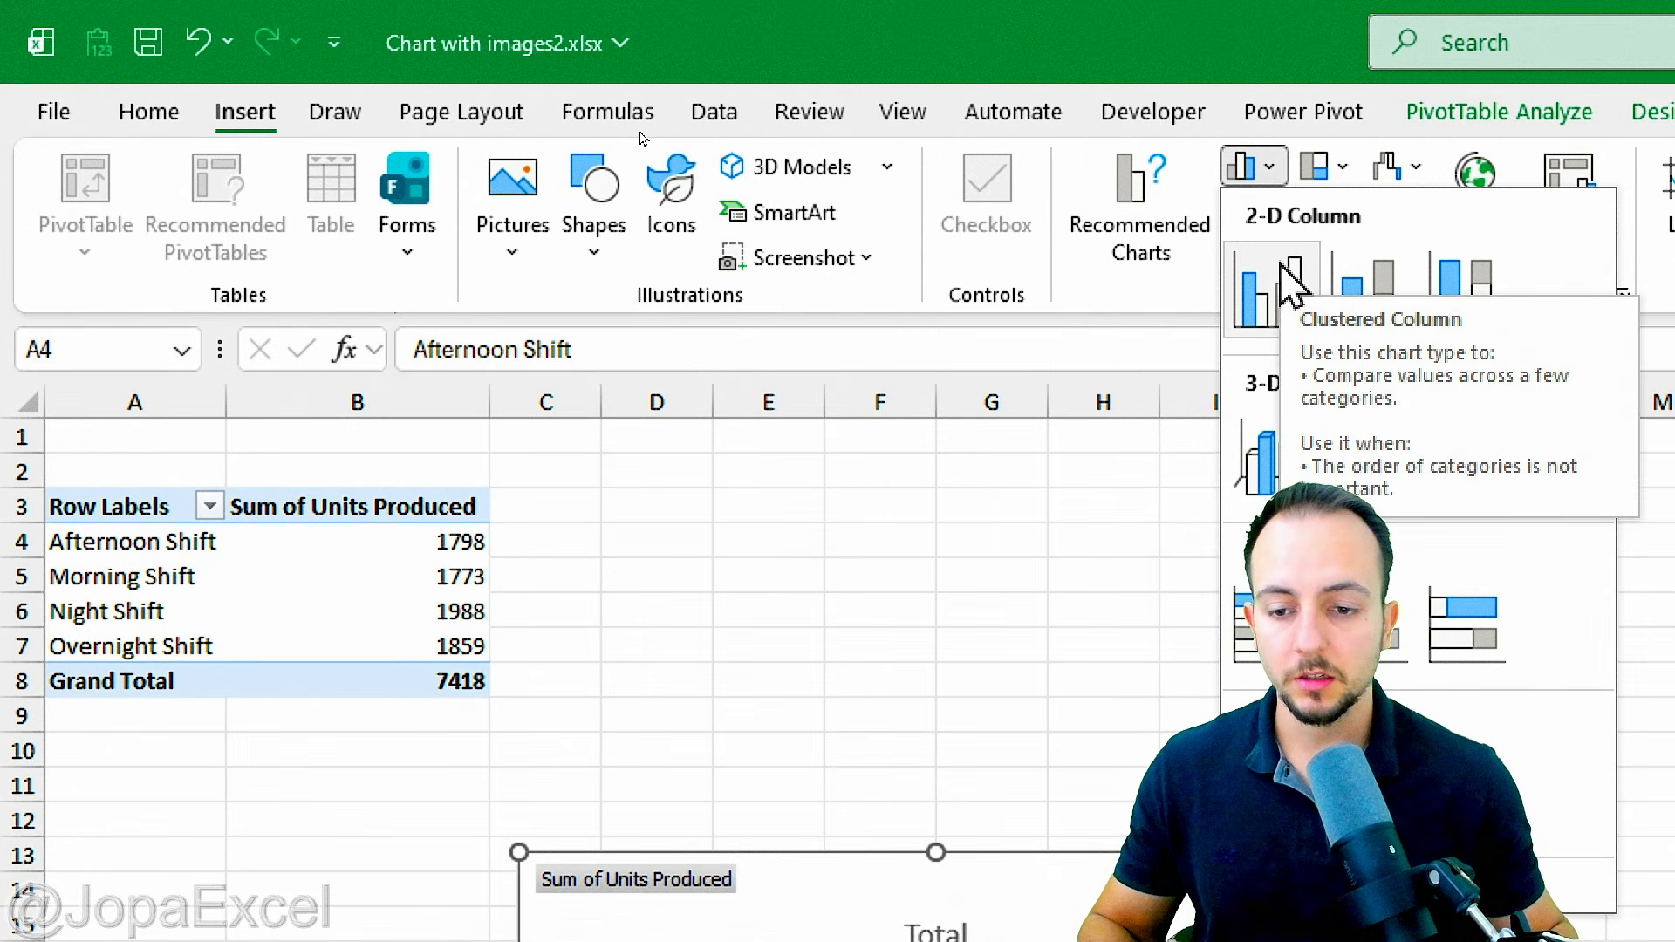
{"action": "left_click", "coordinate": [1291, 280]}
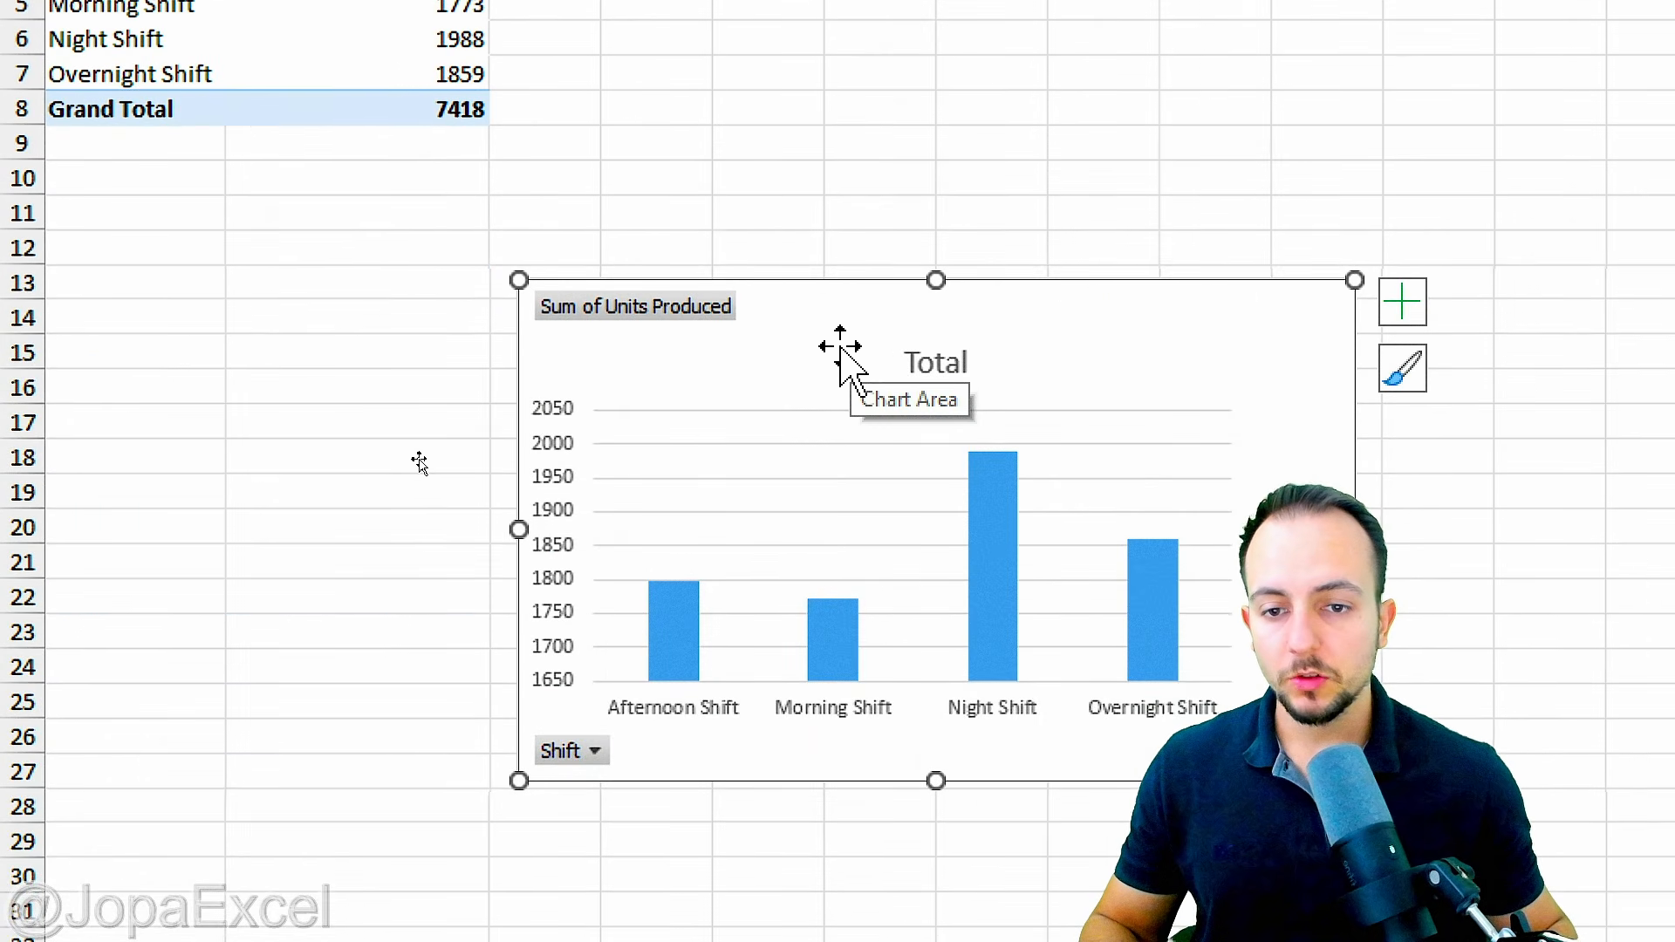
Step: Move the chart directly below the PivotTable, starting at row 9, and make it wider and shorter, ending at row 21
{"action": "left_click_drag", "start_coordinate": [842, 348], "coordinate": [398, 205]}
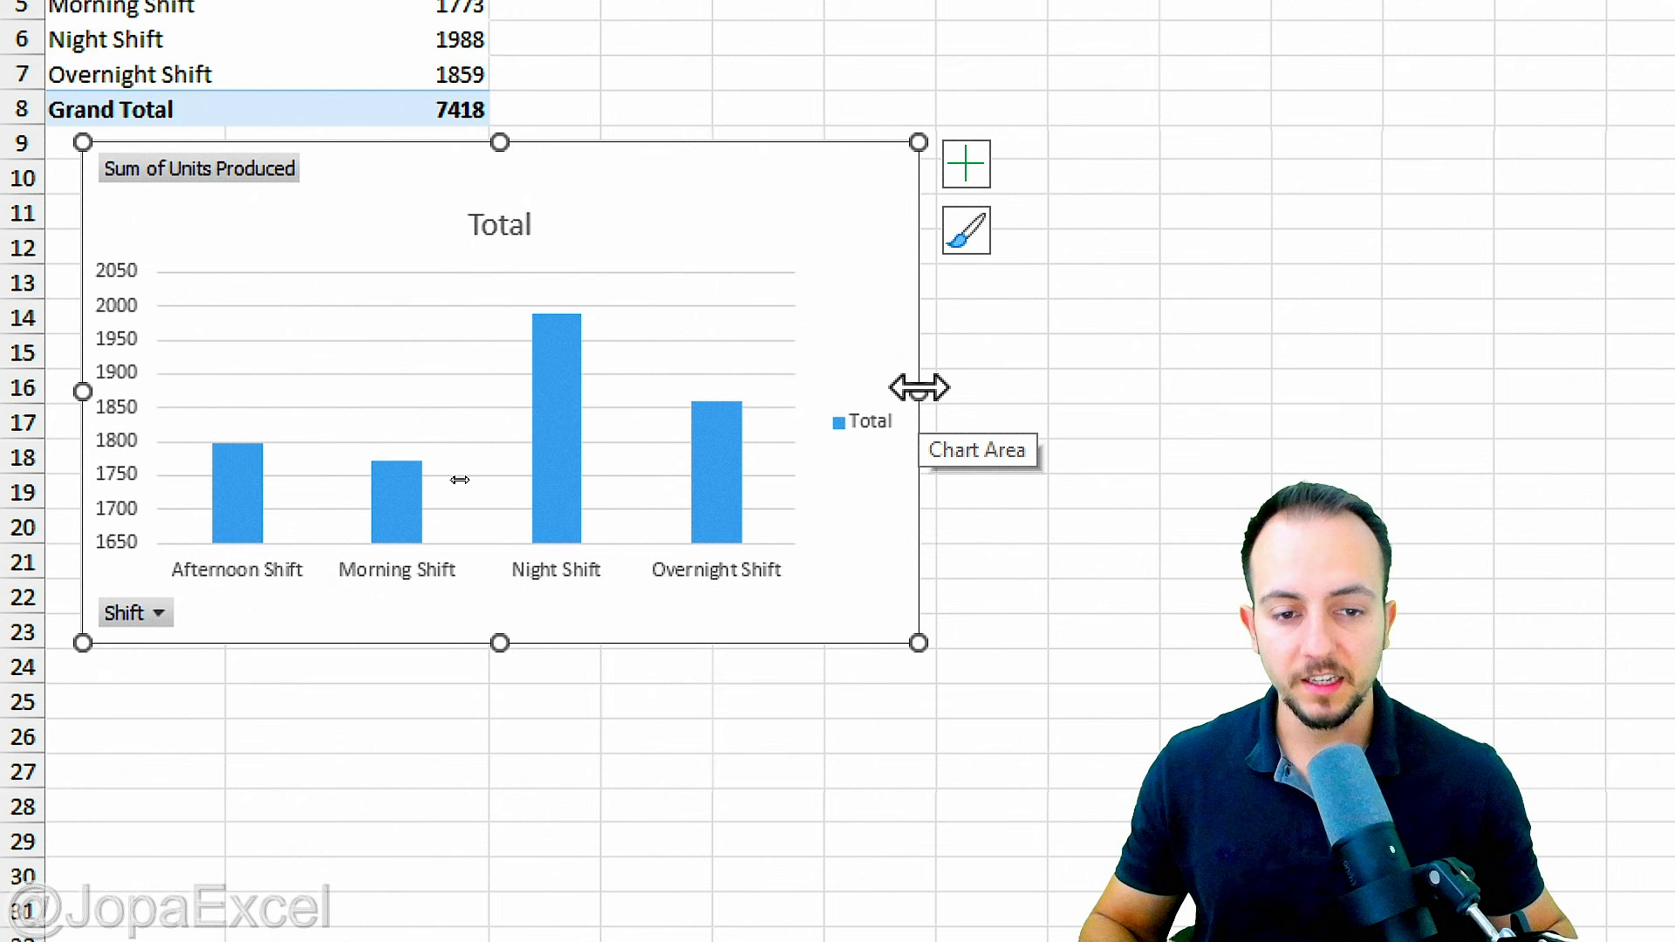
{"action": "left_click_drag", "start_coordinate": [919, 388], "coordinate": [1272, 382]}
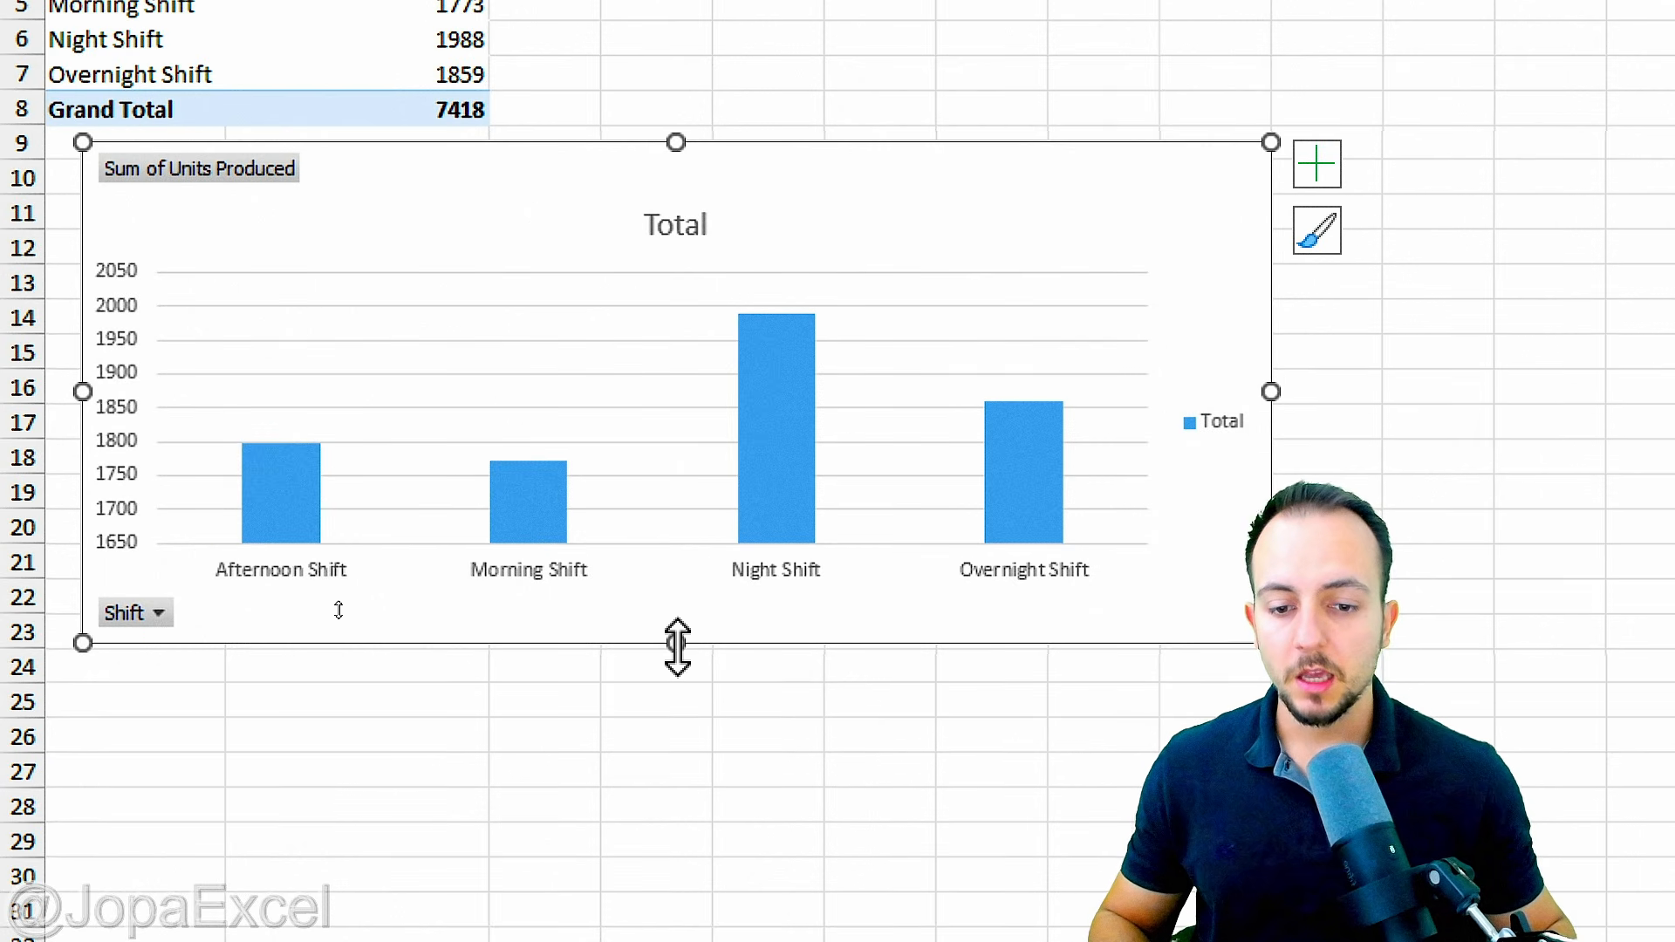
{"action": "left_click_drag", "start_coordinate": [677, 643], "coordinate": [714, 578]}
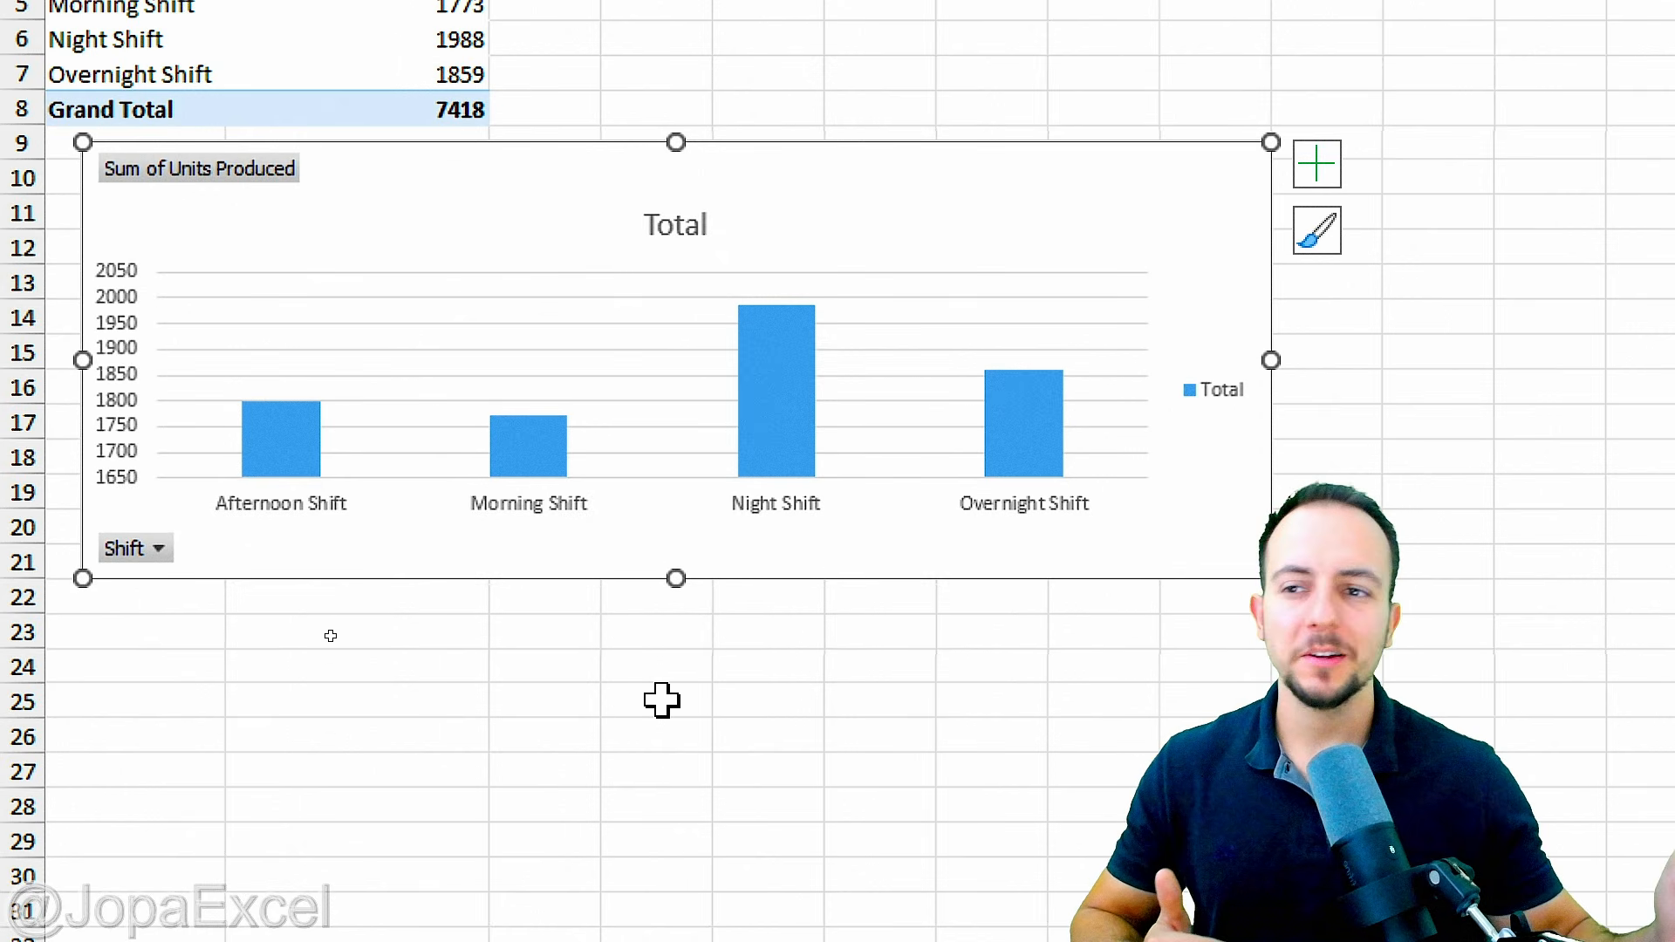
Step: Add the Units Produced field to the PivotTable's Values area a second time
{"action": "scroll", "coordinate": [729, 118], "scroll_direction": "up", "scroll_amount": 1}
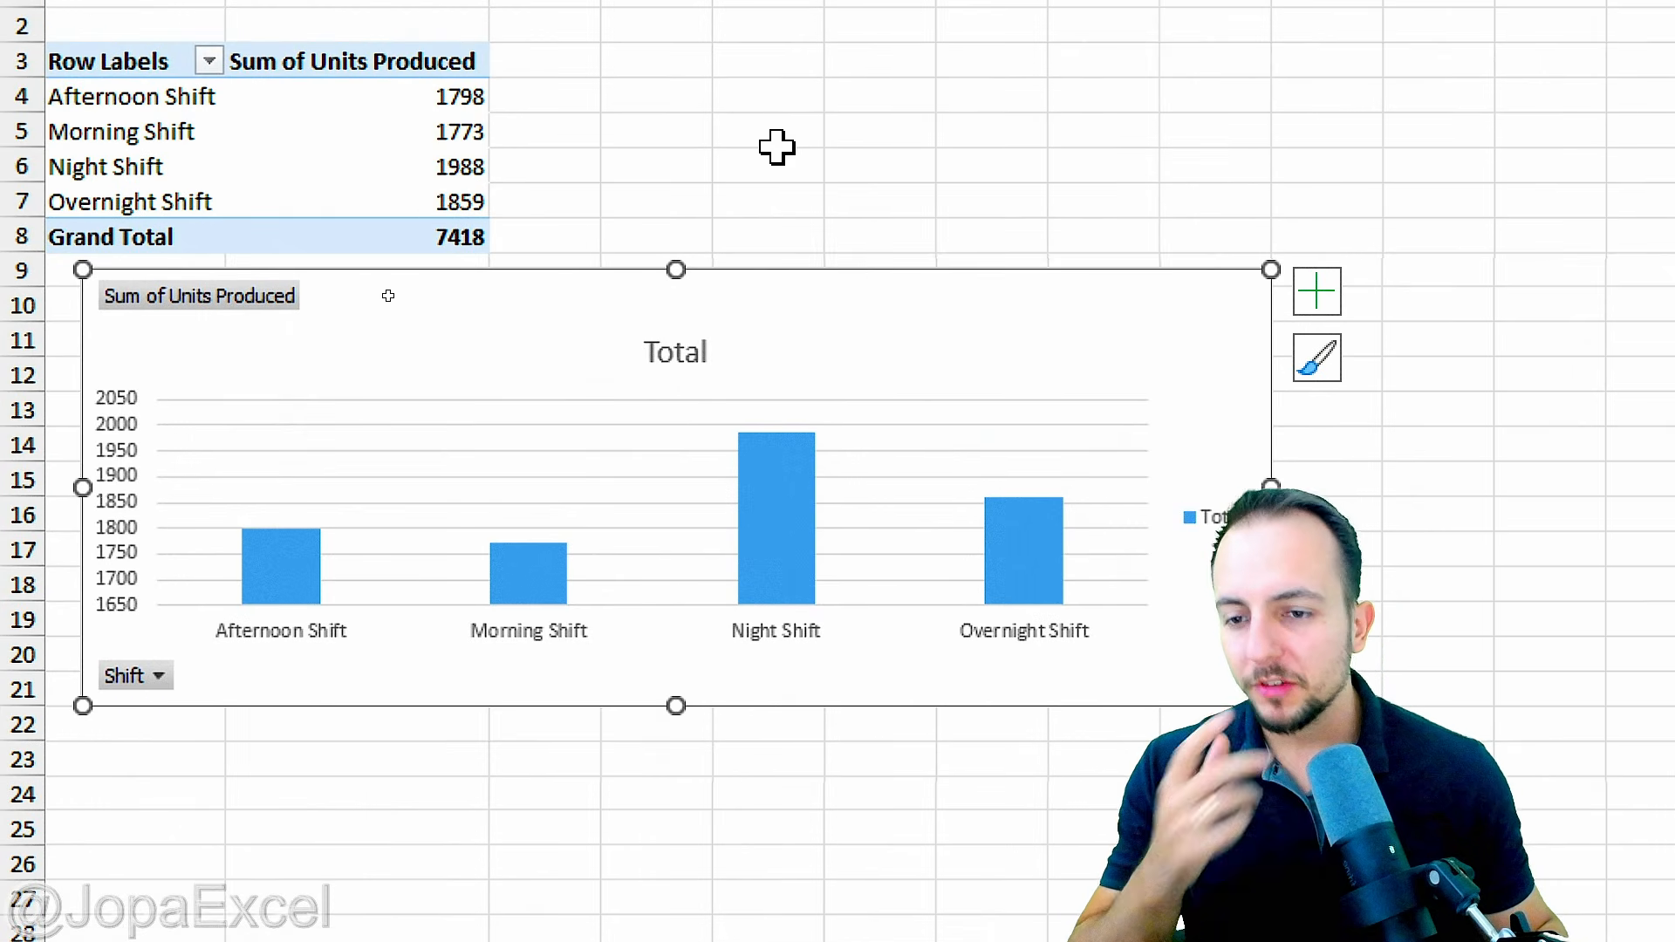
{"action": "scroll", "coordinate": [903, 787], "scroll_direction": "down", "scroll_amount": 1}
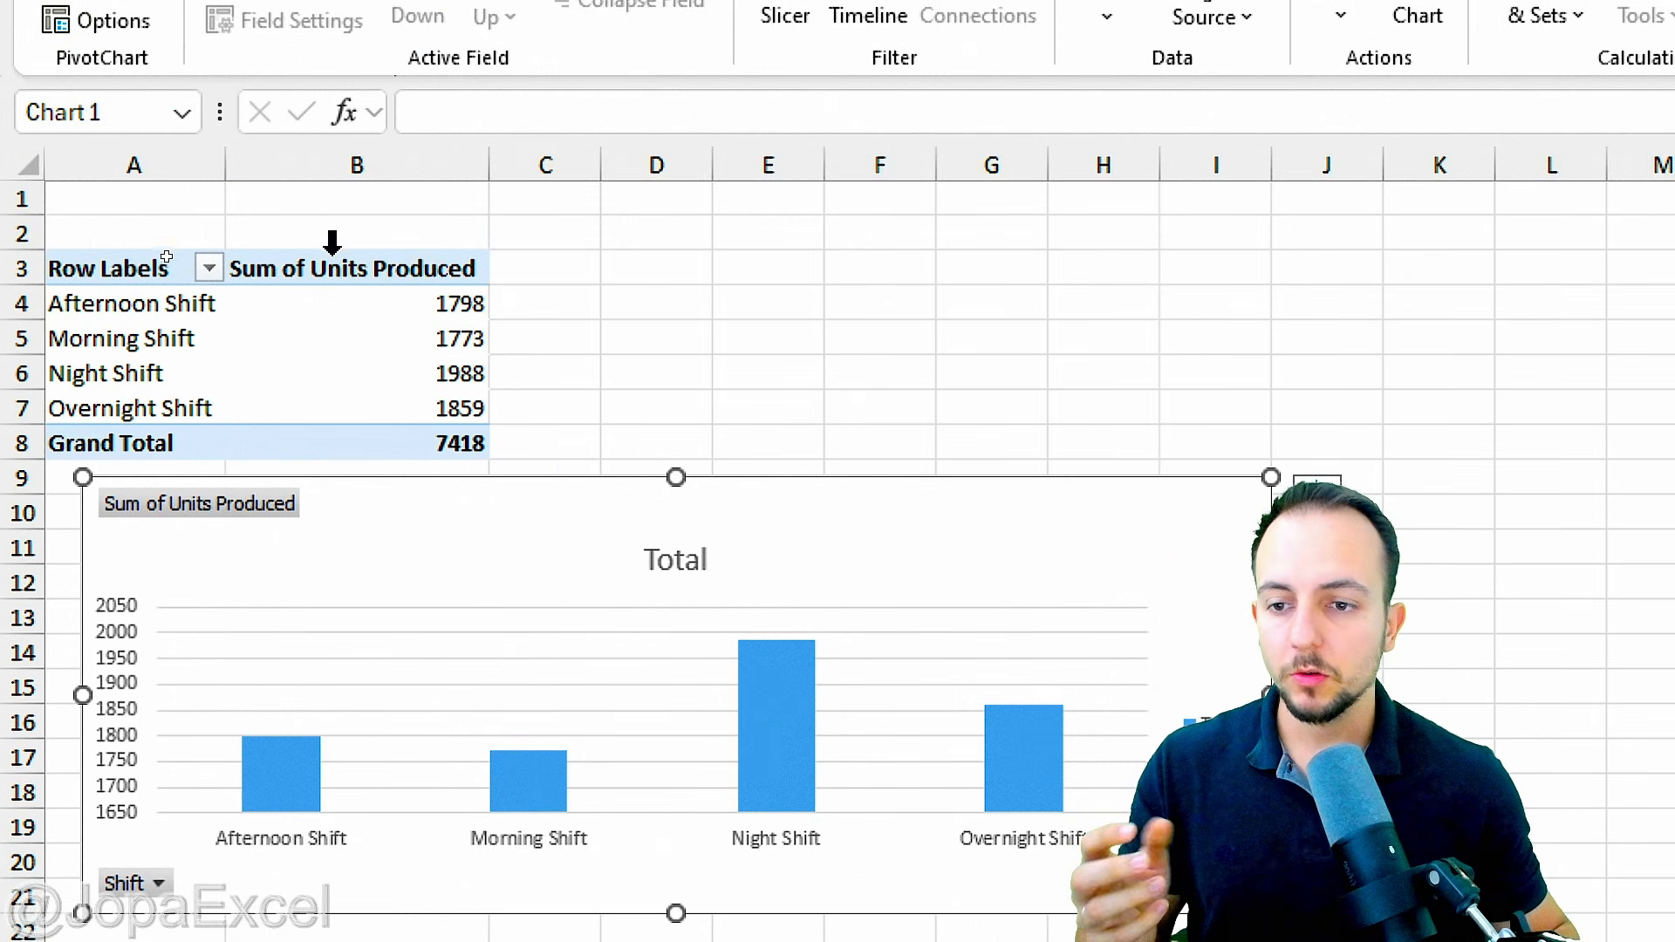
{"action": "left_click", "coordinate": [364, 325]}
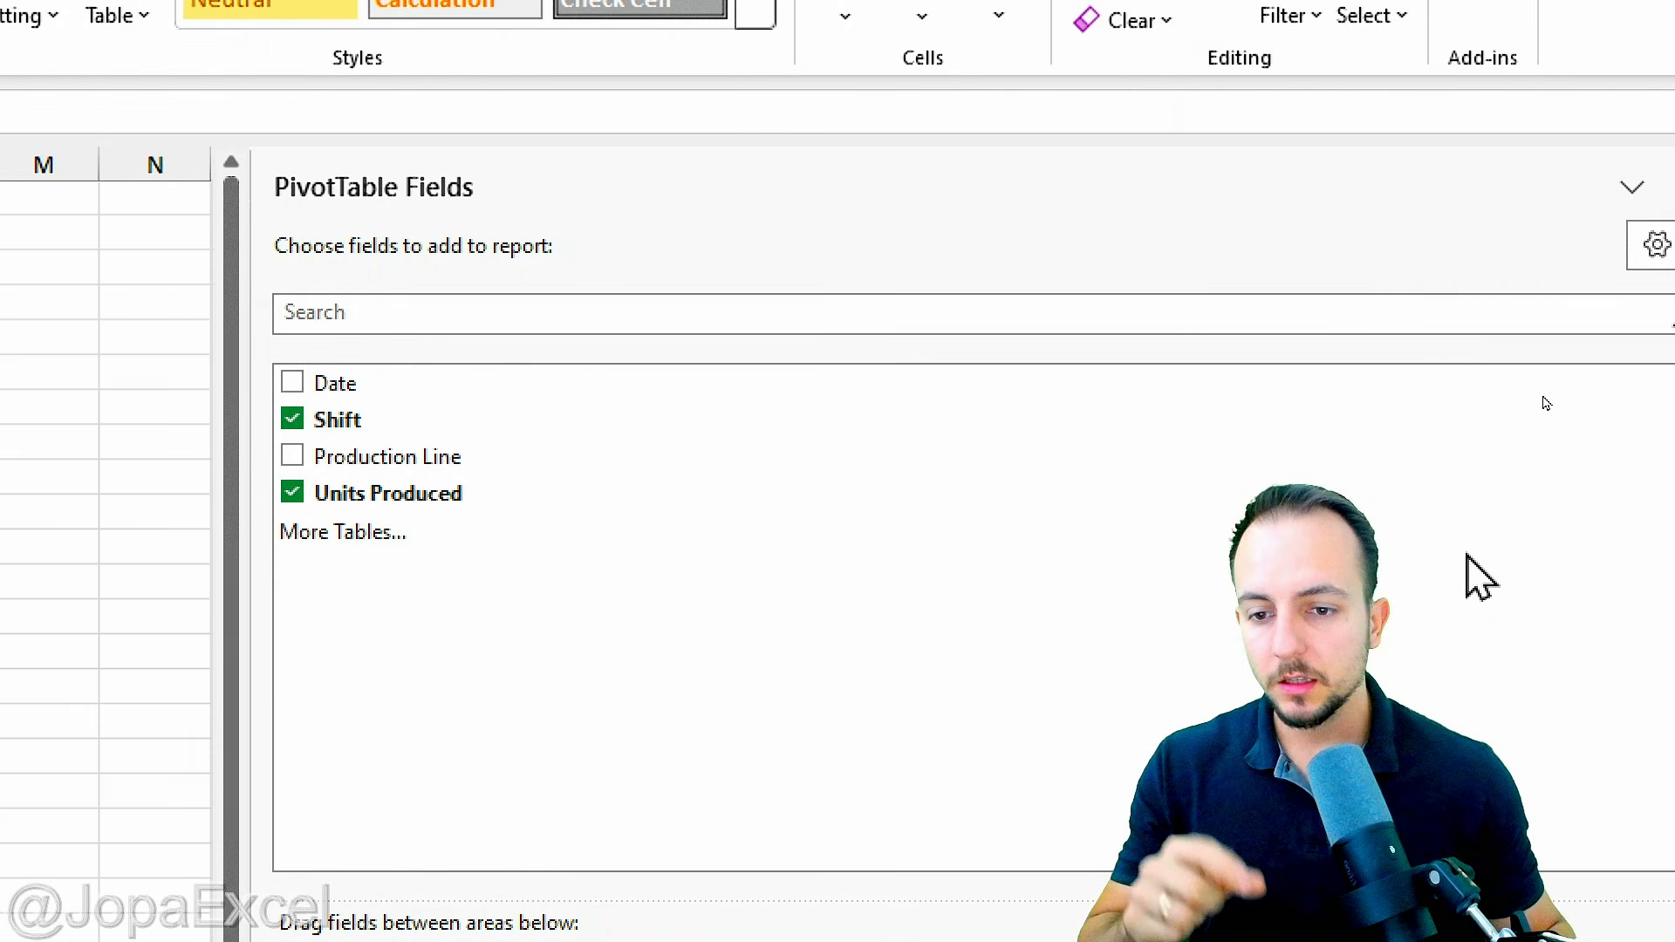
{"action": "left_click_drag", "start_coordinate": [524, 493], "coordinate": [1164, 941]}
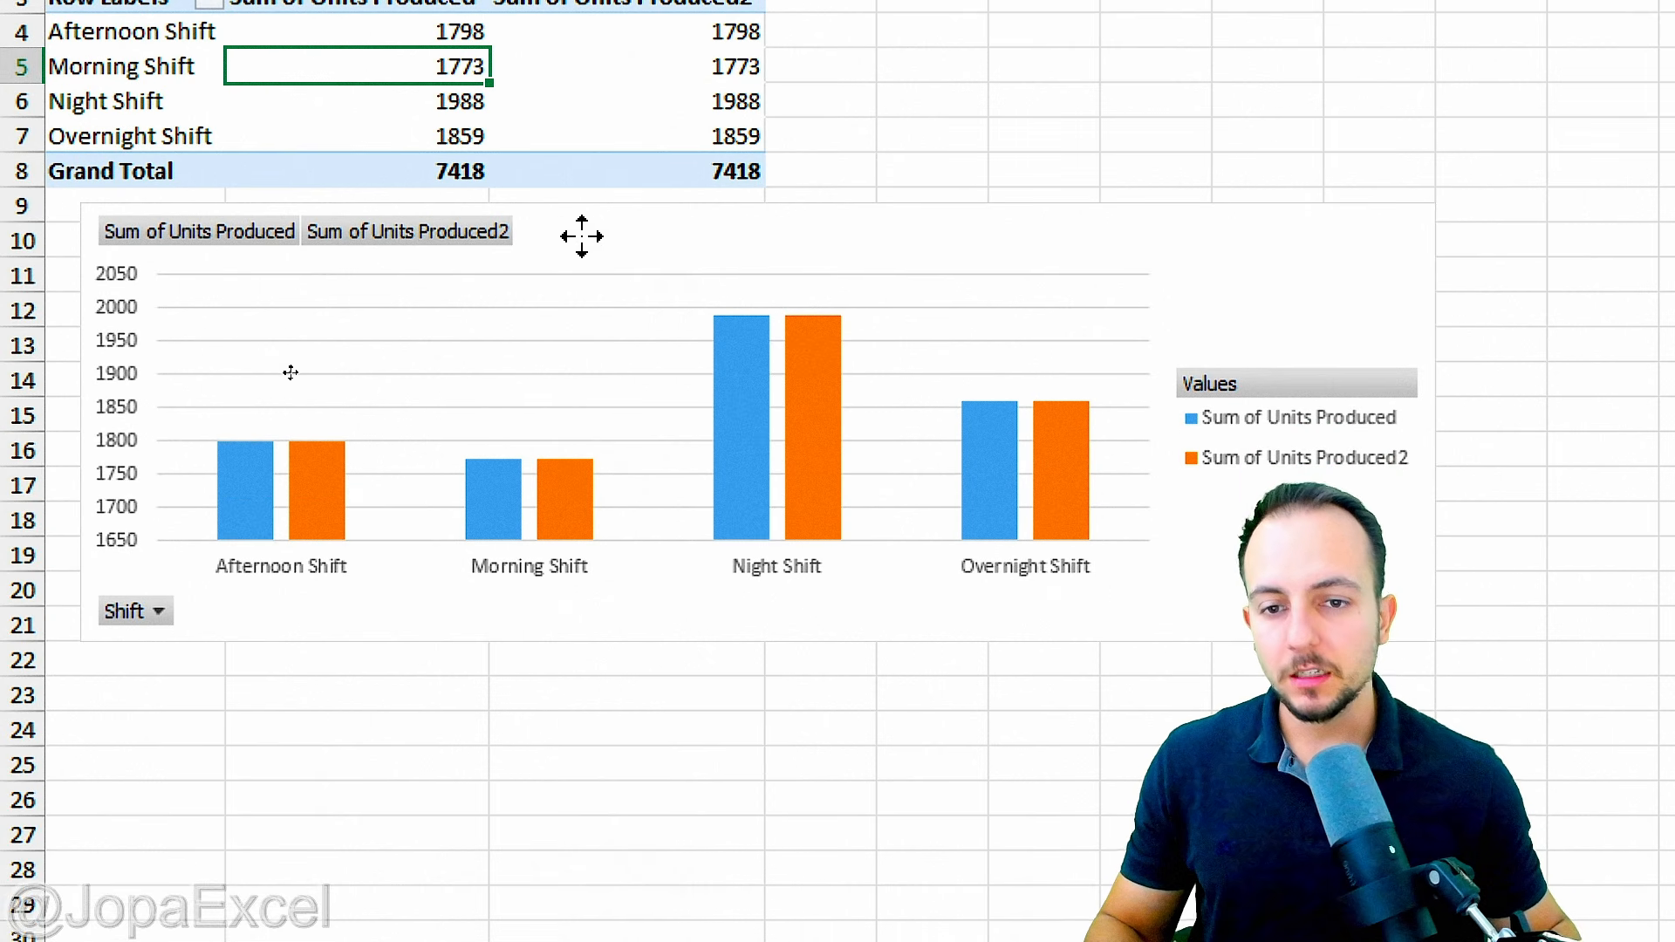
Step: Change the chart to a Combo type with Sum of Units Produced as Clustered Column and Sum of Units Produced2 as Line
{"action": "right_click", "coordinate": [581, 240]}
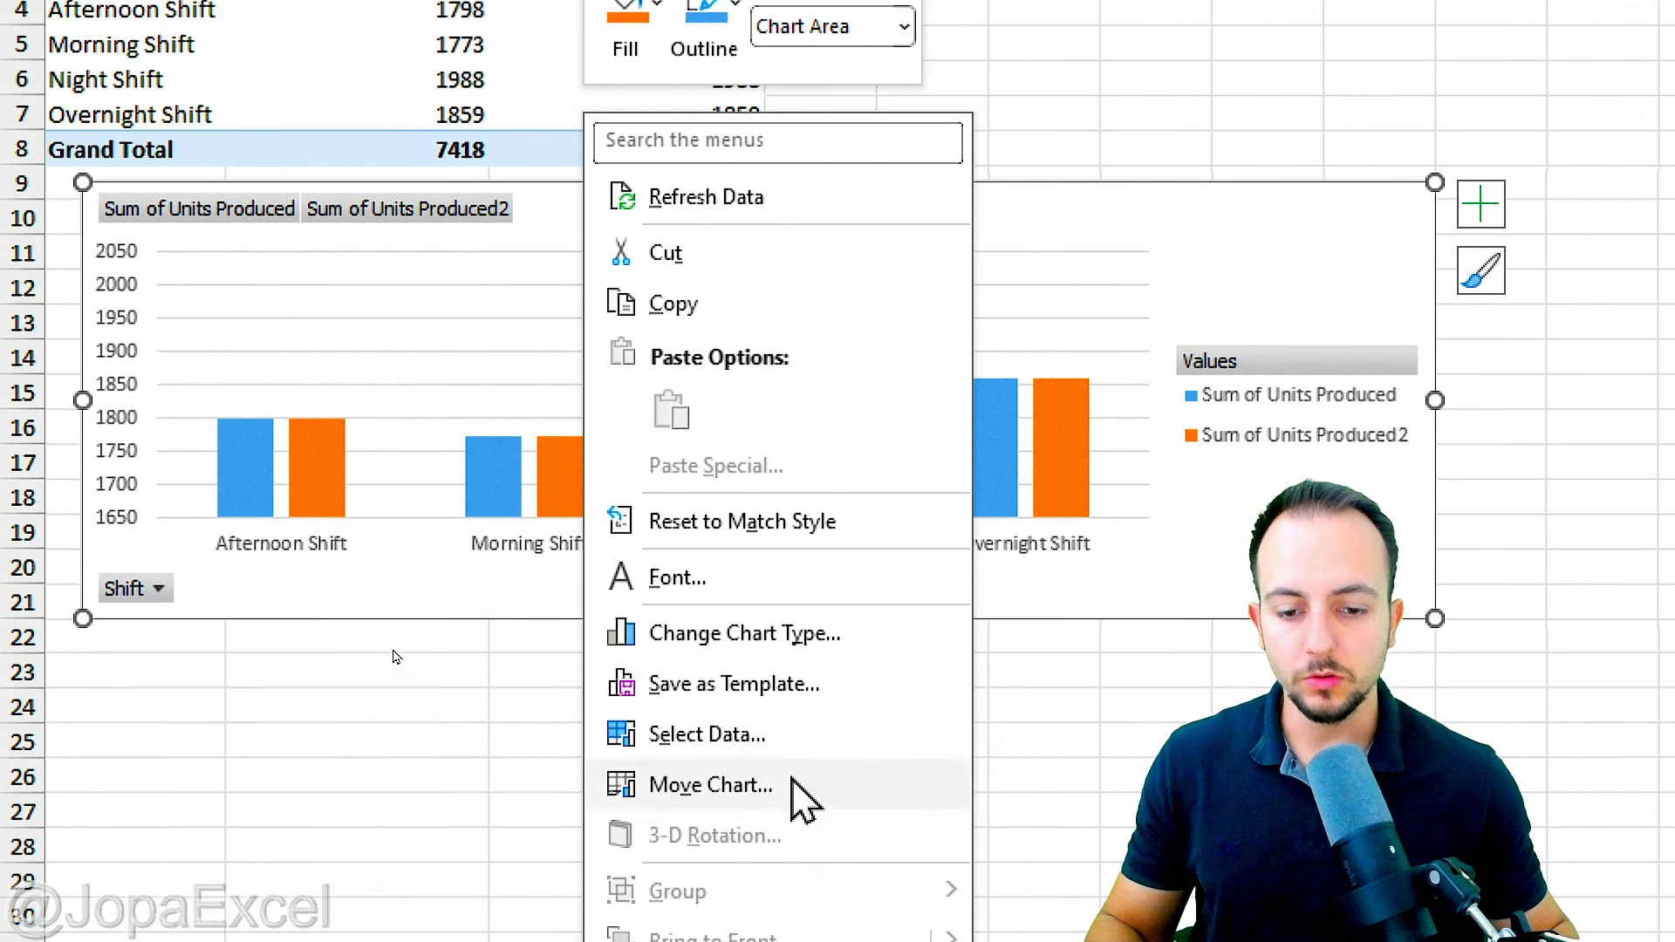
{"action": "left_click", "coordinate": [790, 634]}
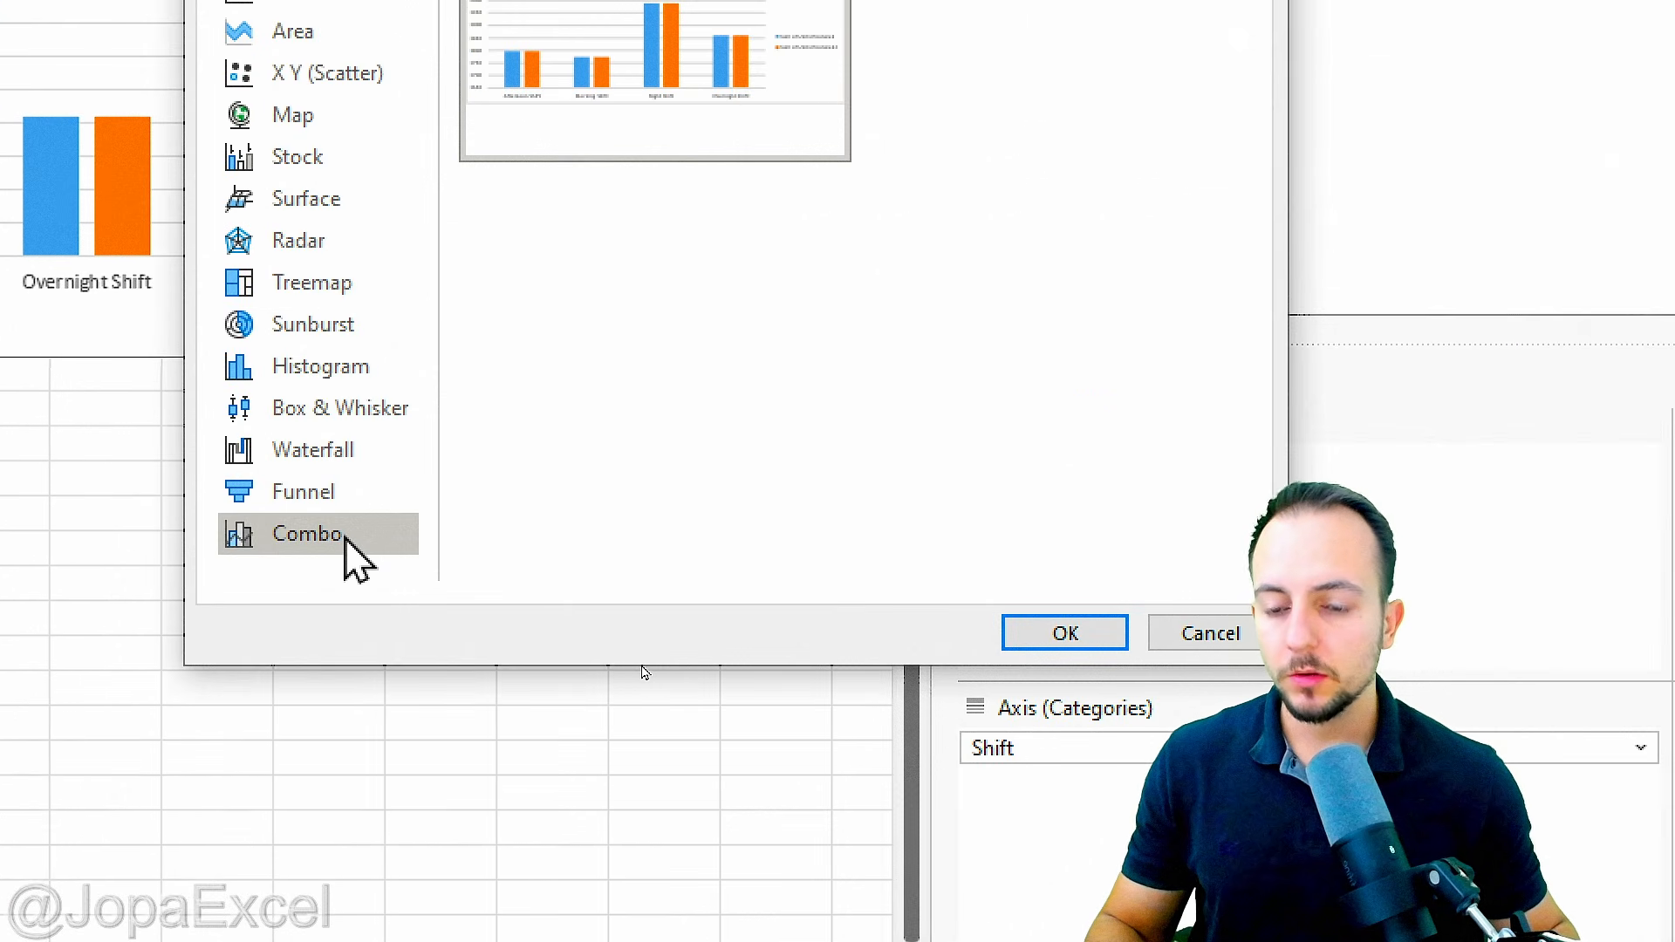
{"action": "left_click", "coordinate": [376, 539]}
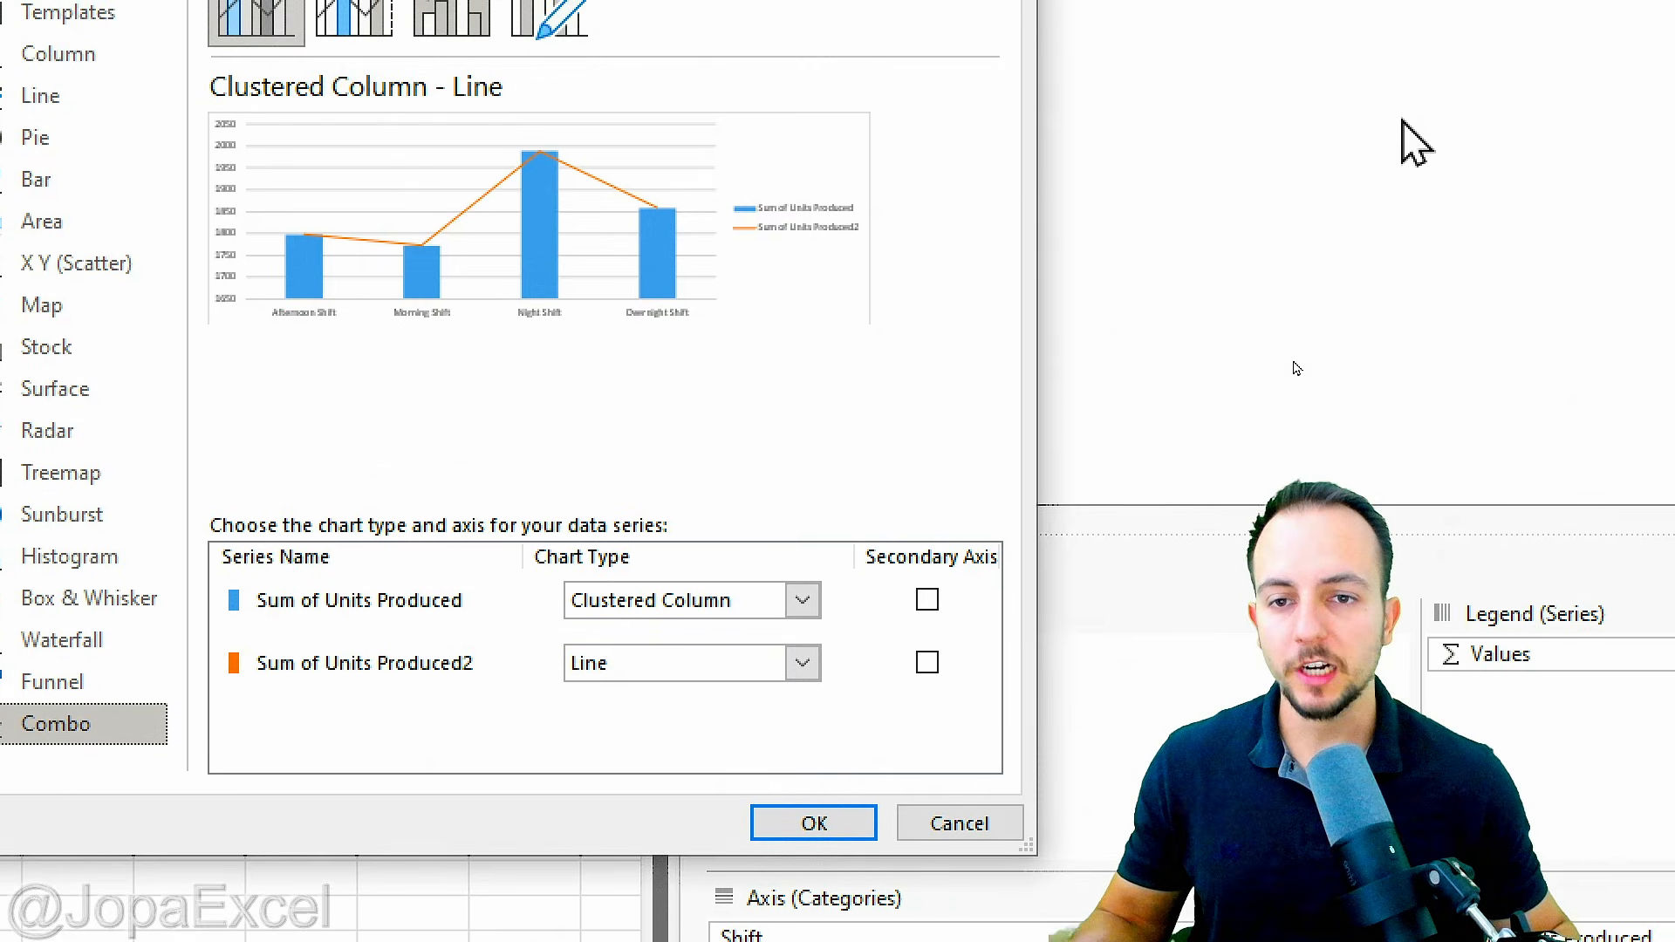
{"action": "left_click", "coordinate": [694, 602]}
{"action": "left_click", "coordinate": [635, 127]}
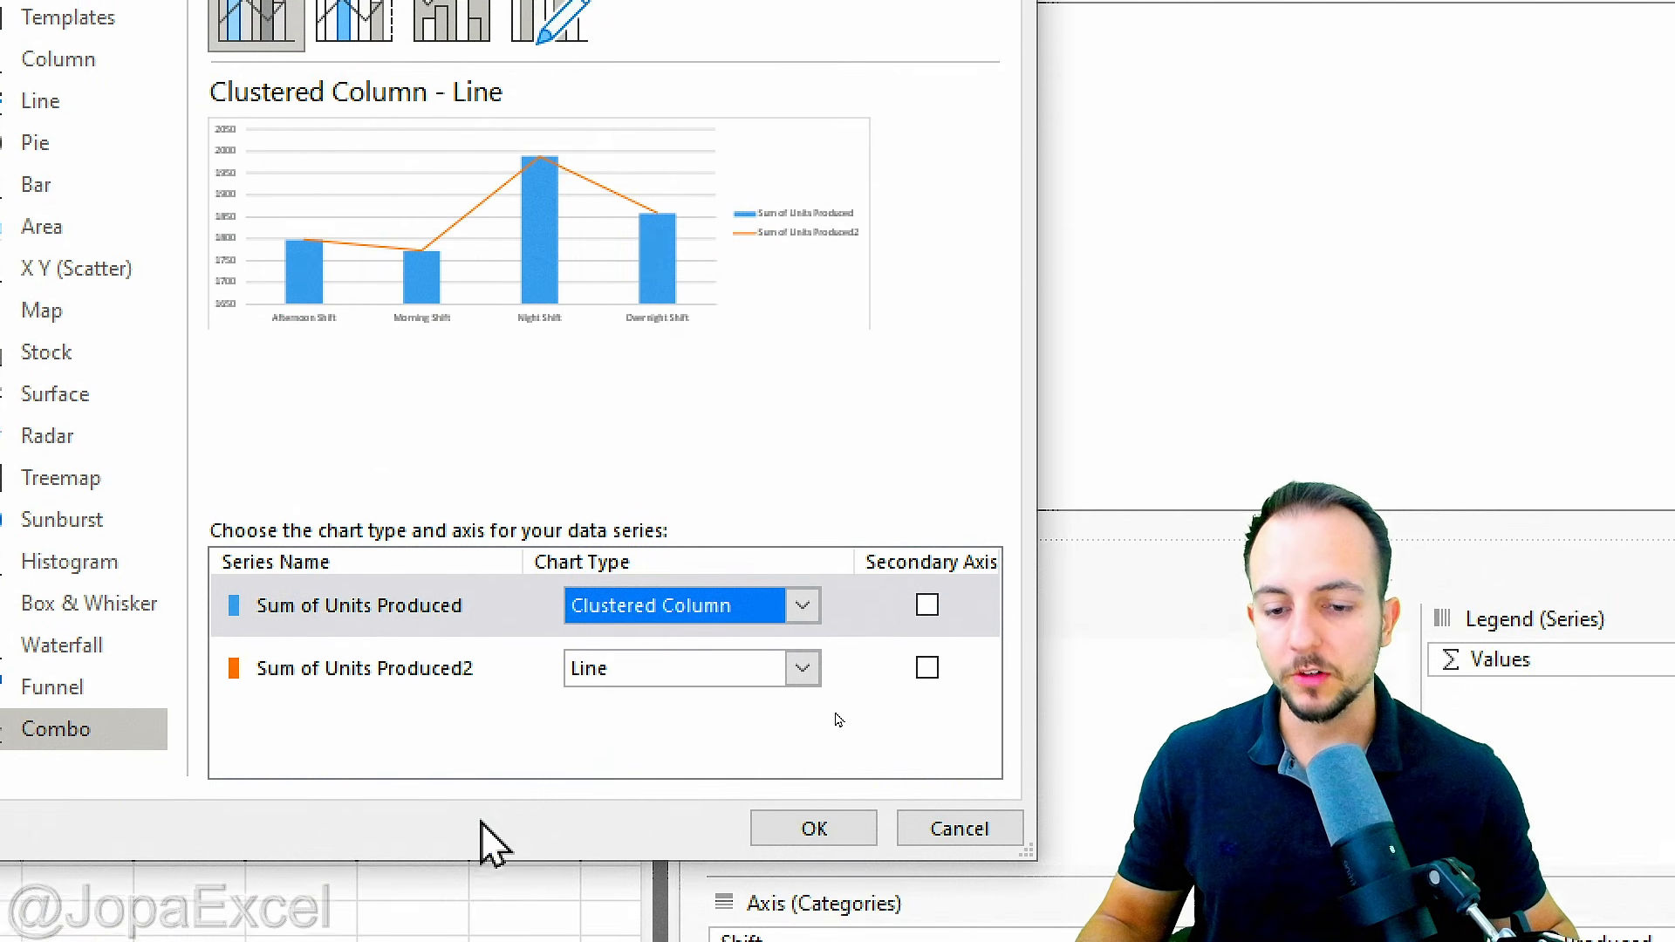
{"action": "left_click", "coordinate": [650, 885]}
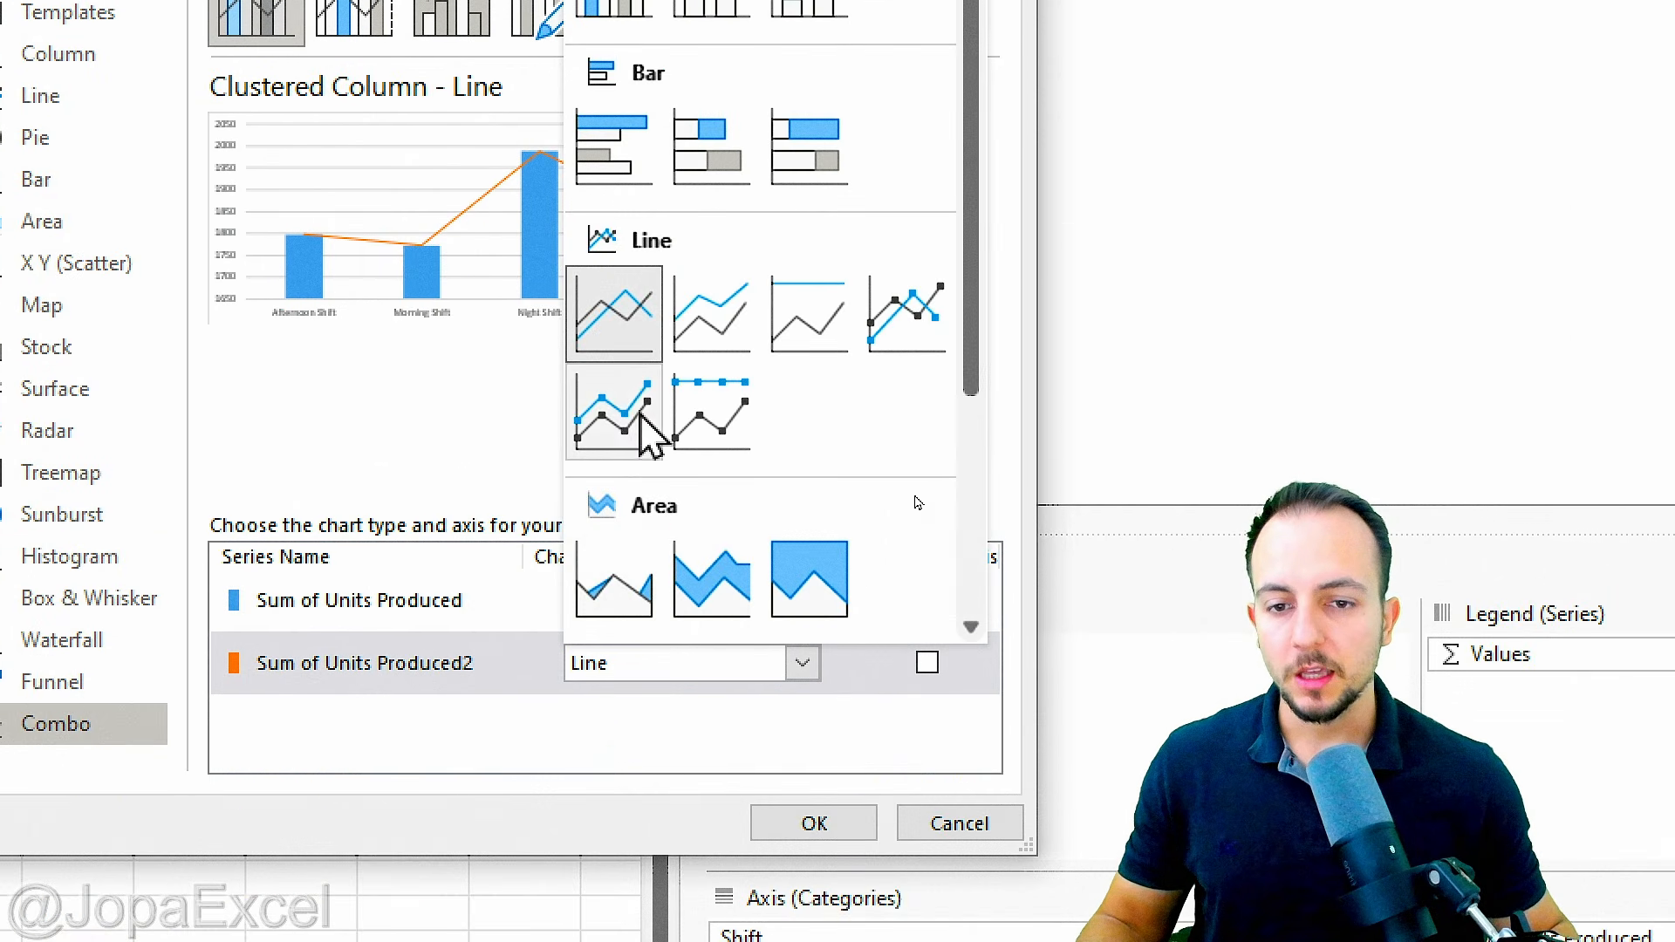
{"action": "left_click", "coordinate": [634, 320]}
{"action": "left_click", "coordinate": [801, 821]}
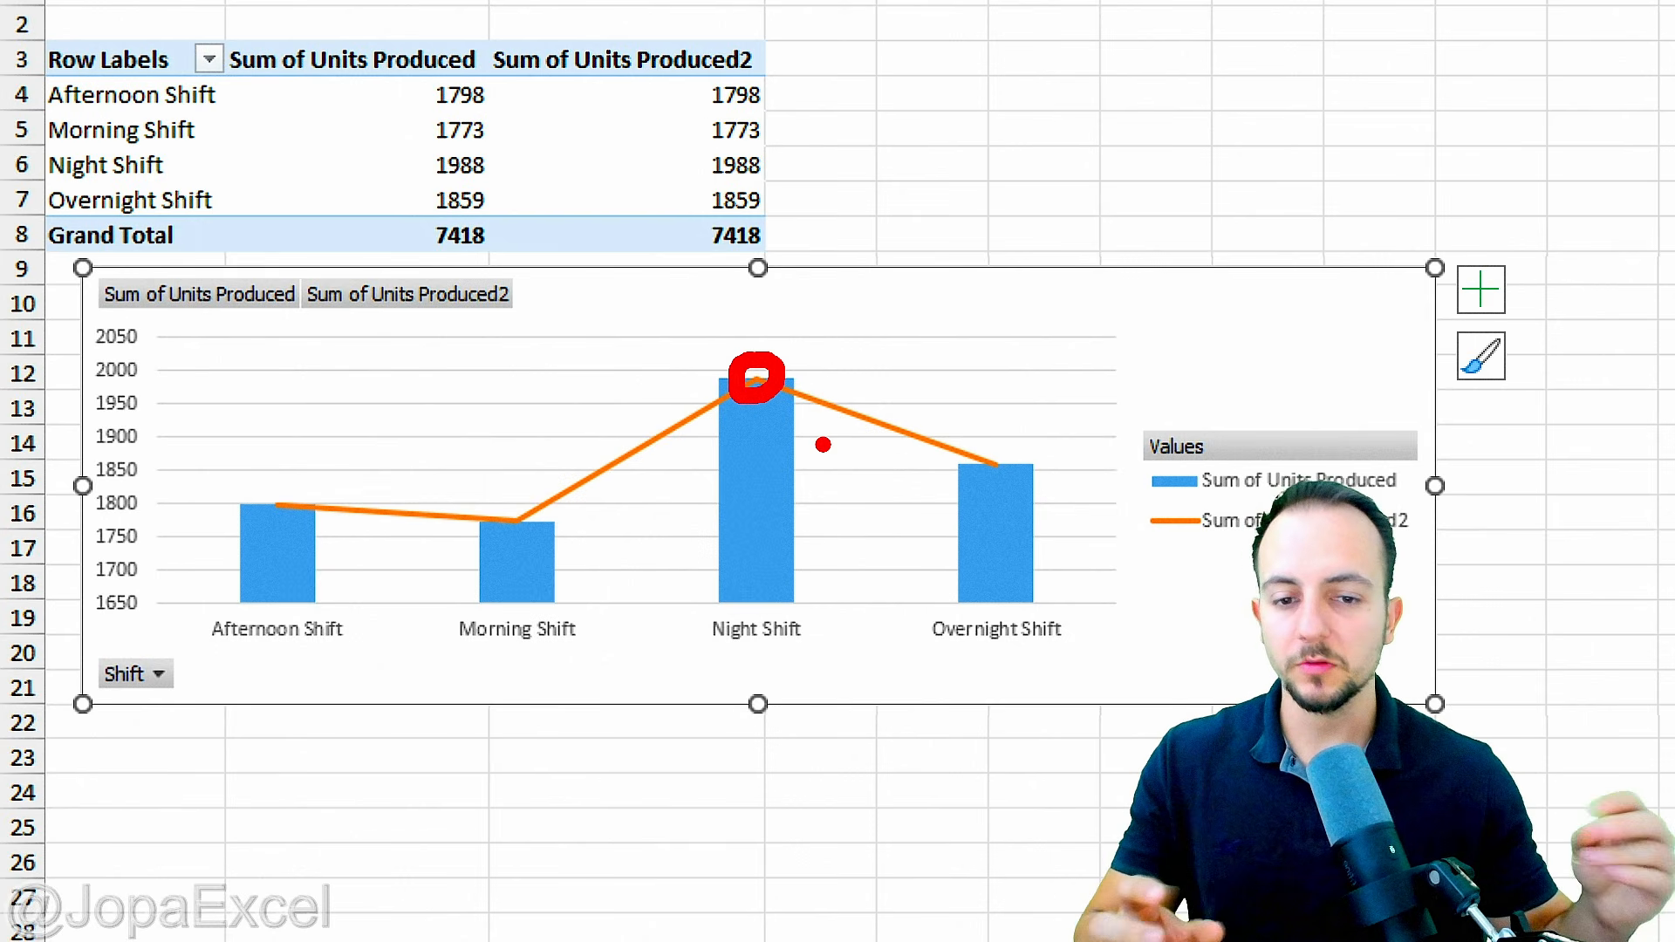
Step: Give the Sum of Units Produced2 line built-in square markers at size 20
{"action": "right_click", "coordinate": [682, 424]}
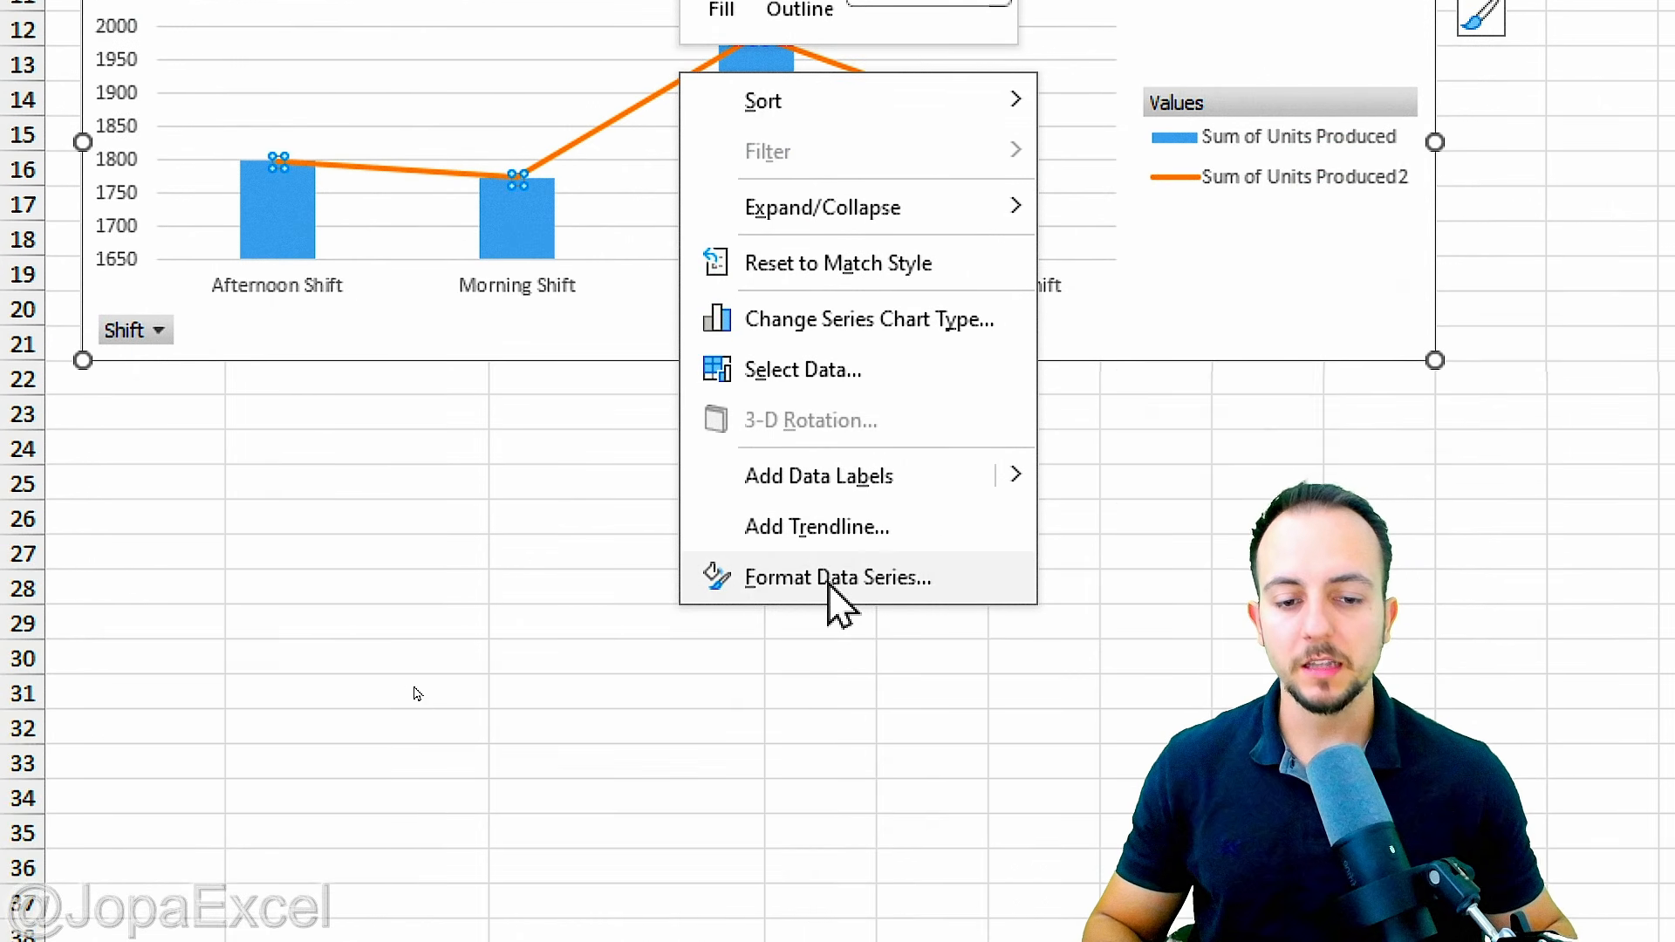
{"action": "left_click", "coordinate": [838, 920]}
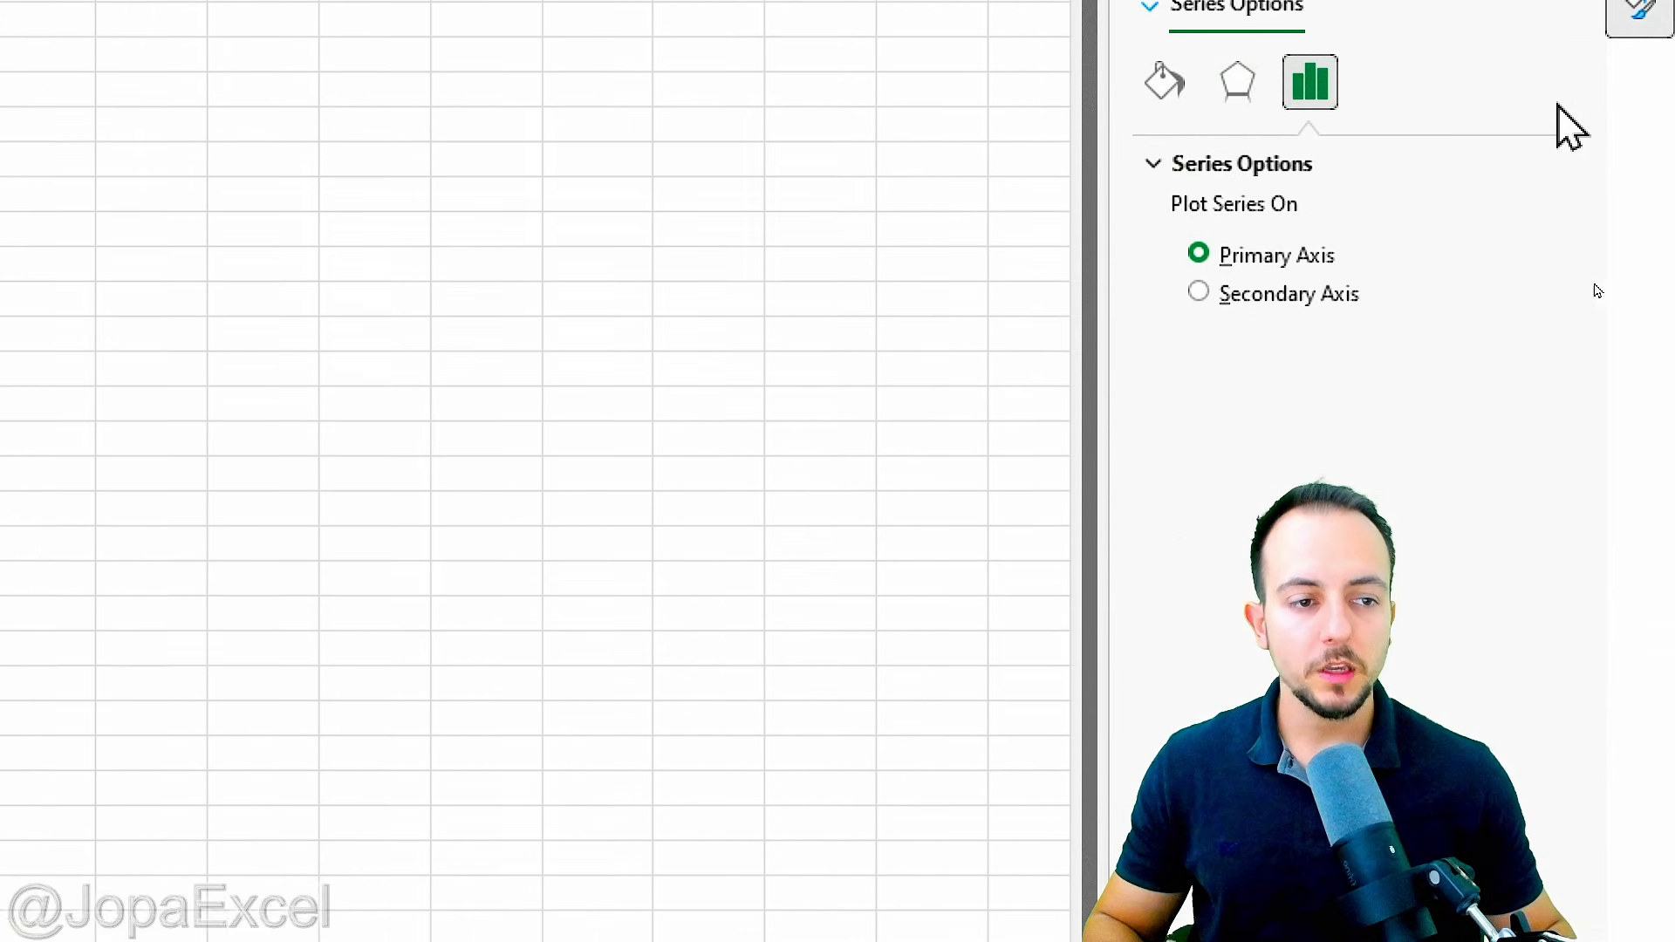
{"action": "left_click_drag", "start_coordinate": [1112, 206], "coordinate": [791, 278]}
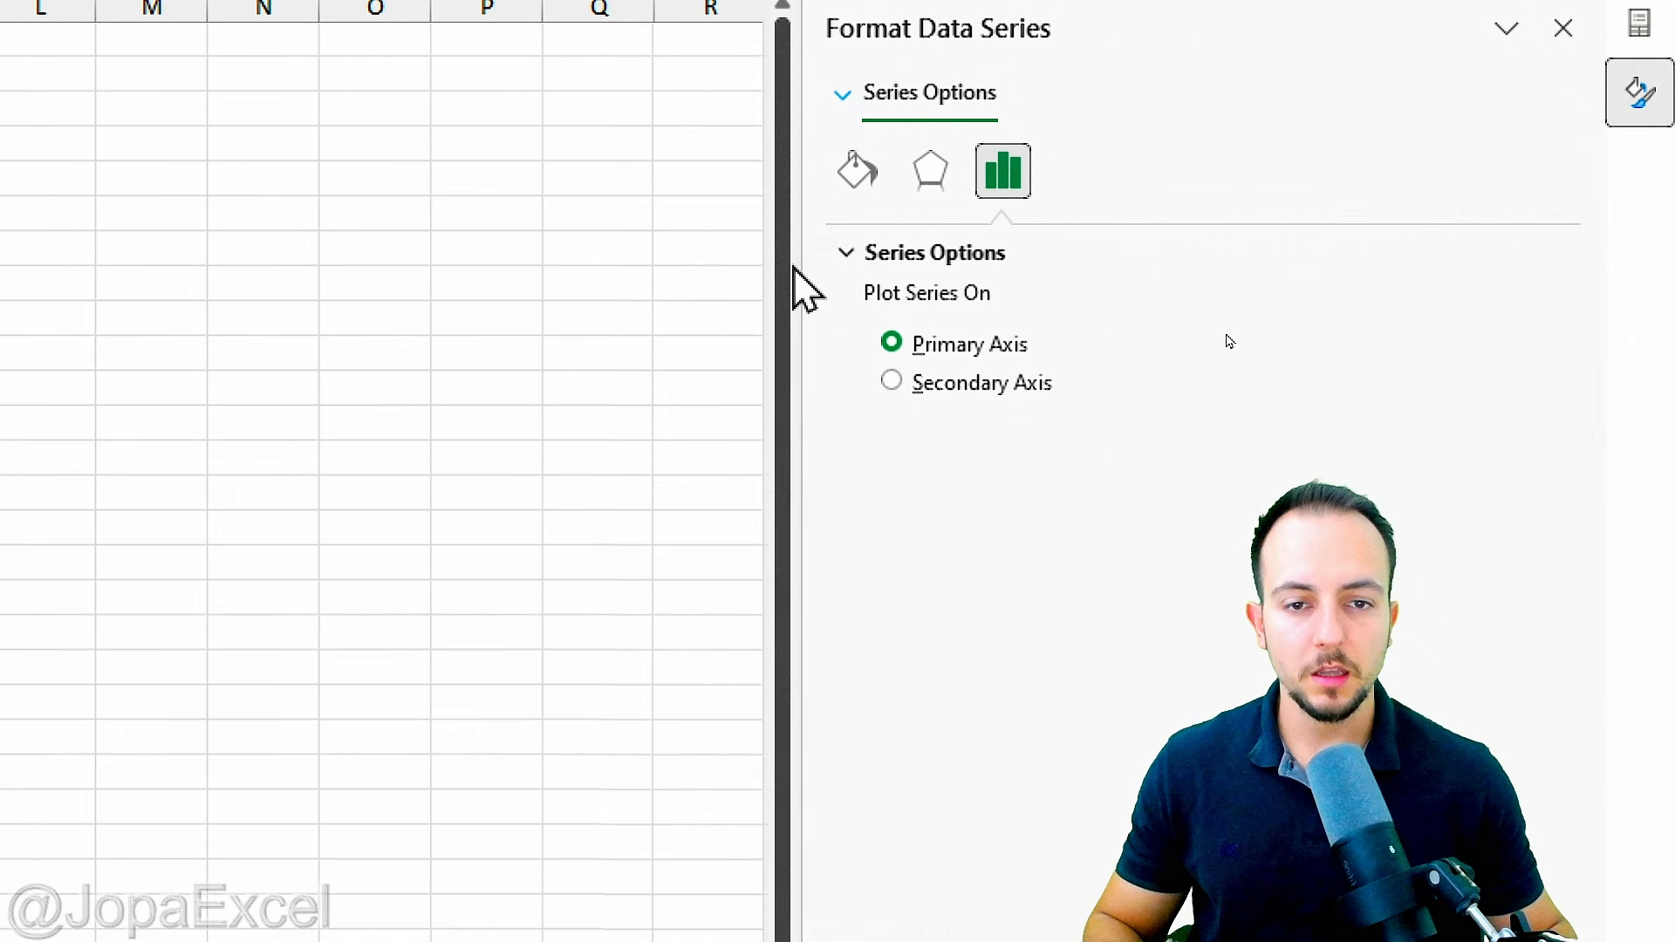
{"action": "left_click", "coordinate": [864, 181]}
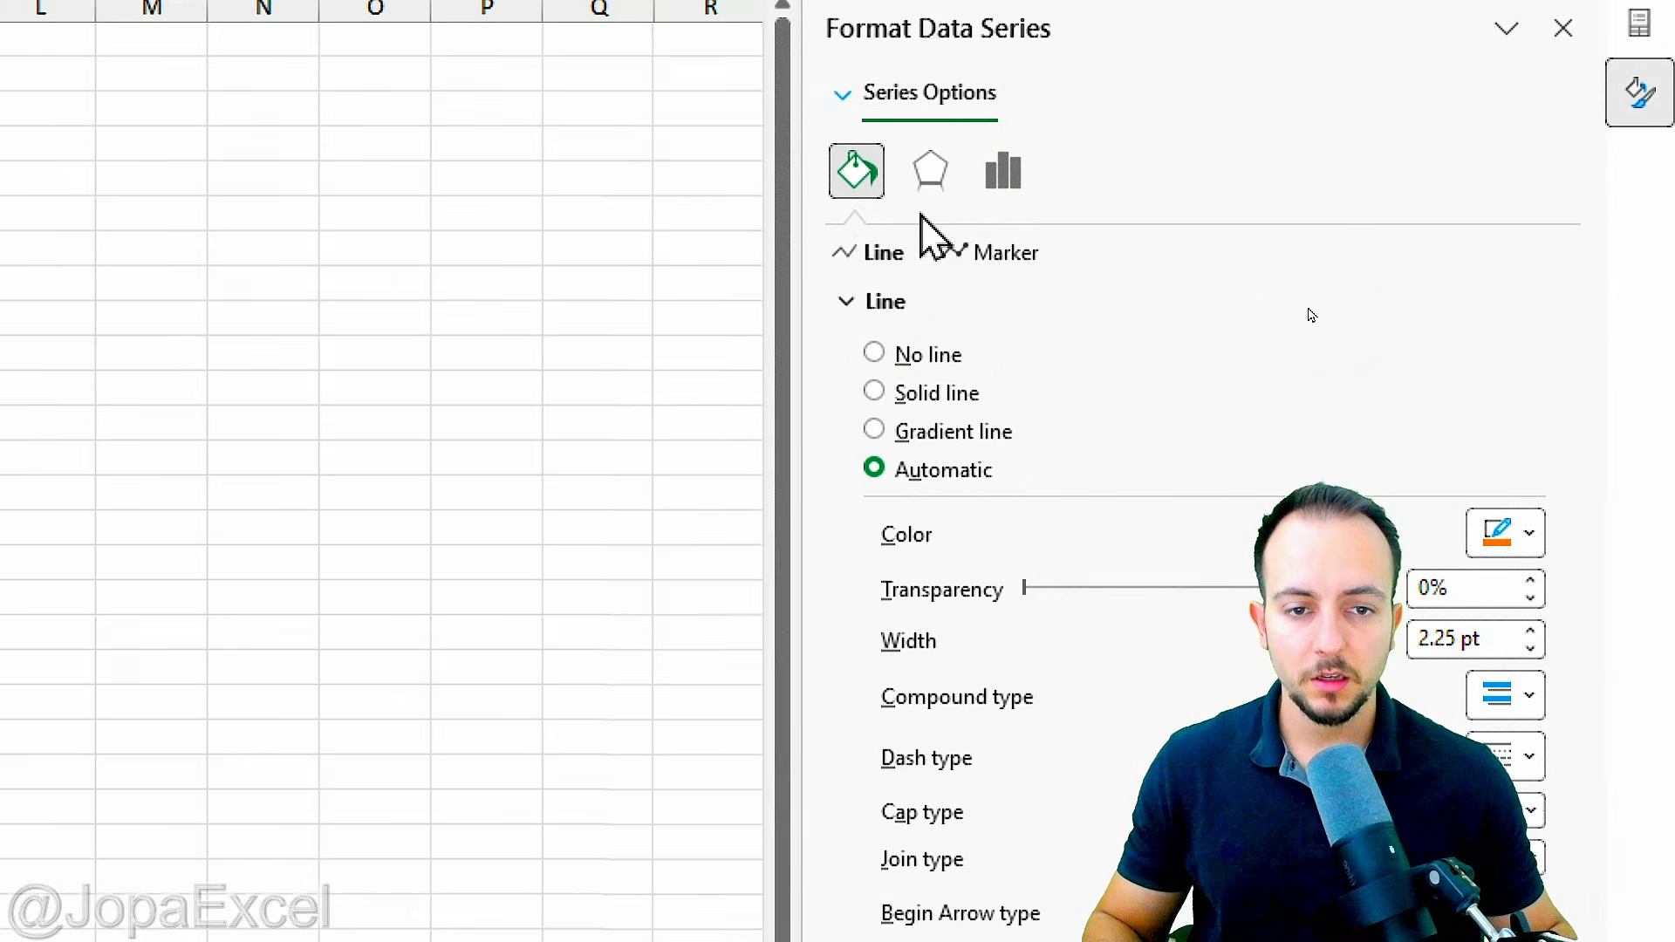
{"action": "left_click", "coordinate": [1009, 255]}
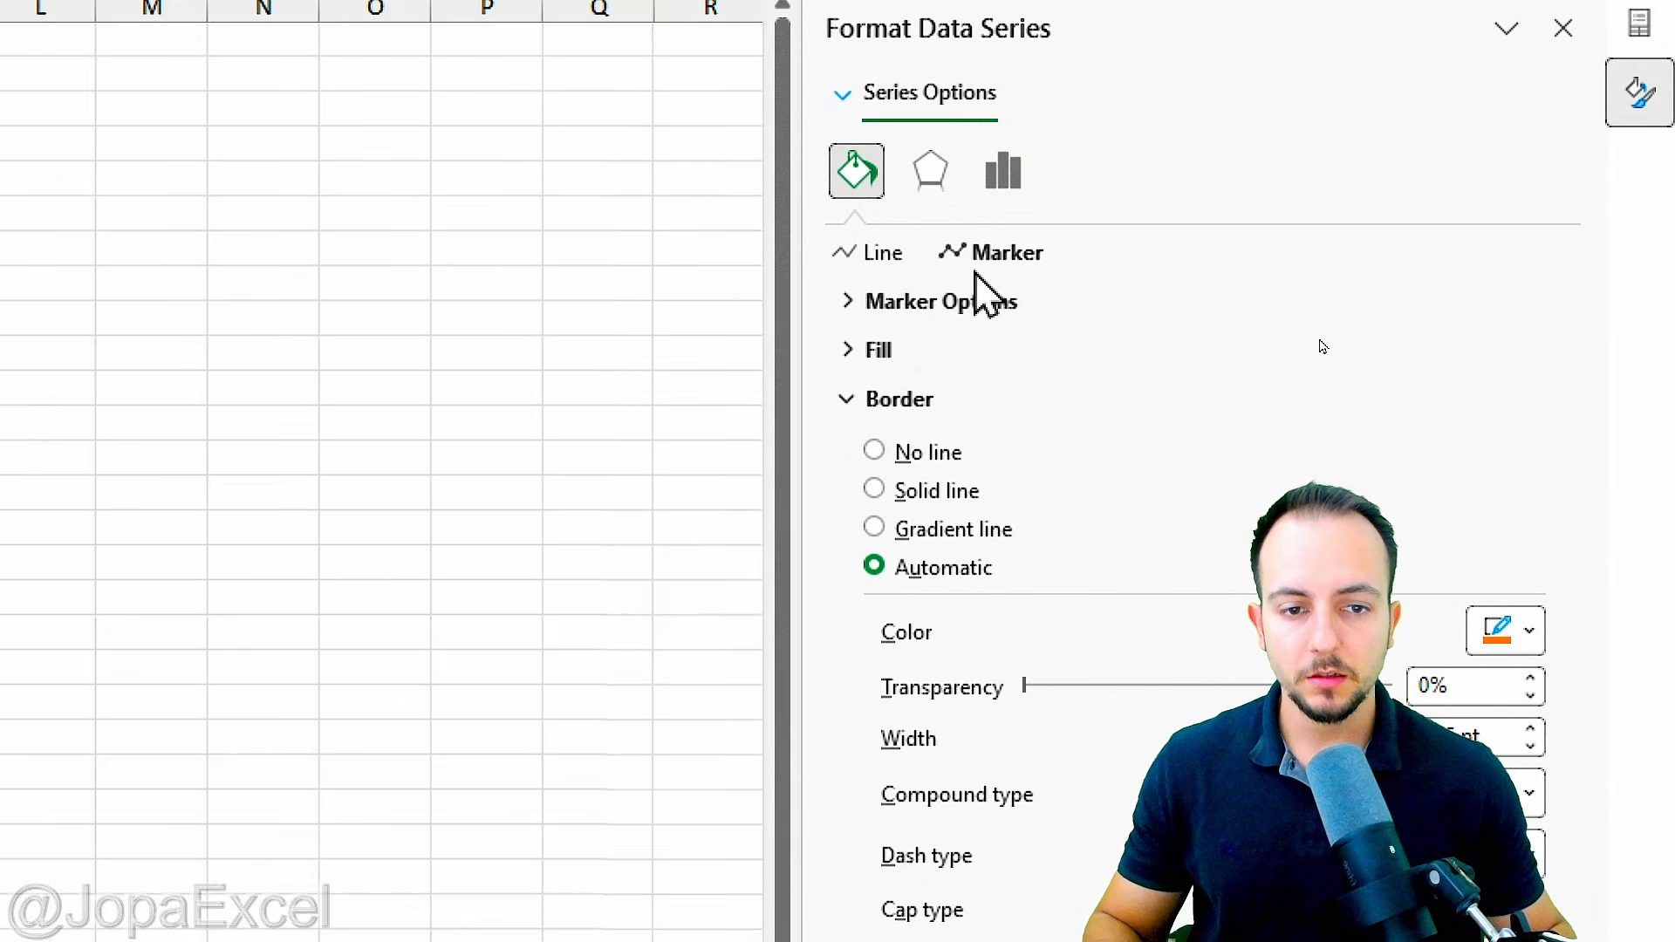
{"action": "left_click", "coordinate": [928, 307]}
{"action": "left_click", "coordinate": [930, 431]}
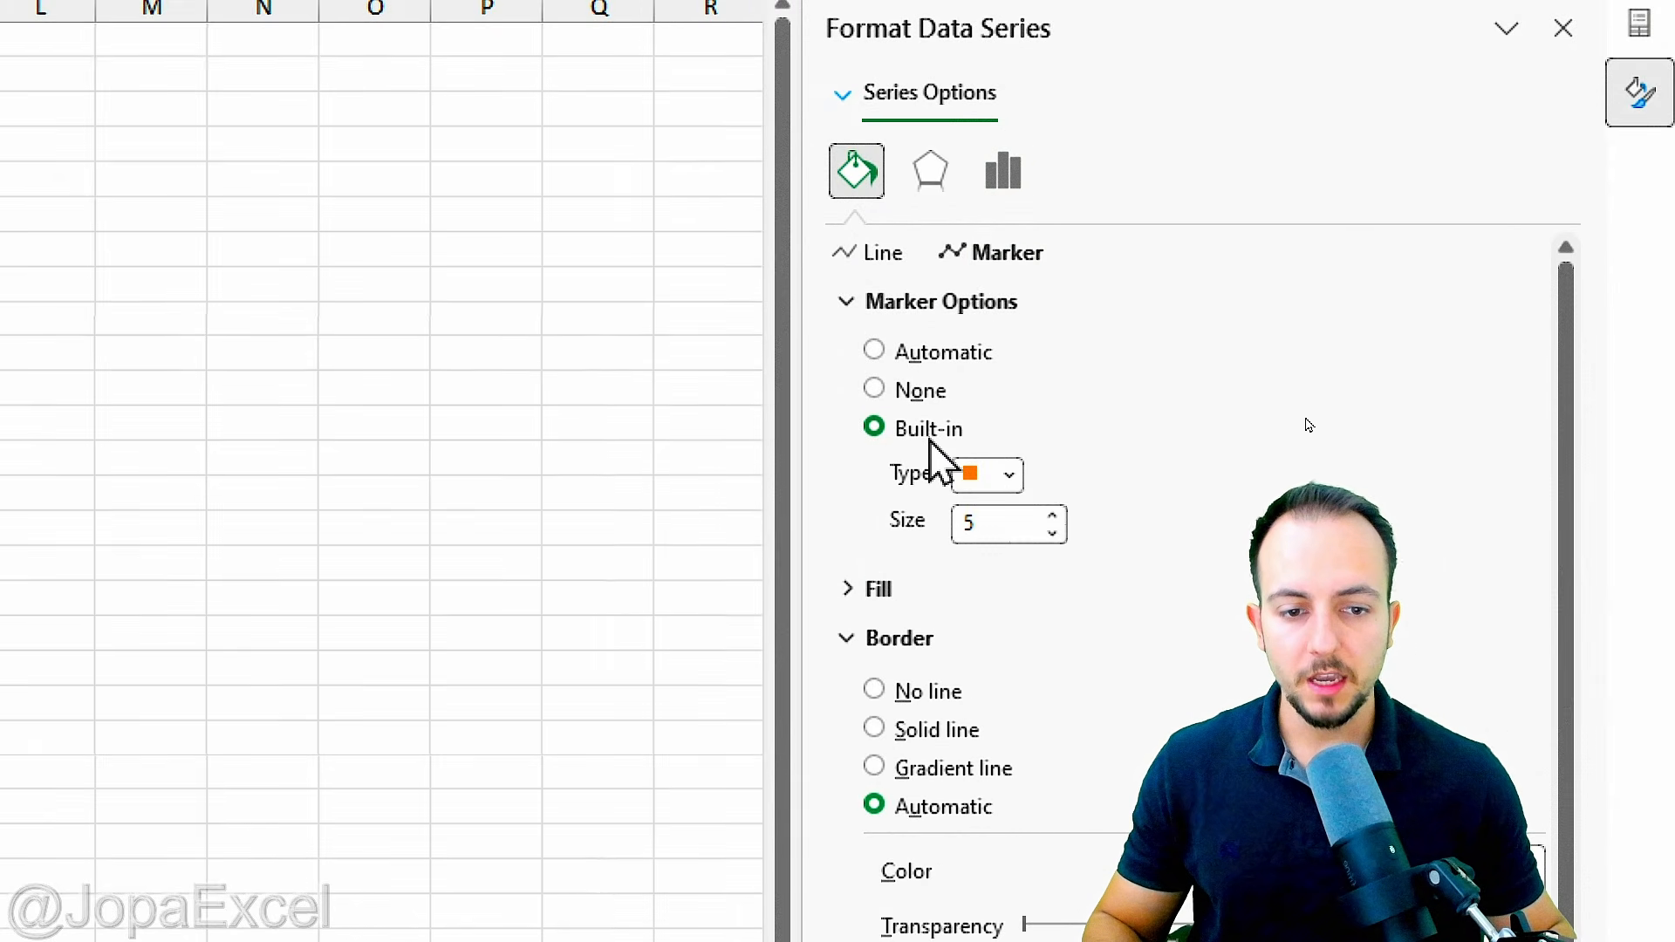
{"action": "left_click", "coordinate": [1010, 476]}
{"action": "left_click", "coordinate": [1010, 477]}
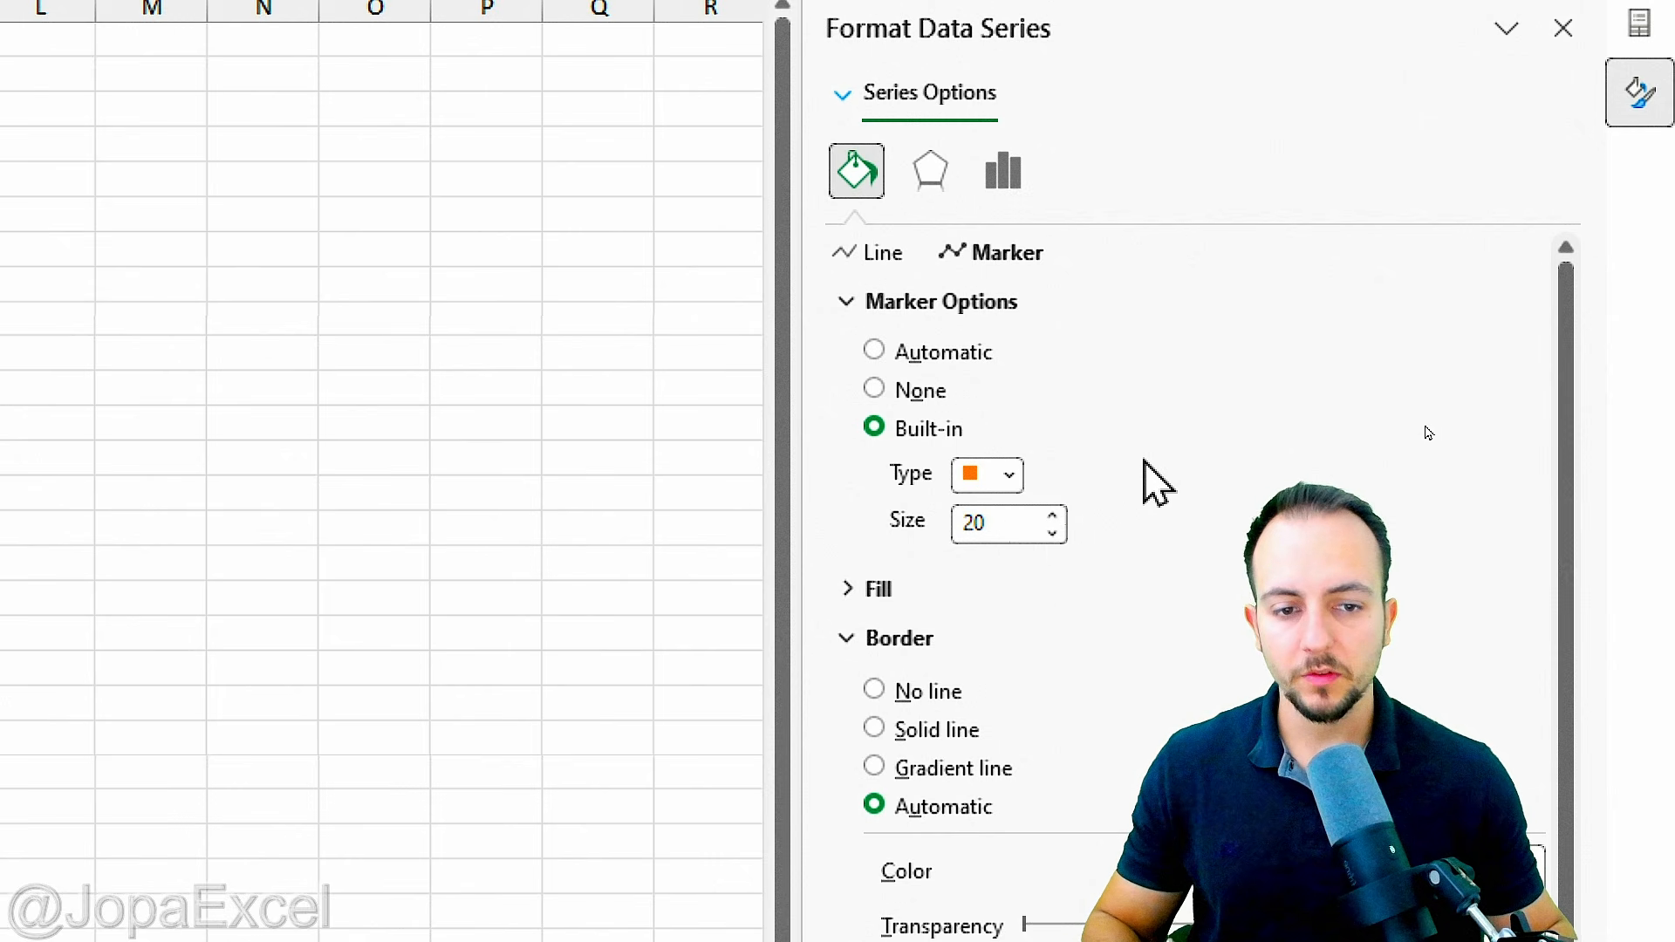
{"action": "left_click", "coordinate": [1564, 117]}
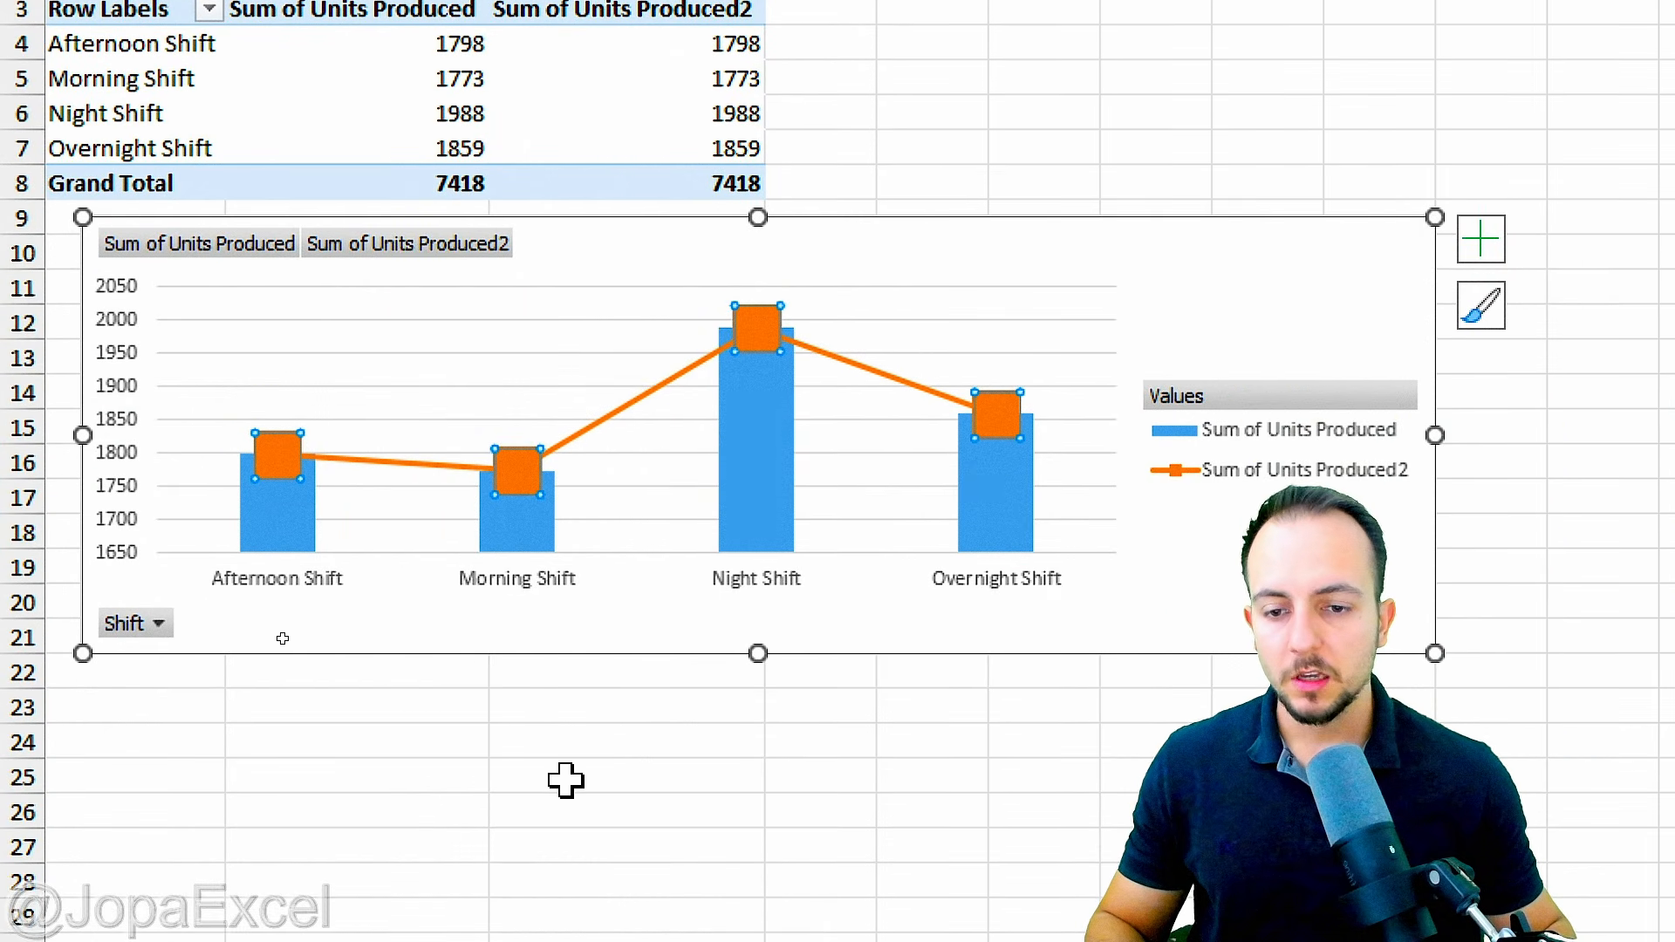
{"action": "mouse_move", "coordinate": [288, 476]}
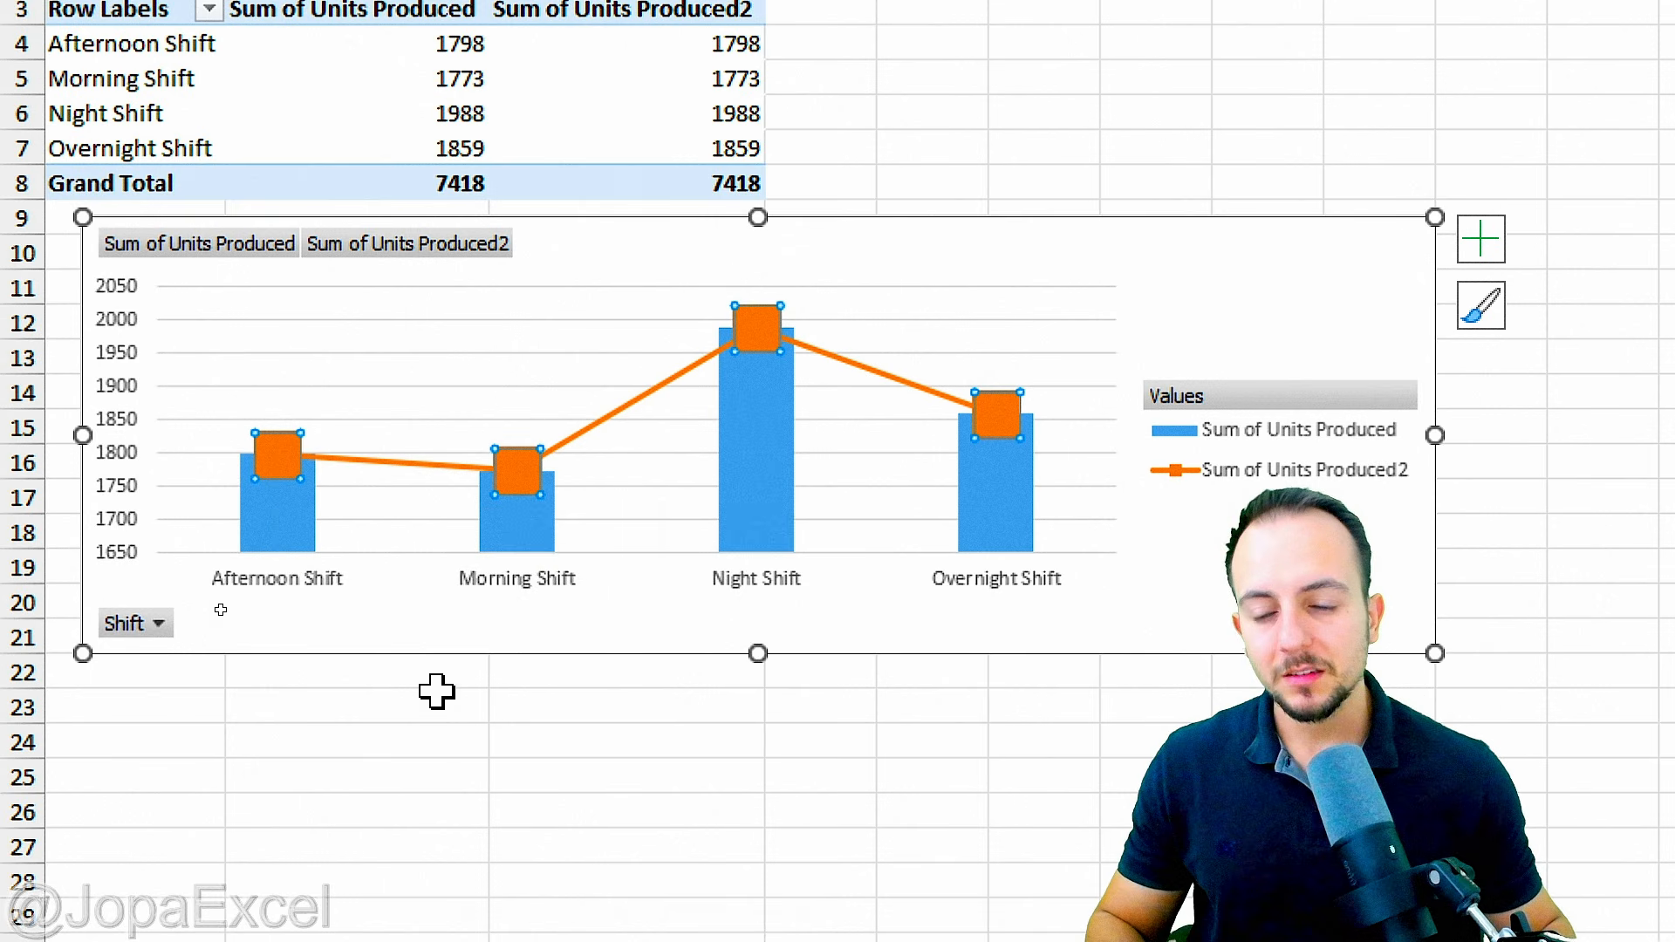
{"action": "left_click_drag", "start_coordinate": [236, 401], "coordinate": [321, 508]}
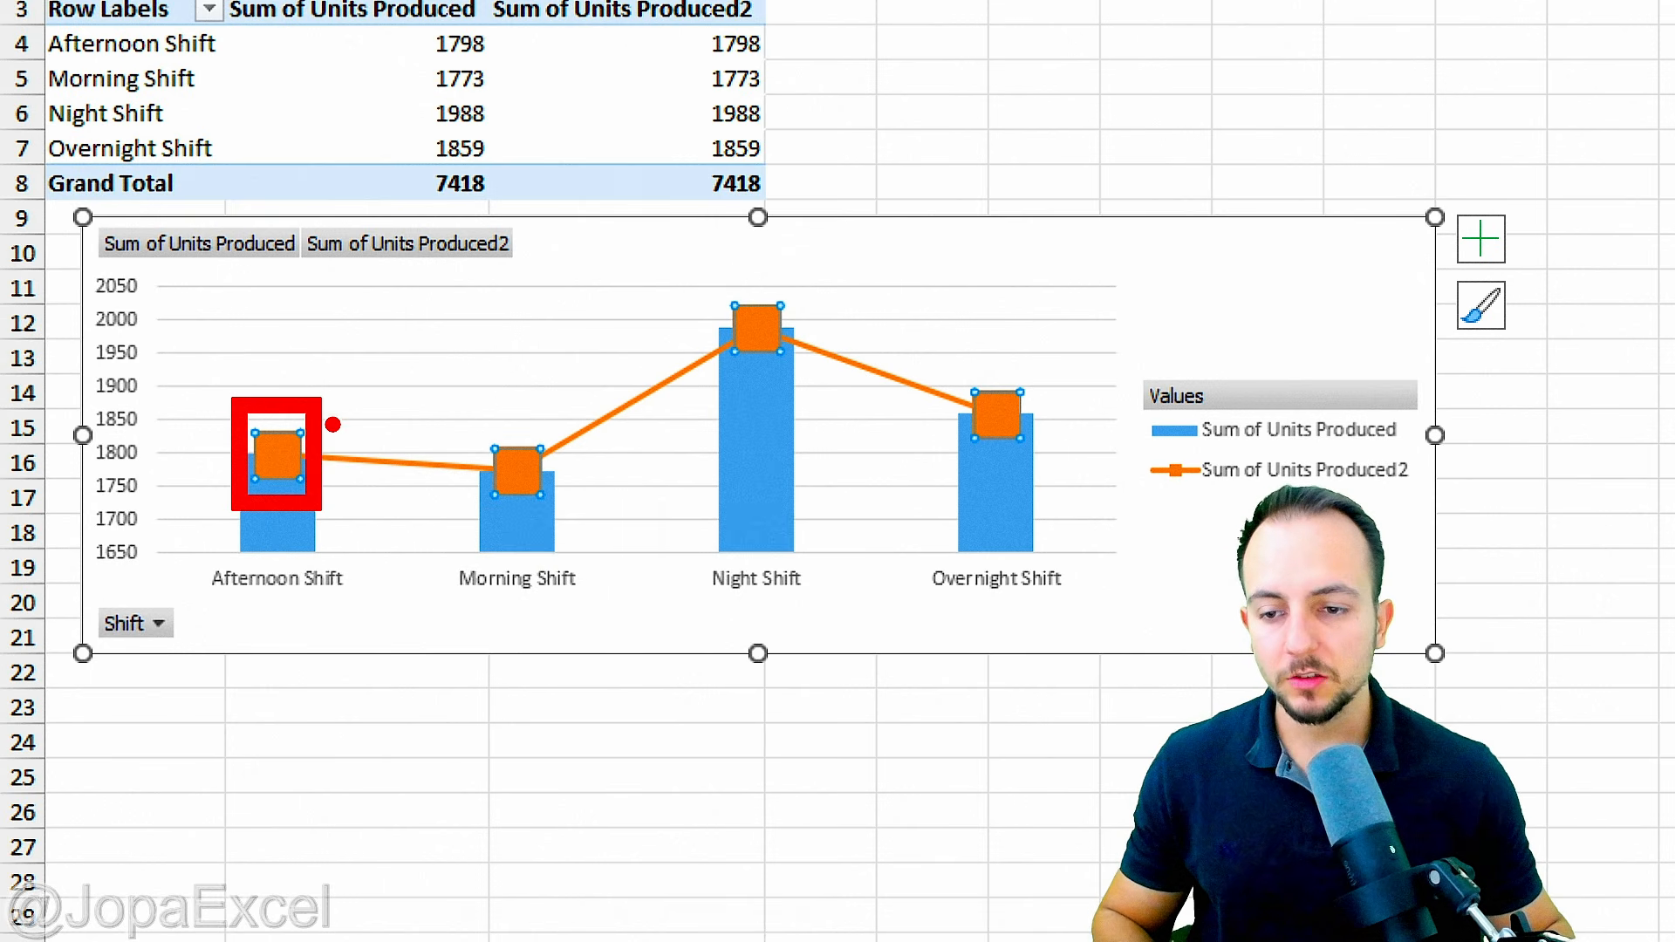
{"action": "left_click_drag", "start_coordinate": [332, 402], "coordinate": [436, 330]}
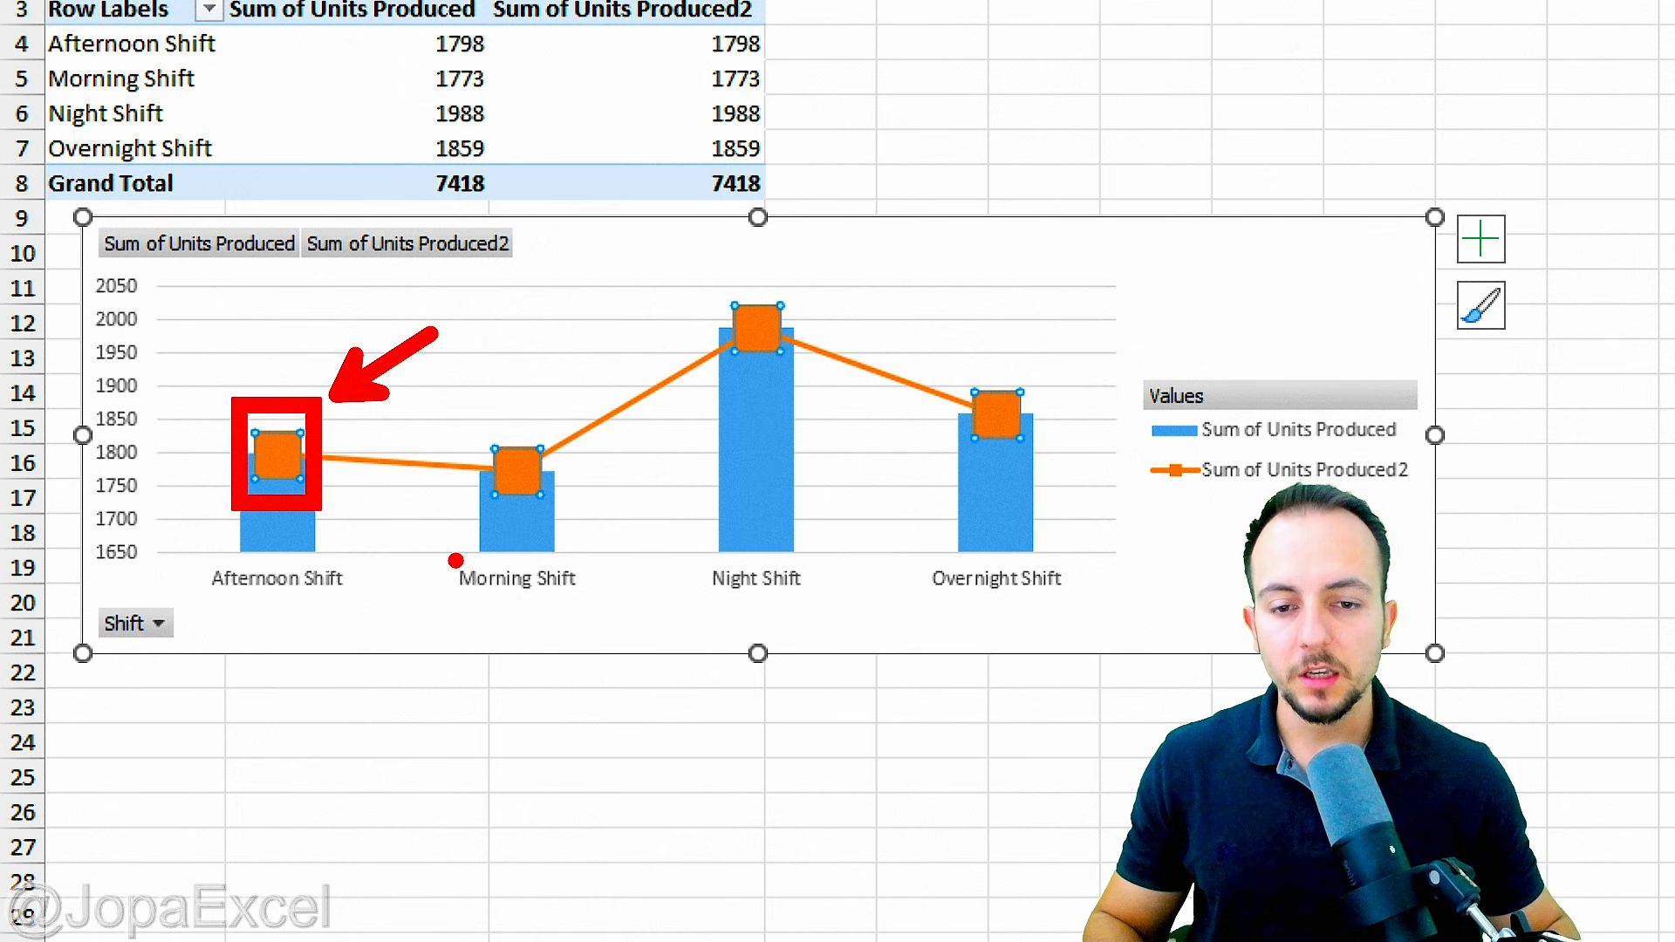
{"action": "key", "text": "Escape"}
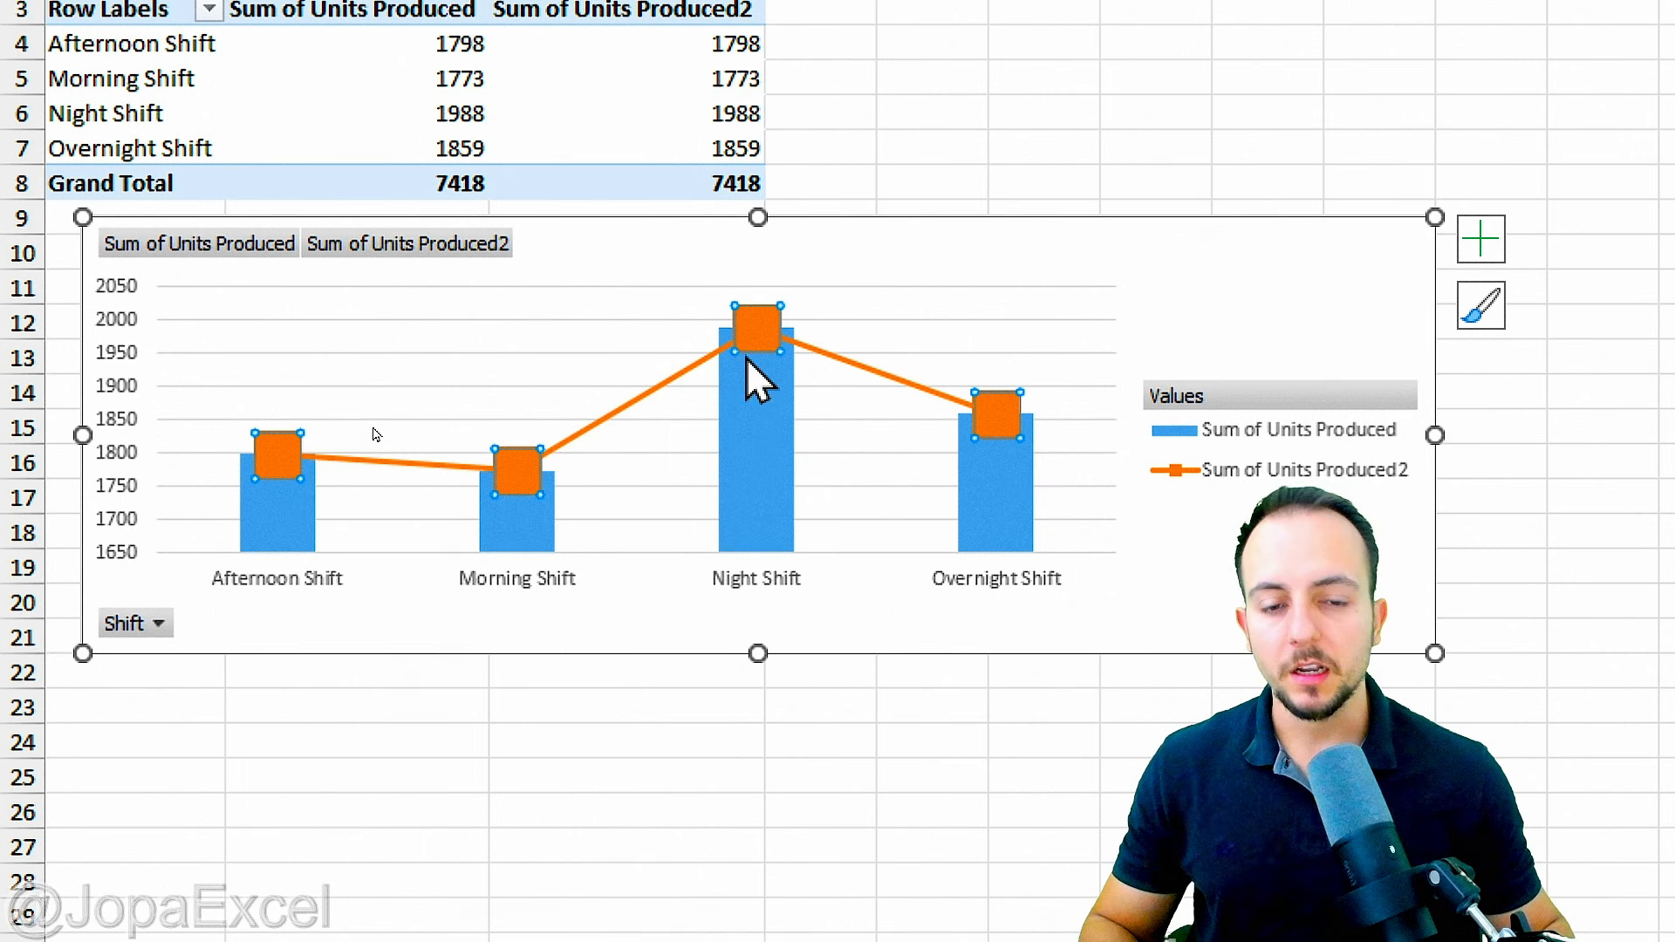
{"action": "mouse_move", "coordinate": [779, 349]}
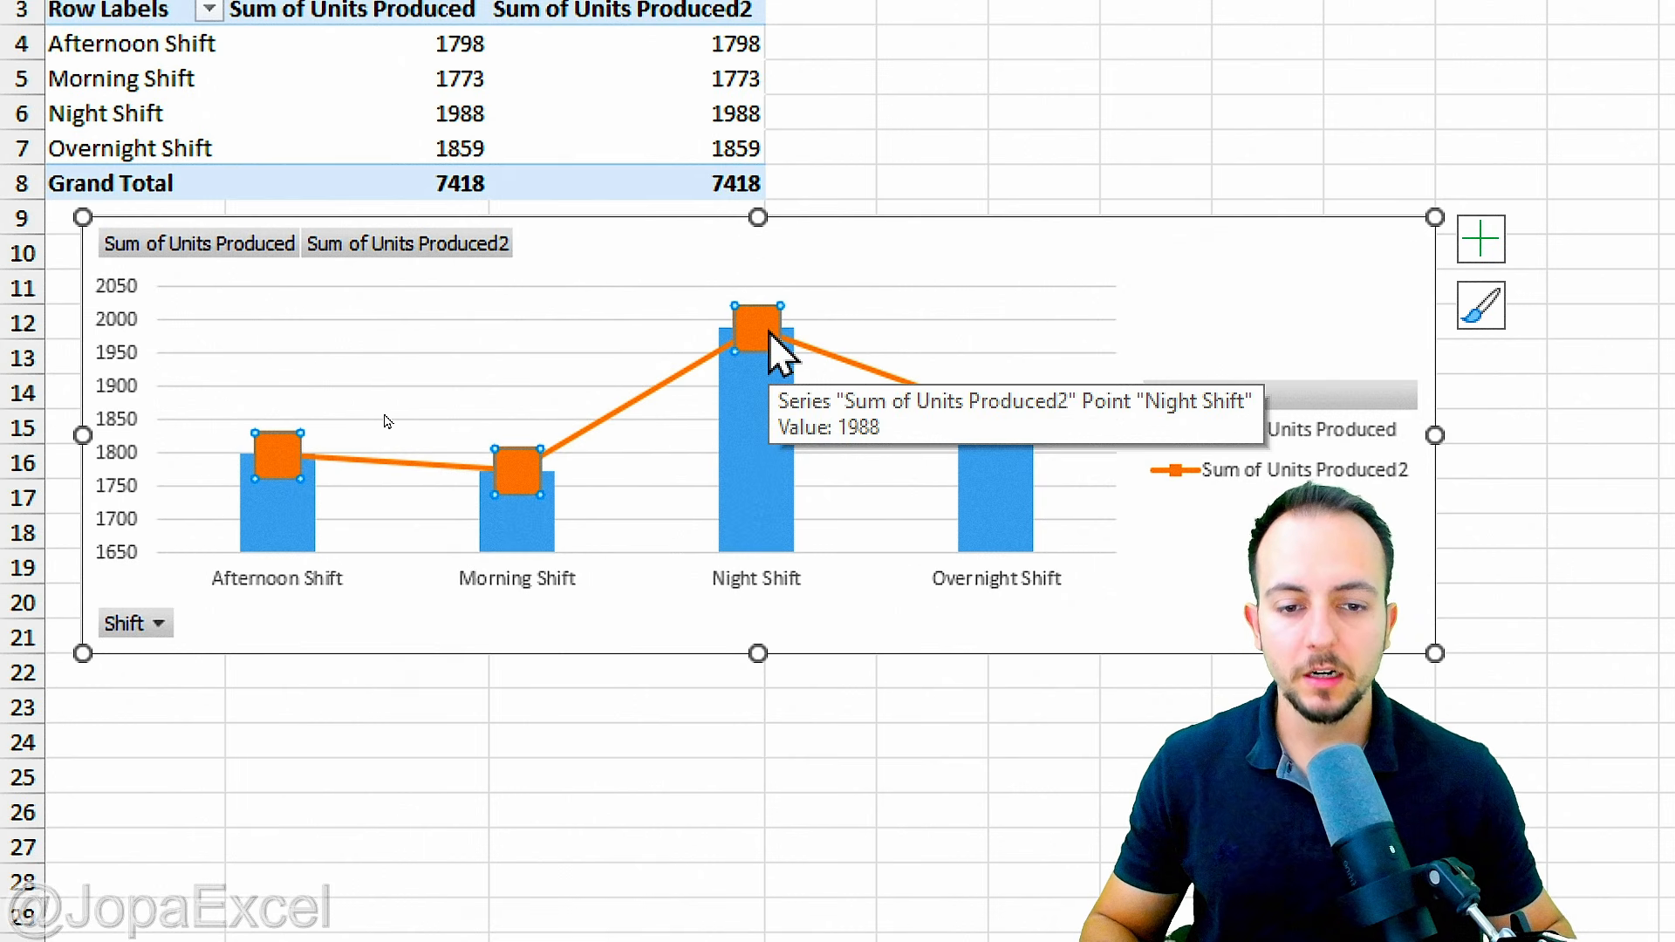
{"action": "left_click", "coordinate": [768, 336]}
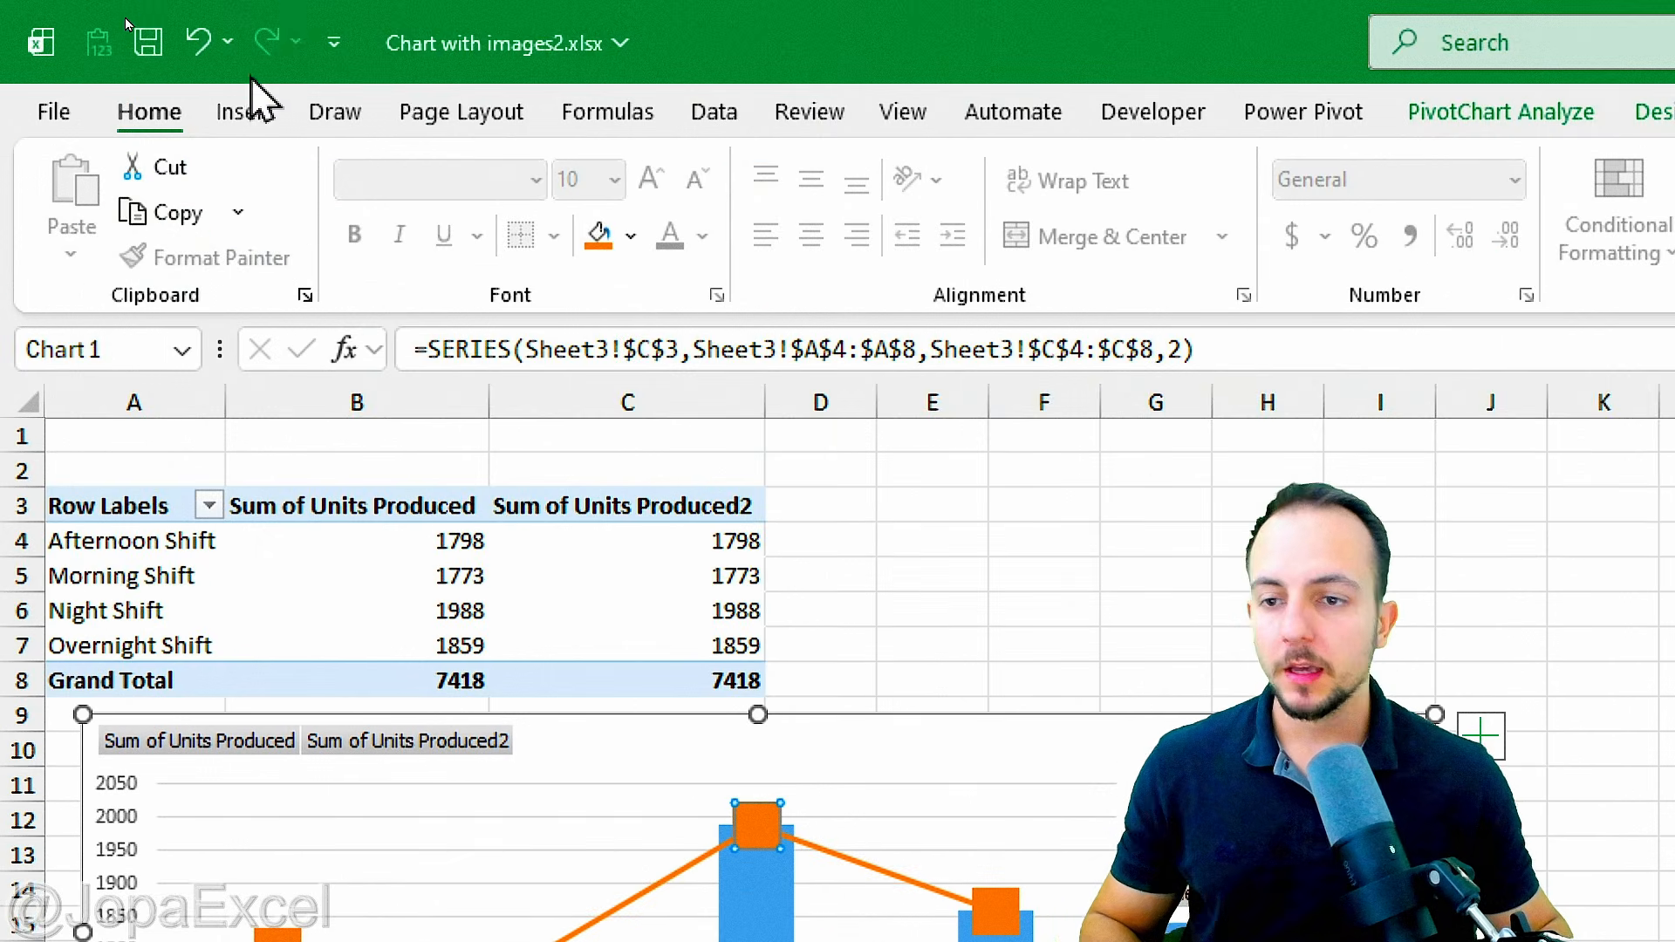
Step: Insert the pictures Afternoon .png, Morning.png, Night .png and Overnight .png from this device over the cells, starting at B25
{"action": "left_click", "coordinate": [260, 118]}
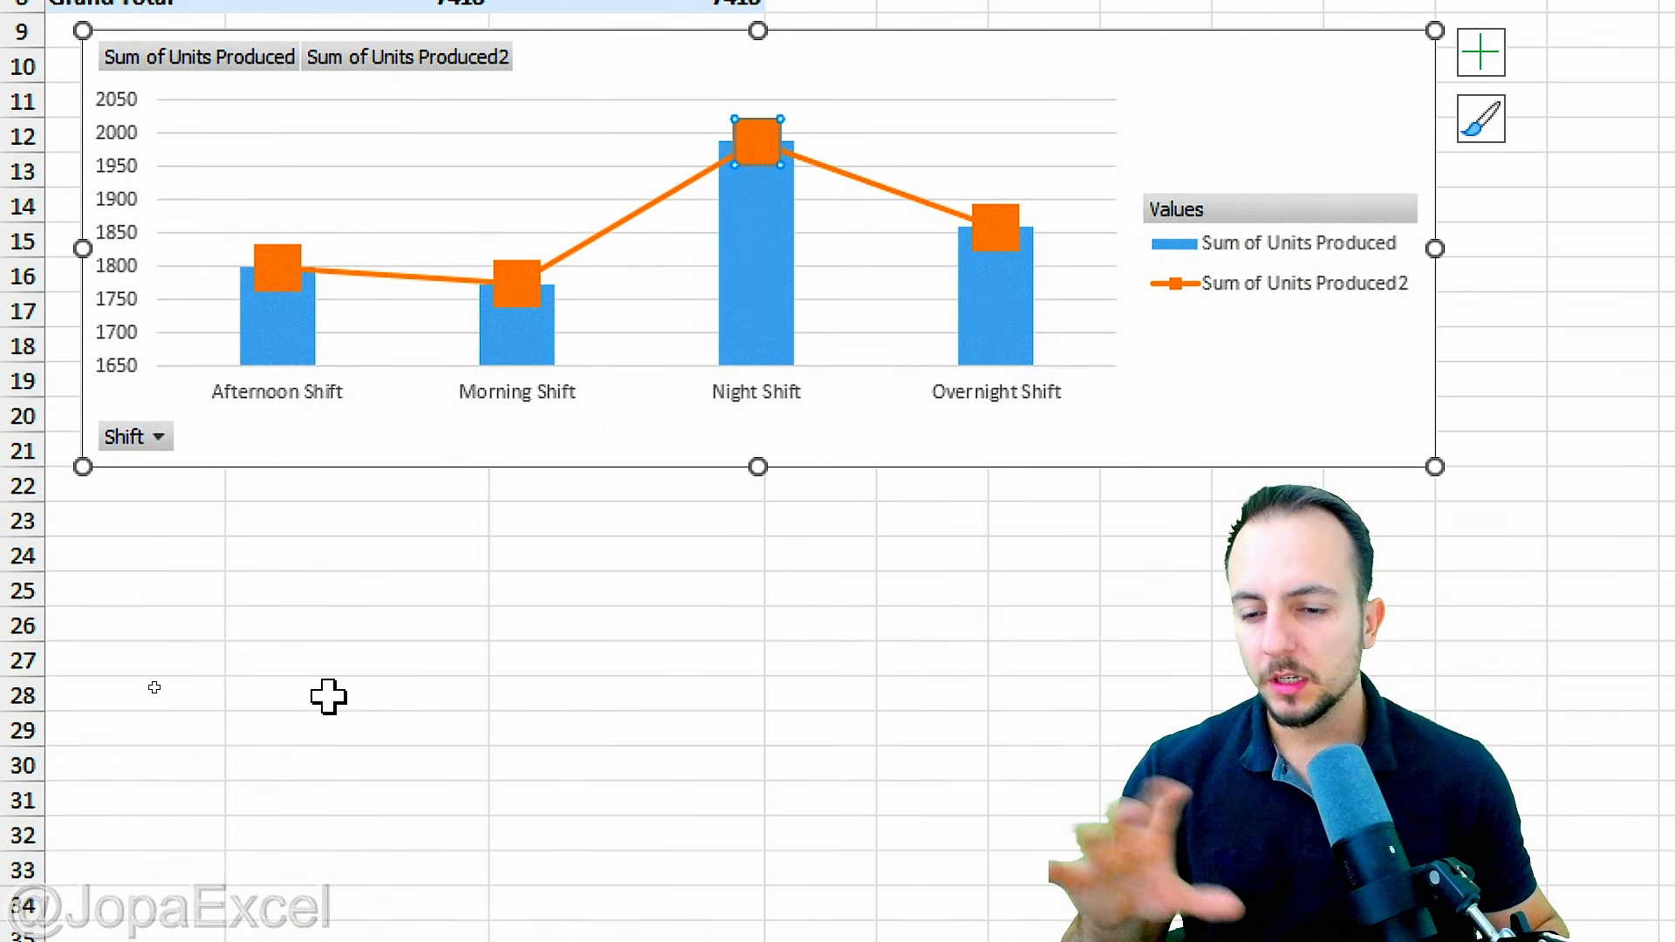
{"action": "left_click", "coordinate": [272, 592]}
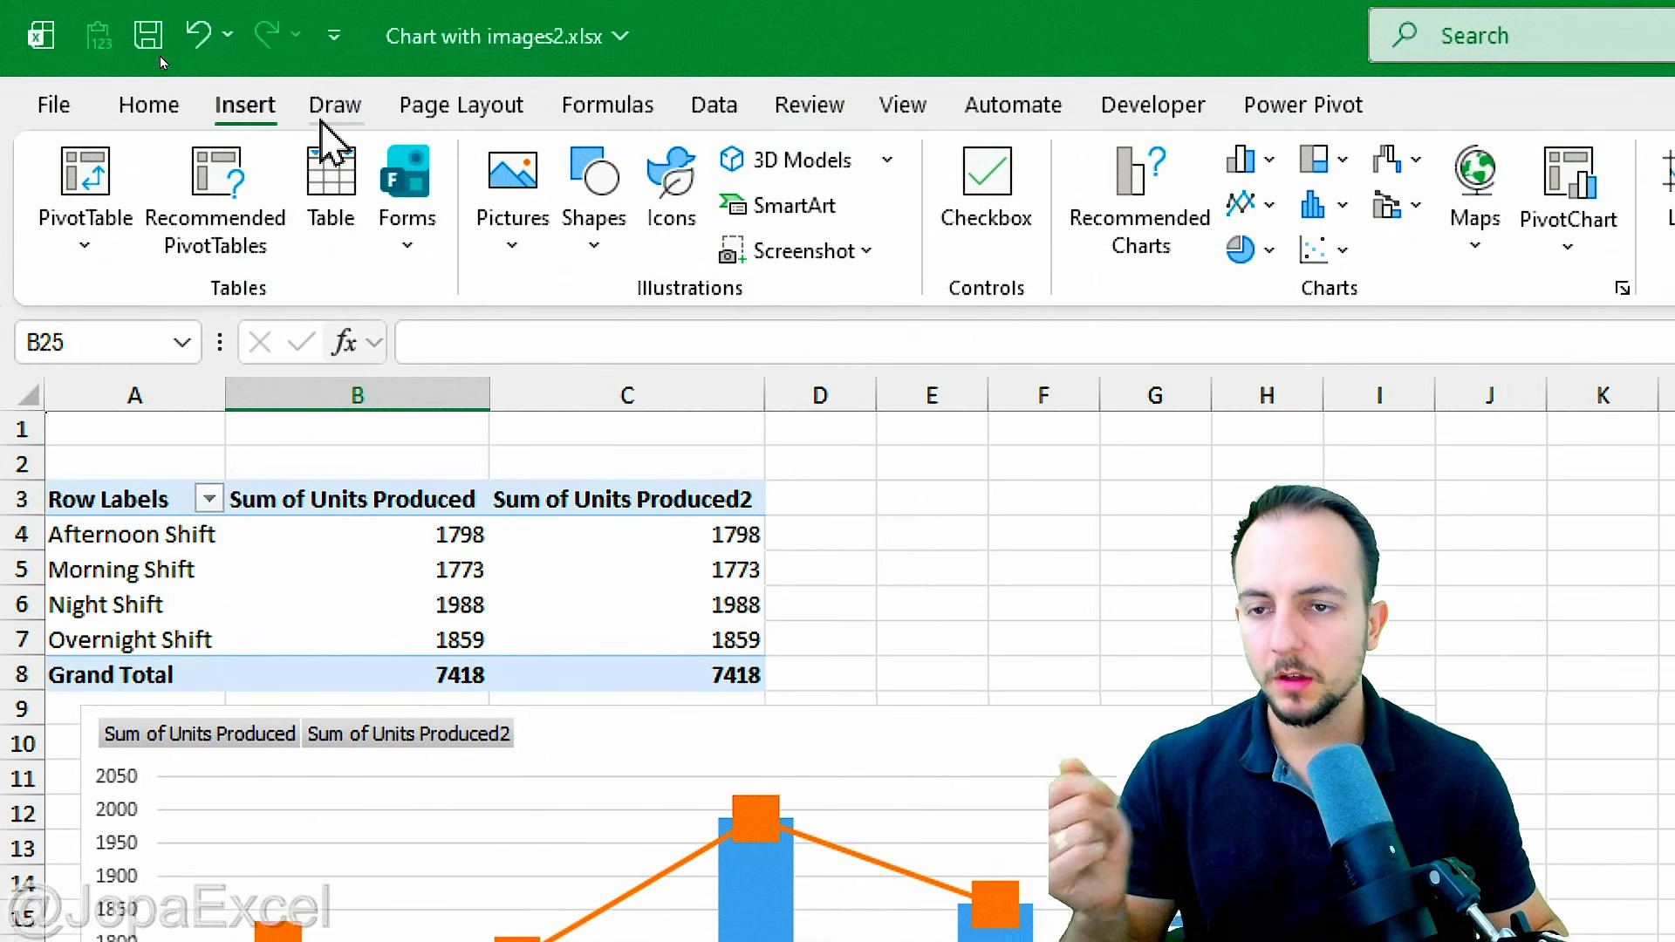
{"action": "left_click", "coordinate": [531, 232]}
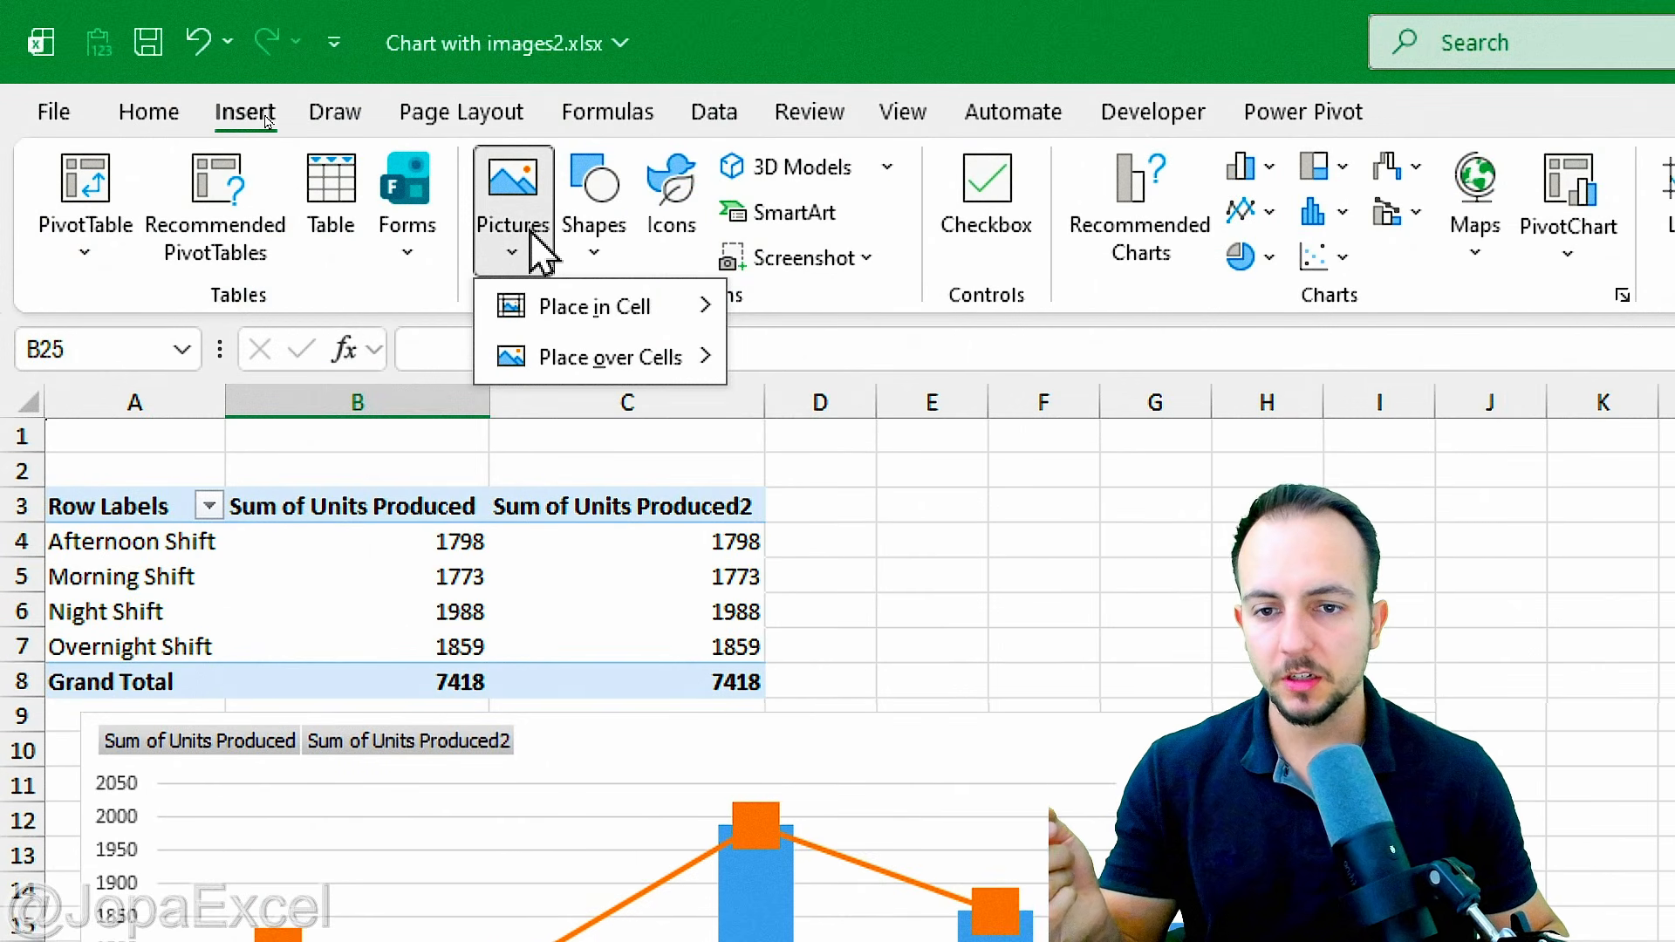
{"action": "mouse_move", "coordinate": [690, 314]}
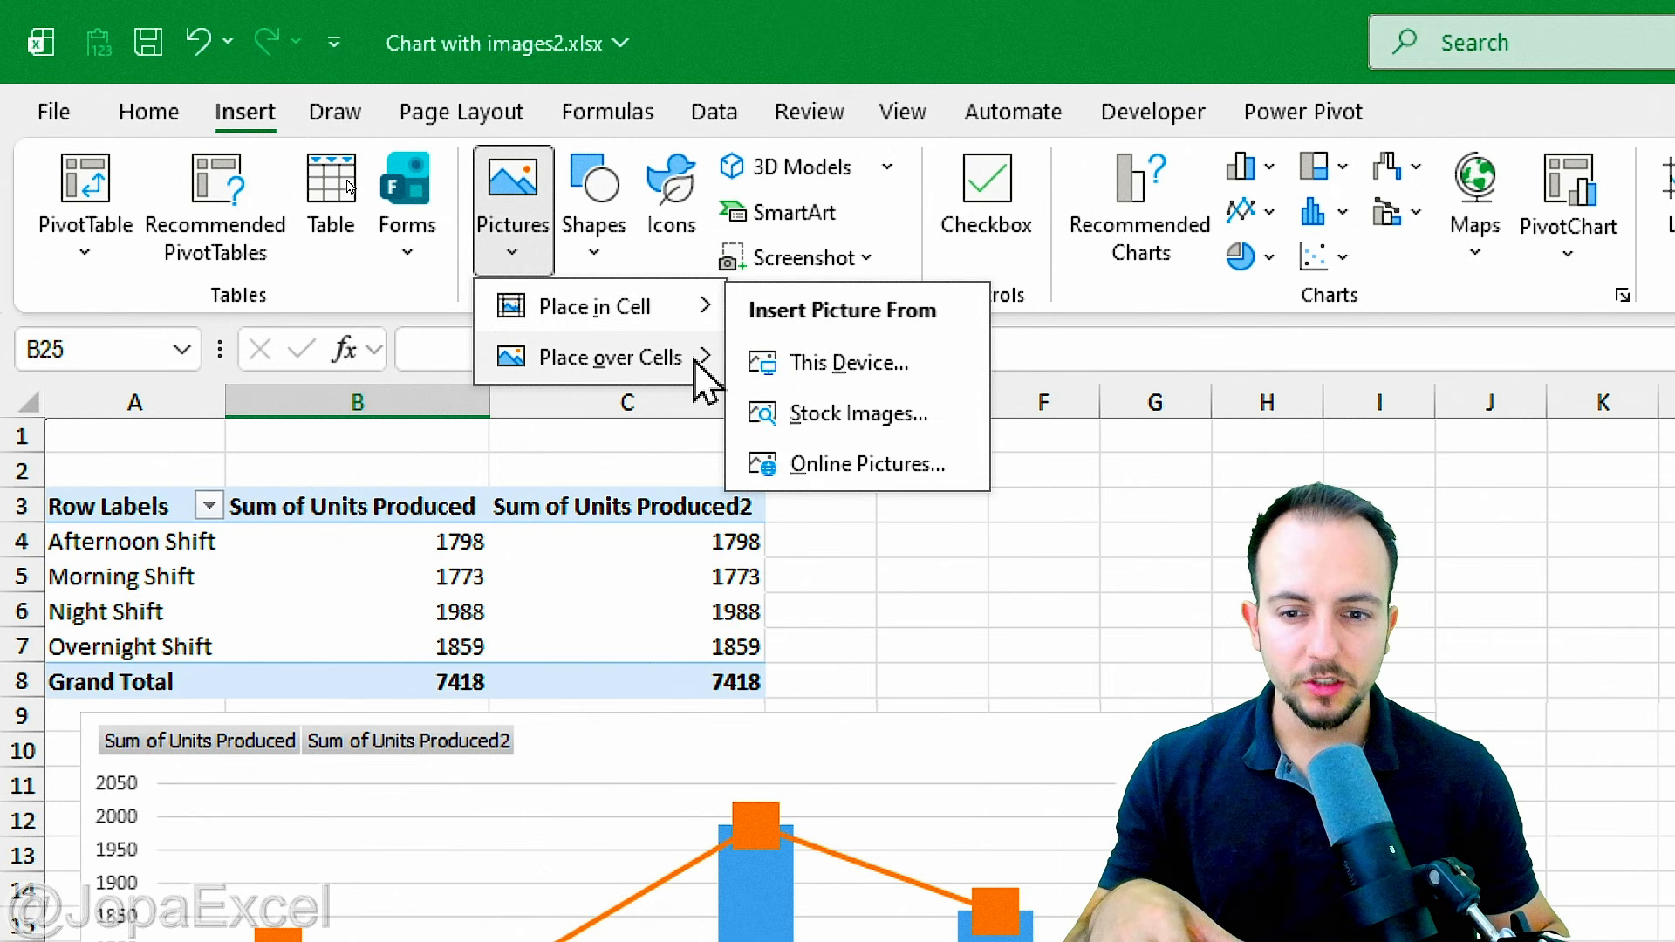
{"action": "mouse_move", "coordinate": [696, 363]}
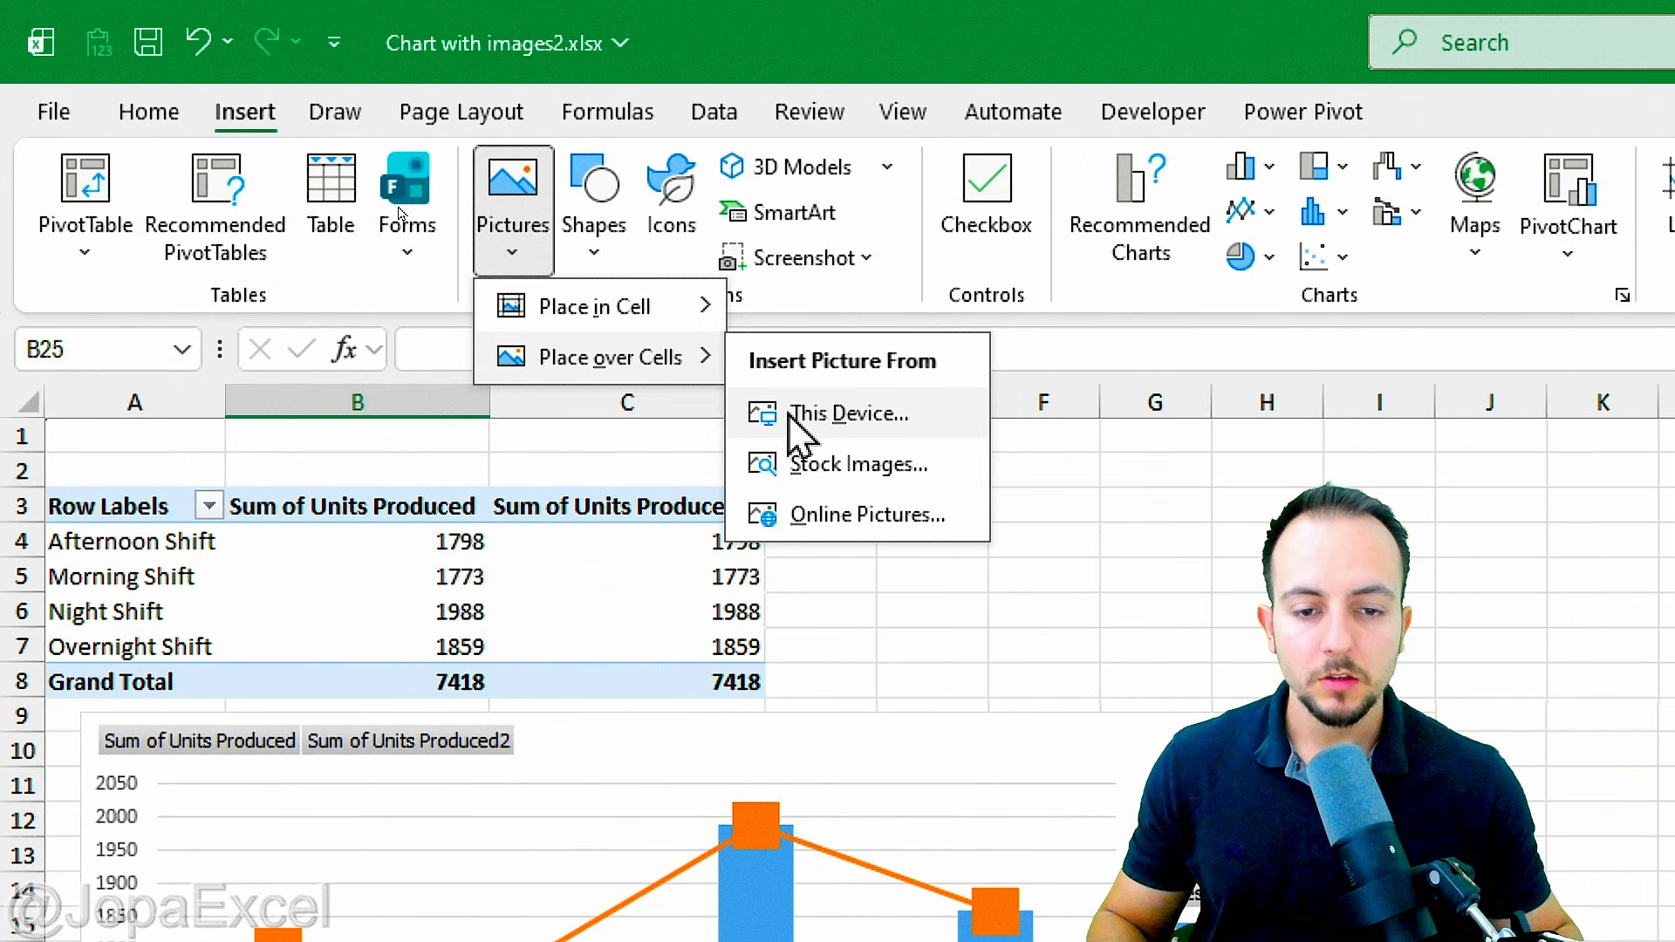
{"action": "left_click", "coordinate": [852, 402]}
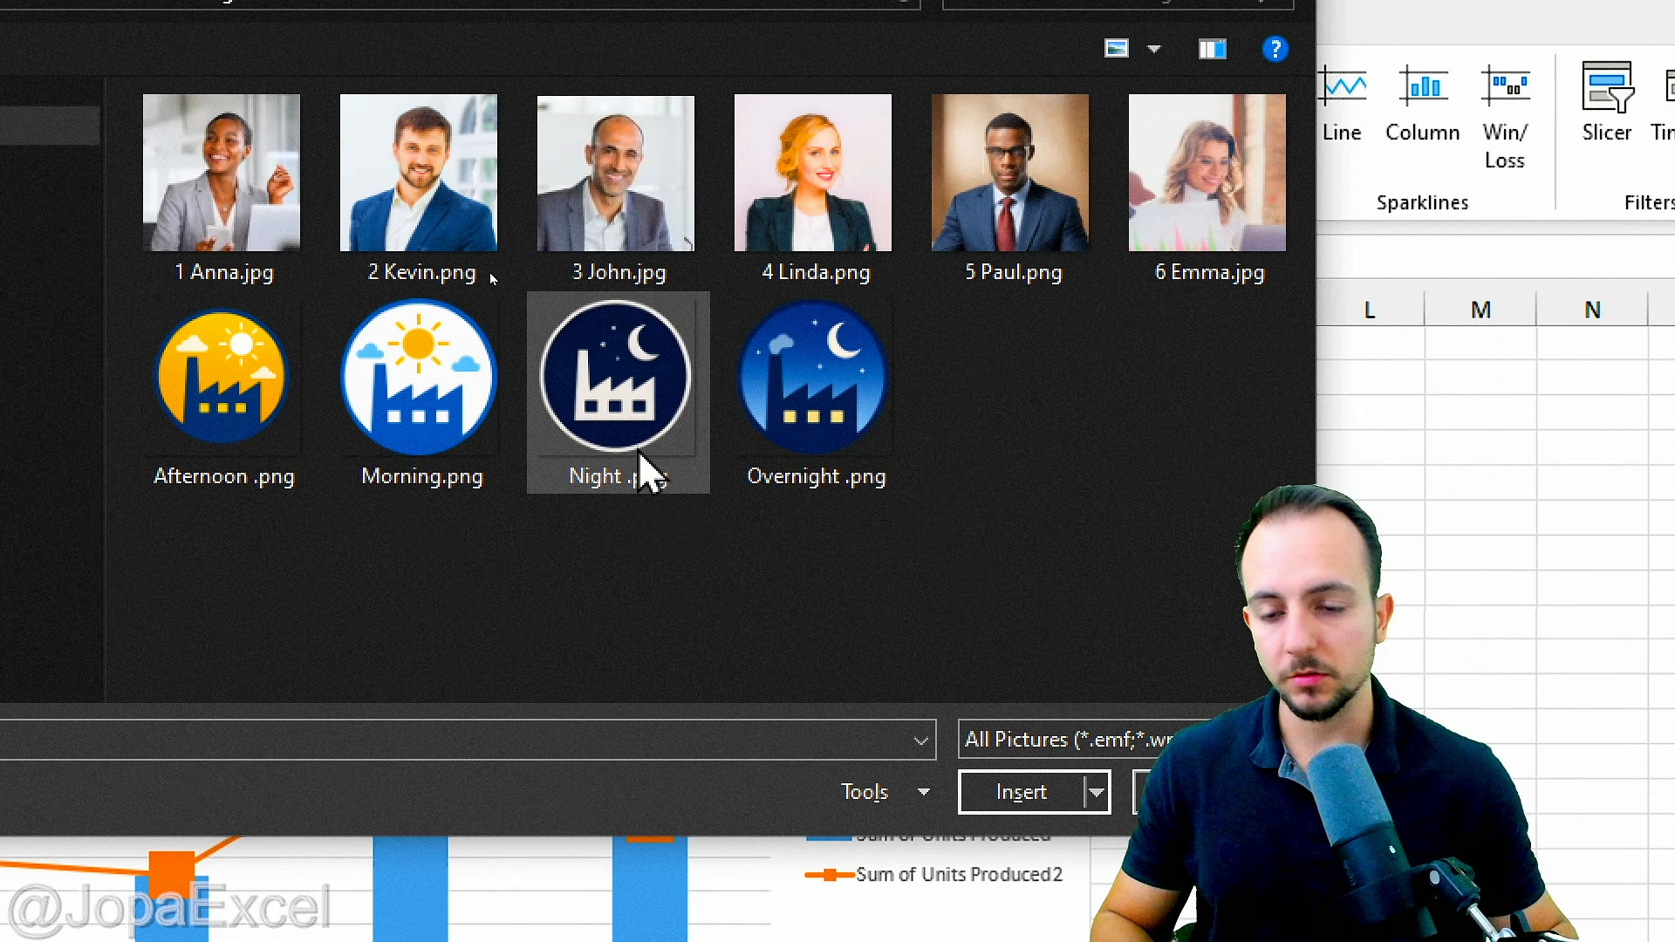
{"action": "left_click_drag", "start_coordinate": [880, 630], "coordinate": [856, 591]}
{"action": "left_click", "coordinate": [801, 430]}
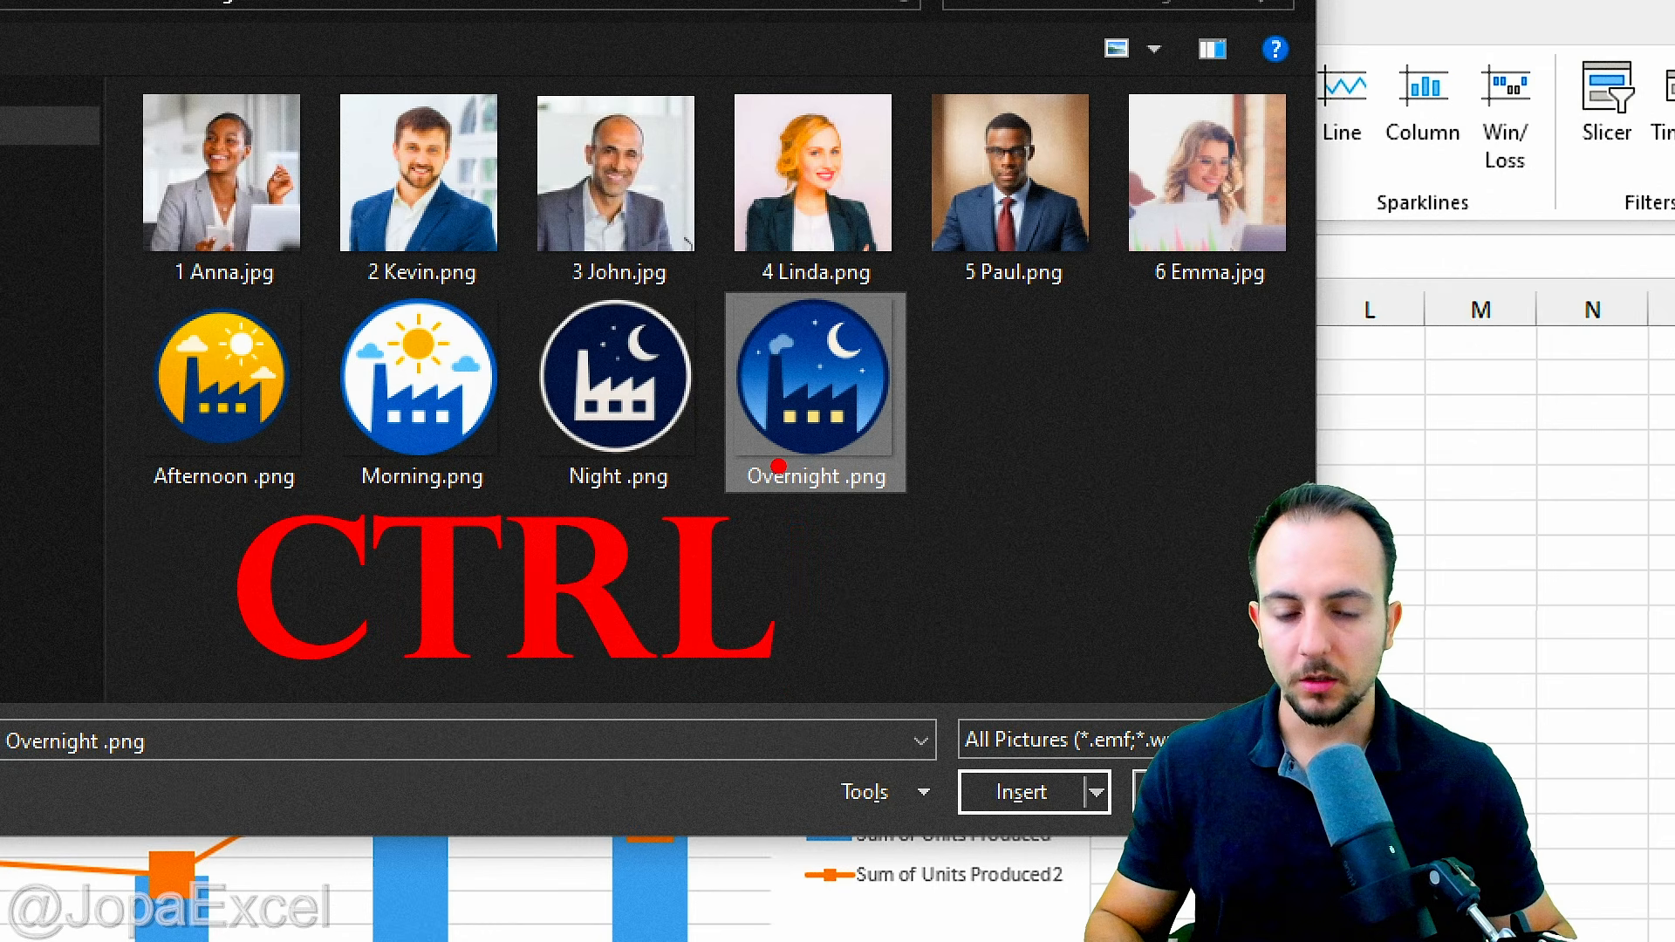
{"action": "left_click", "coordinate": [673, 417], "text": "ctrl"}
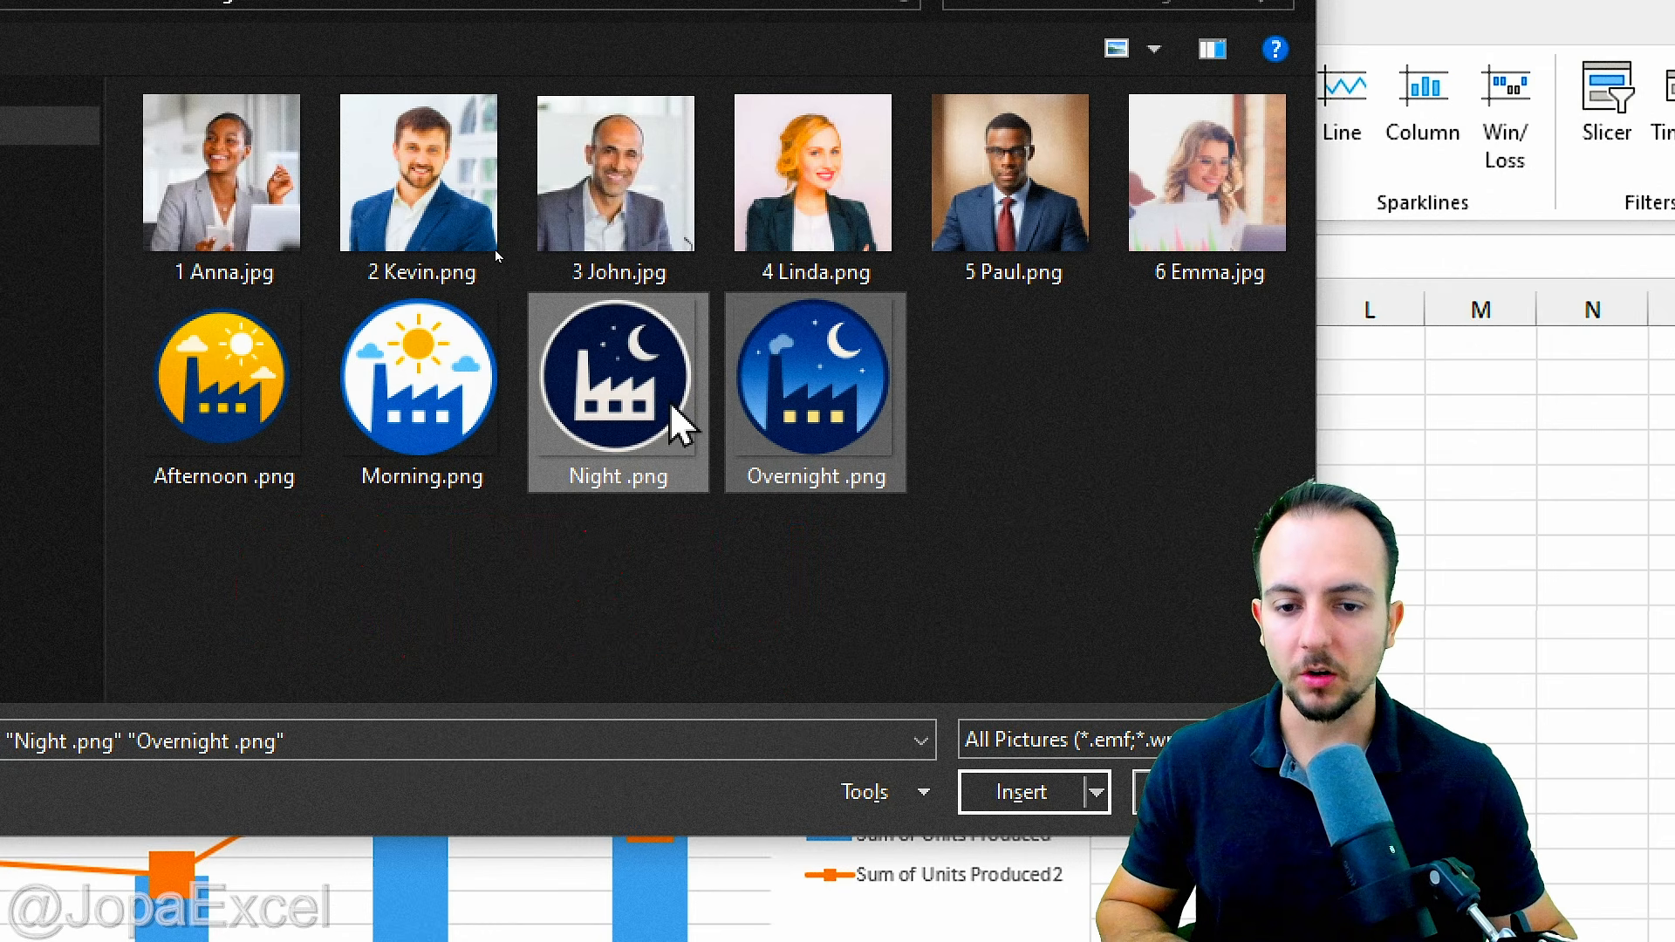
{"action": "left_click", "coordinate": [419, 419], "text": "ctrl"}
{"action": "left_click", "coordinate": [223, 384], "text": "ctrl"}
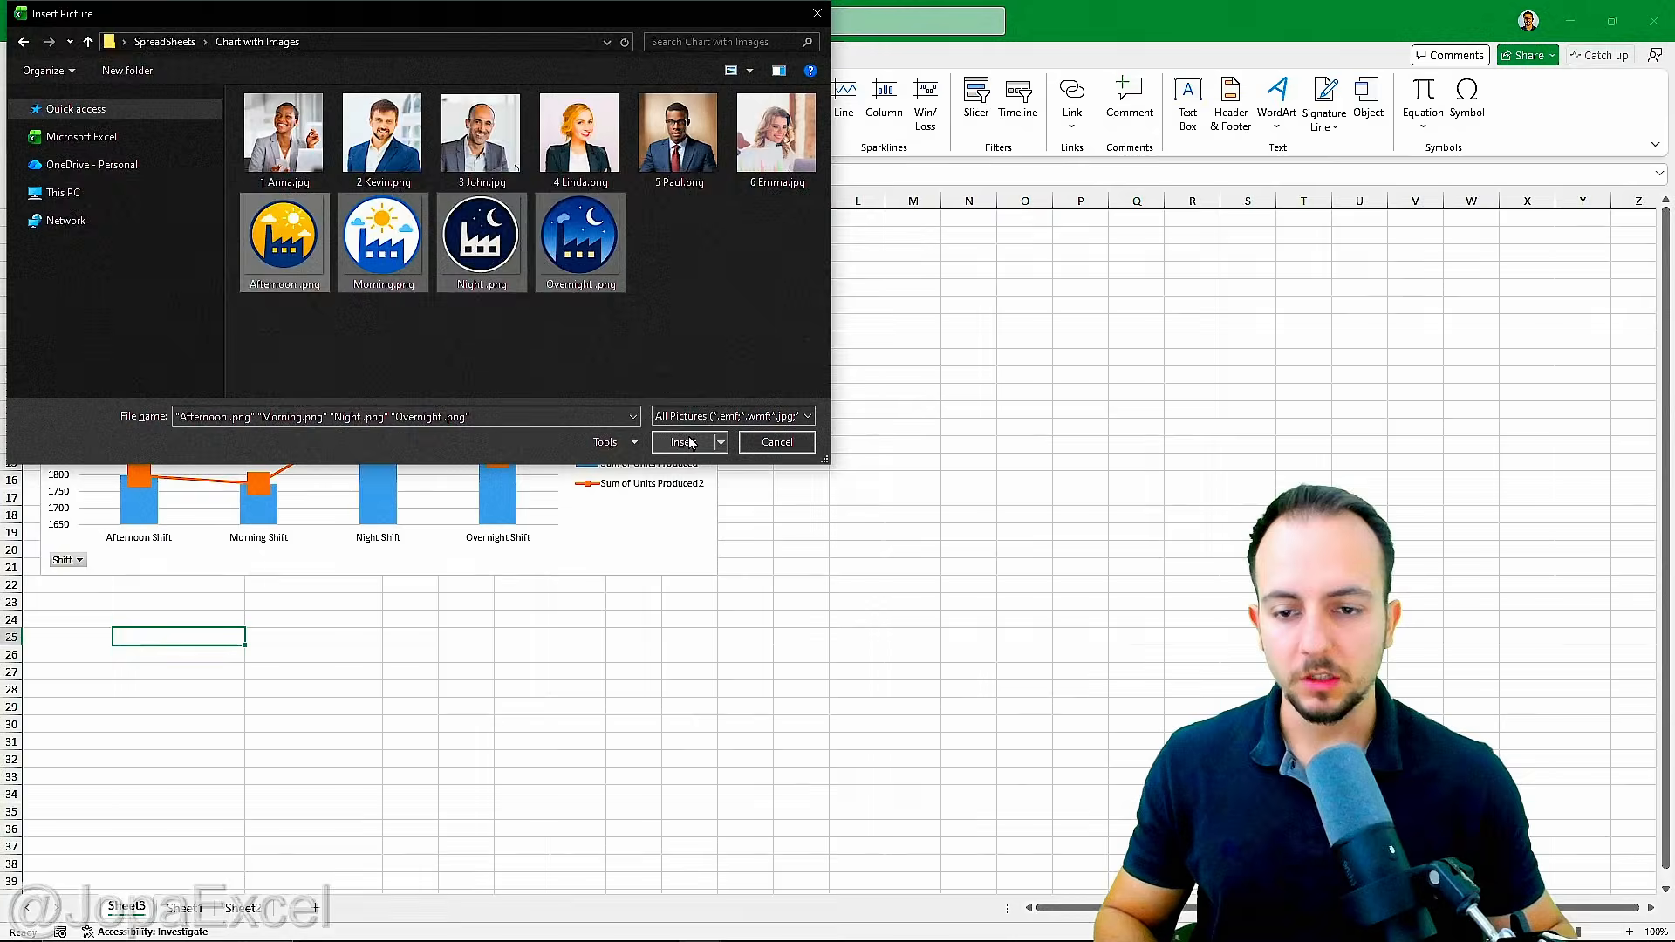
{"action": "left_click", "coordinate": [1021, 678]}
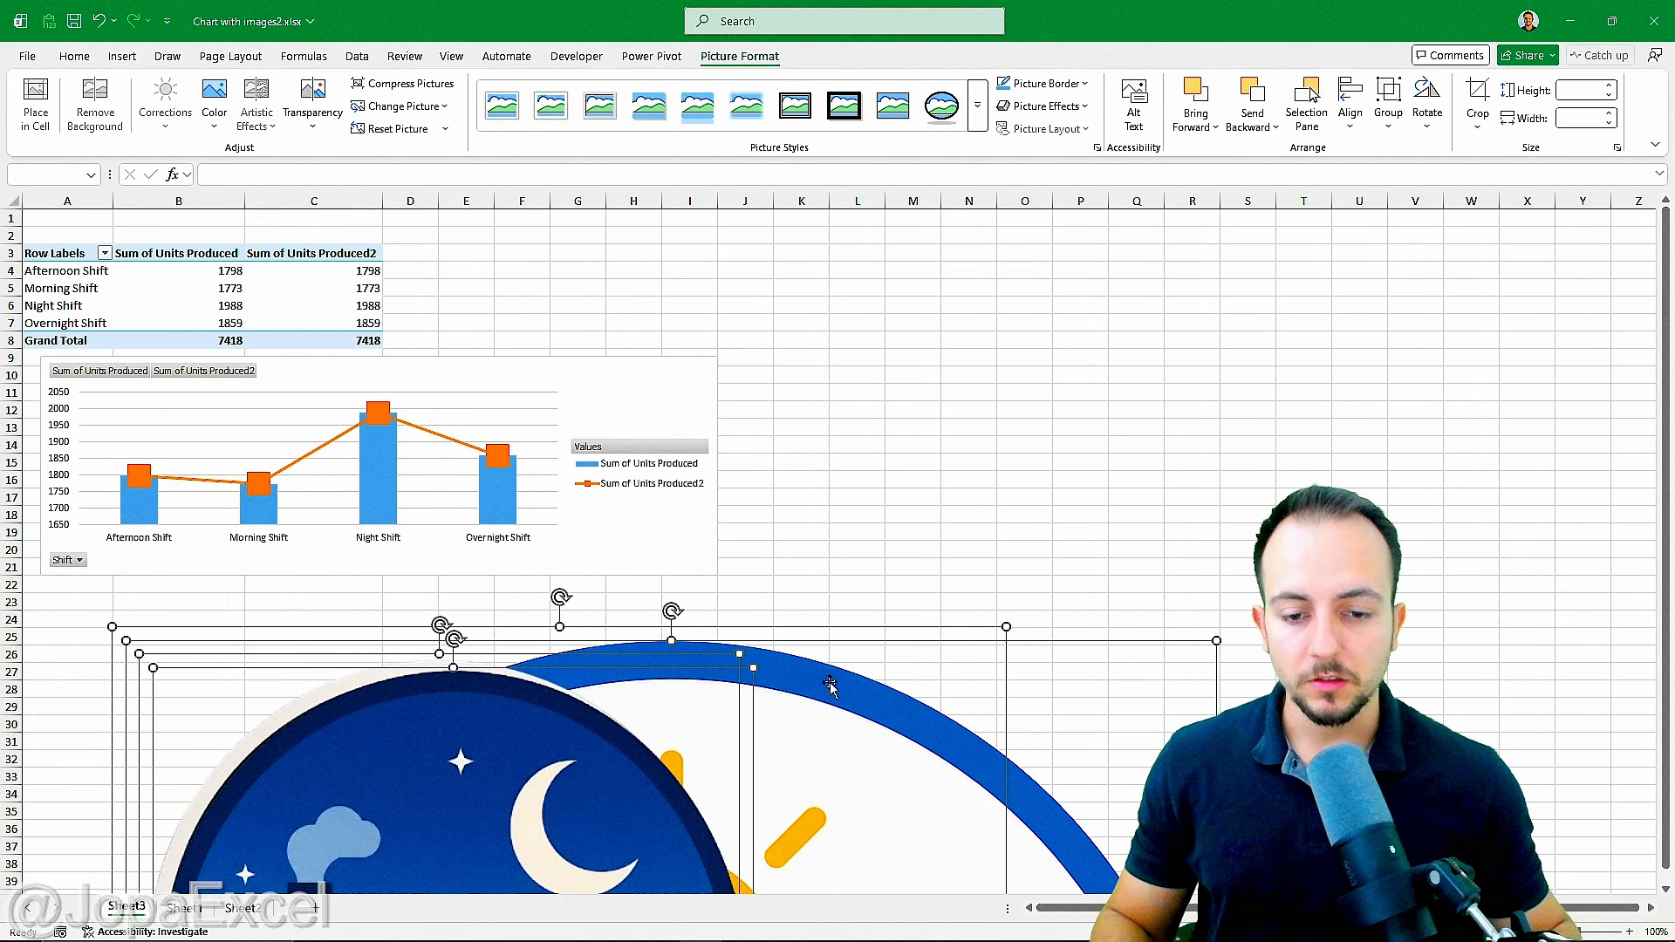
Step: Shrink the four inserted shift pictures together to small icons, from about 0.66 inches high for Overnight to 1.2 inches for Morning
{"action": "left_click_drag", "start_coordinate": [828, 705], "coordinate": [814, 318]}
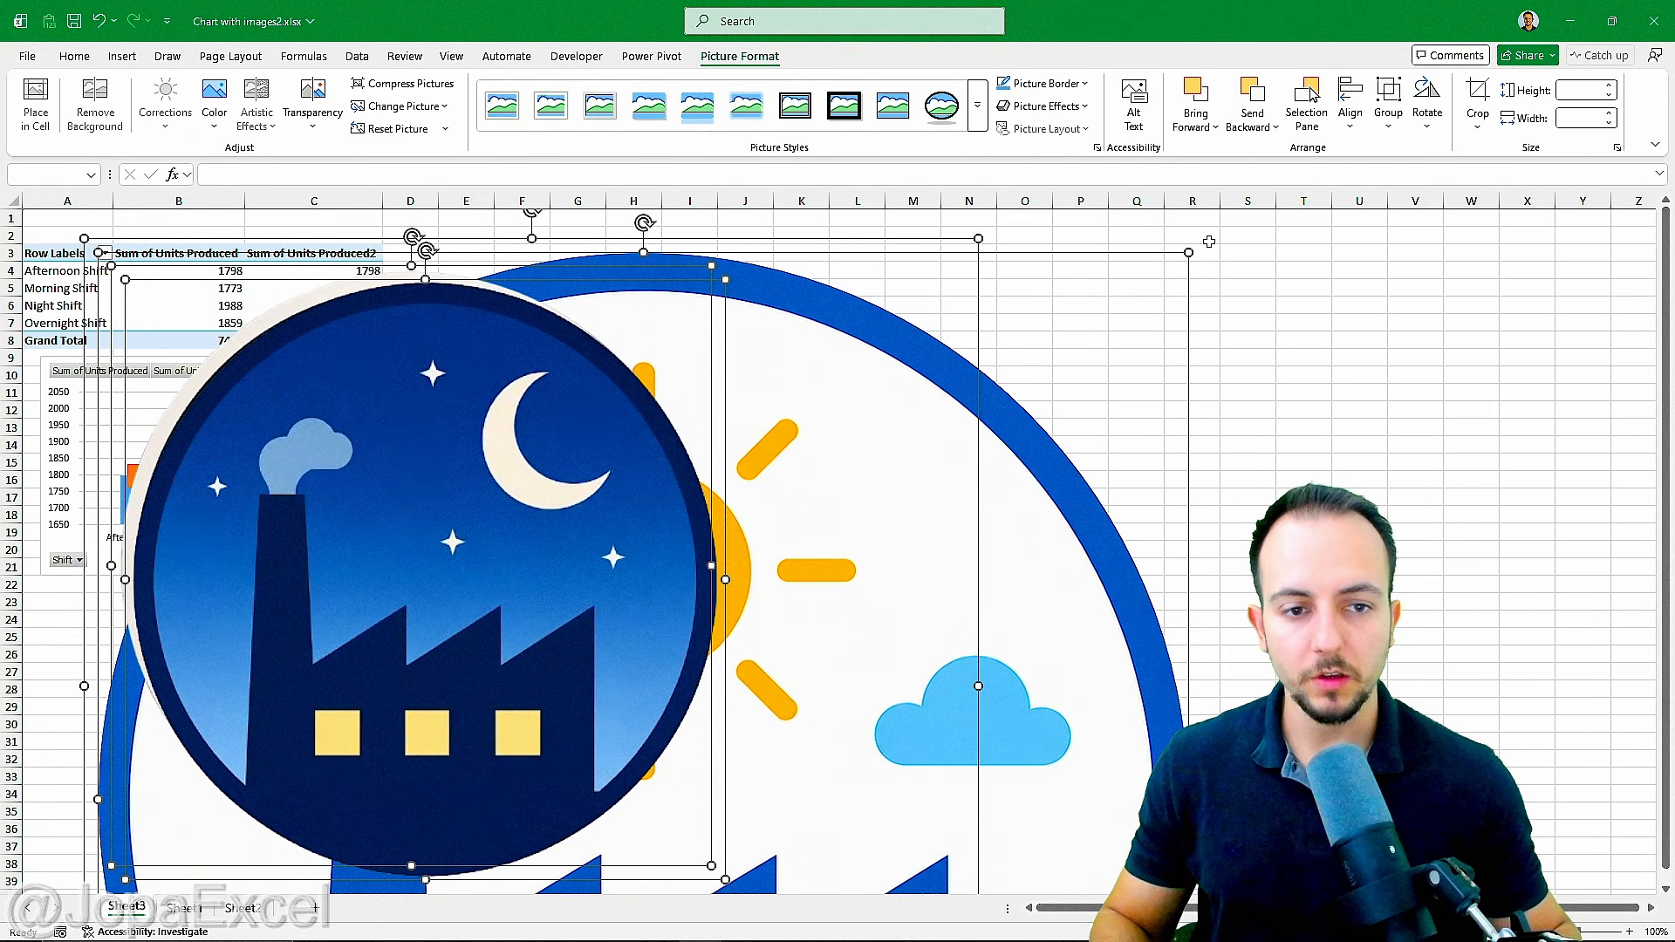
{"action": "left_click_drag", "start_coordinate": [1192, 252], "coordinate": [549, 864]}
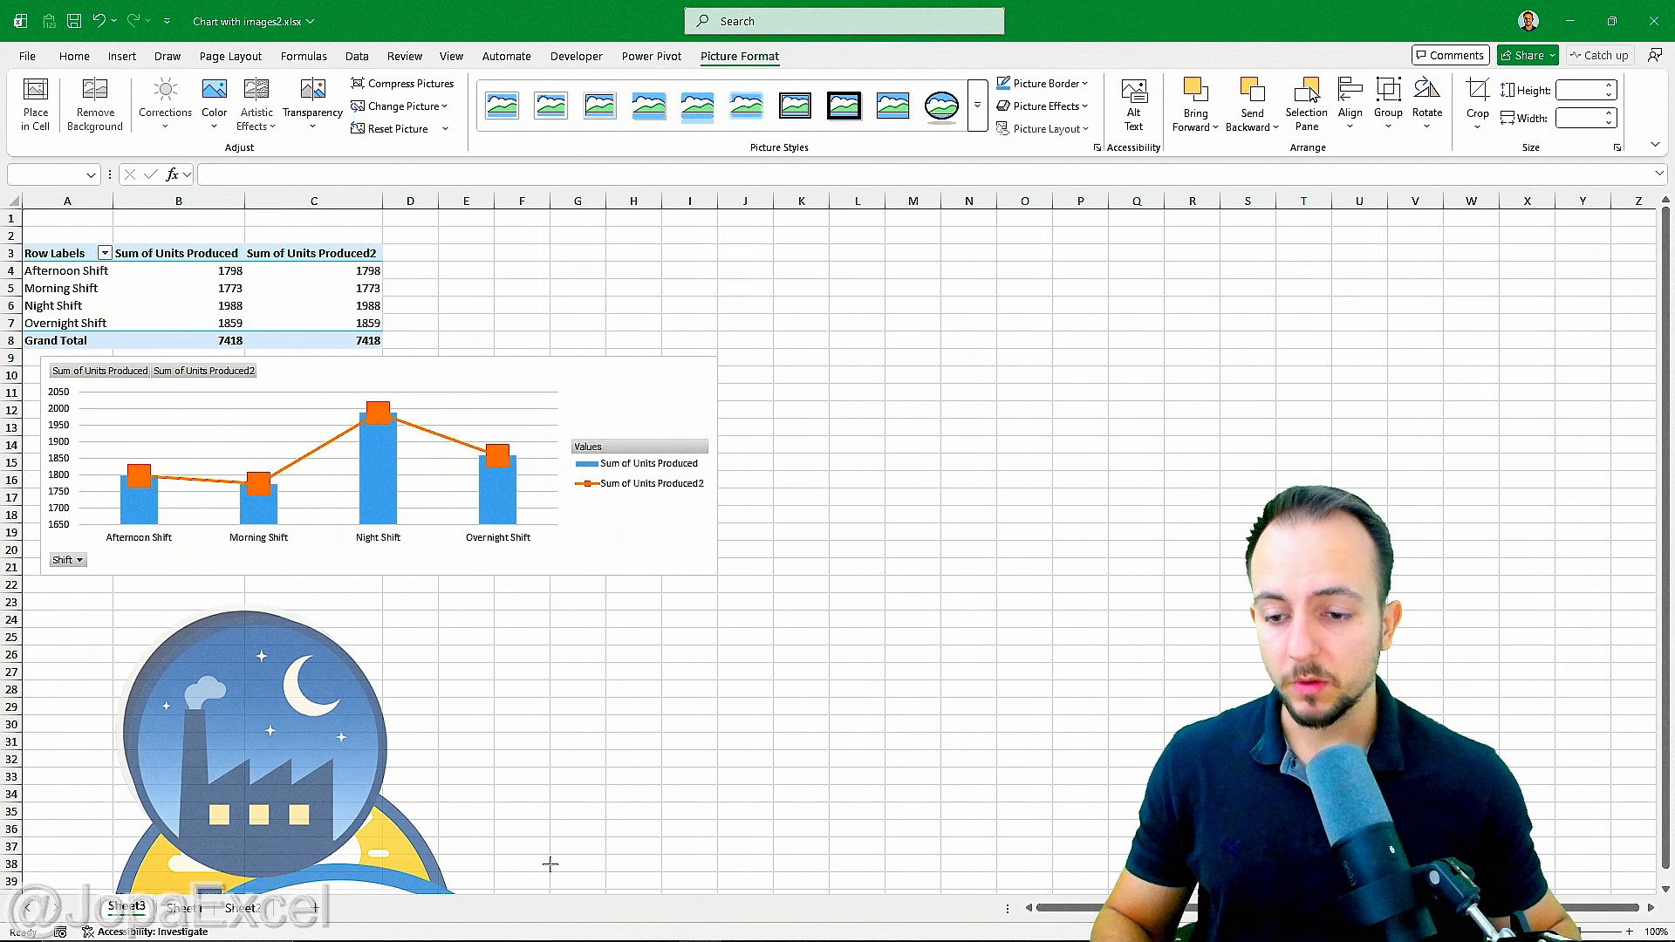
{"action": "left_click_drag", "start_coordinate": [462, 819], "coordinate": [626, 425]}
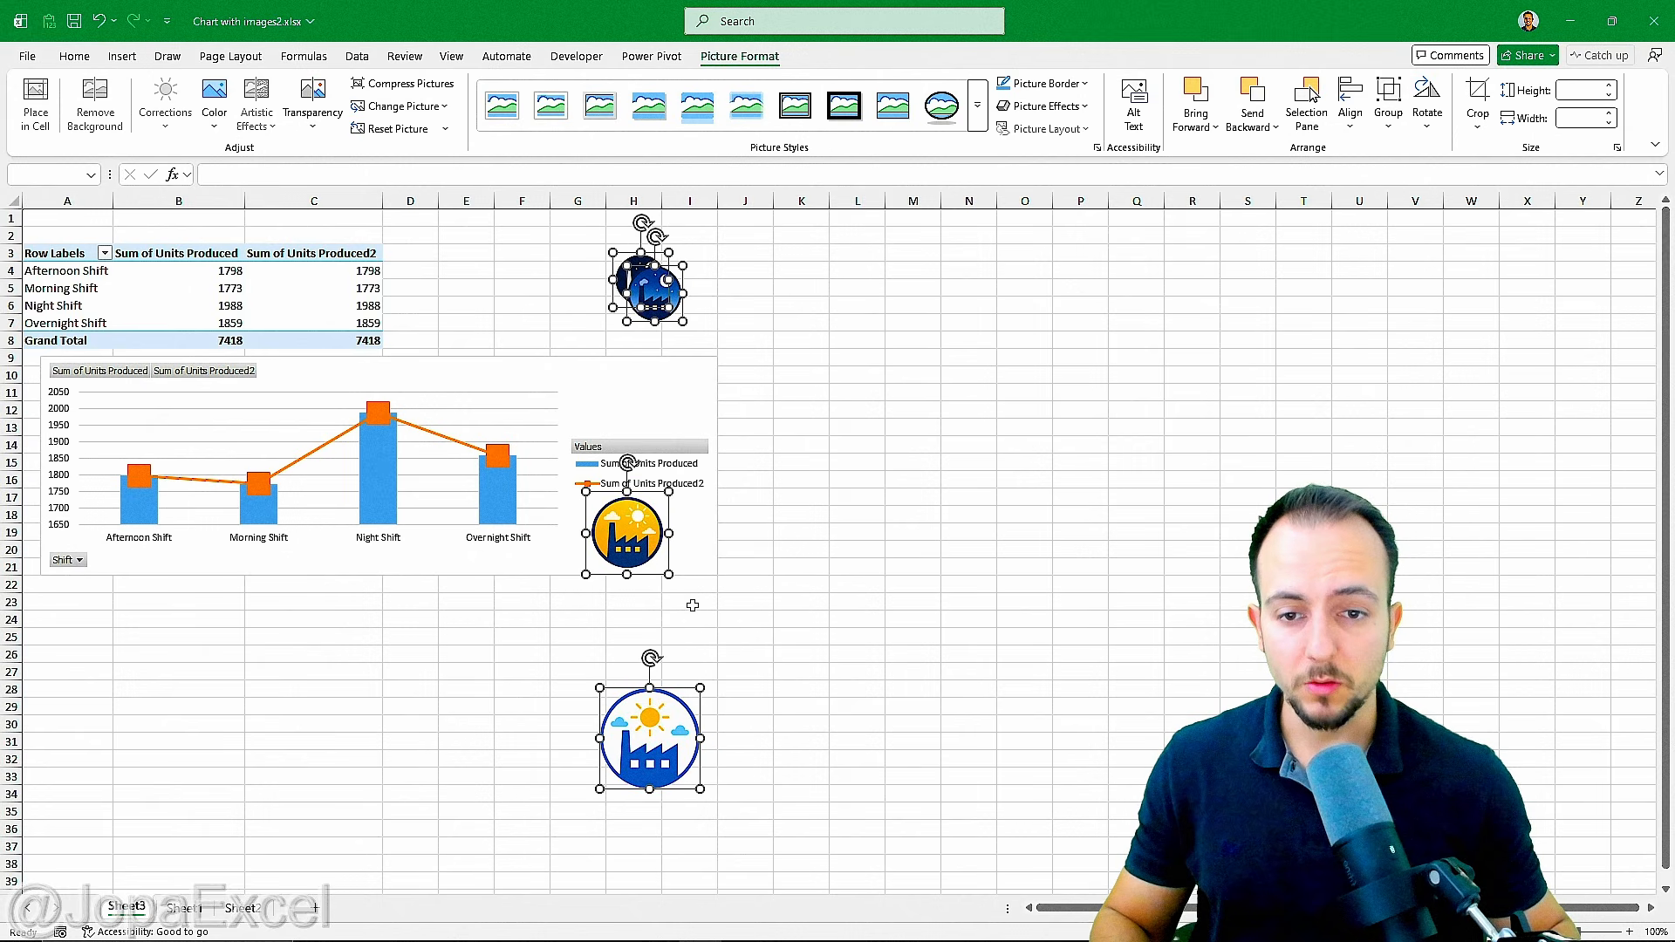
{"action": "left_click", "coordinate": [840, 354]}
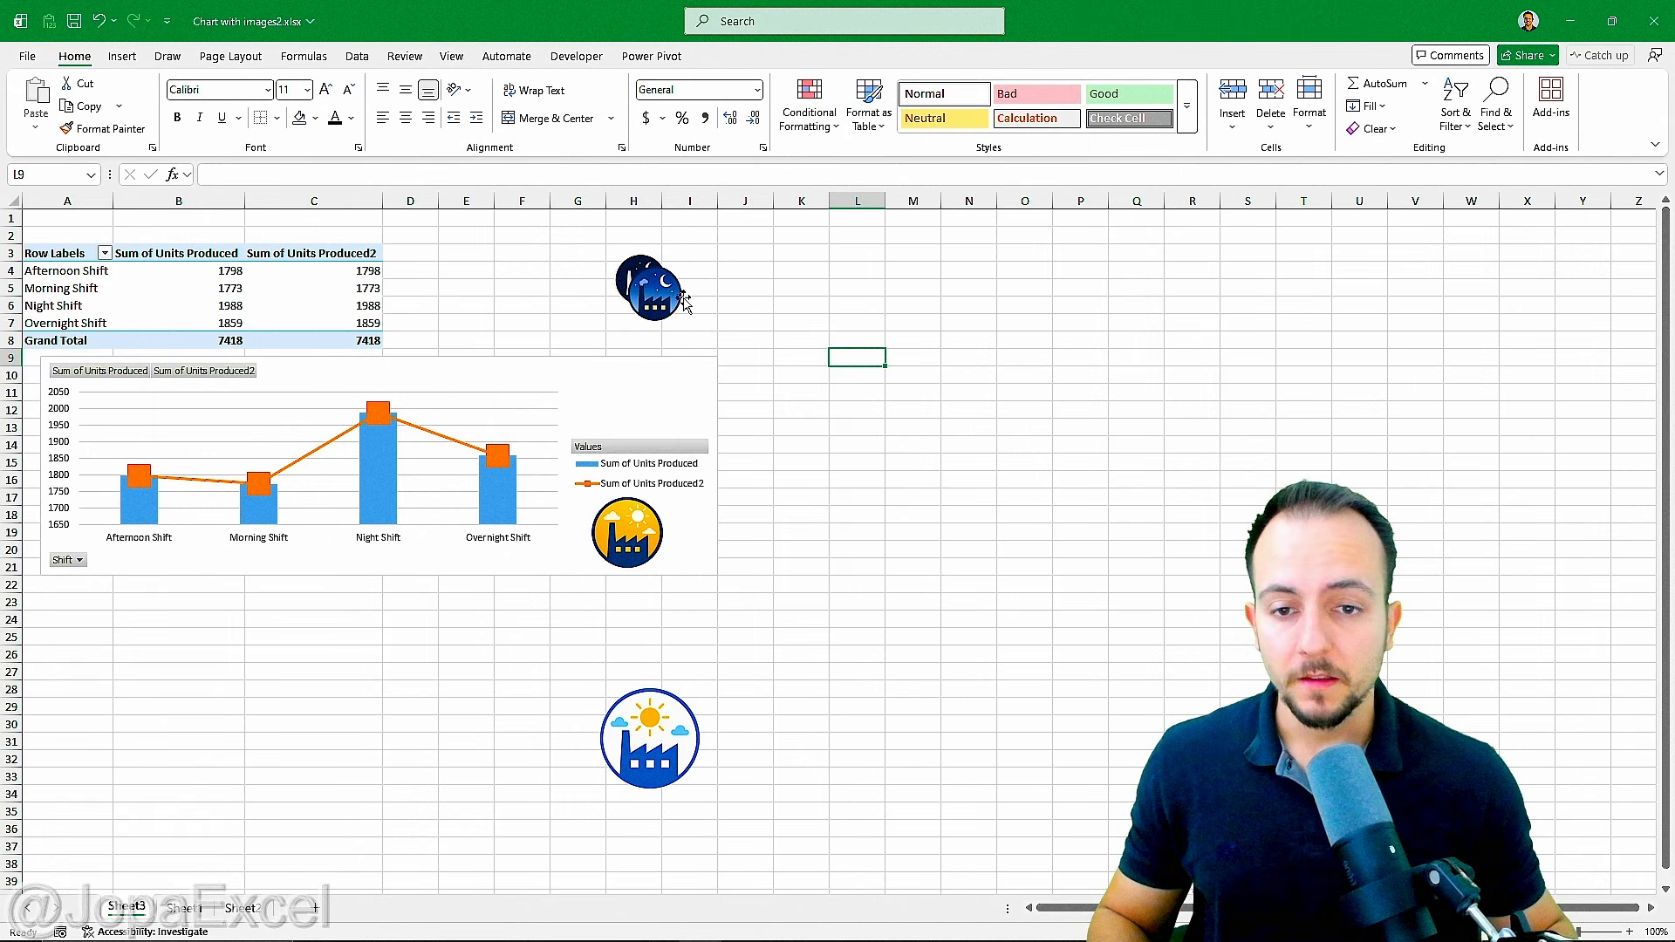
Step: Line up the shift icons in a row below the chart, in the order Overnight, Night, Afternoon, Morning
{"action": "left_click_drag", "start_coordinate": [650, 292], "coordinate": [90, 656]}
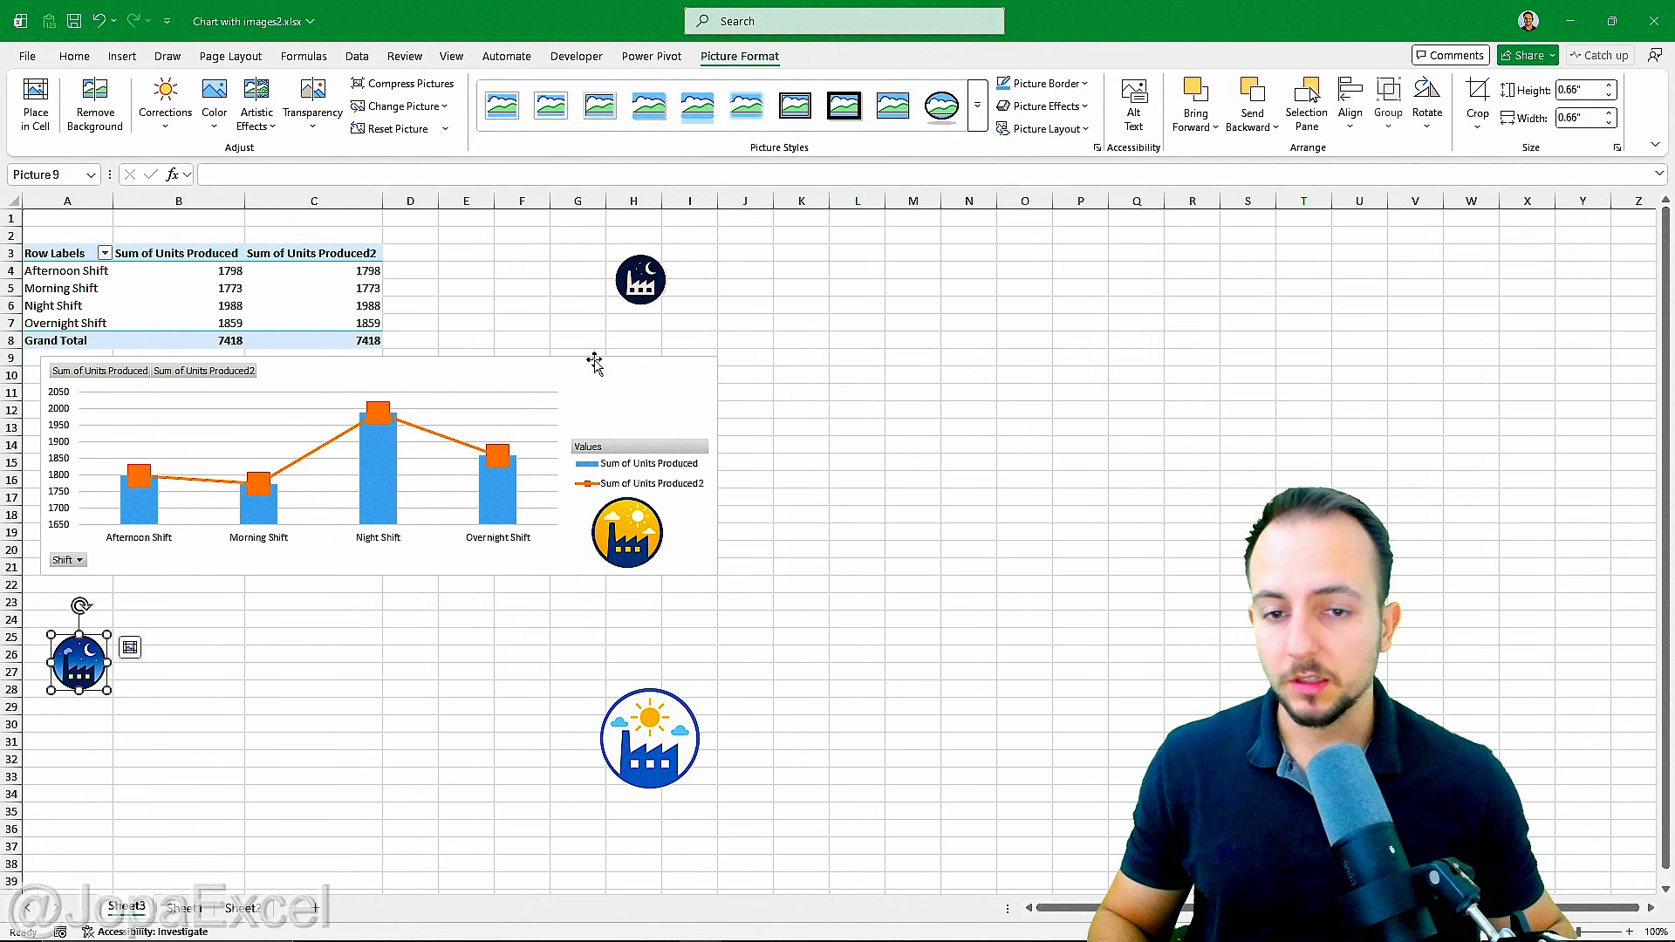
{"action": "left_click_drag", "start_coordinate": [650, 293], "coordinate": [146, 685]}
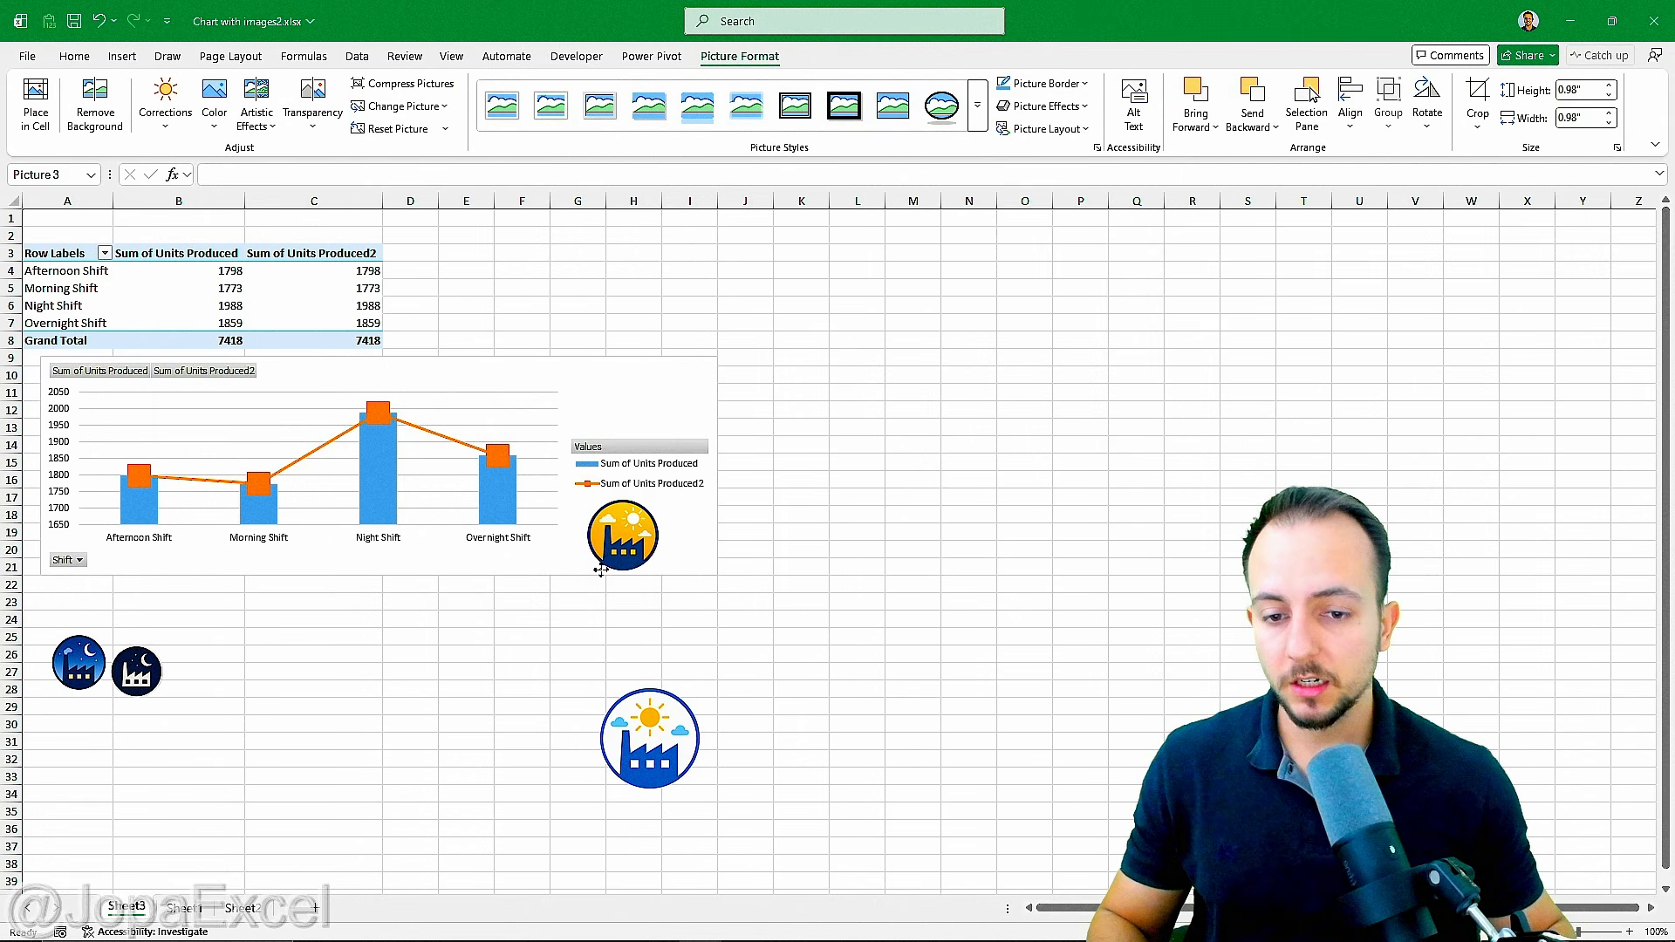
{"action": "left_click_drag", "start_coordinate": [627, 534], "coordinate": [221, 665]}
{"action": "left_click_drag", "start_coordinate": [606, 738], "coordinate": [302, 658]}
{"action": "left_click", "coordinate": [510, 709]}
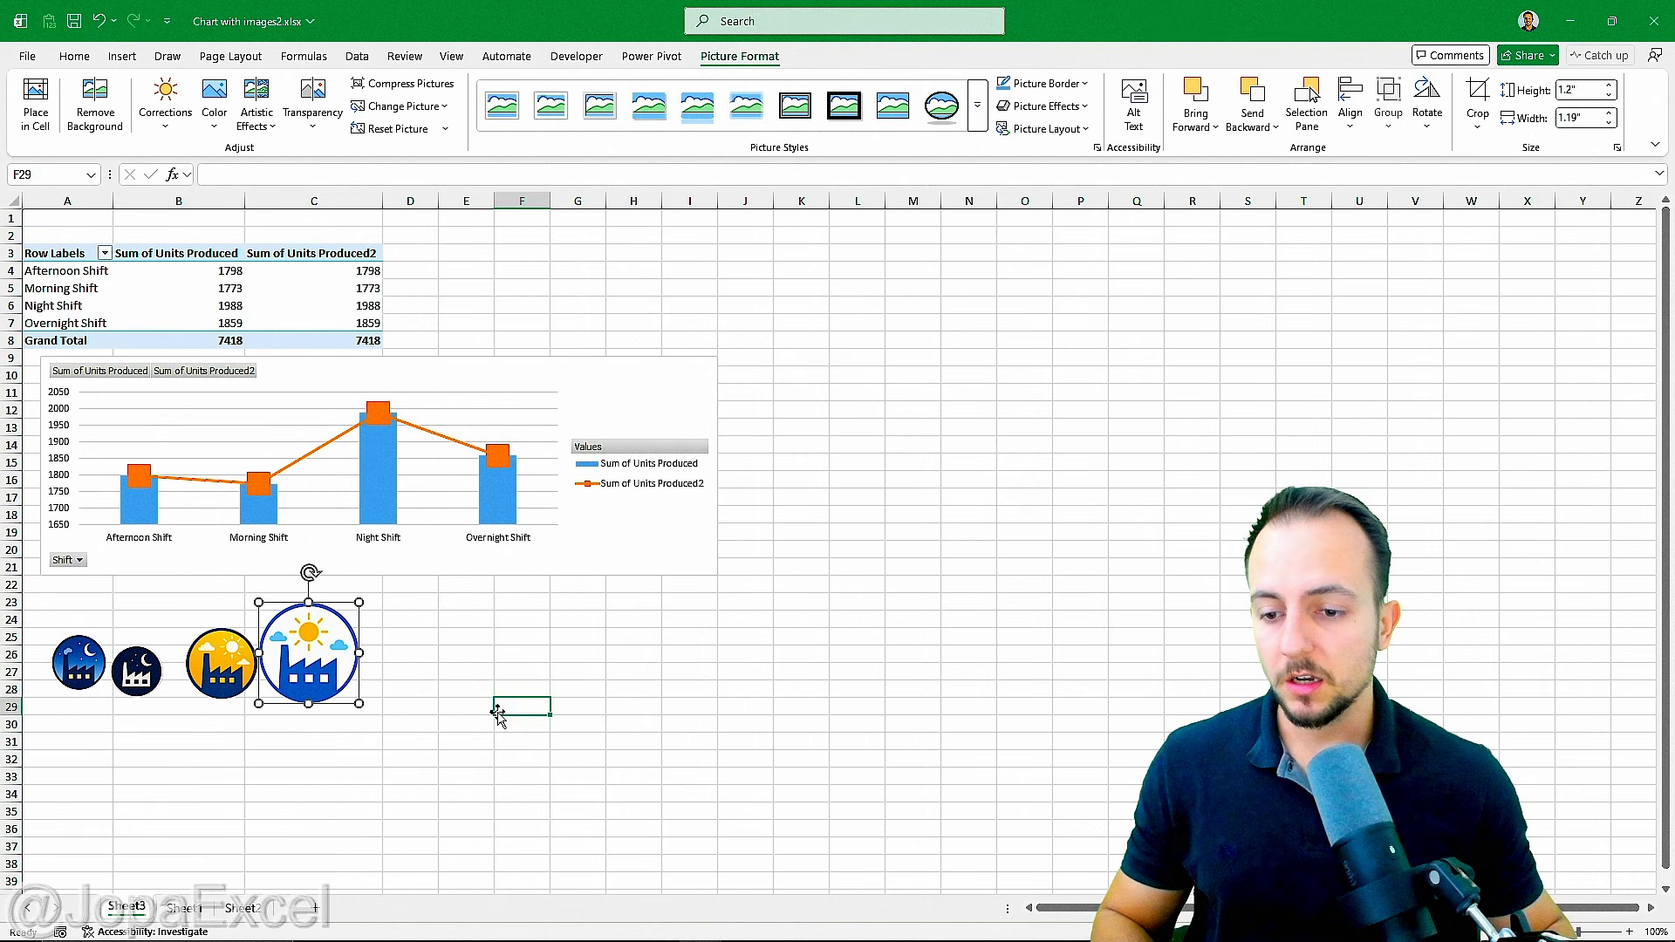
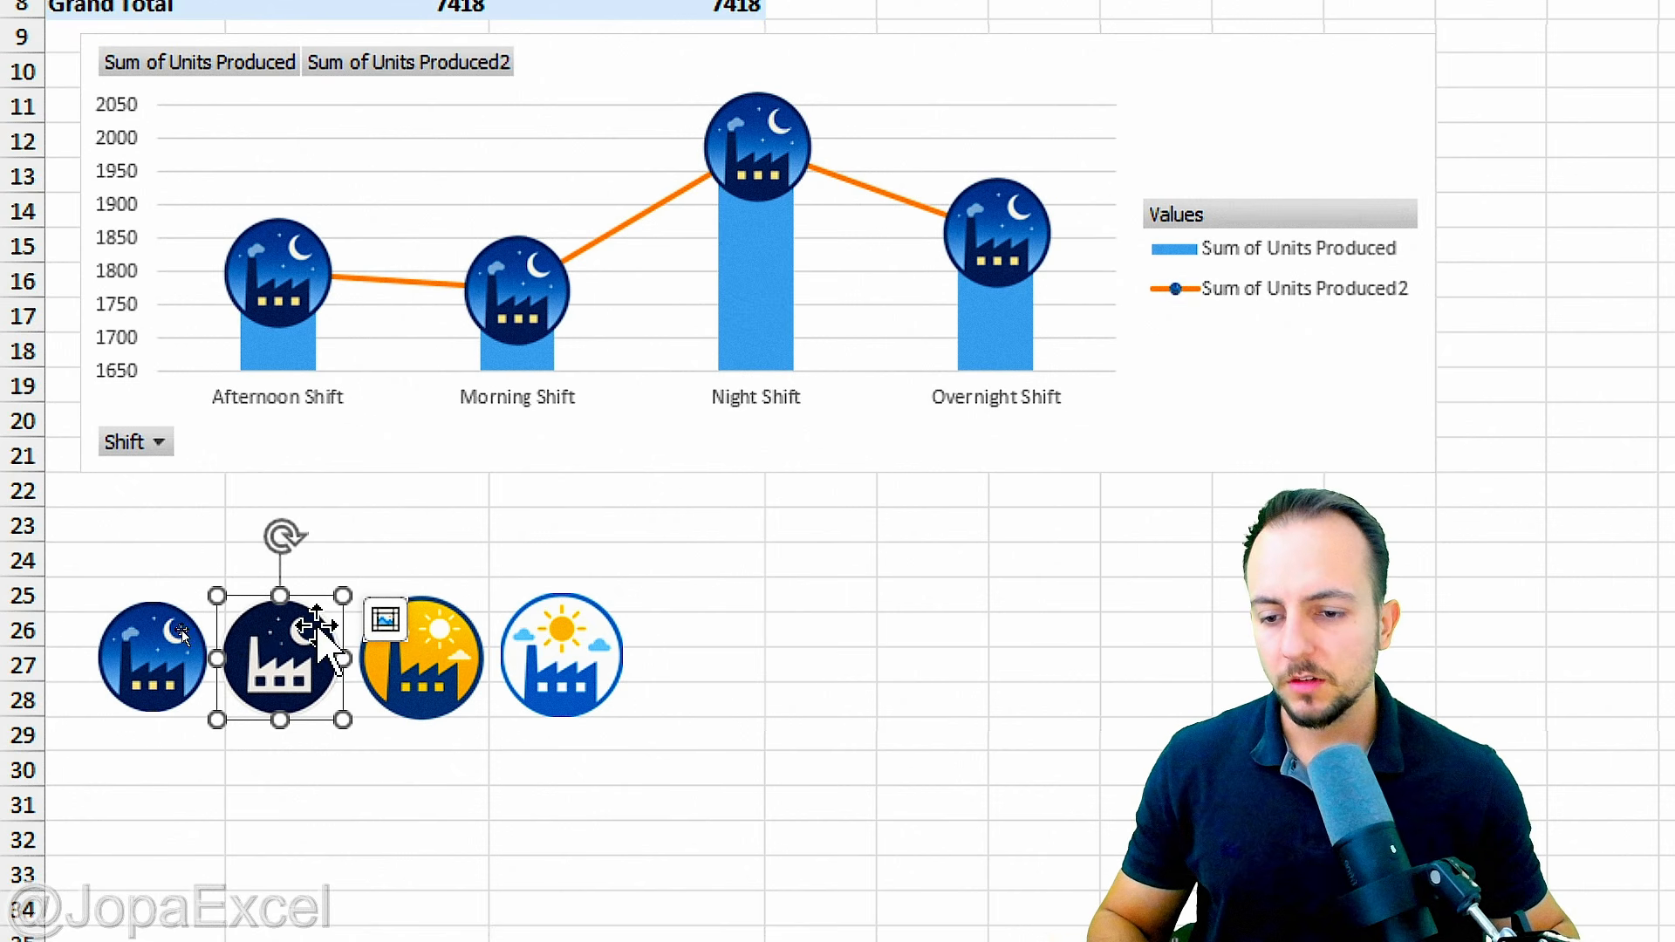
Step: Replace the Overnight Shift marker in the chart with the dark navy factory-and-moon icon
{"action": "scroll", "coordinate": [970, 117], "scroll_direction": "up", "scroll_amount": 2}
{"action": "left_click", "coordinate": [1023, 426]}
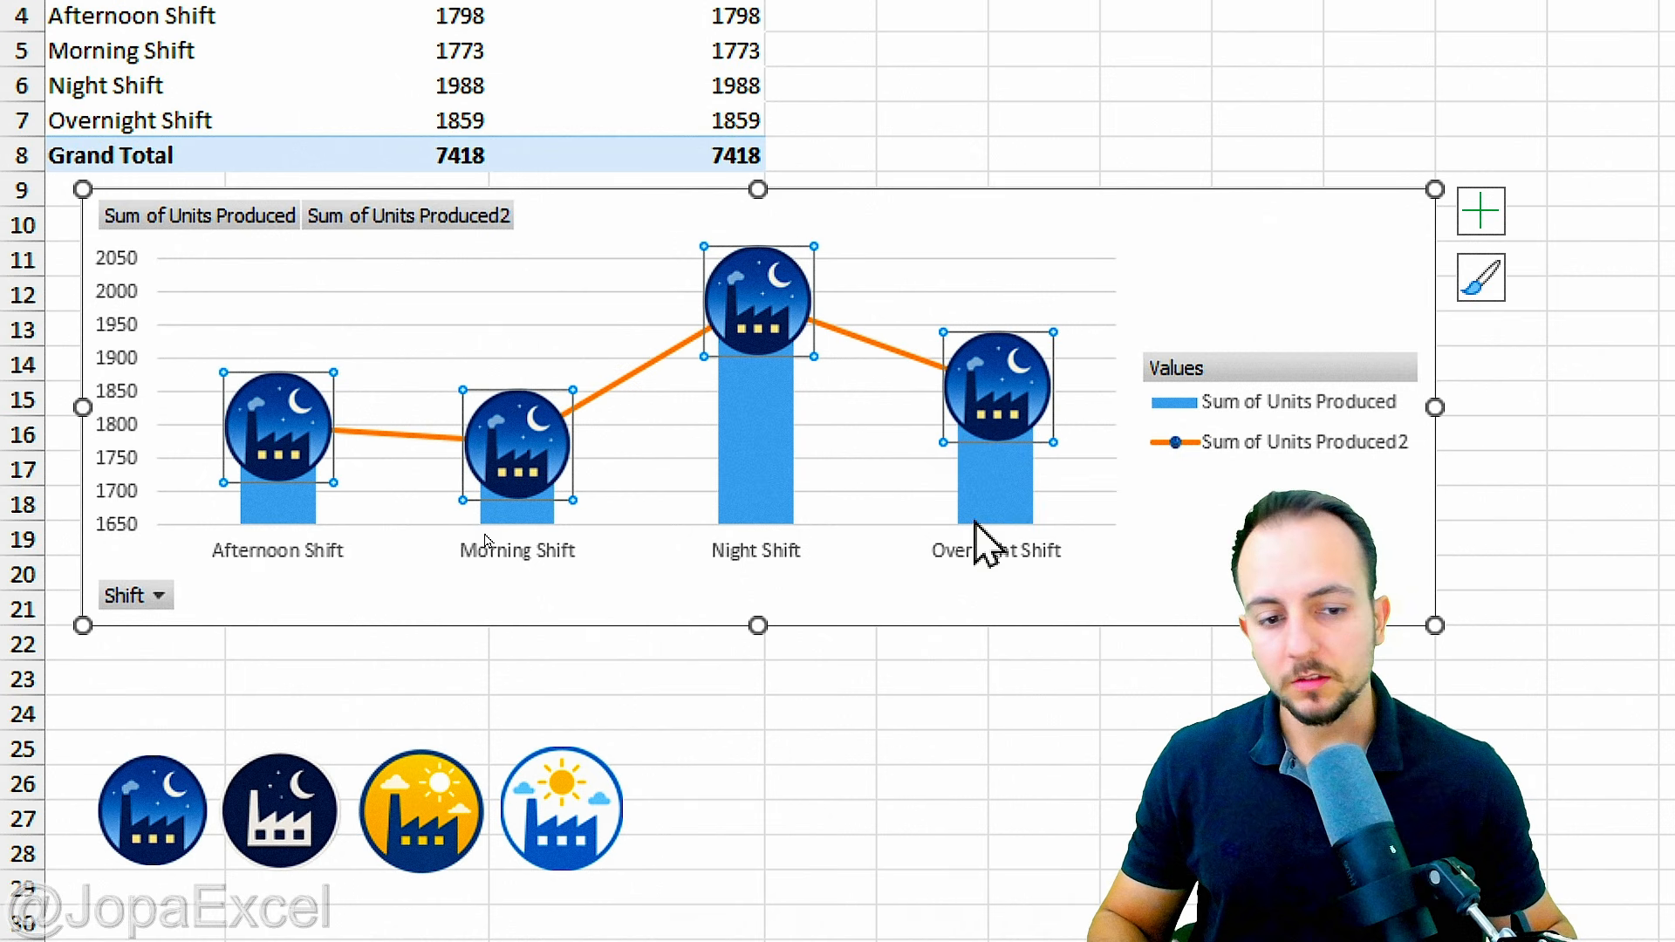
{"action": "left_click", "coordinate": [1003, 388]}
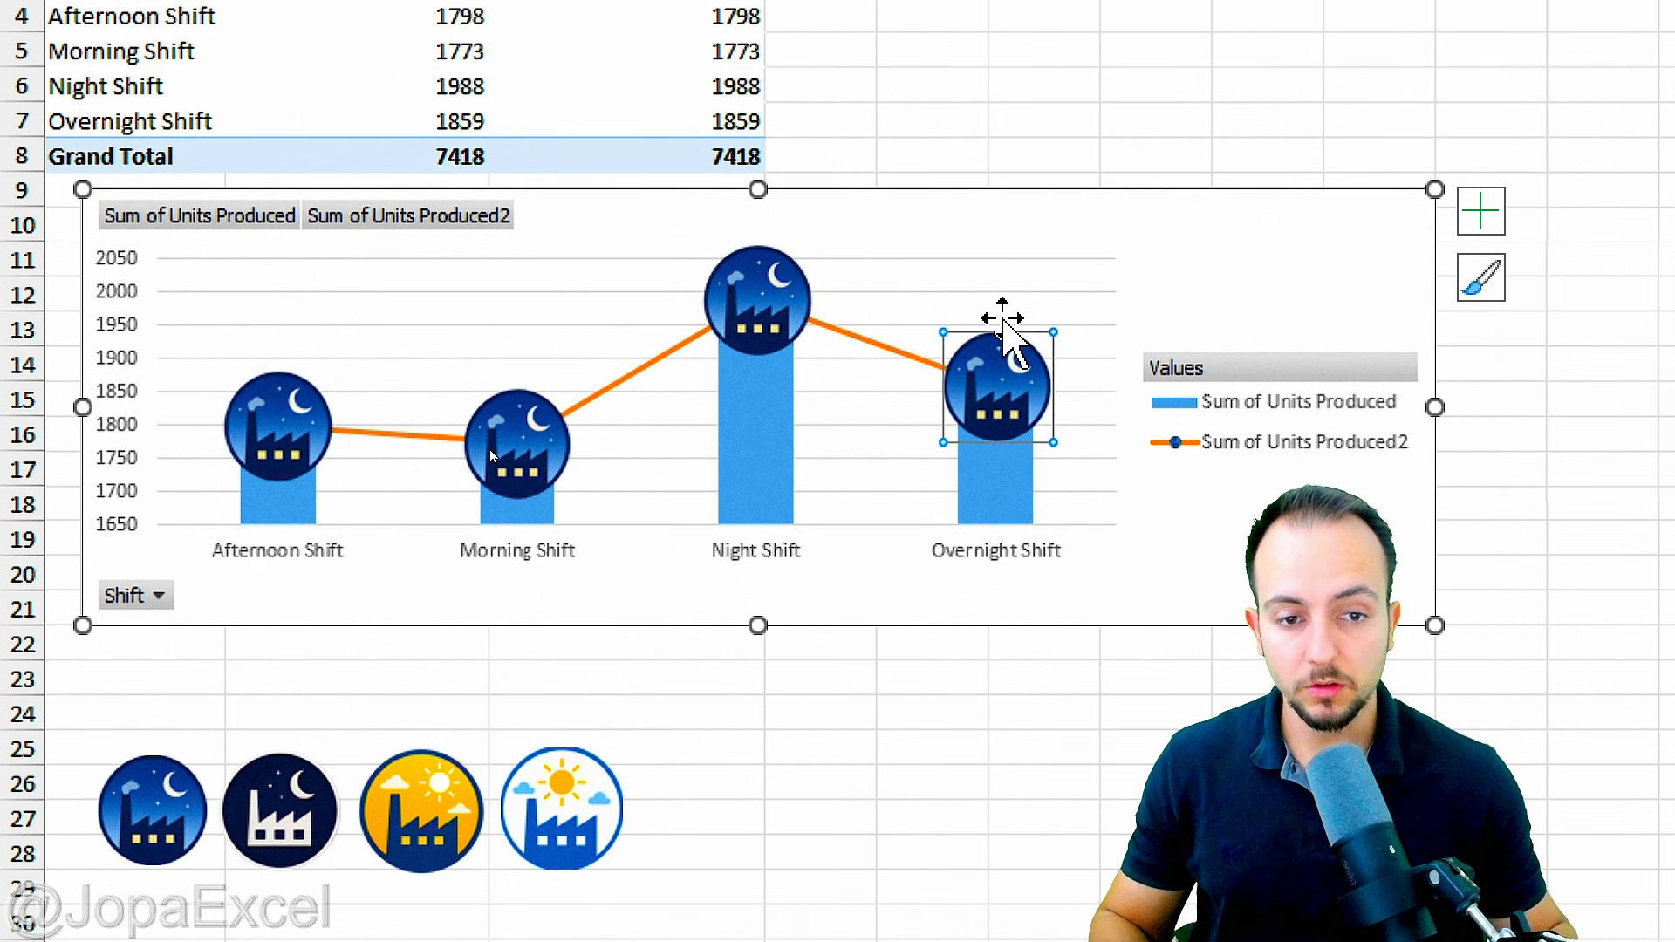
{"action": "mouse_move", "coordinate": [1042, 294]}
{"action": "left_mouse_down"}
{"action": "mouse_move", "coordinate": [957, 440]}
{"action": "mouse_move", "coordinate": [1047, 291]}
{"action": "left_mouse_up"}
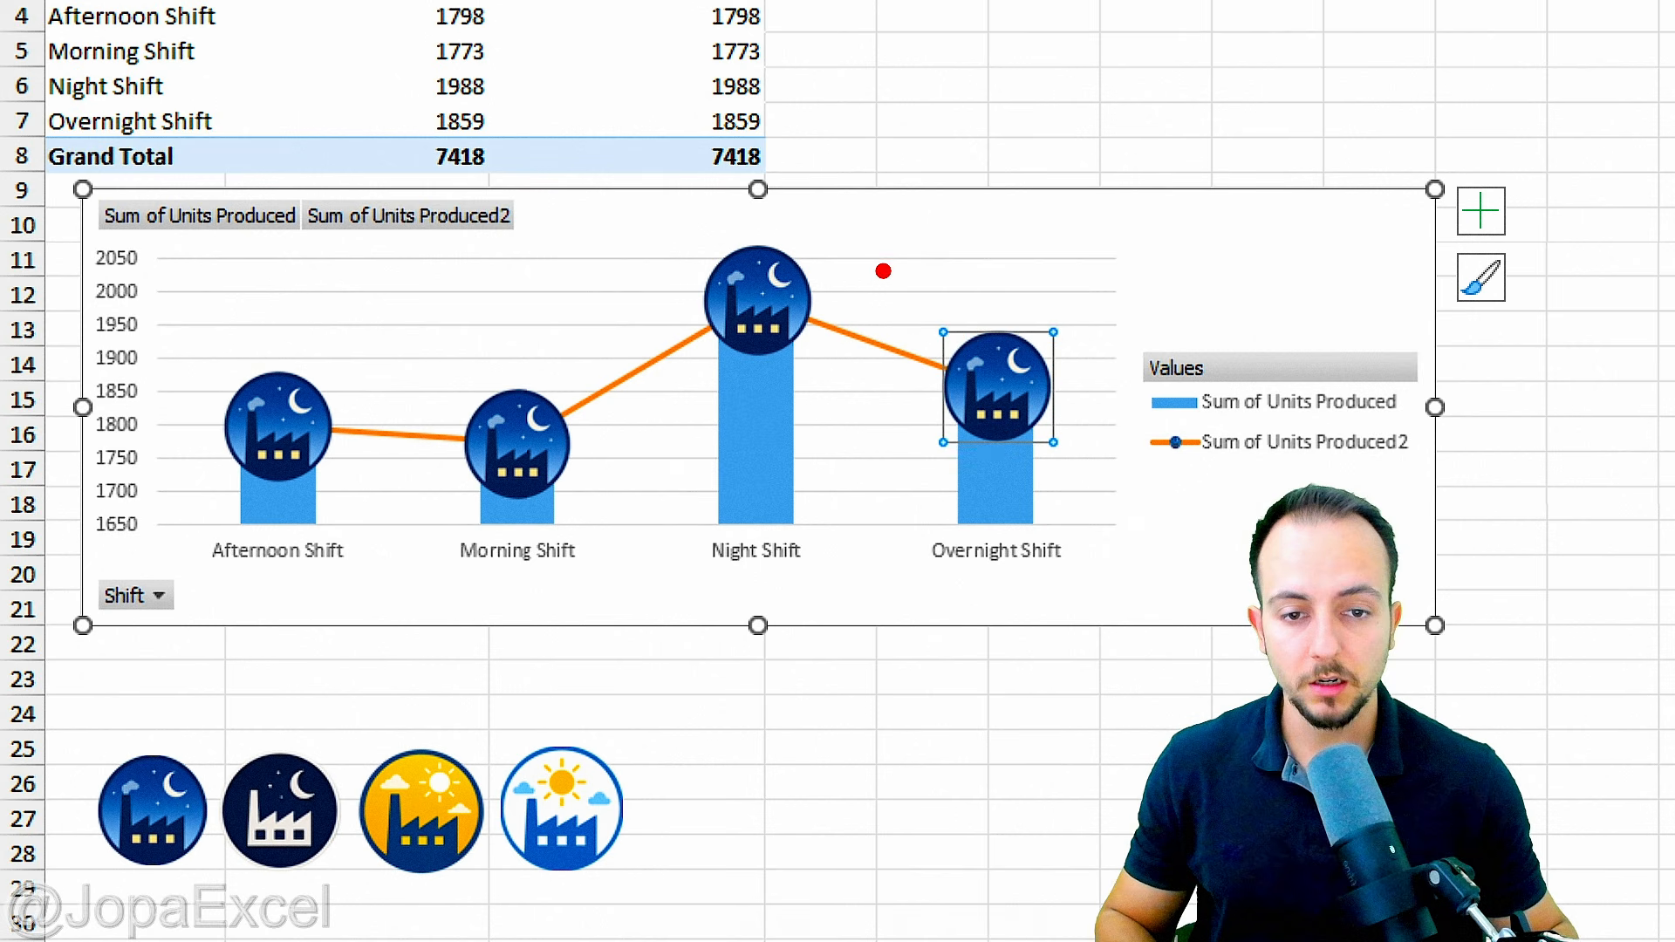
{"action": "key", "text": "ctrl+v"}
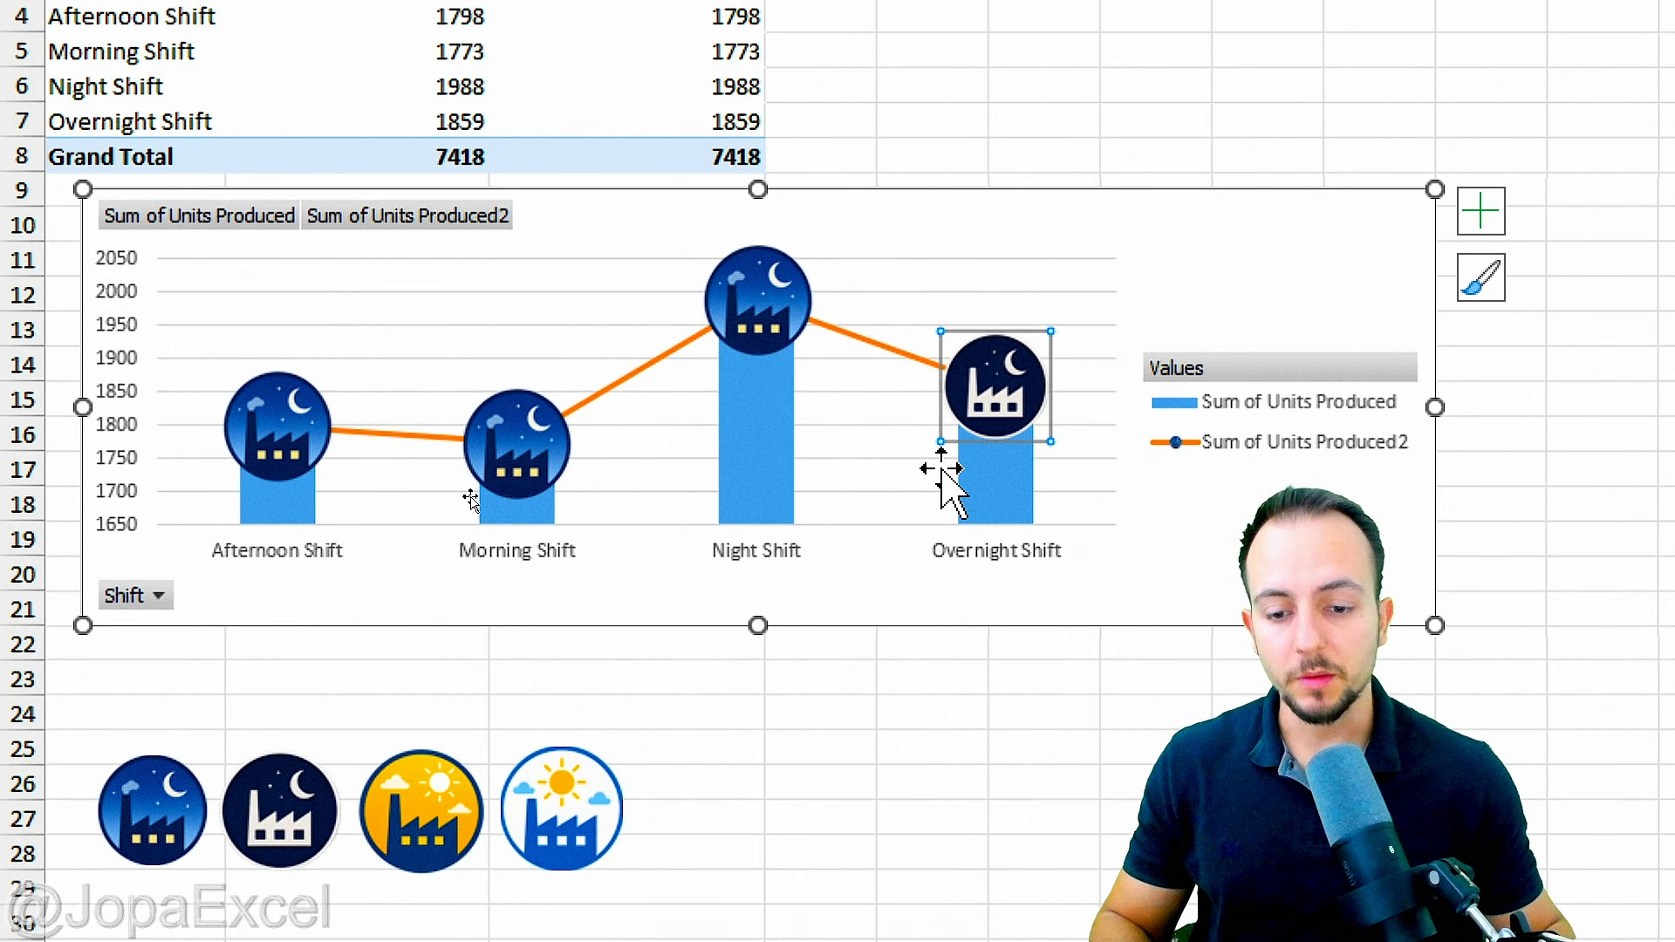
Step: Replace the Morning Shift marker in the chart with the white factory-and-sun icon from the row below
{"action": "scroll", "coordinate": [594, 710], "scroll_direction": "down", "scroll_amount": 1}
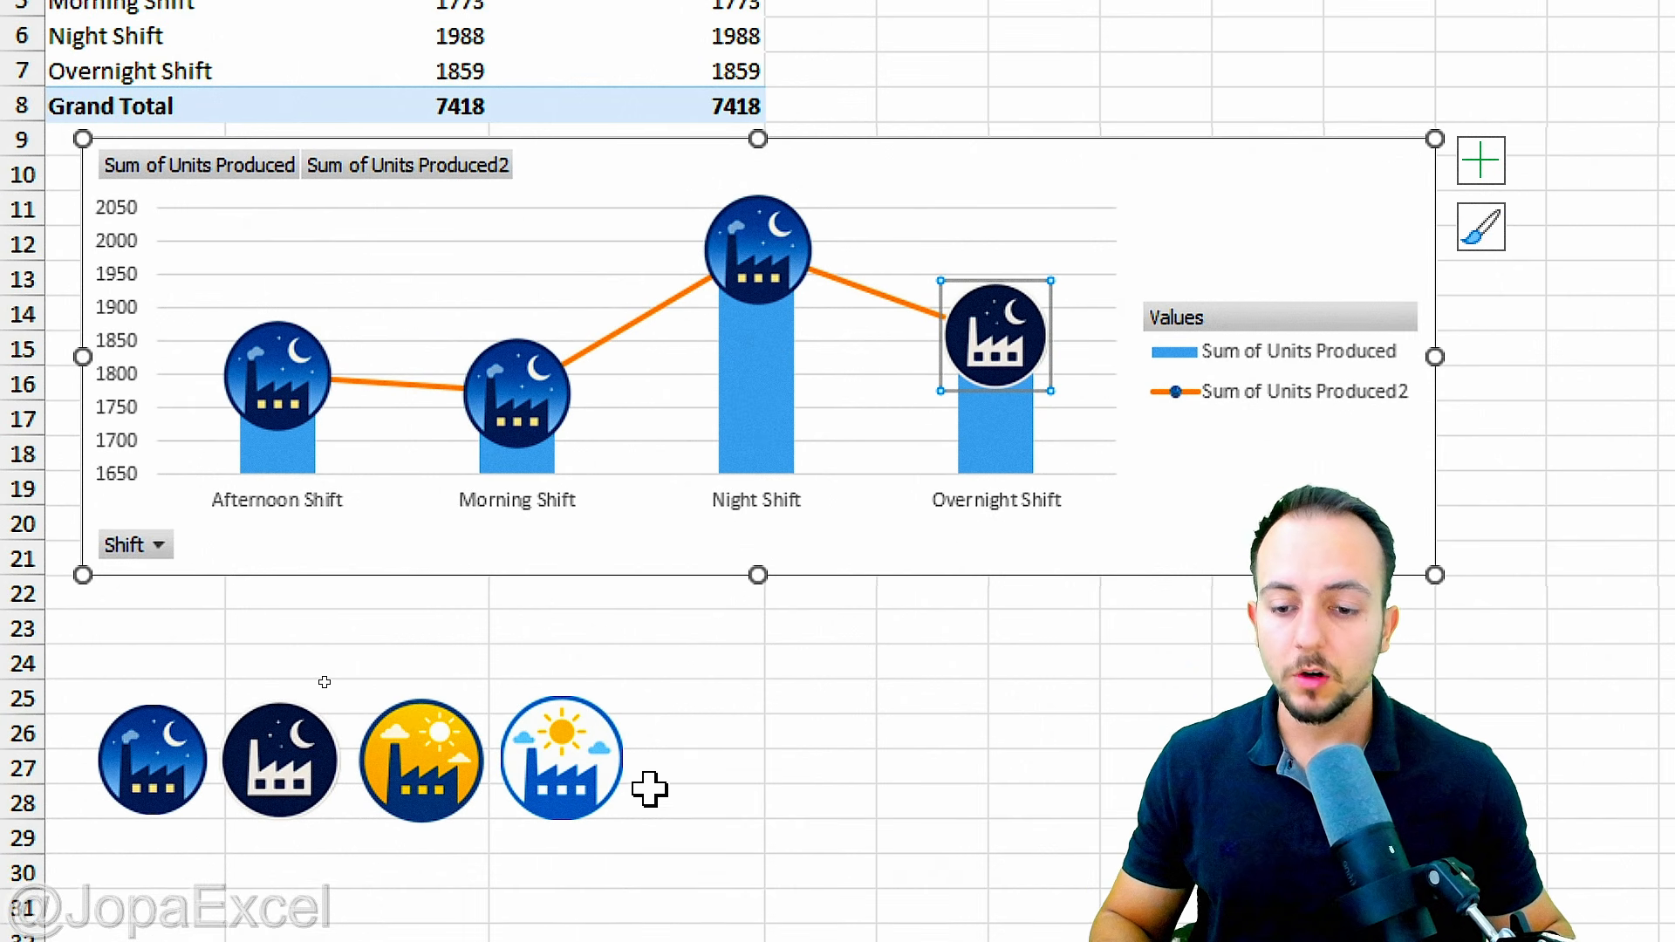
{"action": "scroll", "coordinate": [678, 818], "scroll_direction": "down", "scroll_amount": 1}
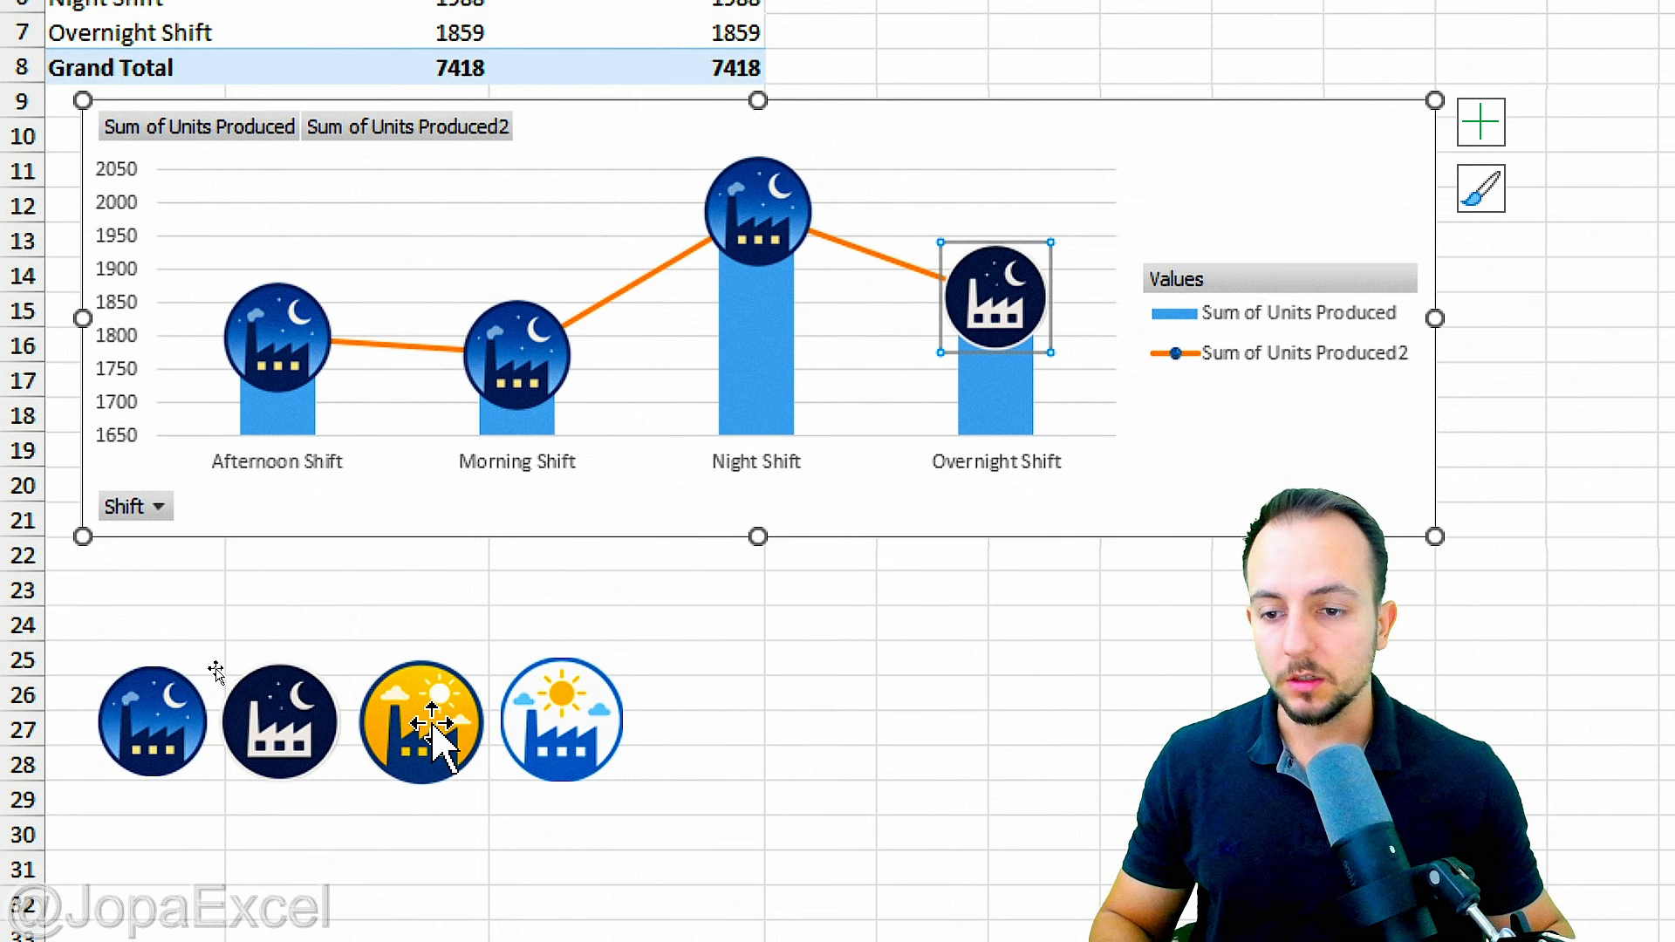
{"action": "left_click", "coordinate": [467, 724]}
{"action": "left_click", "coordinate": [561, 720]}
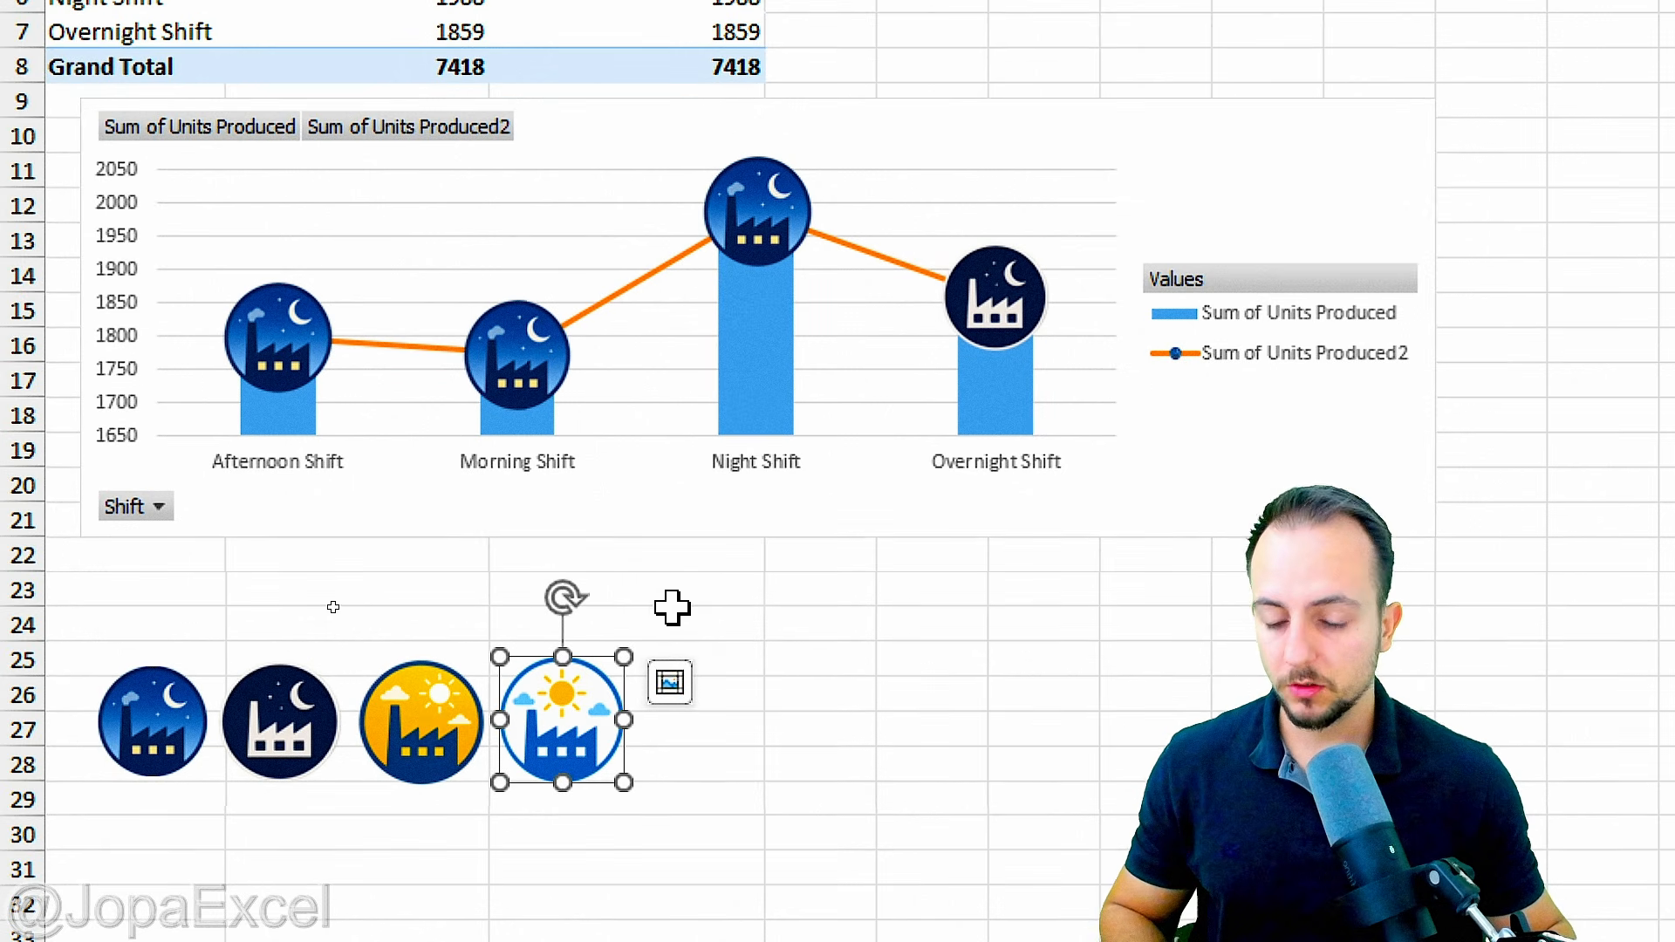
{"action": "left_click", "coordinate": [537, 336]}
{"action": "left_click", "coordinate": [537, 340]}
{"action": "key", "text": "ctrl+v"}
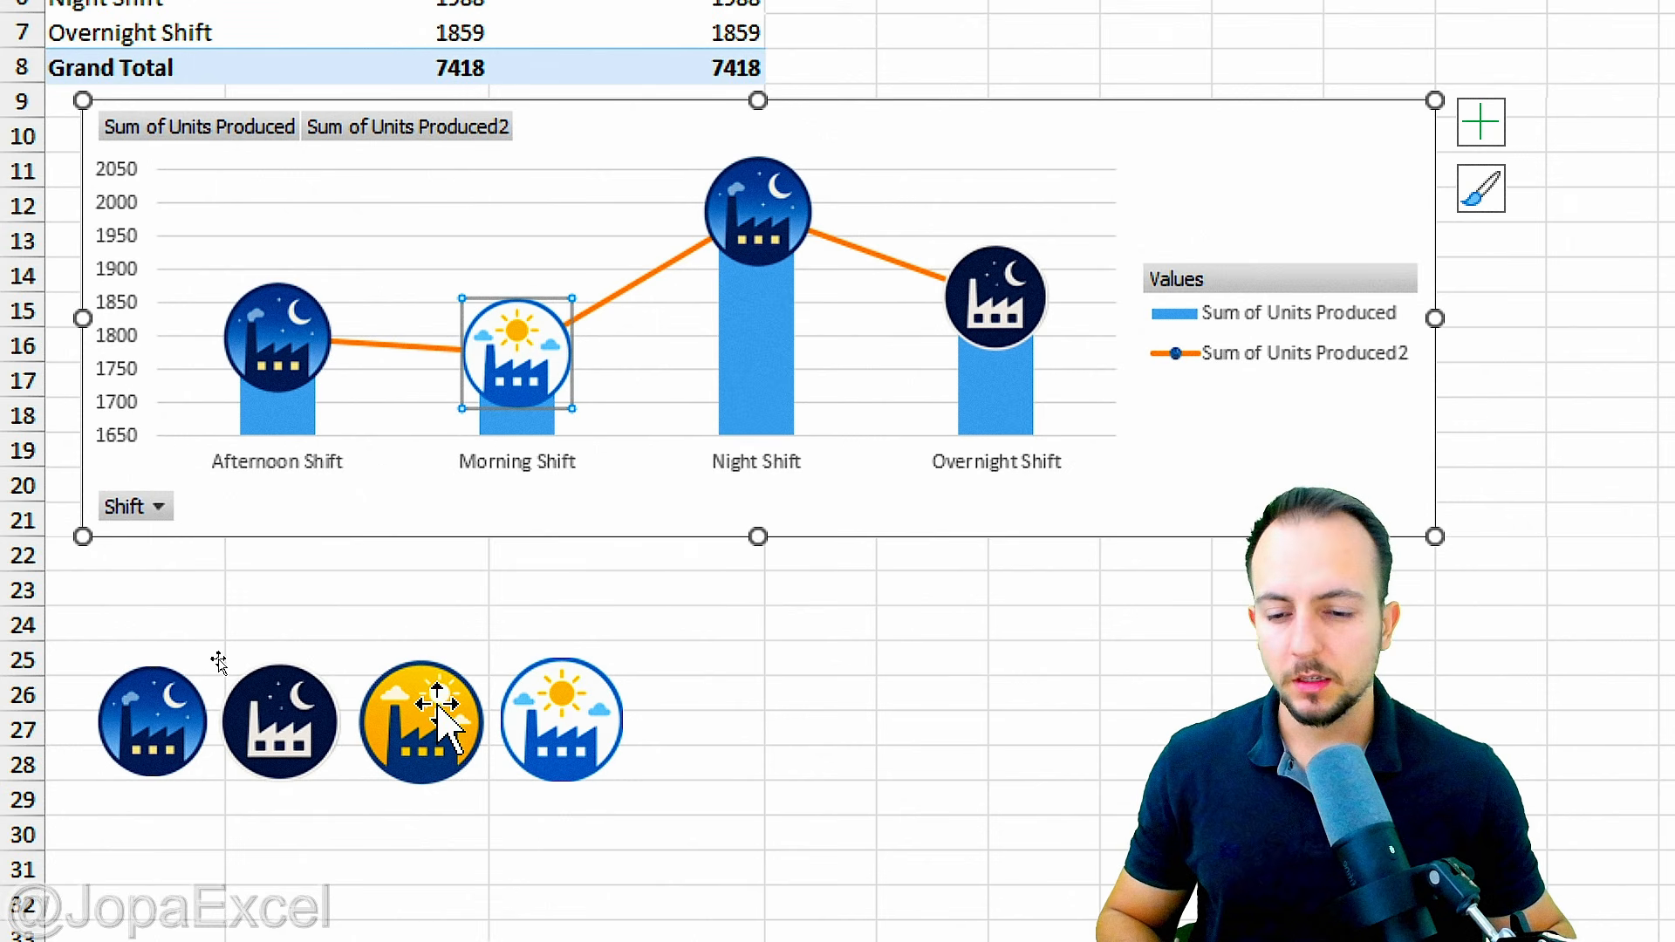
Step: Replace the Afternoon Shift marker in the chart with the yellow factory-and-sun icon
{"action": "left_click", "coordinate": [410, 711]}
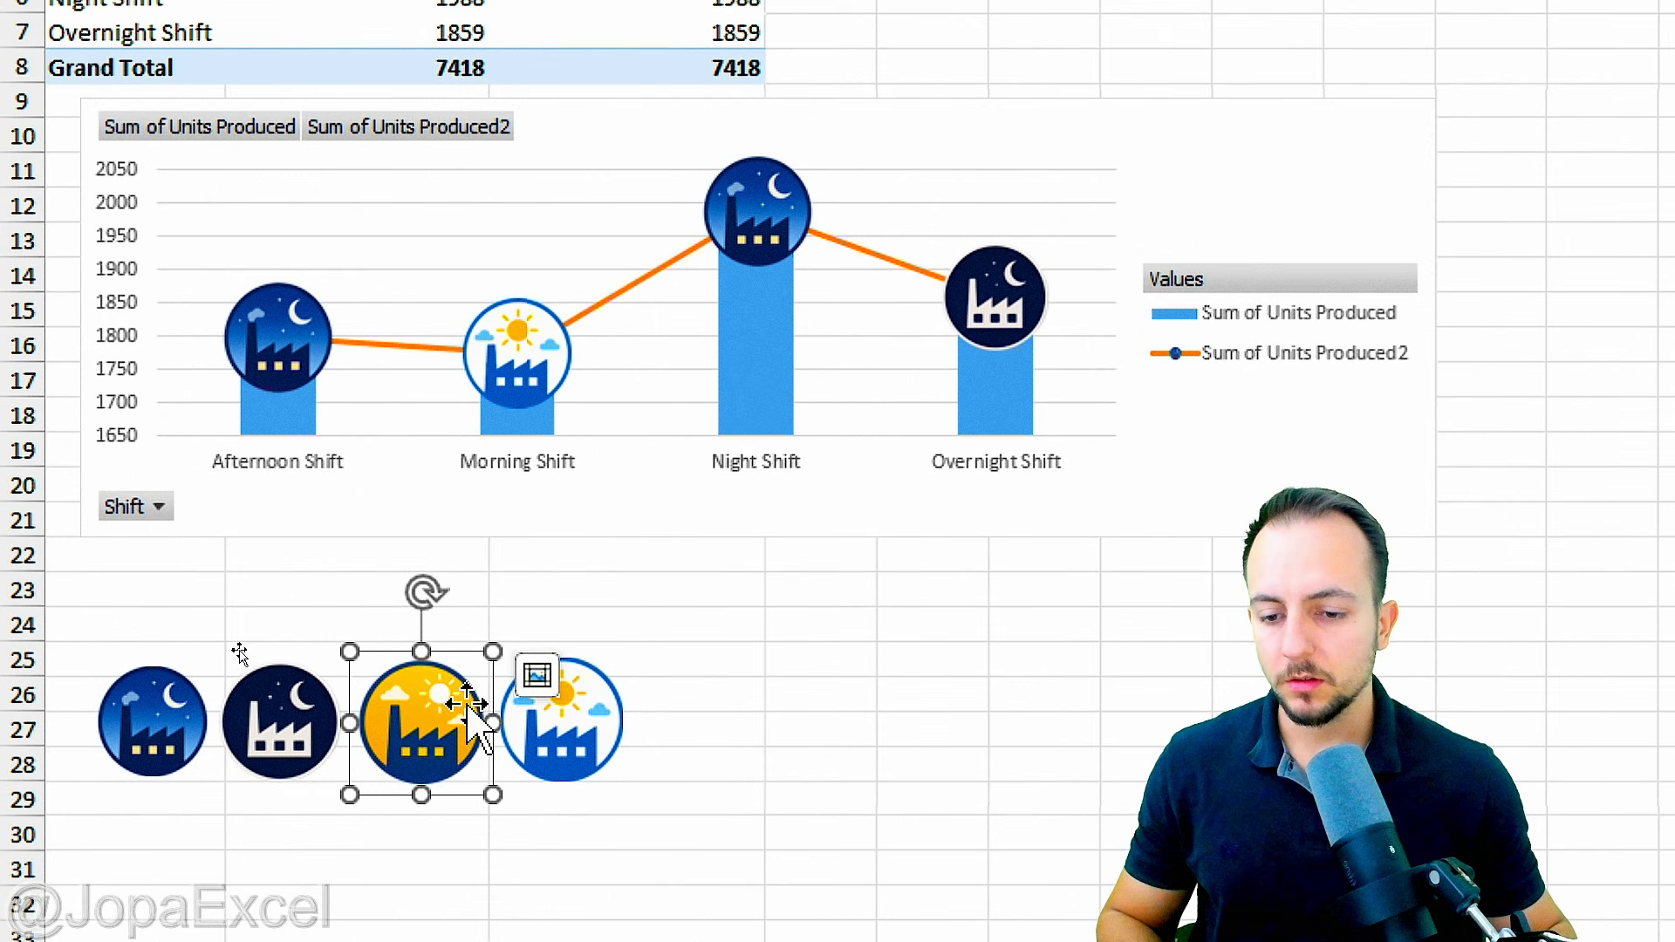
{"action": "left_click", "coordinate": [301, 340]}
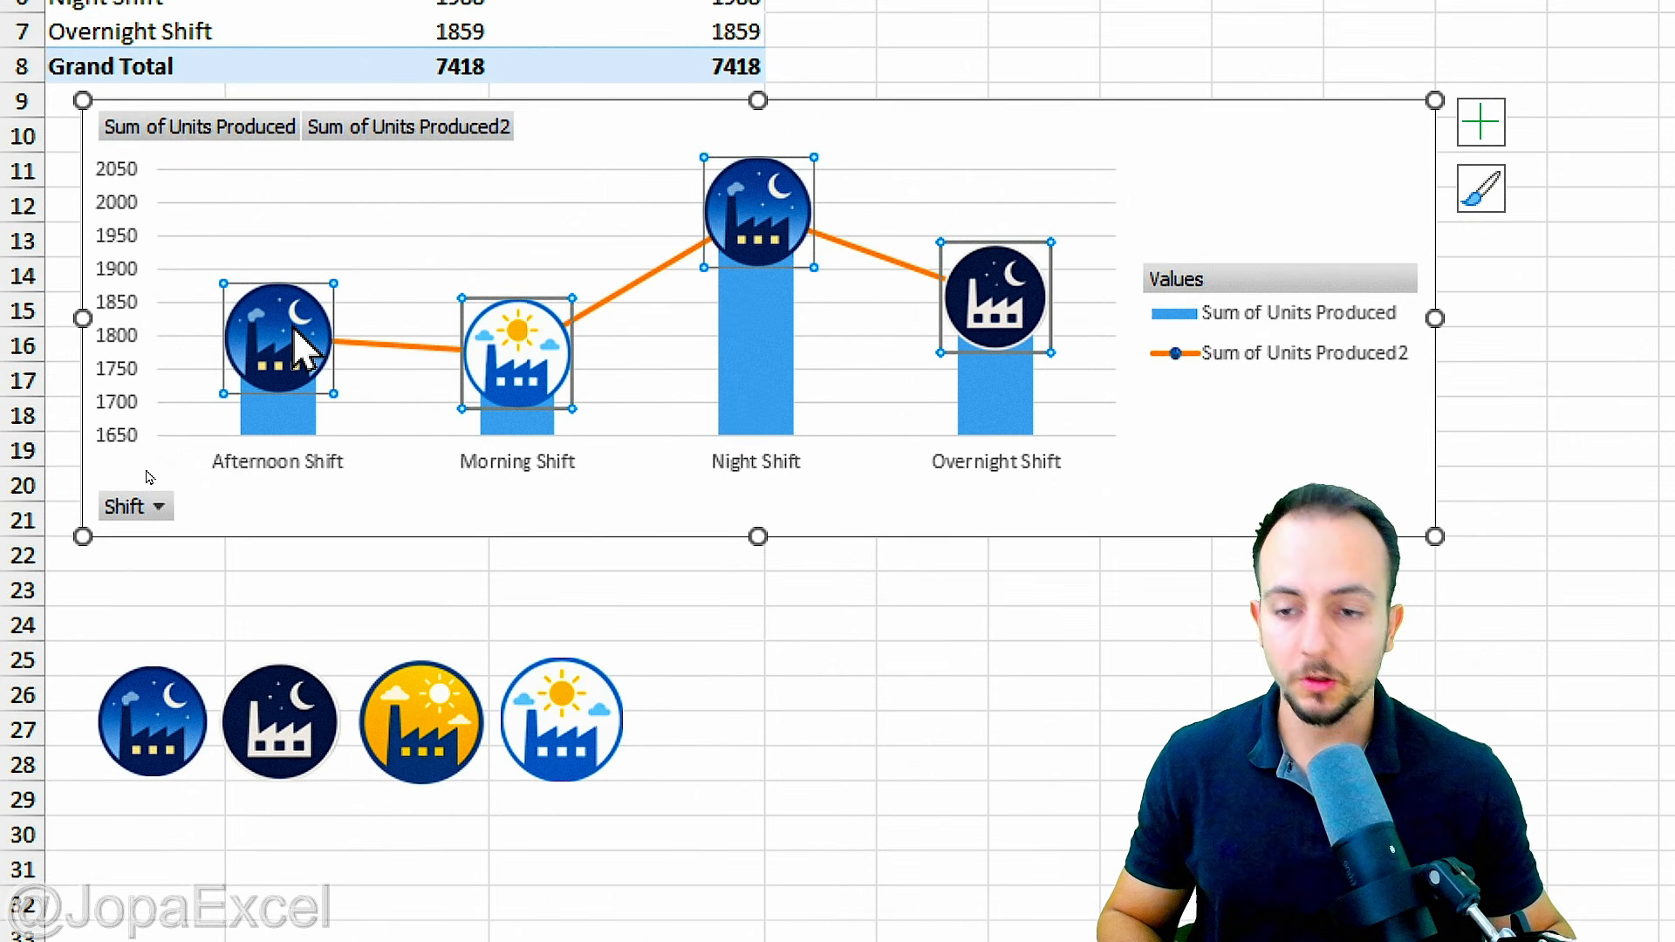
{"action": "left_click", "coordinate": [303, 345]}
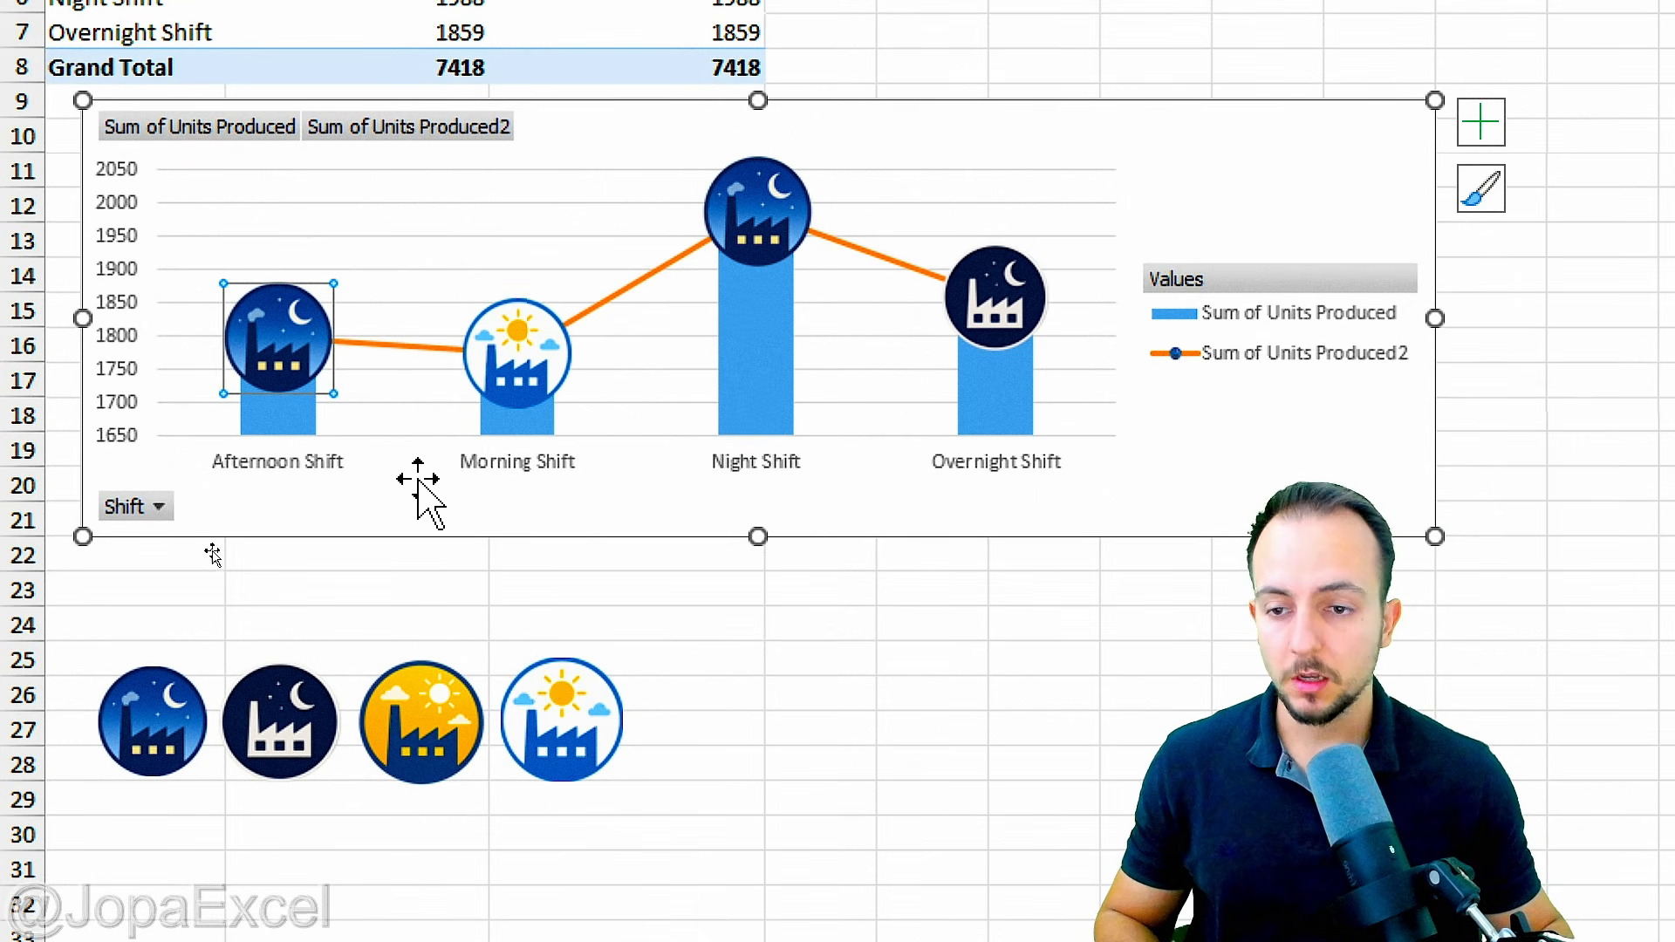
{"action": "key", "text": "ctrl+v"}
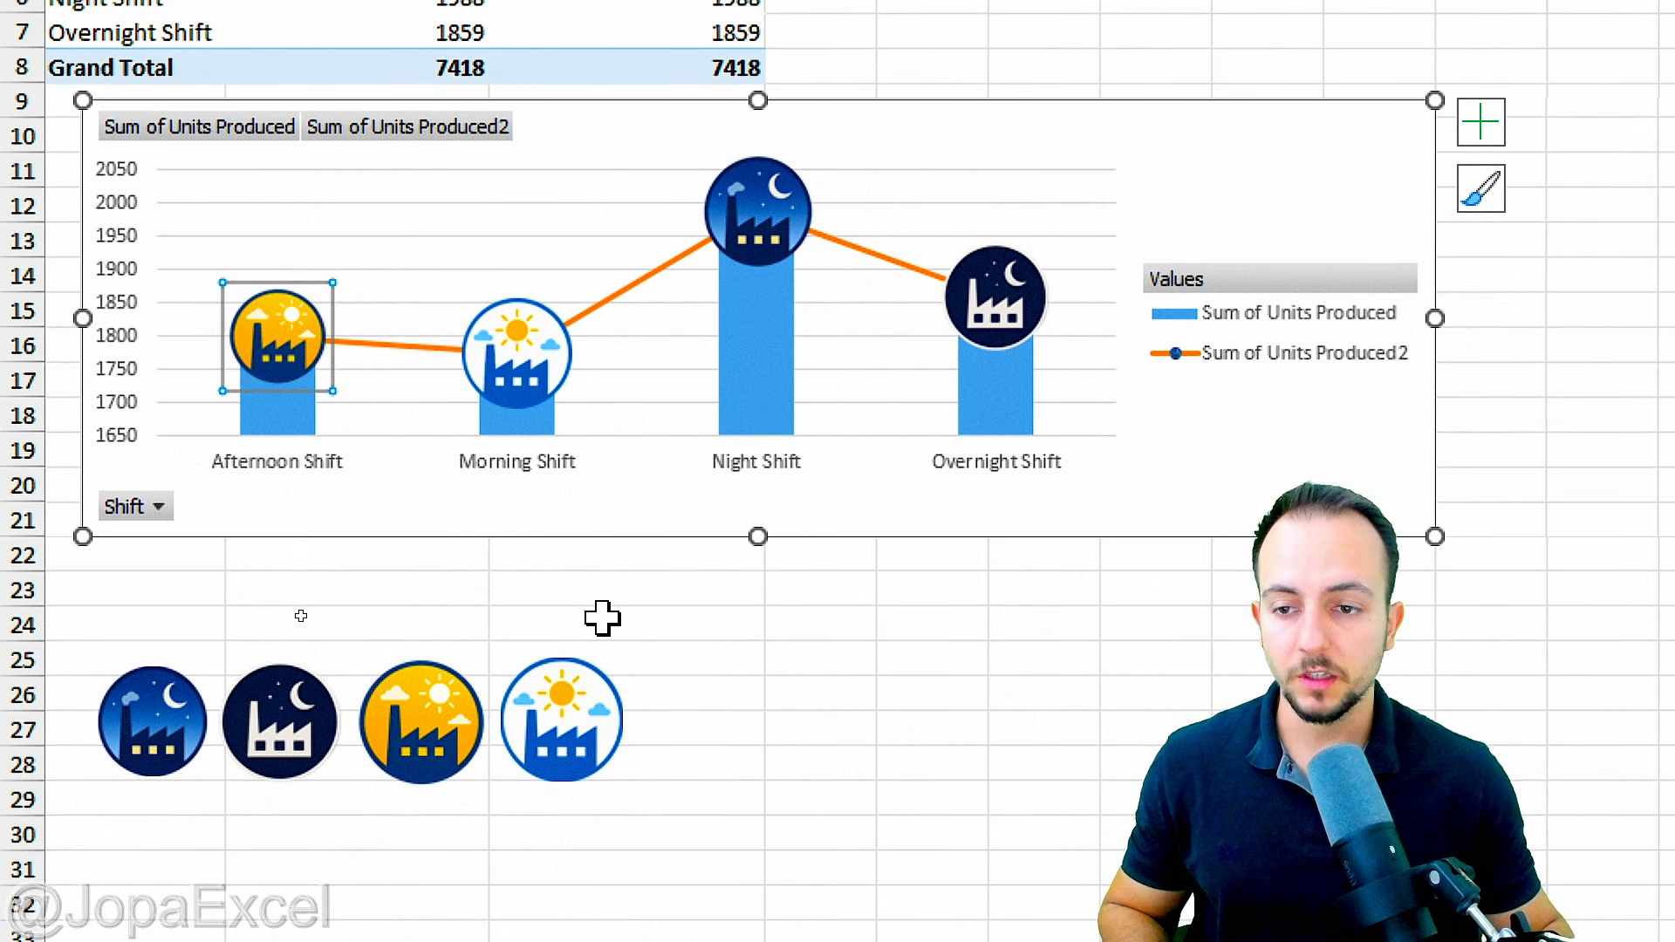
{"action": "left_click", "coordinate": [278, 519]}
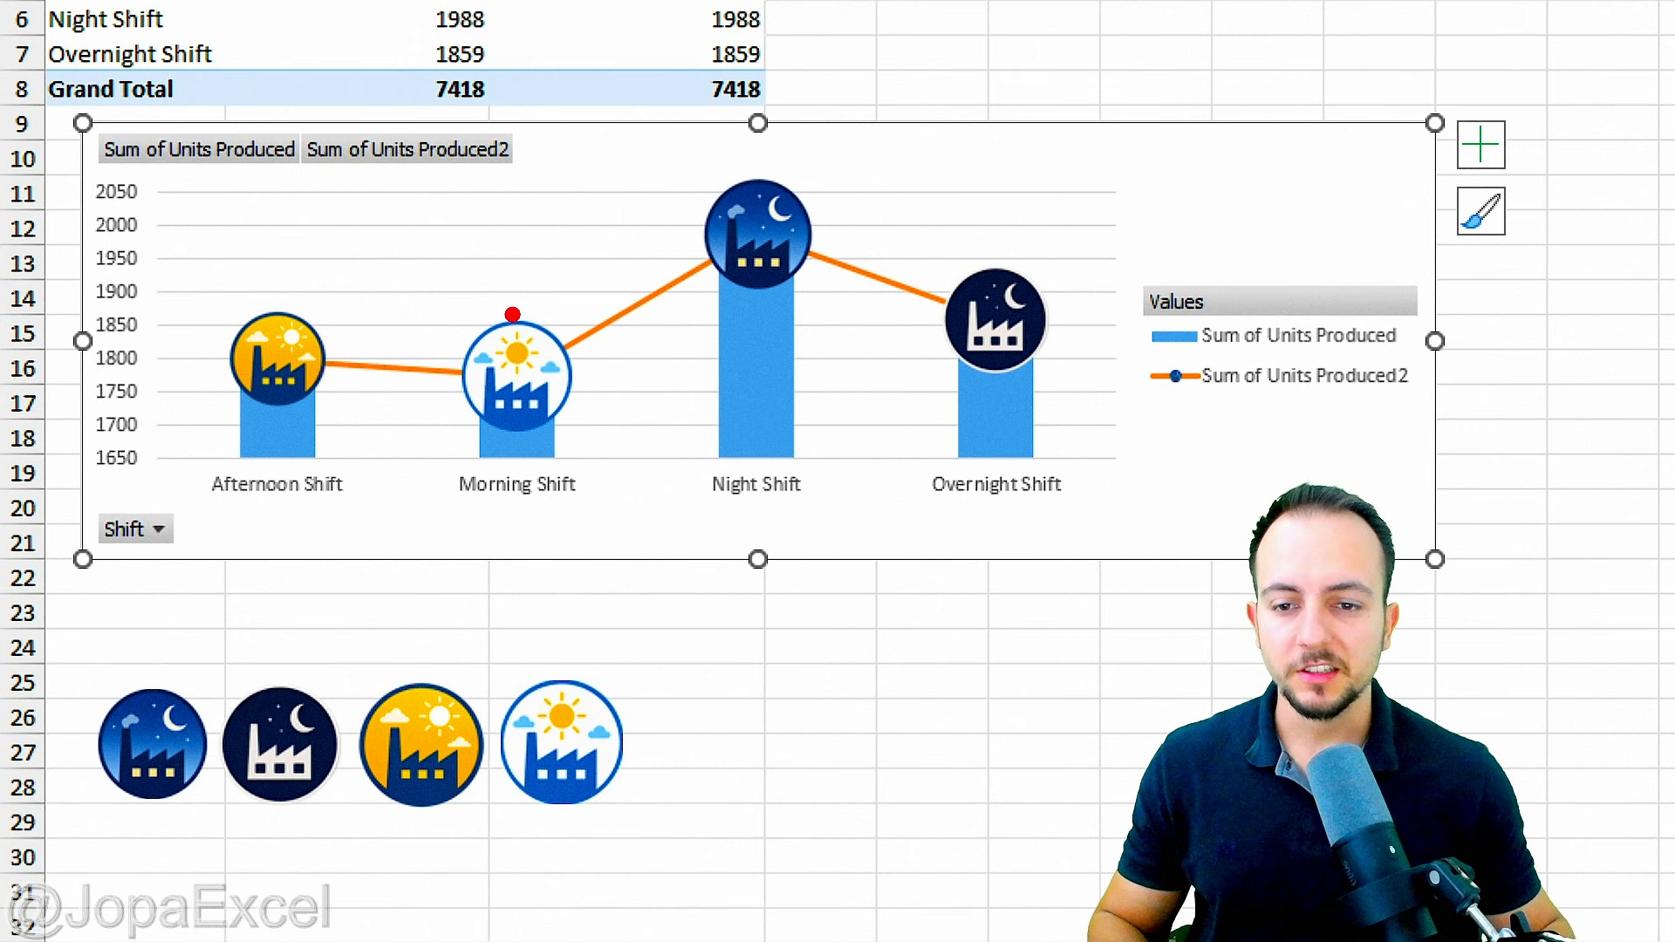
{"action": "left_click_drag", "start_coordinate": [512, 314], "coordinate": [257, 312]}
{"action": "left_click_drag", "start_coordinate": [259, 404], "coordinate": [554, 404]}
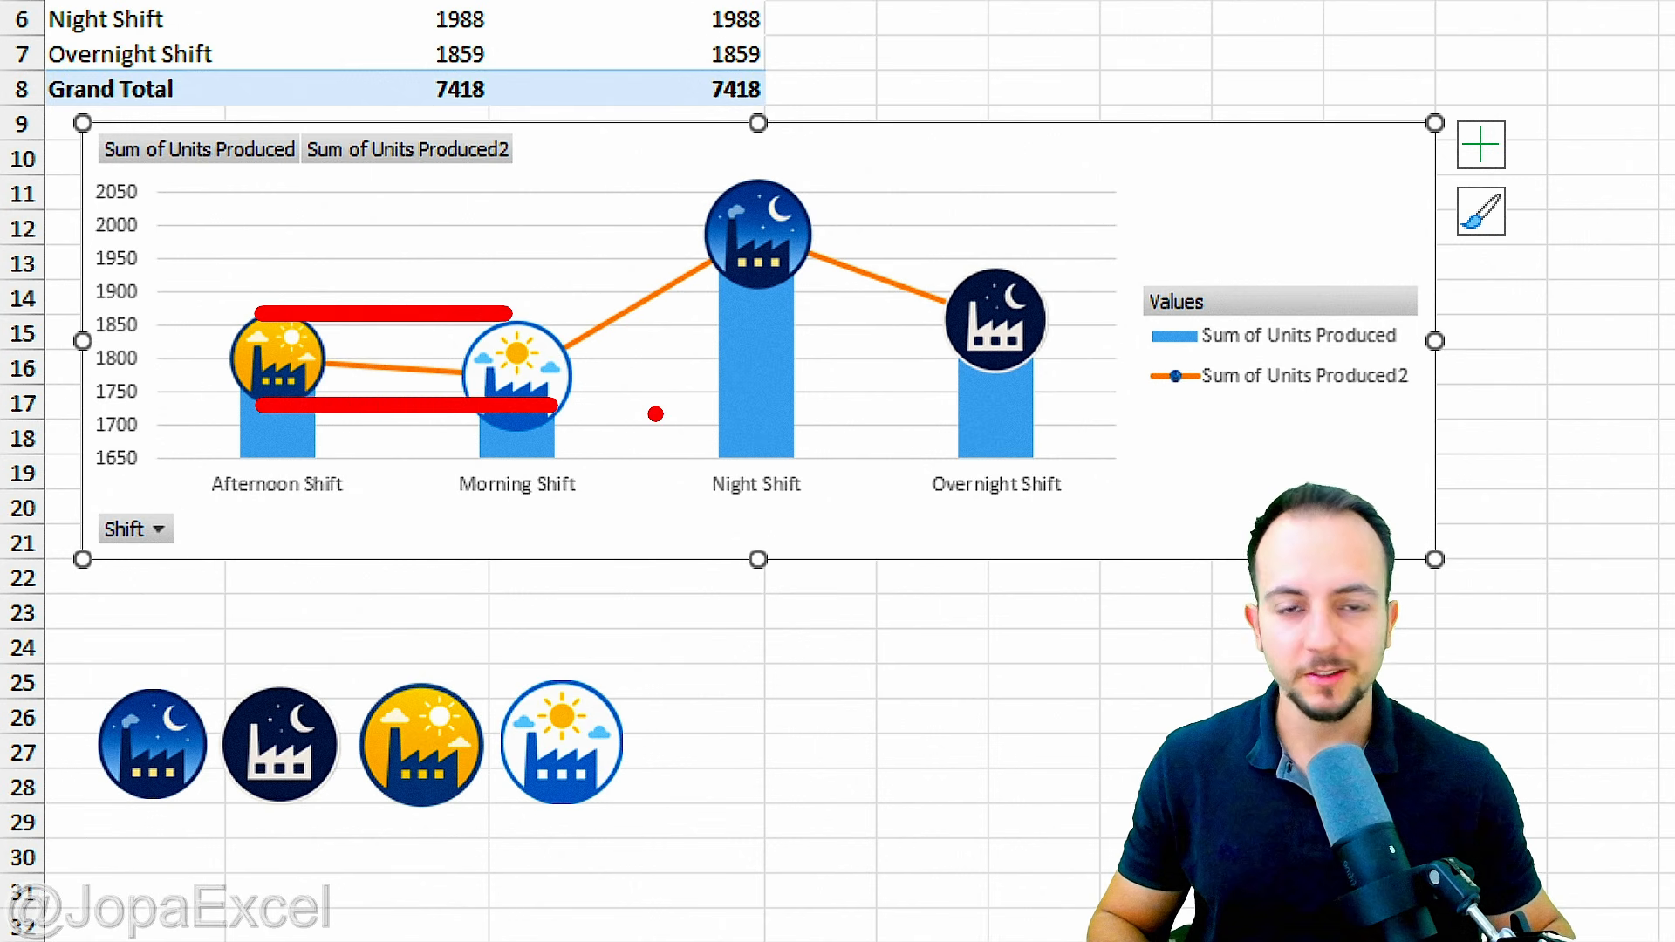
{"action": "key", "text": "Escape"}
{"action": "scroll", "coordinate": [512, 838], "scroll_direction": "down", "scroll_amount": 3}
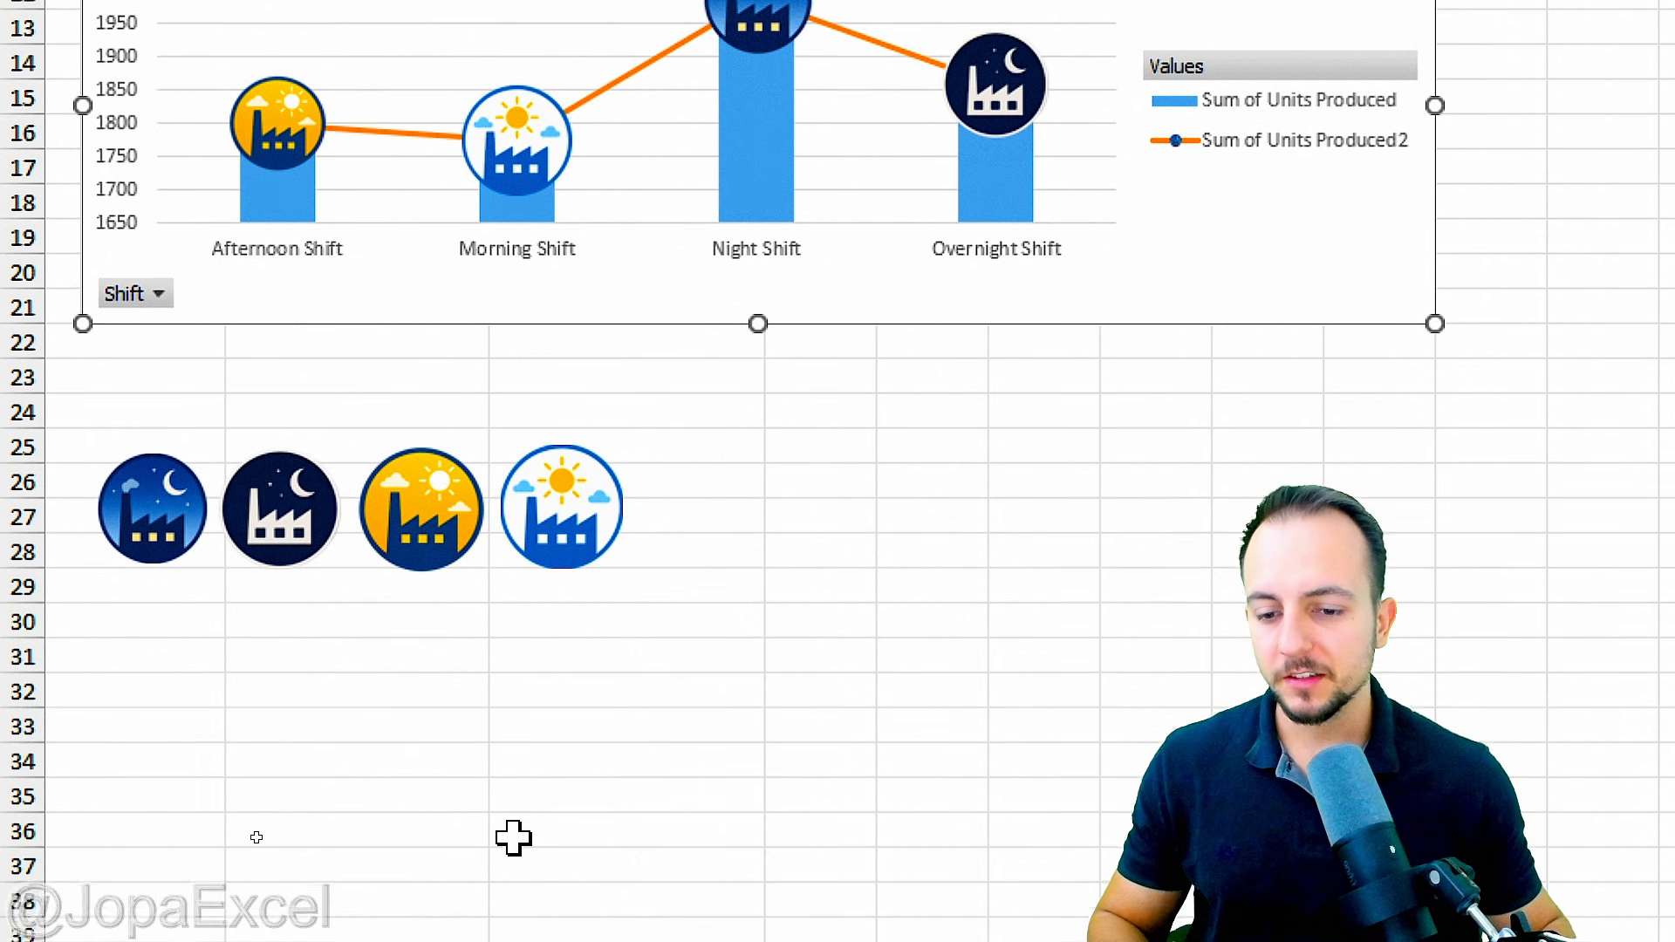
{"action": "key", "text": "ctrl+2"}
{"action": "left_click_drag", "start_coordinate": [144, 541], "coordinate": [614, 538]}
{"action": "left_click_drag", "start_coordinate": [584, 398], "coordinate": [91, 400]}
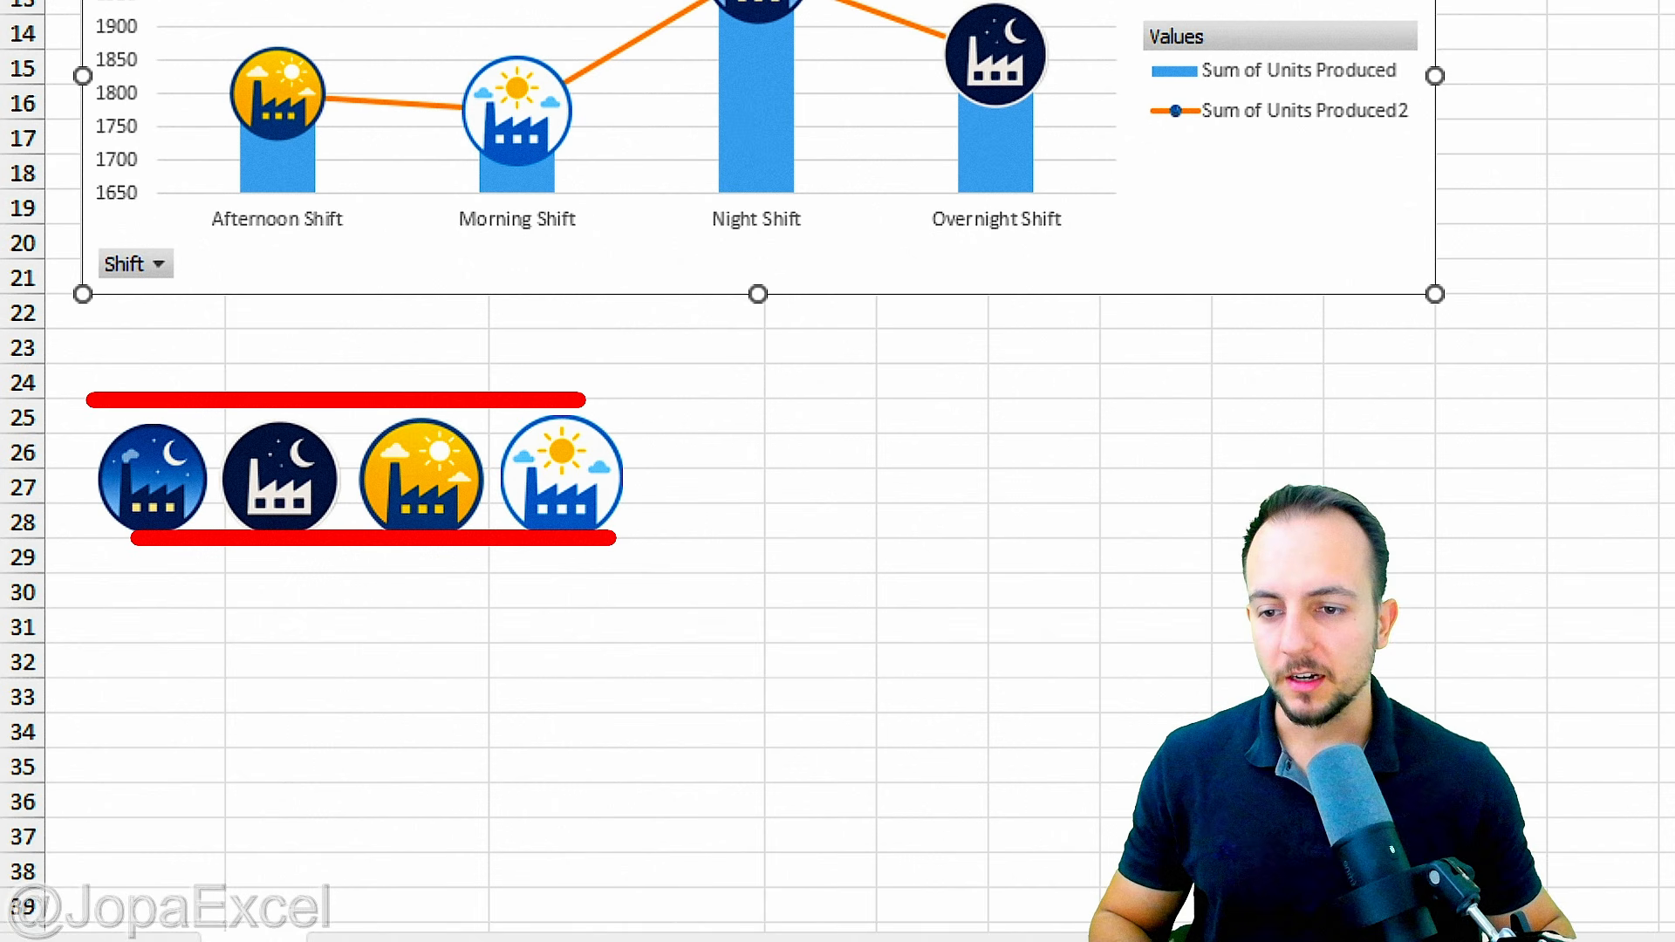
{"action": "key", "text": "Escape"}
Step: Set the Sum of Units Produced2 series to No line so only its icon markers show above the columns
{"action": "scroll", "coordinate": [479, 422], "scroll_direction": "up", "scroll_amount": 4}
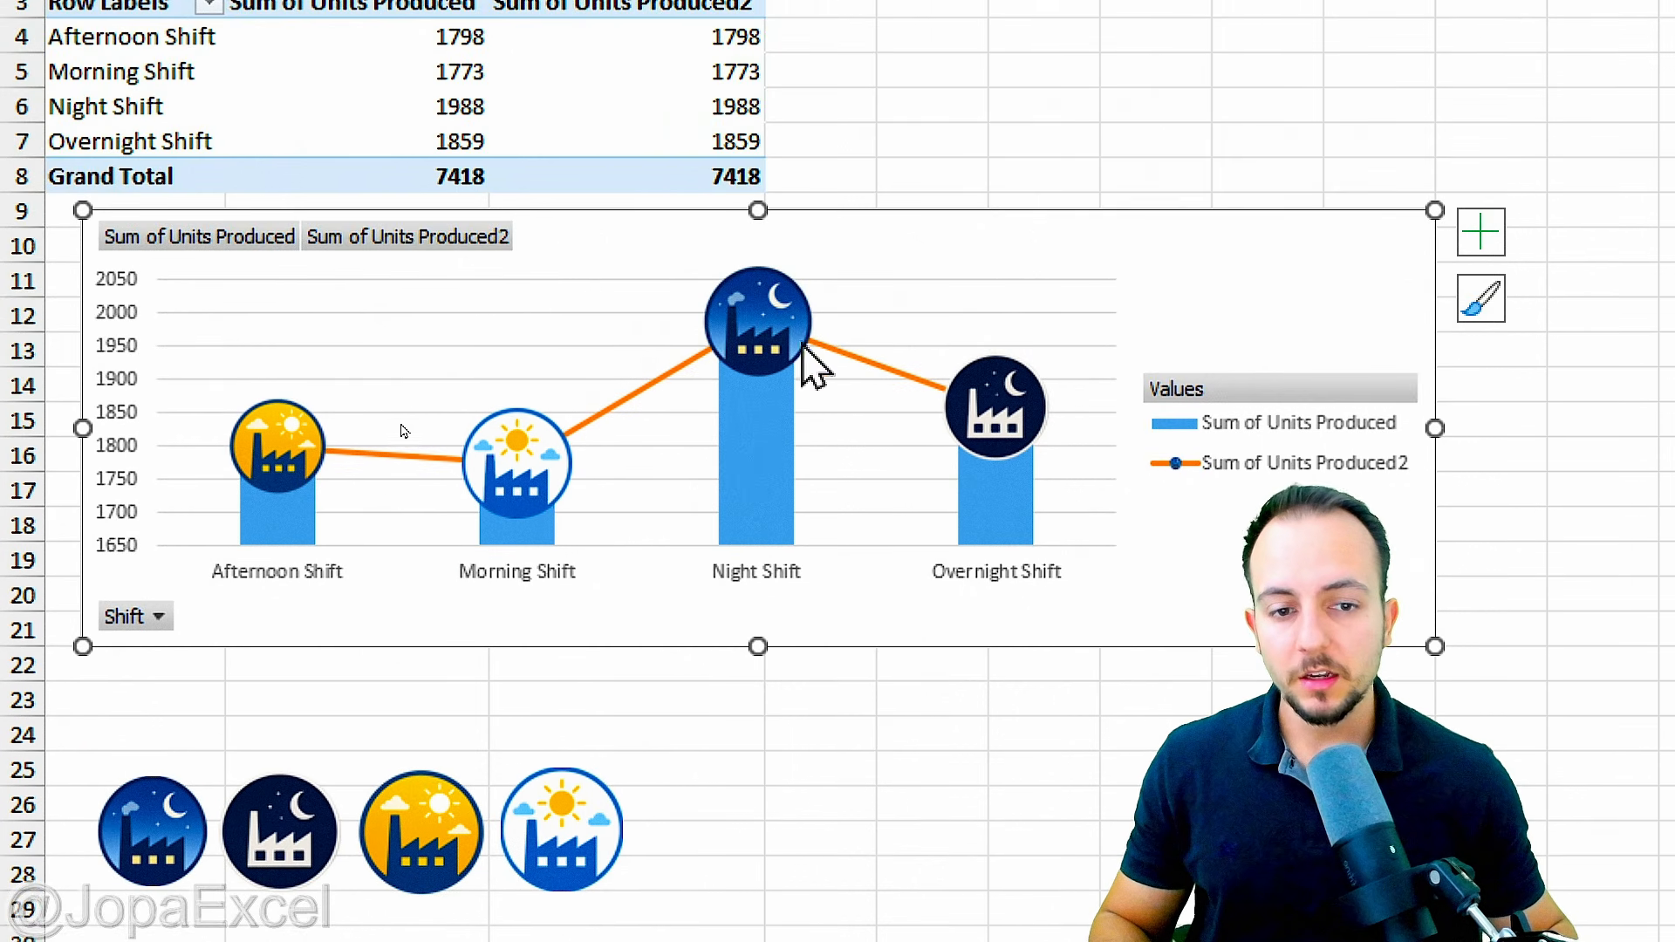
{"action": "left_click", "coordinate": [633, 390]}
{"action": "right_click", "coordinate": [637, 393]}
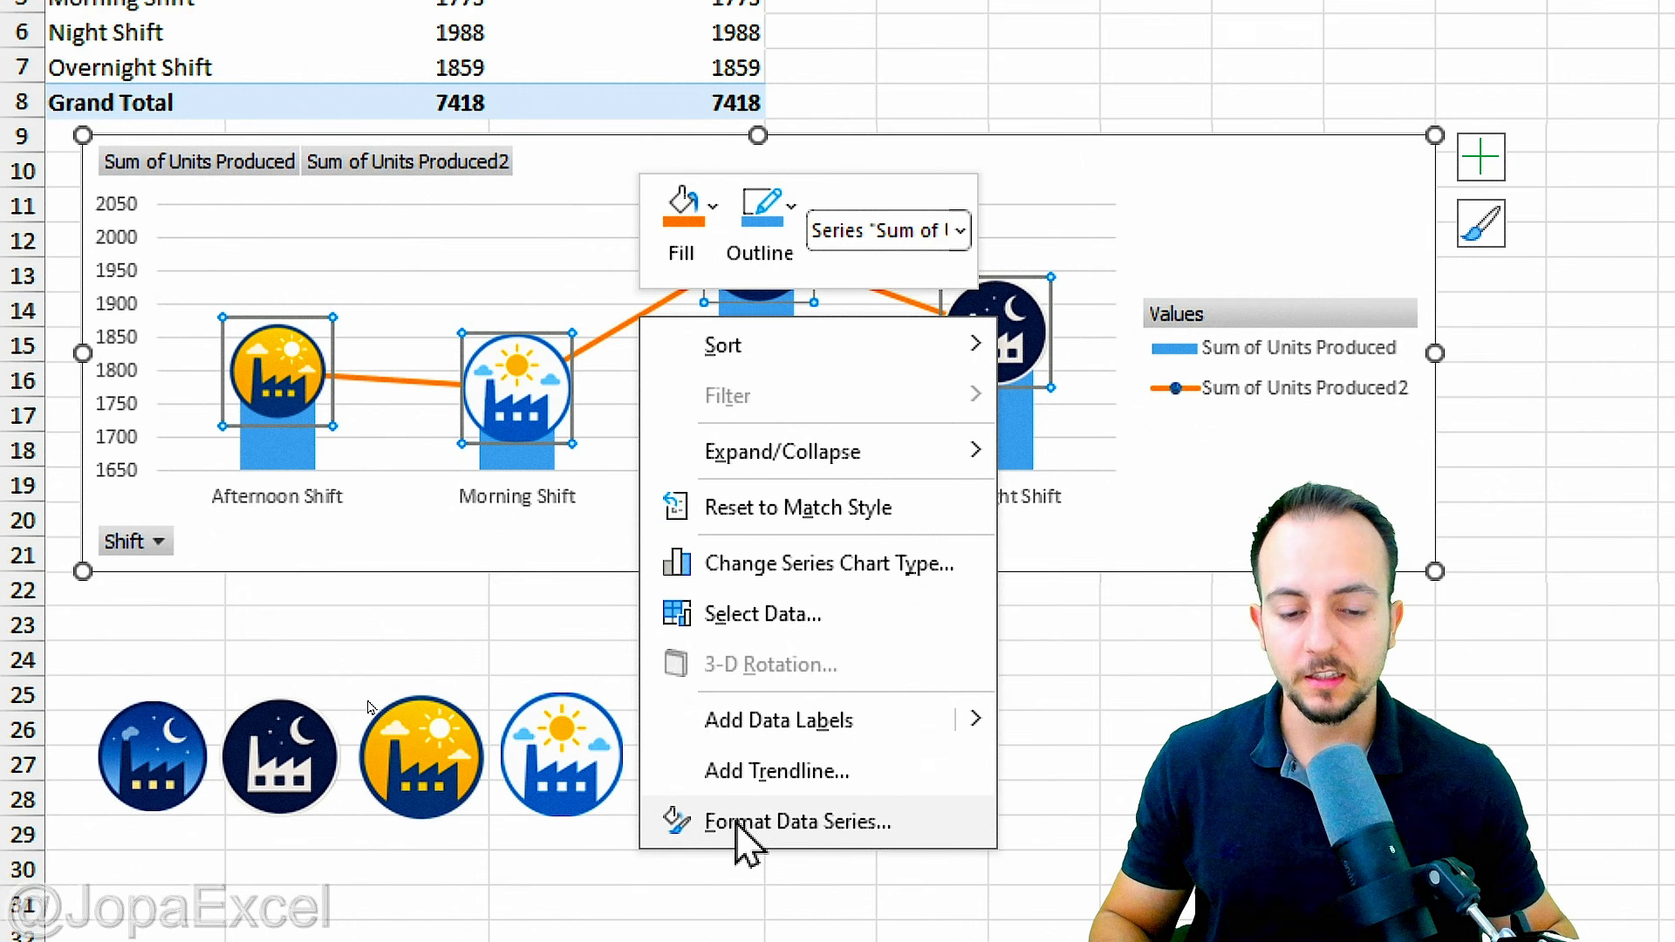
{"action": "left_click", "coordinate": [785, 822]}
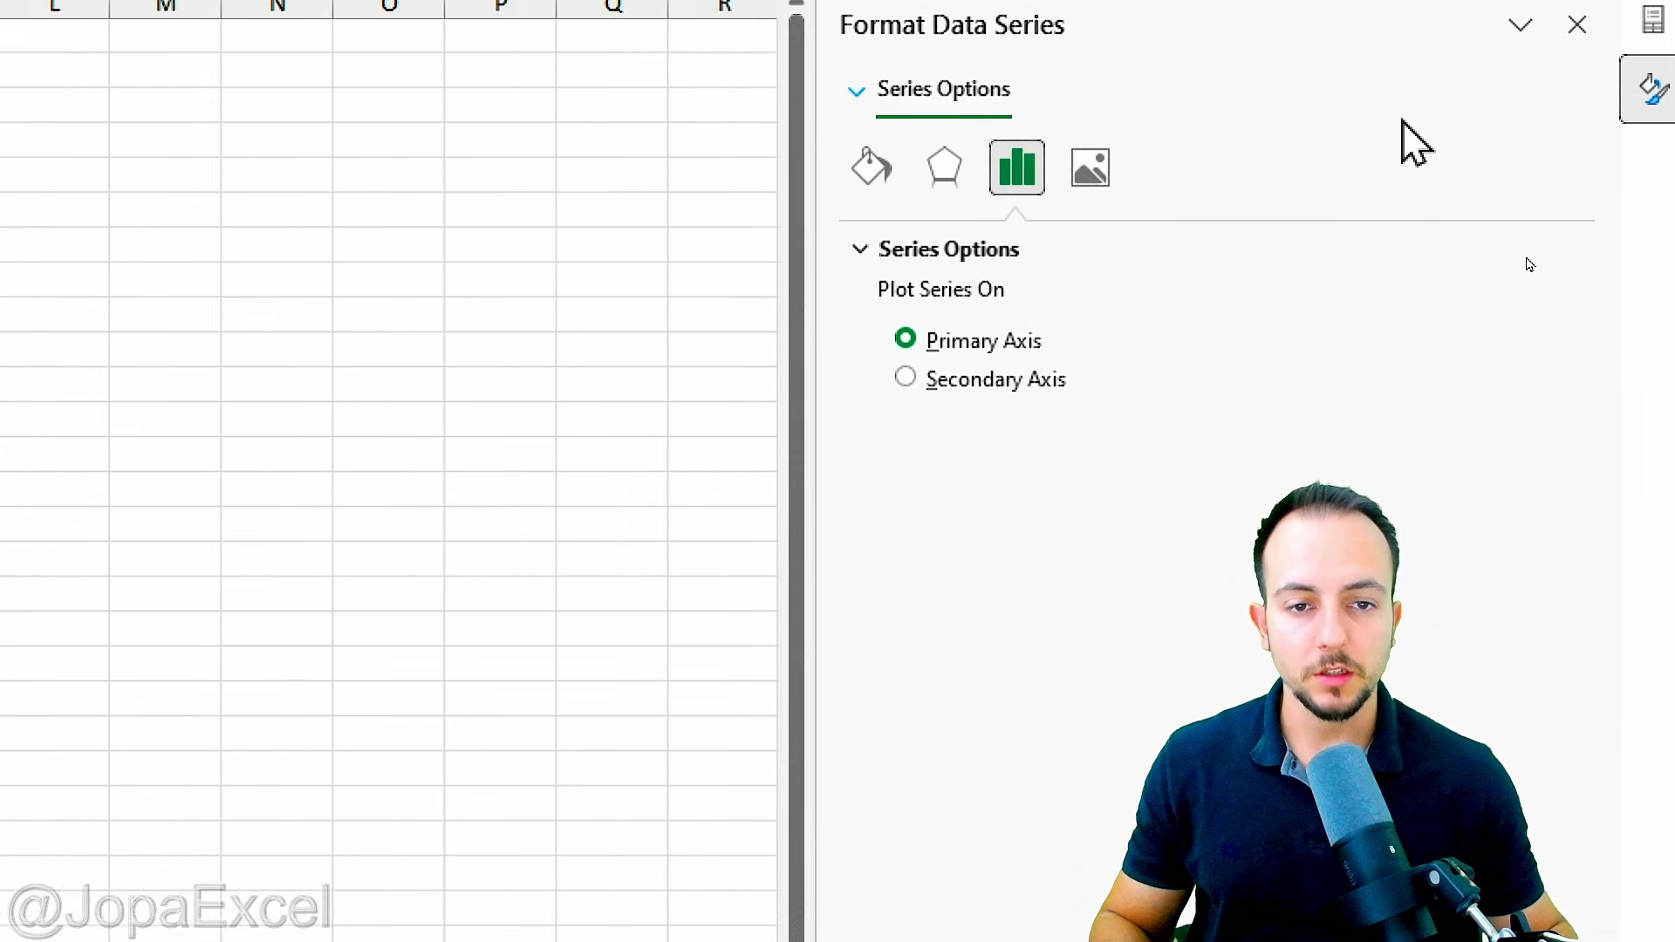
{"action": "left_click", "coordinate": [867, 201]}
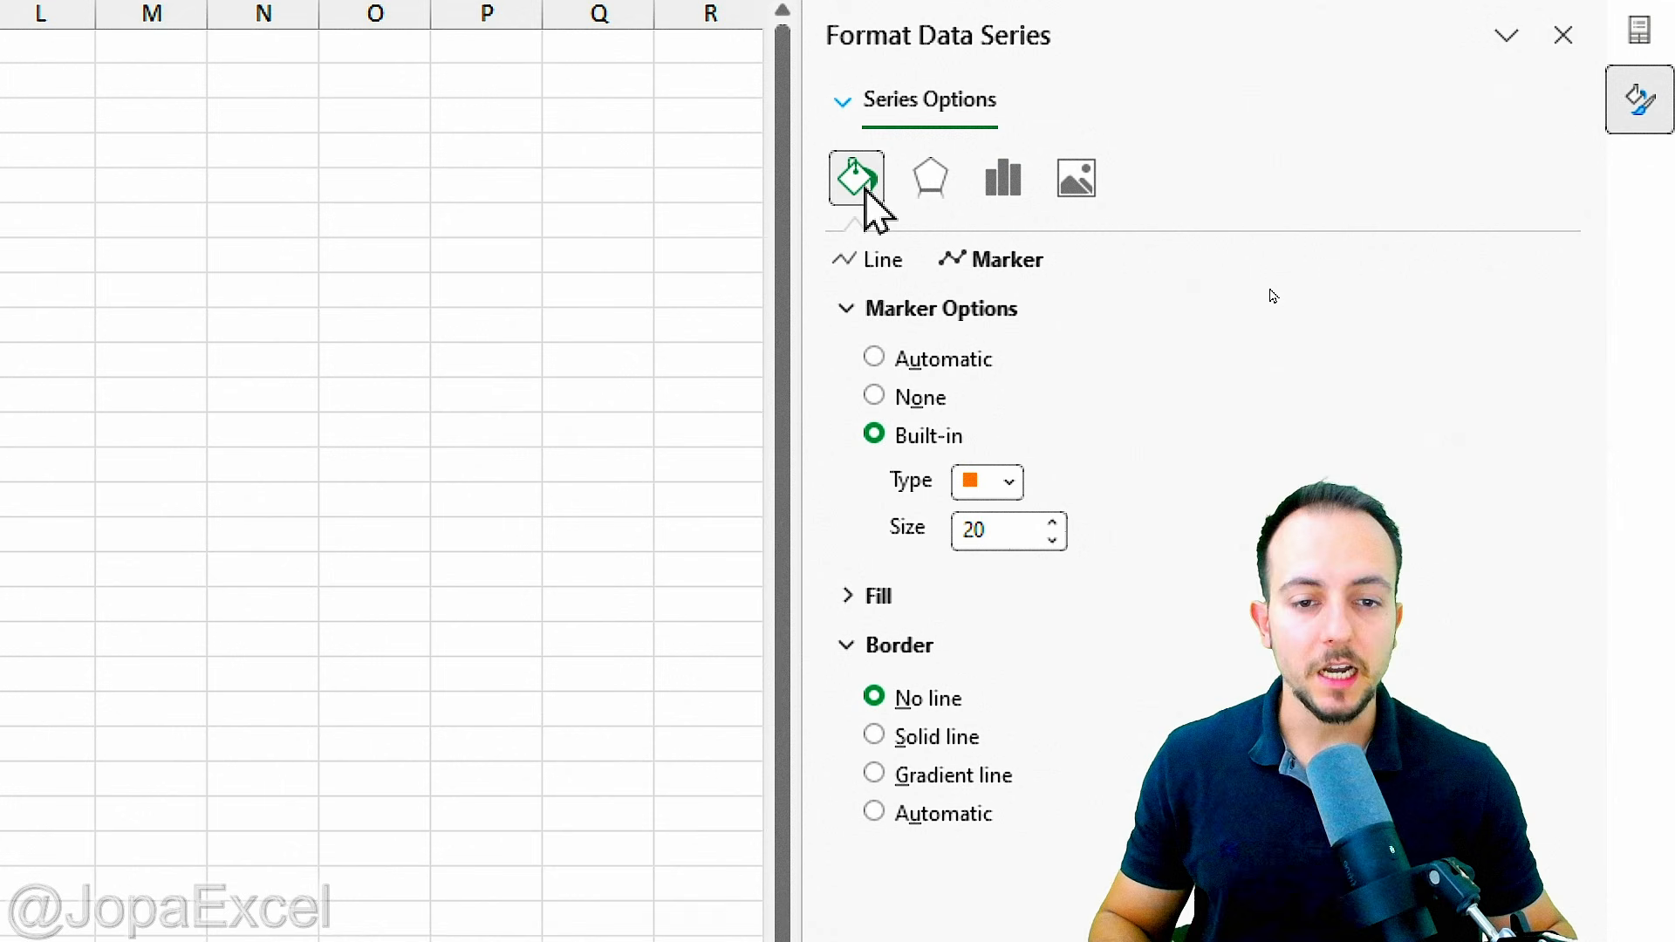
{"action": "left_click", "coordinate": [865, 260]}
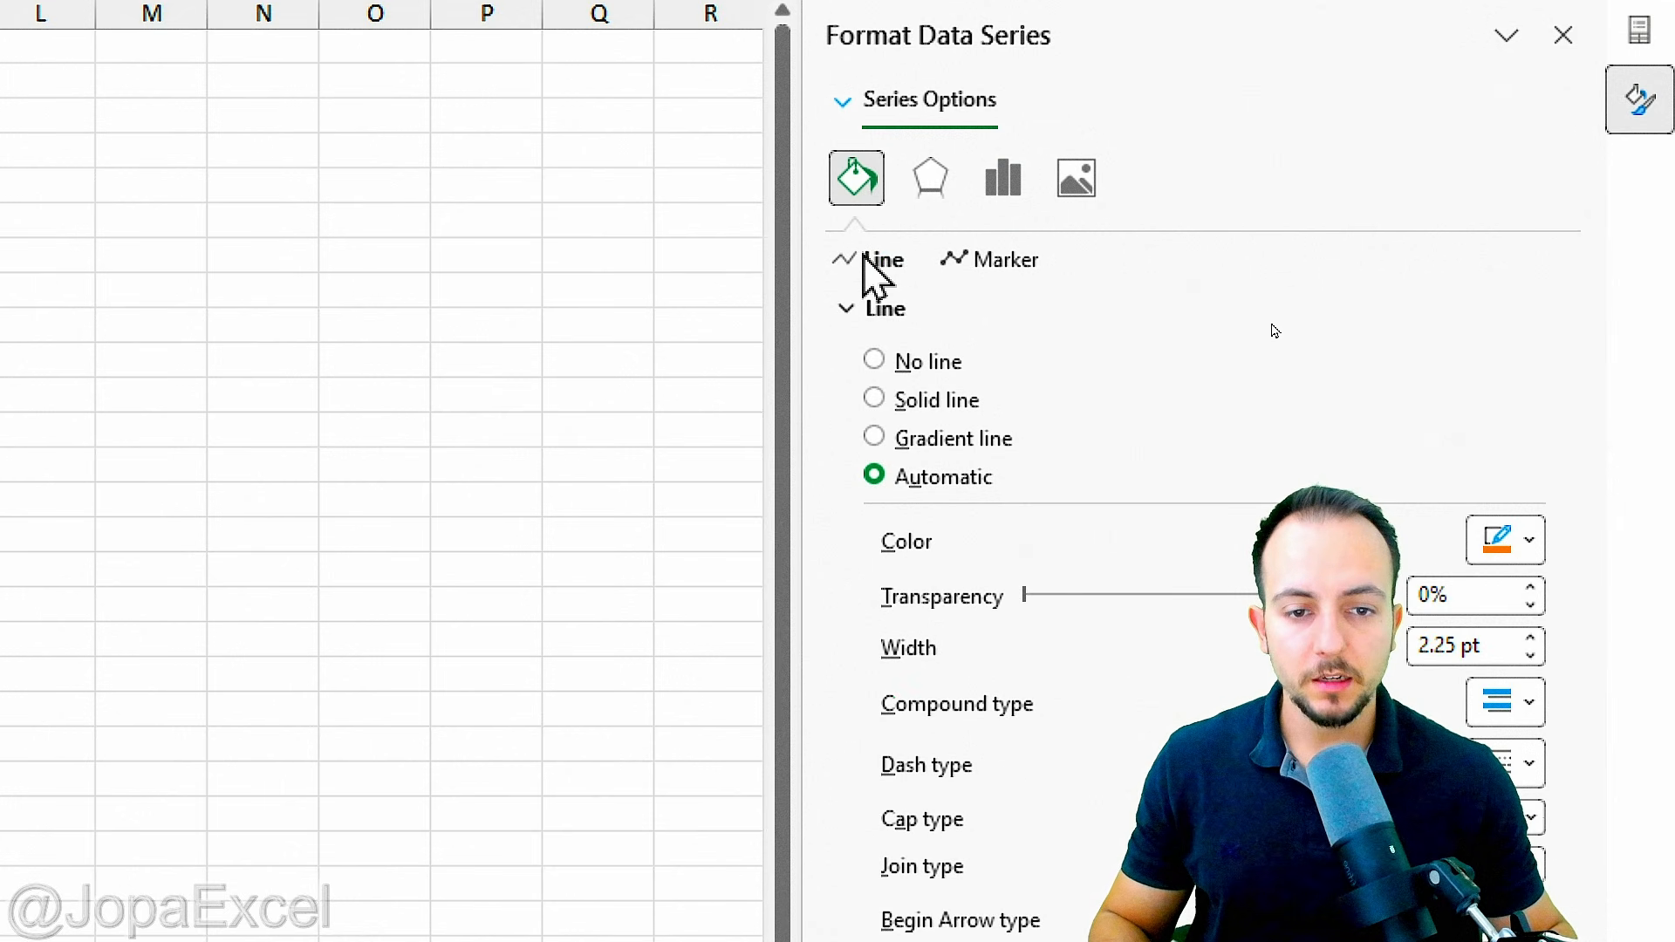
{"action": "left_click", "coordinate": [917, 368]}
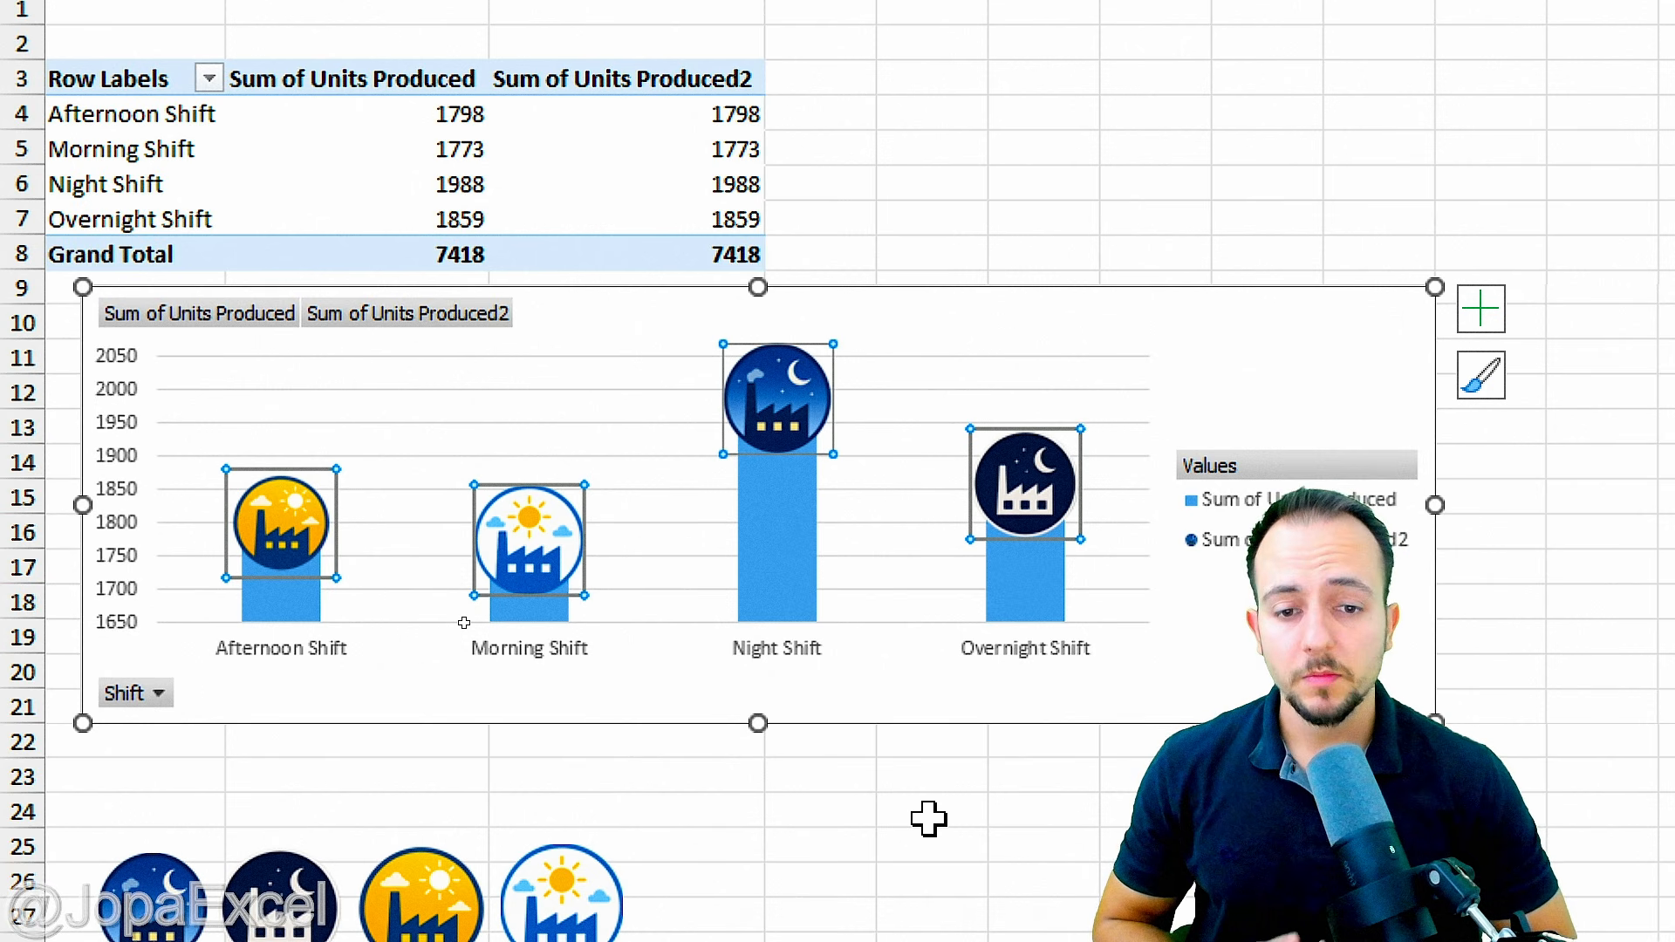
{"action": "left_click", "coordinate": [1344, 388]}
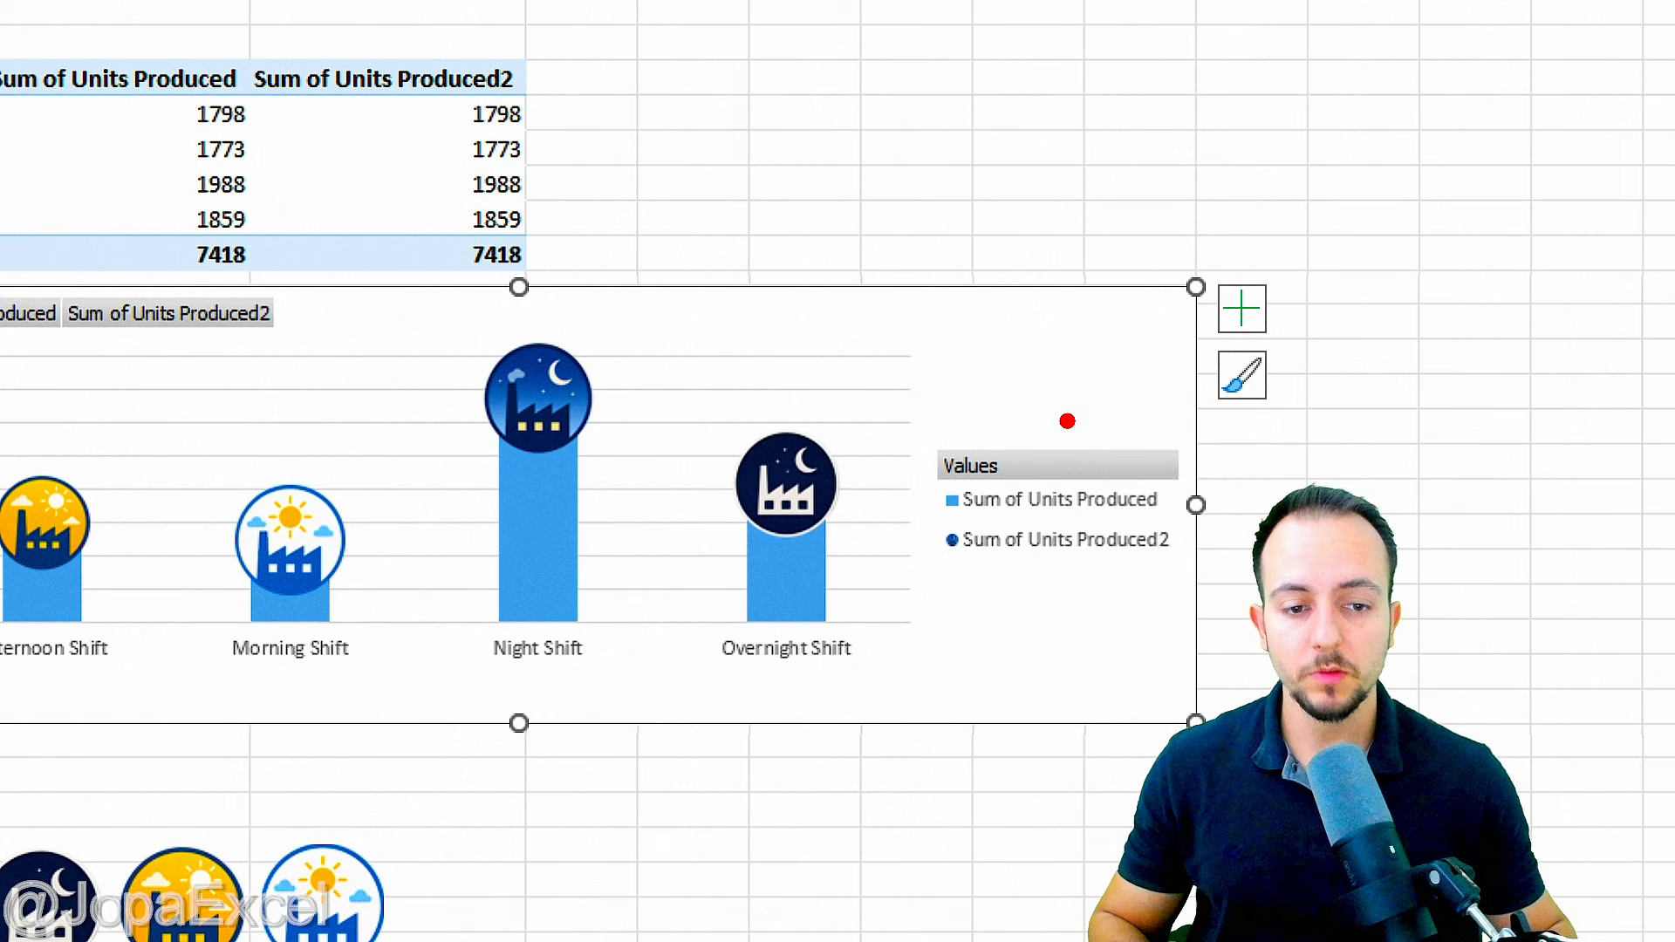
{"action": "left_click_drag", "start_coordinate": [968, 394], "coordinate": [829, 404]}
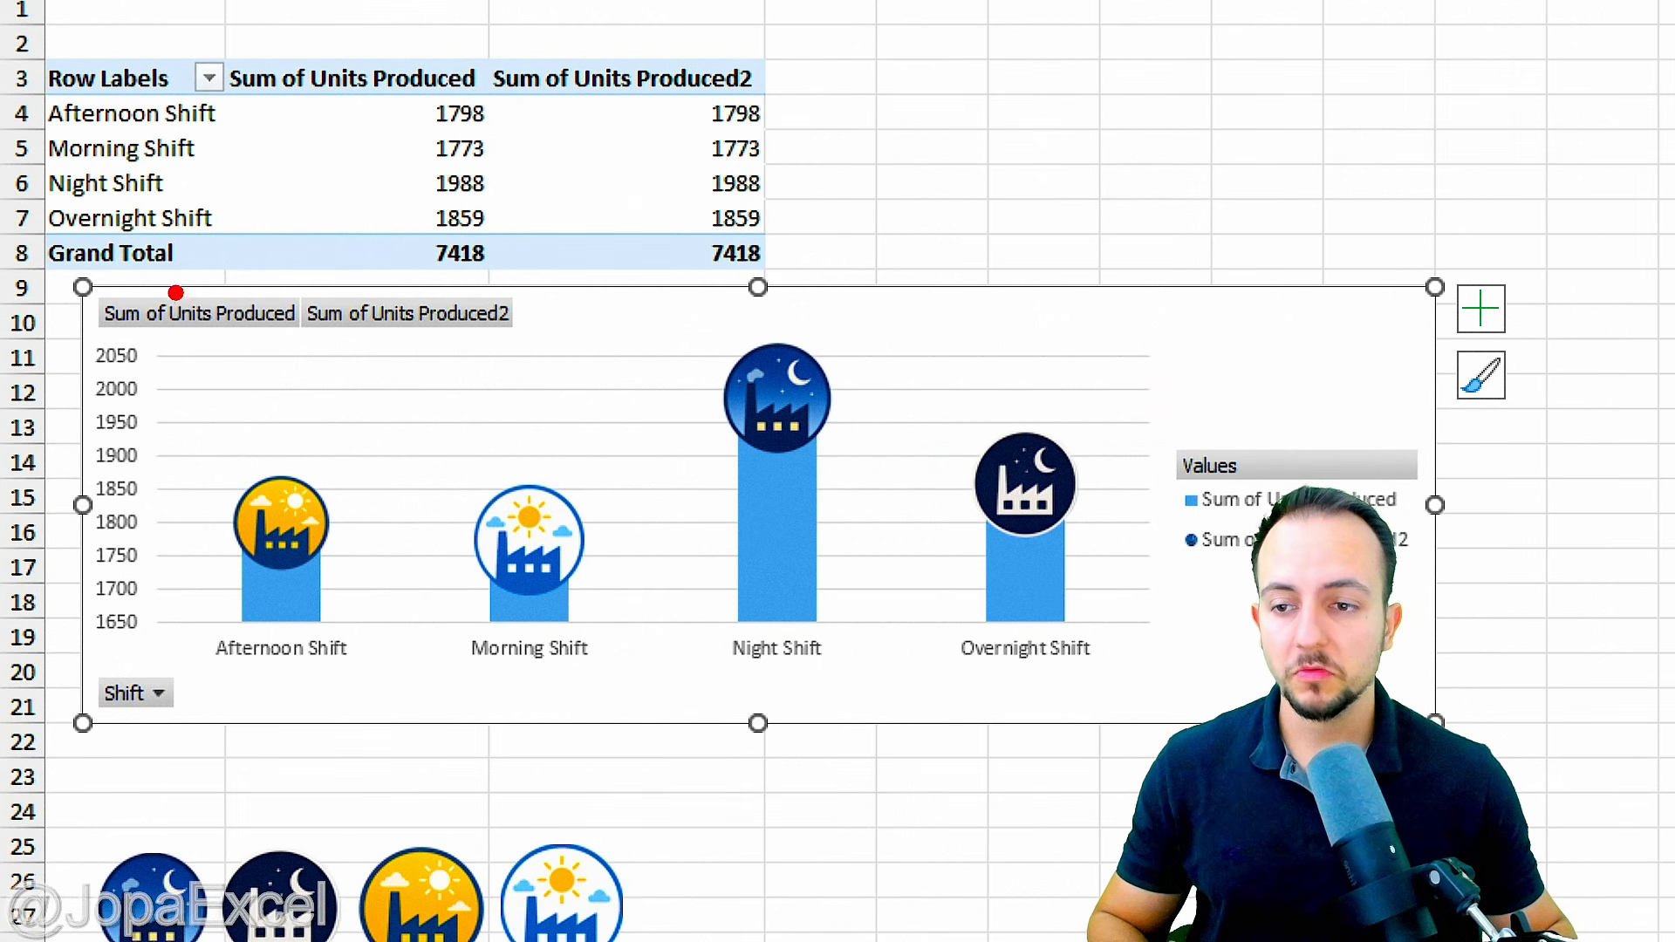
{"action": "mouse_move", "coordinate": [68, 261]}
{"action": "left_mouse_down"}
{"action": "mouse_move", "coordinate": [548, 358]}
{"action": "mouse_move", "coordinate": [733, 234]}
{"action": "left_mouse_up"}
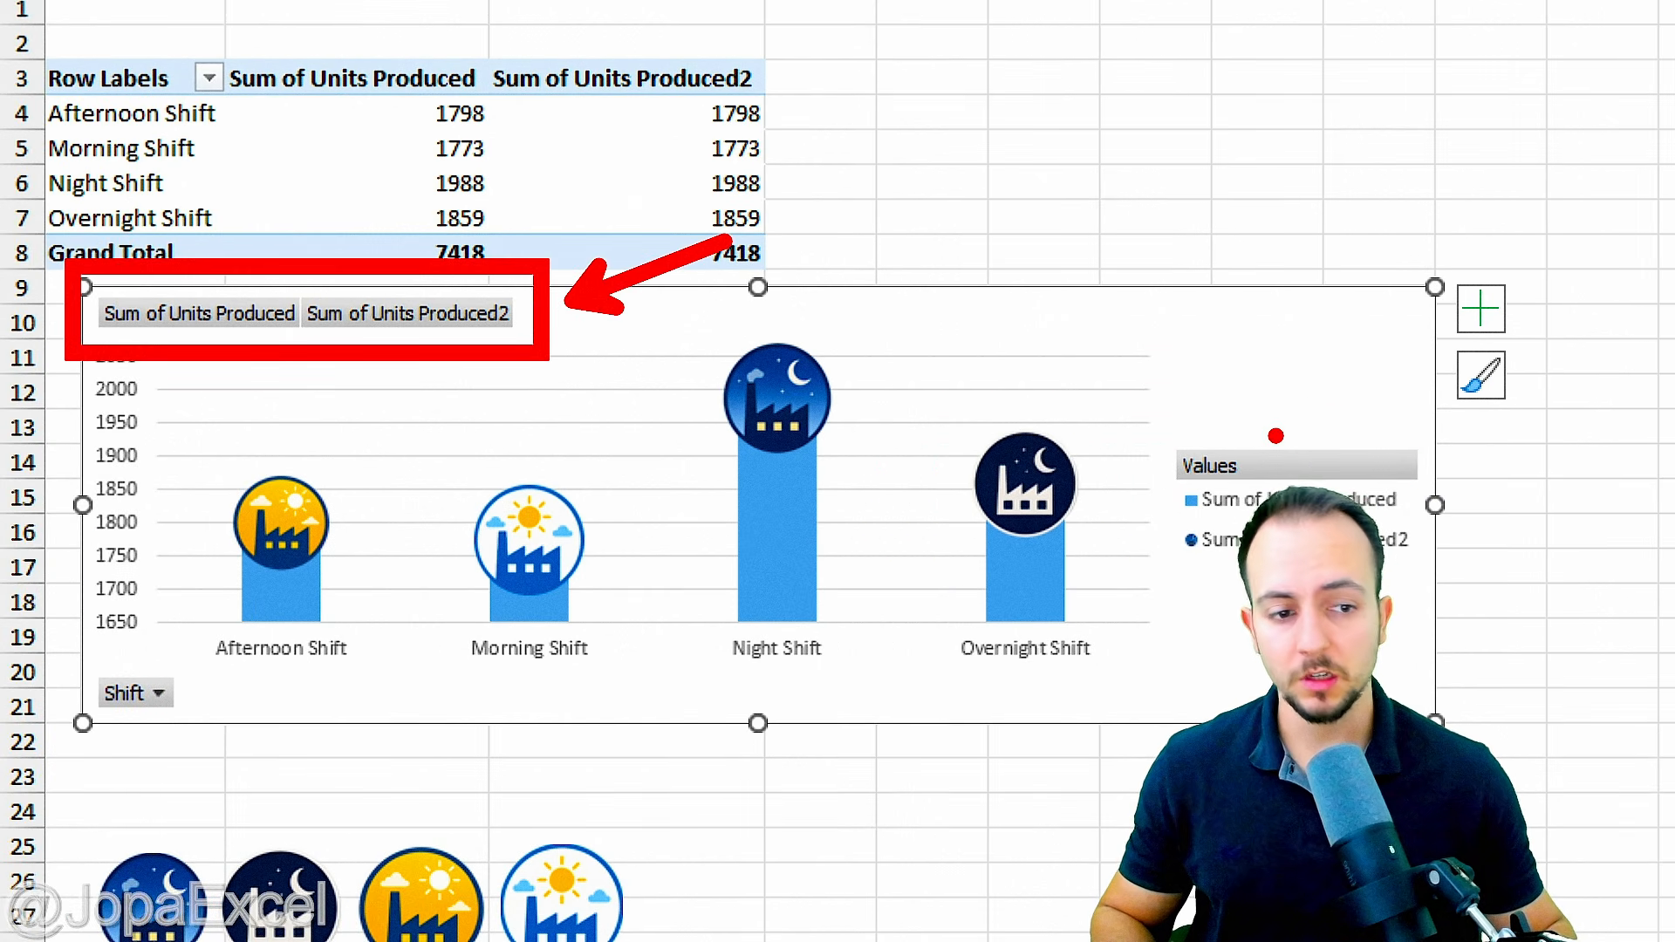
{"action": "left_click_drag", "start_coordinate": [1276, 436], "coordinate": [1400, 303]}
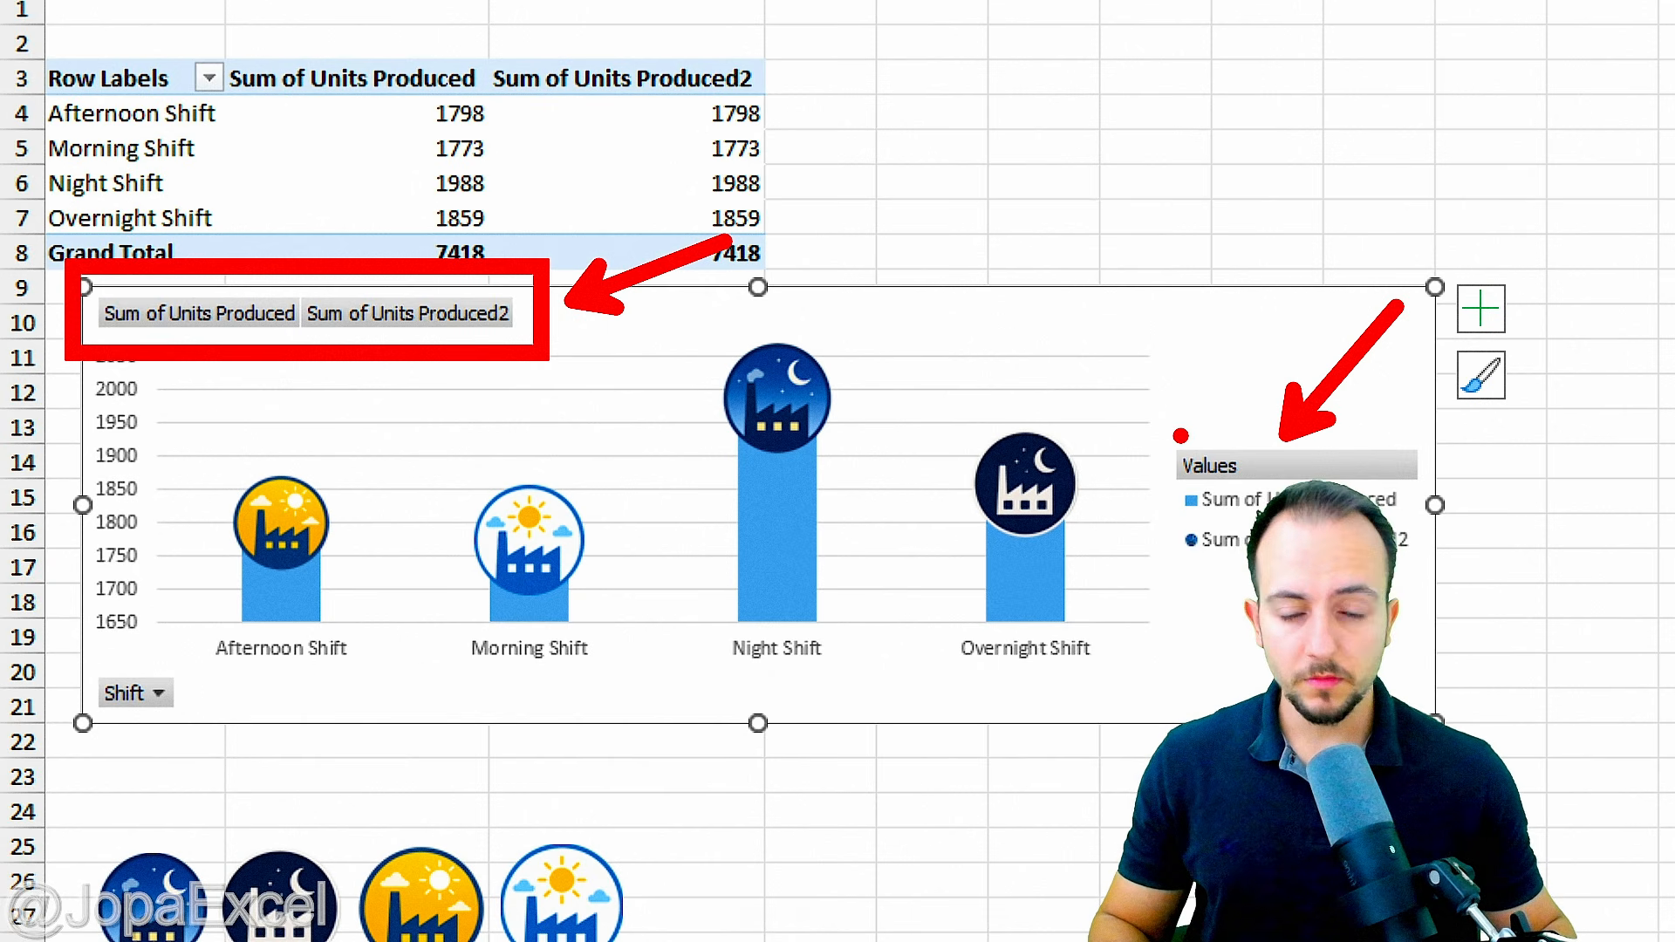
{"action": "key", "text": "Escape"}
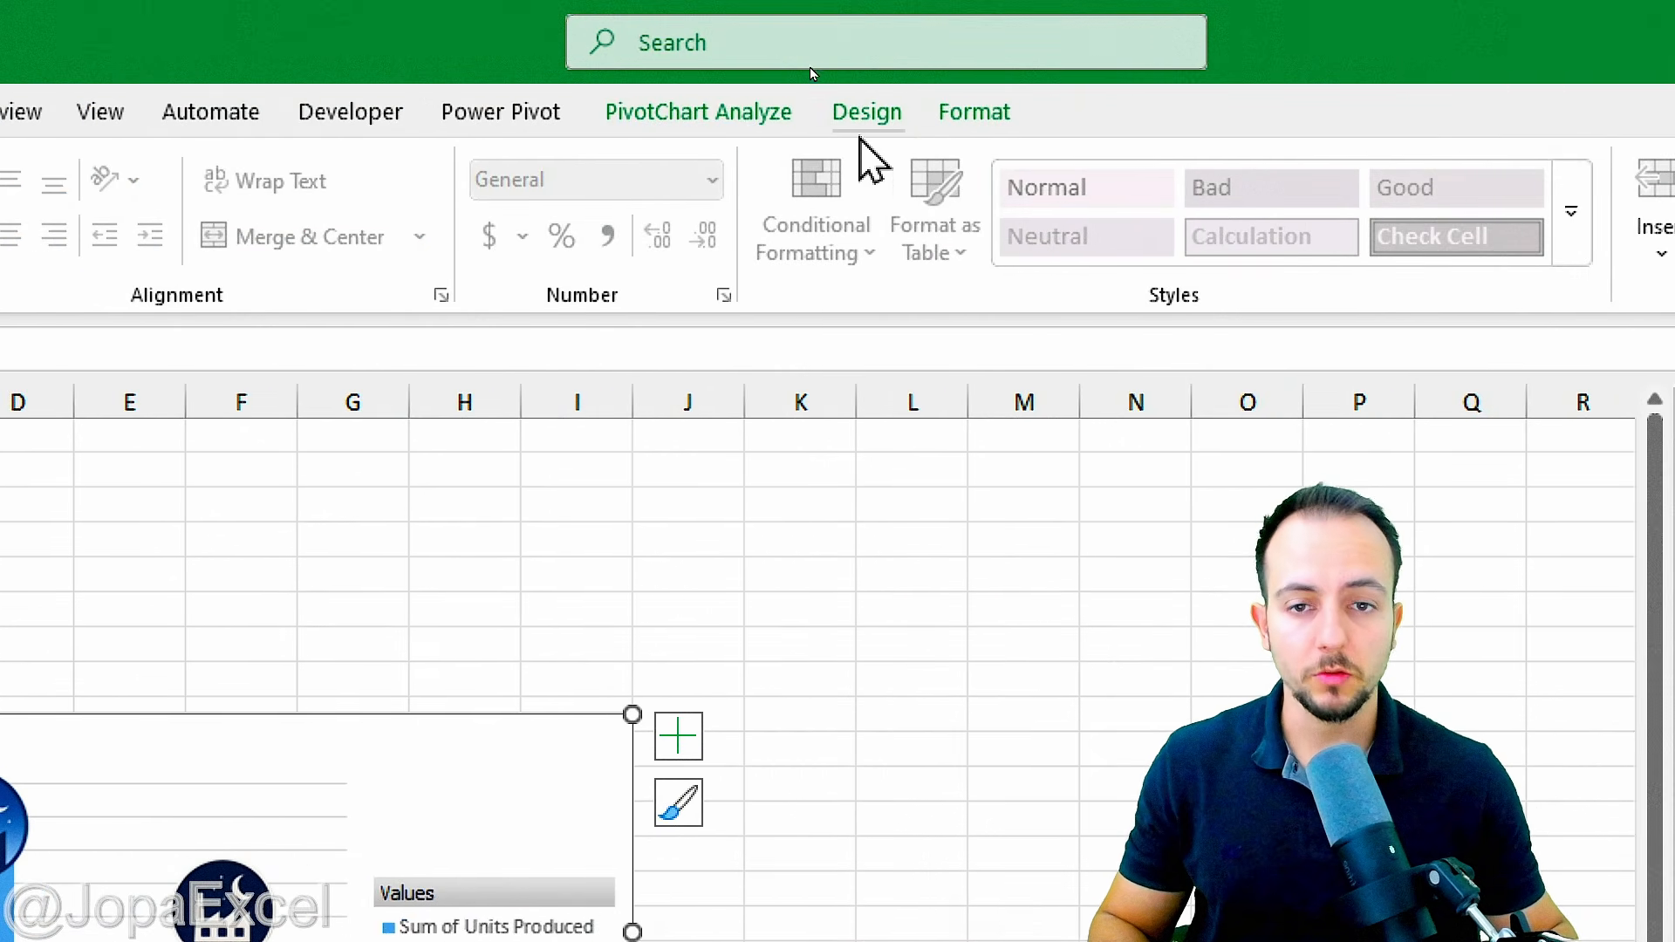
Step: Hide all field buttons on the PivotChart and delete its legend
{"action": "left_click", "coordinate": [746, 135]}
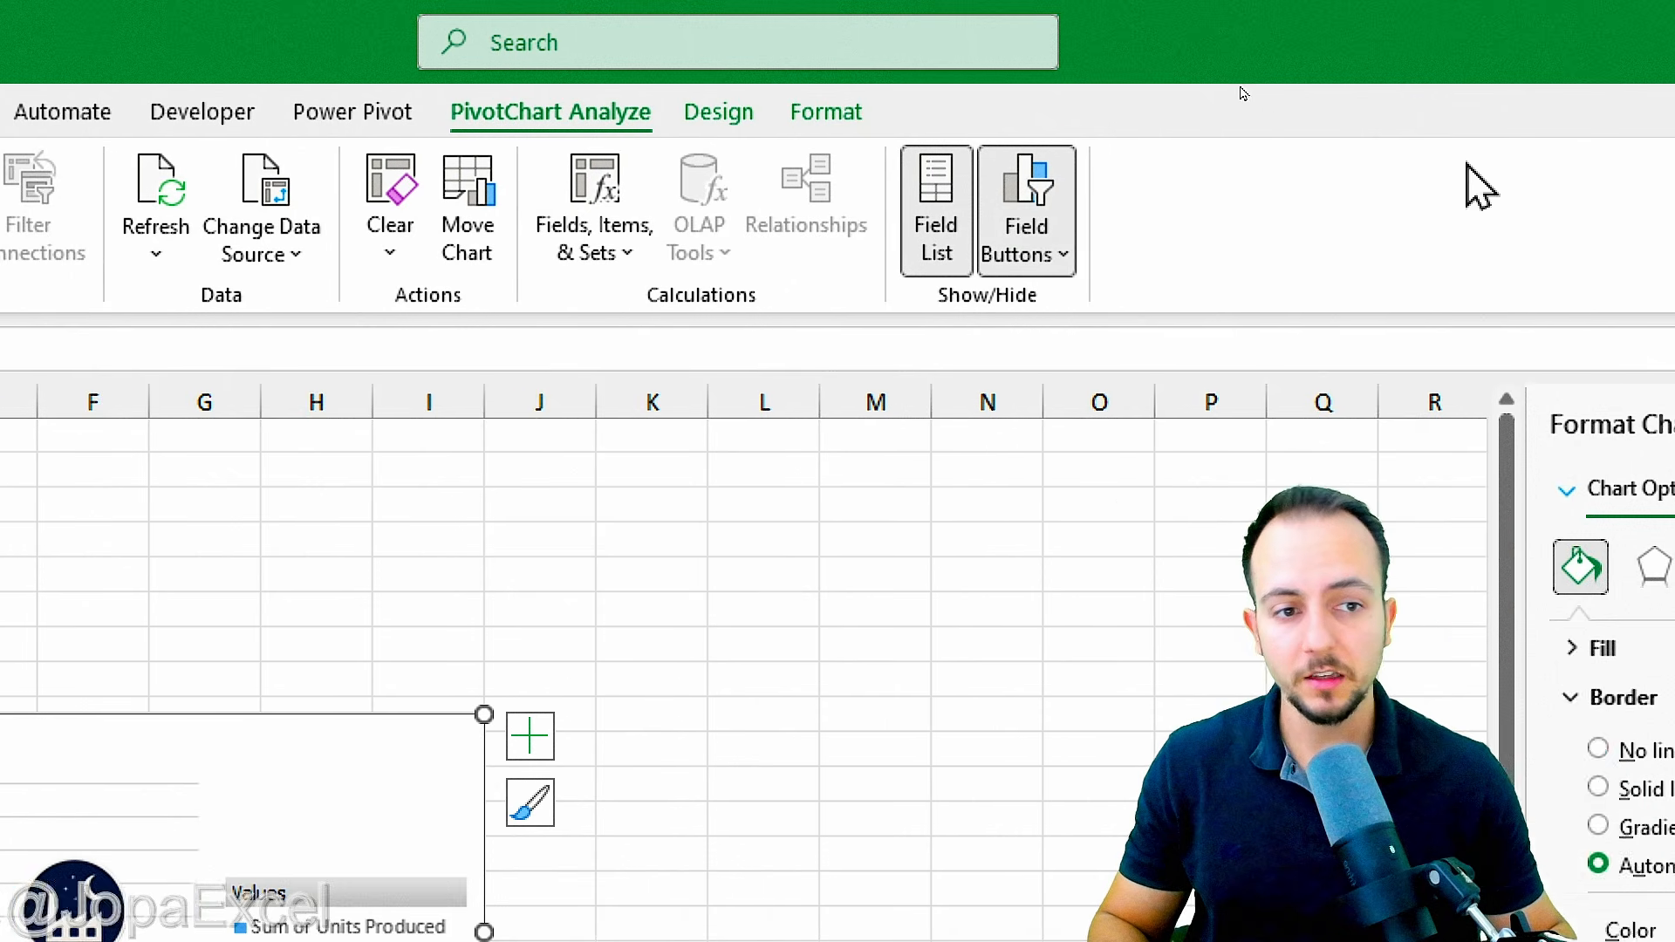
{"action": "left_click", "coordinate": [1189, 257]}
{"action": "left_click", "coordinate": [969, 570]}
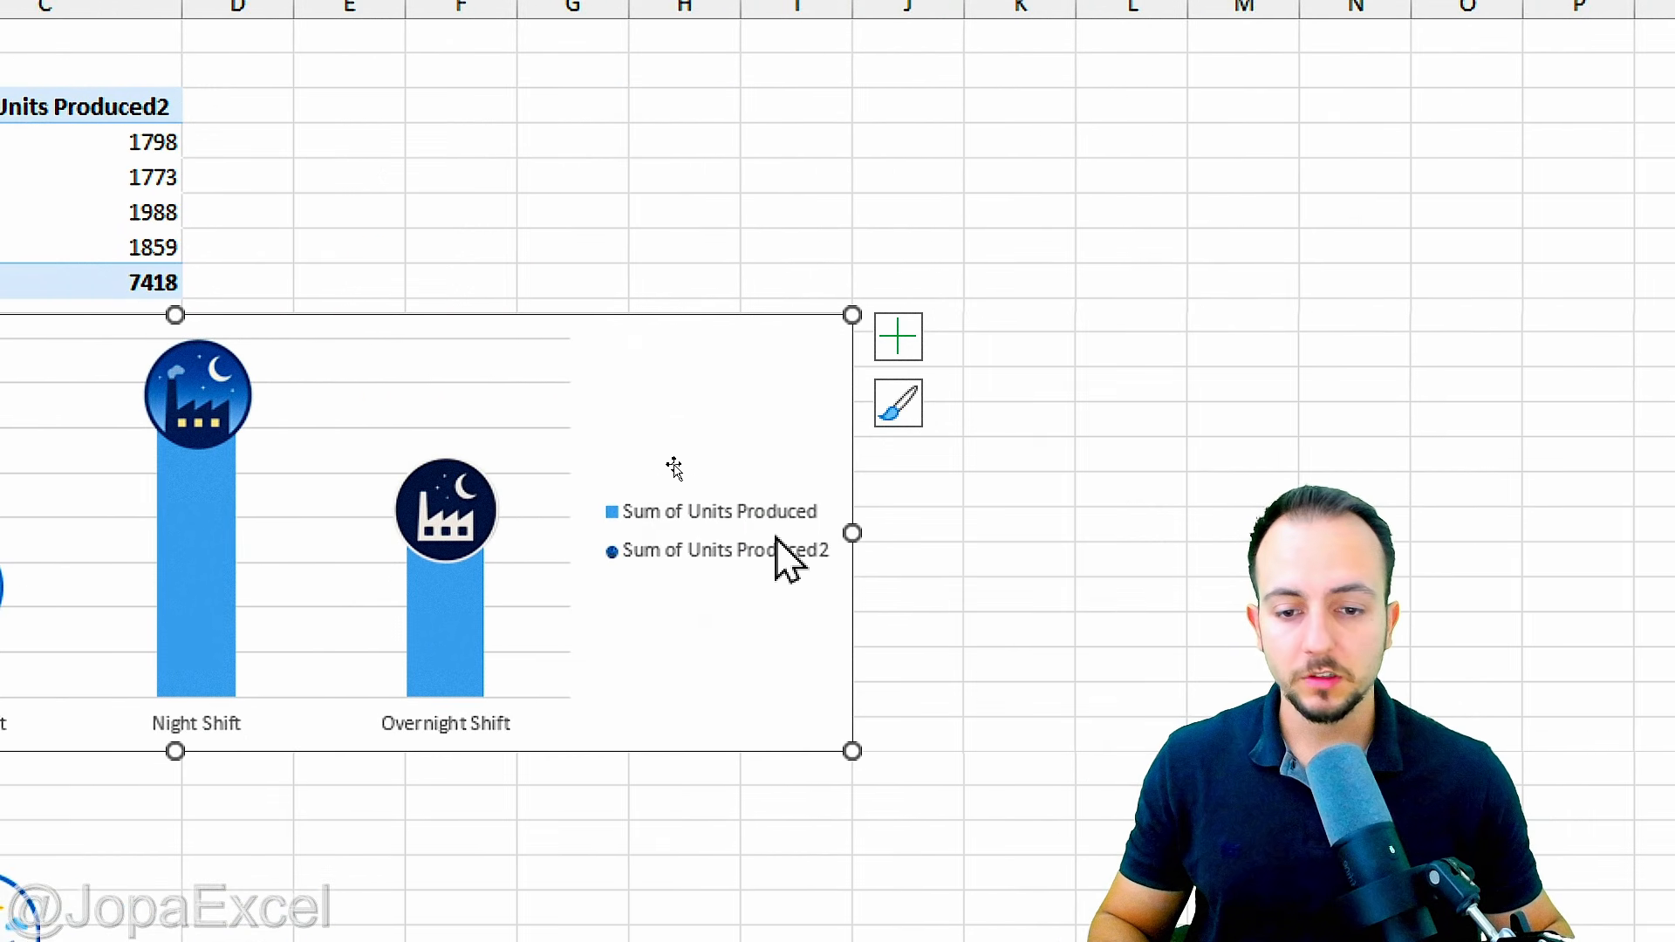
{"action": "left_click", "coordinate": [729, 563]}
{"action": "key", "text": "Delete"}
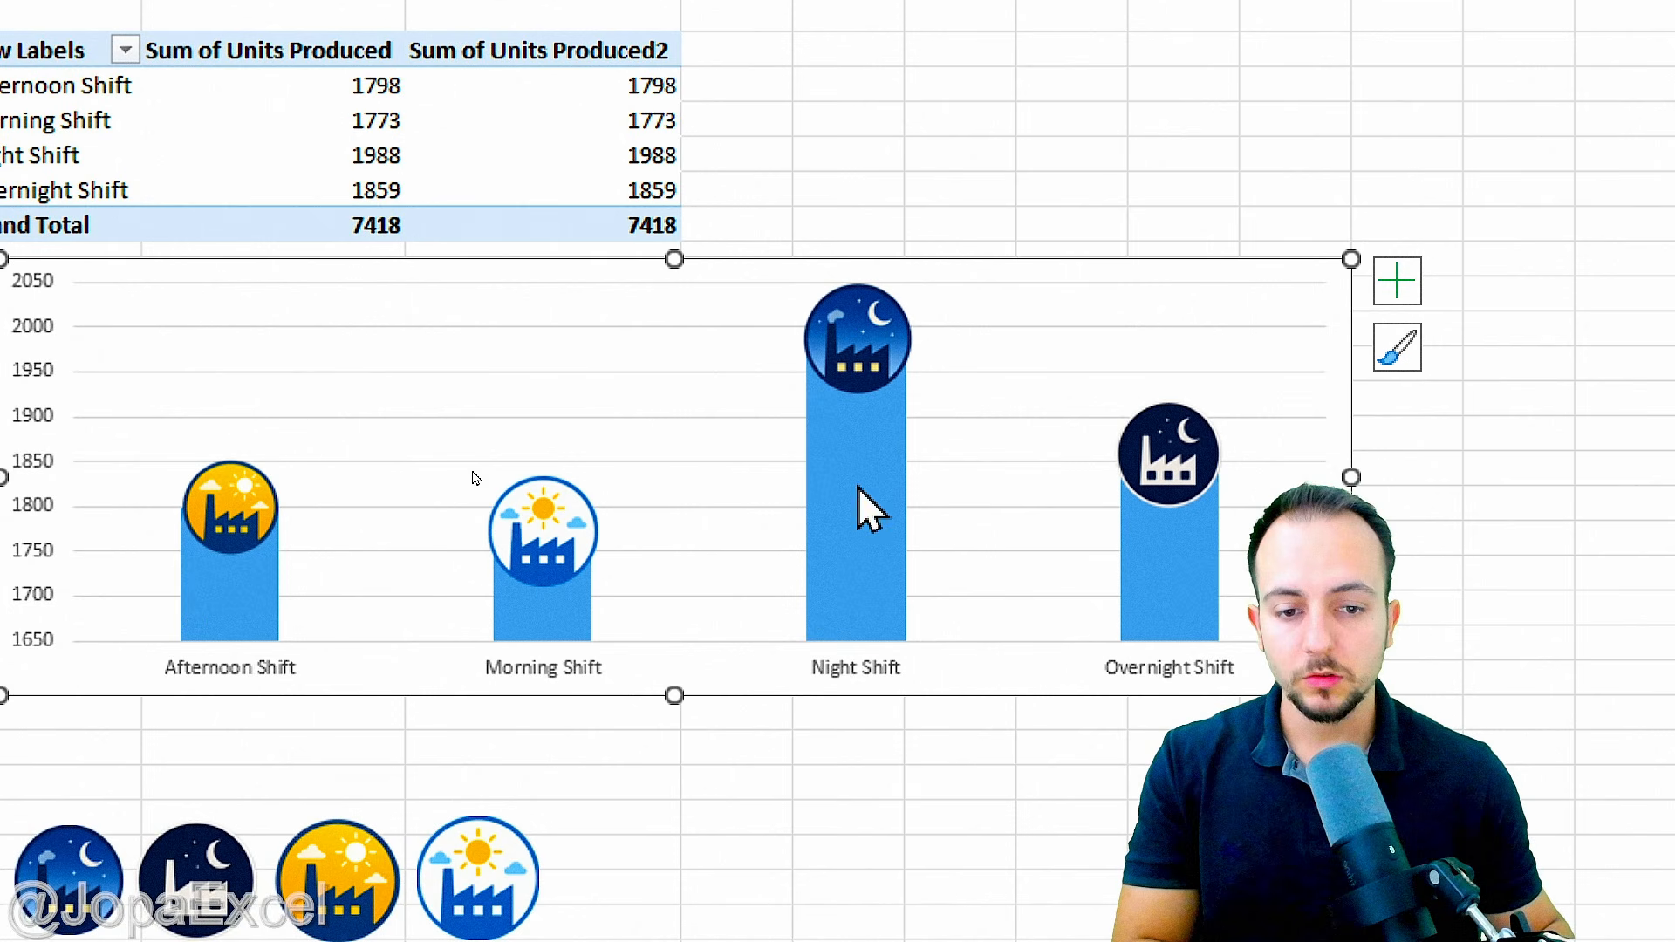
Step: Apply the first Outer shadow preset to the Sum of Units Produced columns
{"action": "left_click", "coordinate": [665, 544]}
{"action": "right_click", "coordinate": [875, 506]}
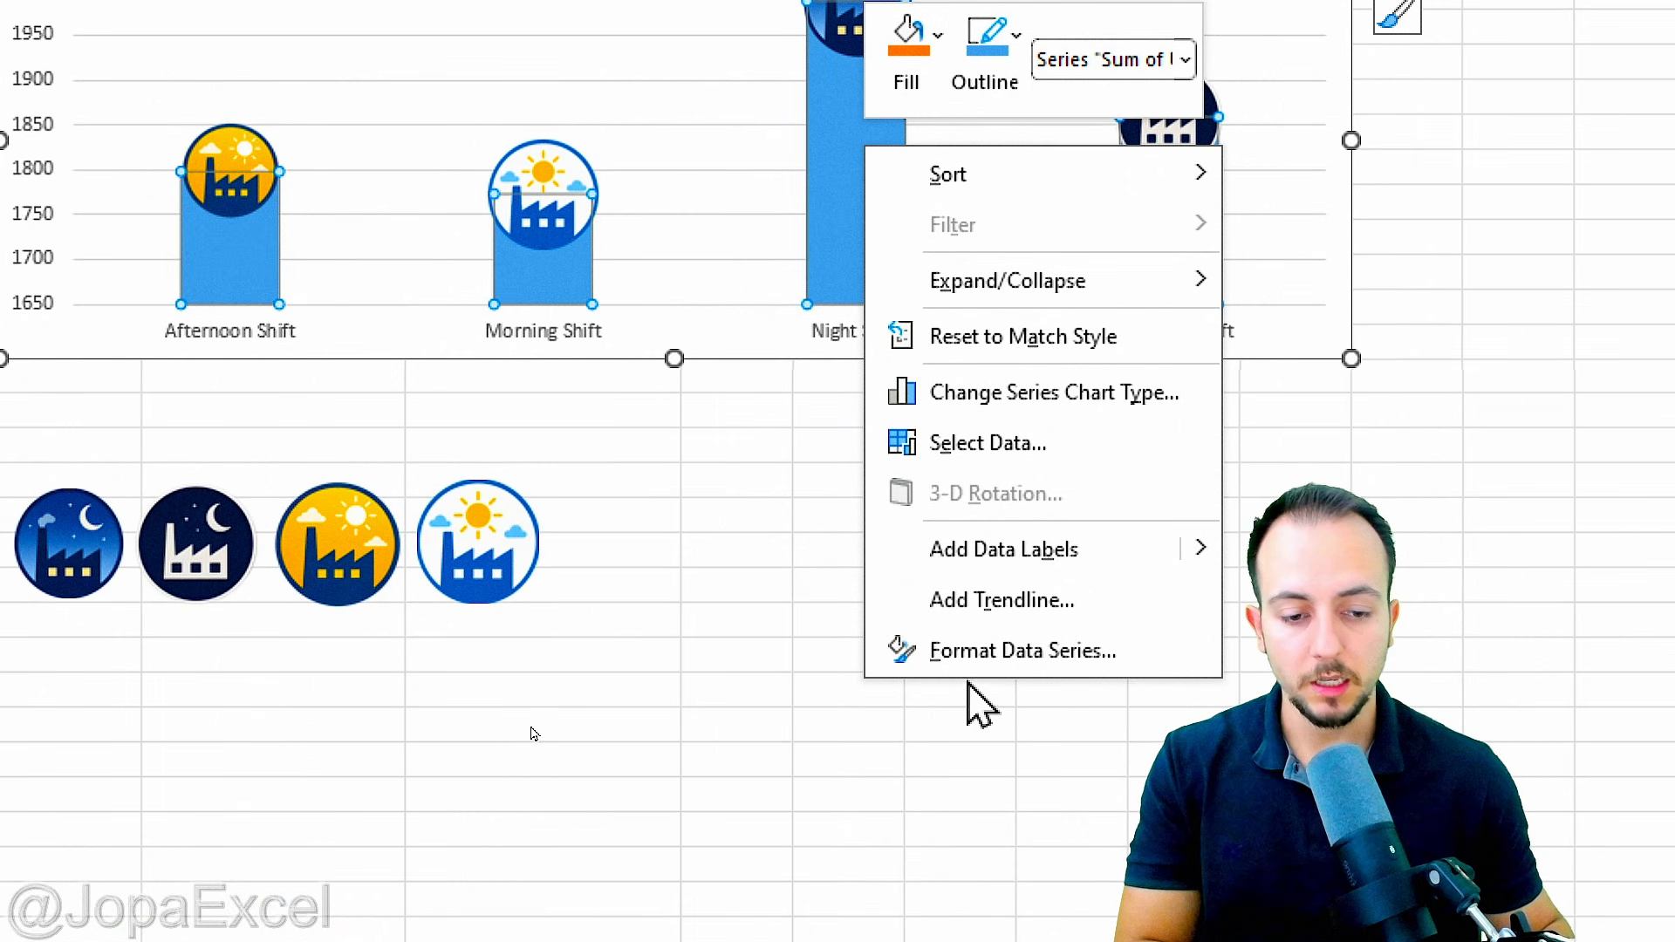
{"action": "left_click", "coordinate": [993, 649]}
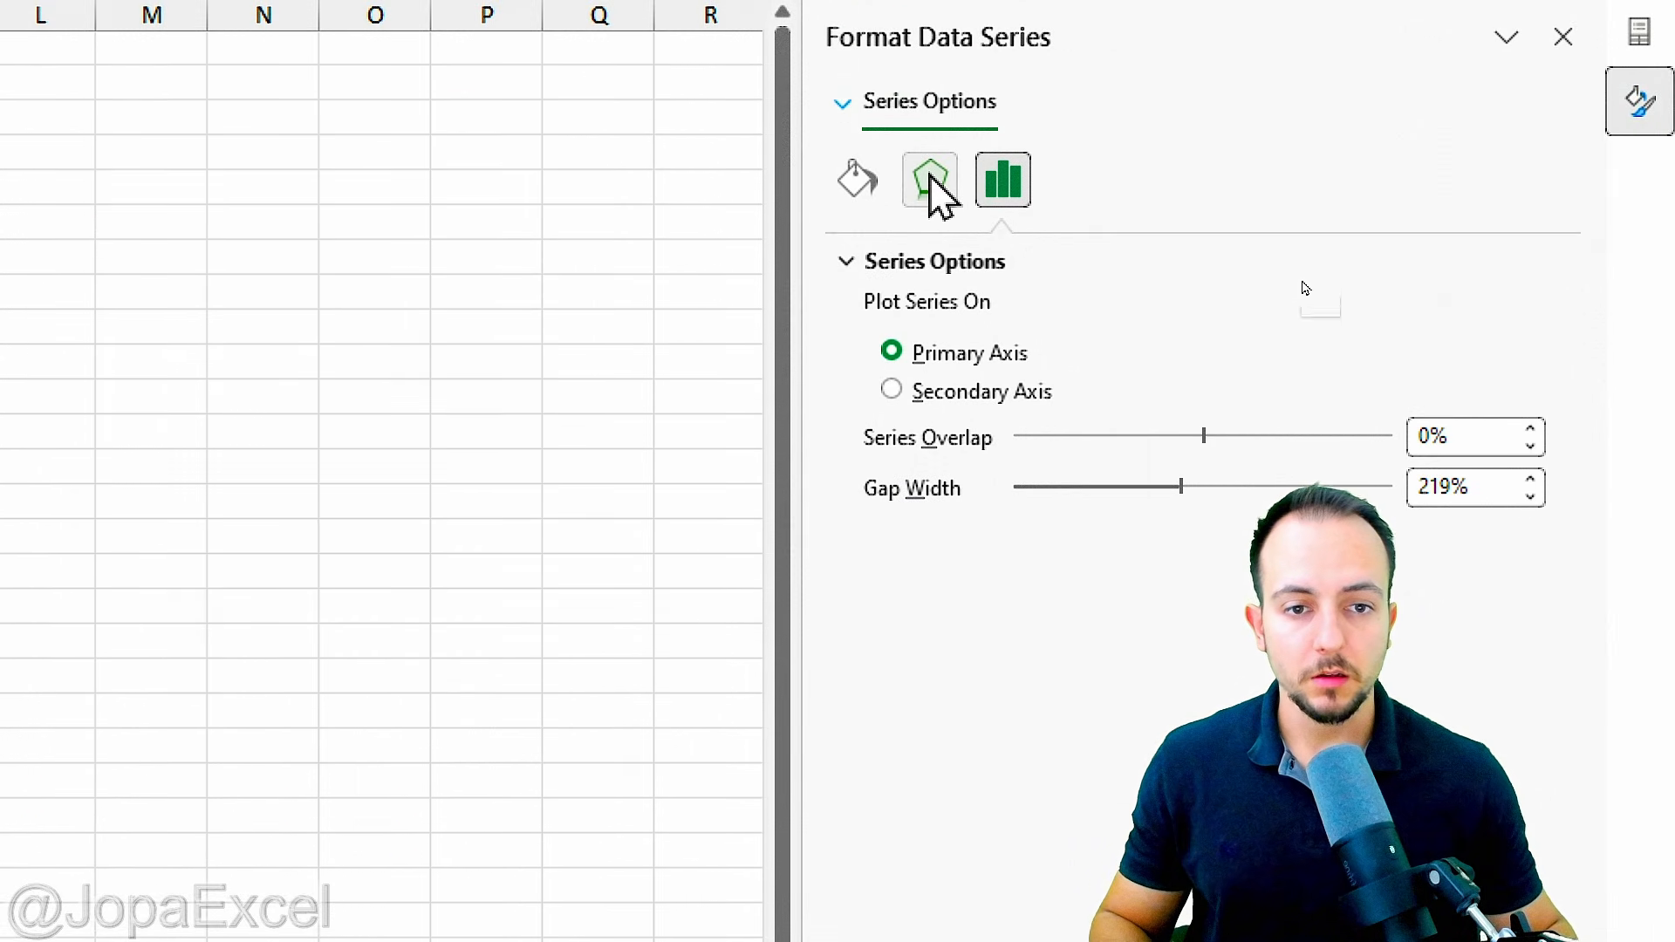
{"action": "left_click", "coordinate": [931, 180]}
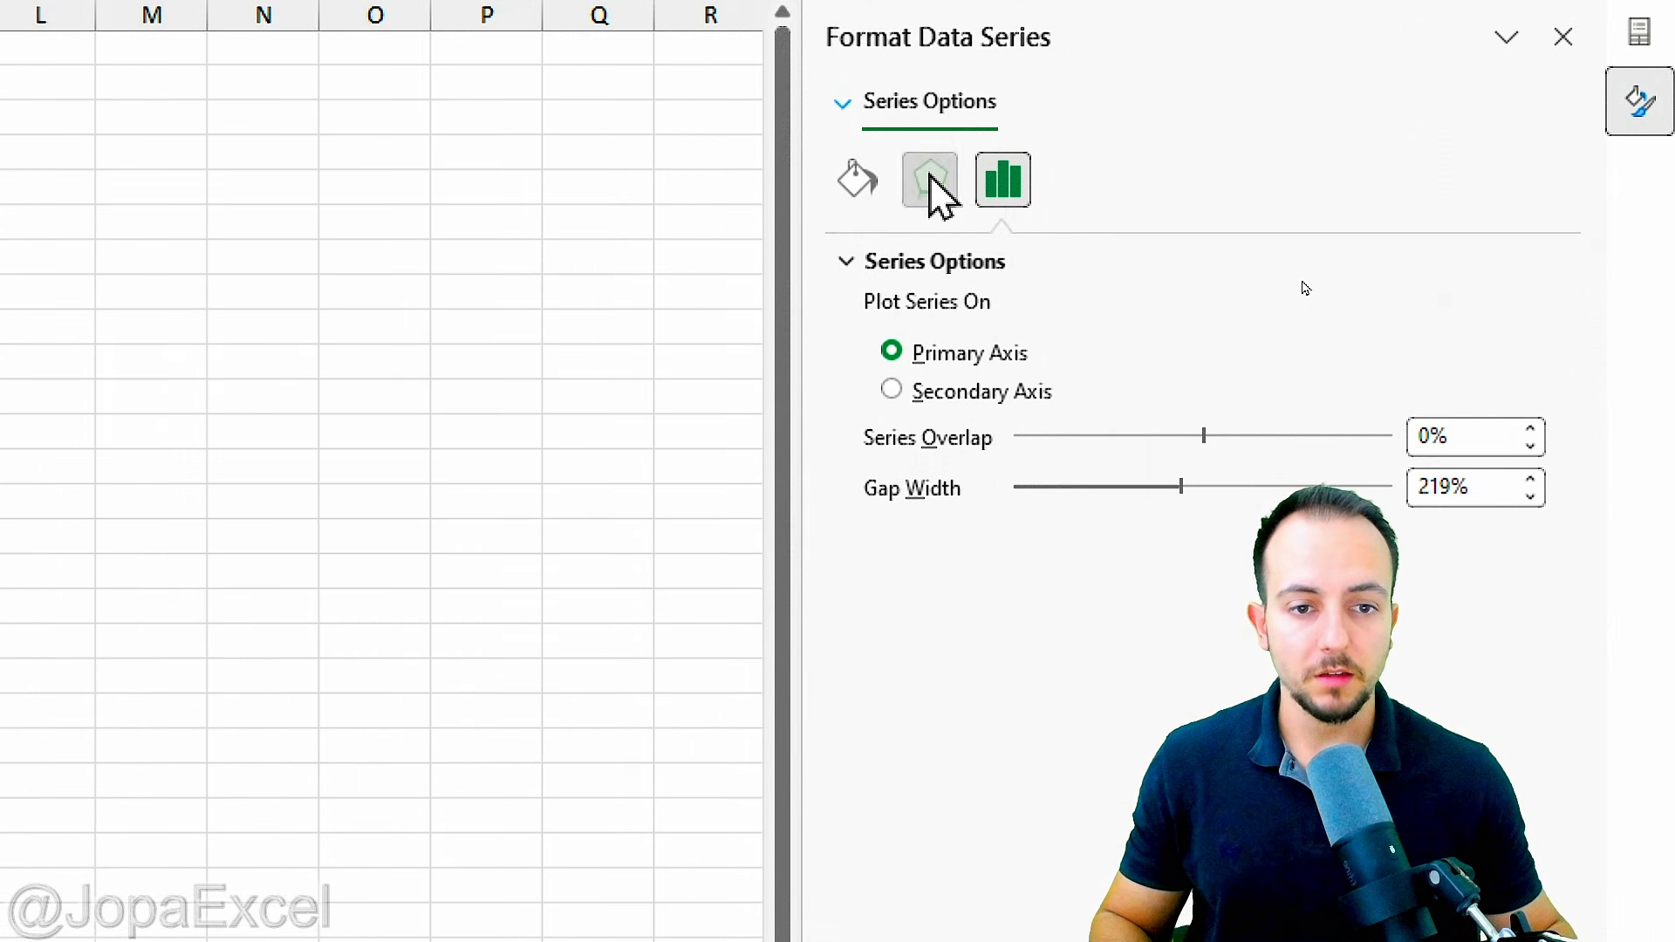
{"action": "left_click", "coordinate": [919, 263]}
{"action": "left_click", "coordinate": [1498, 312]}
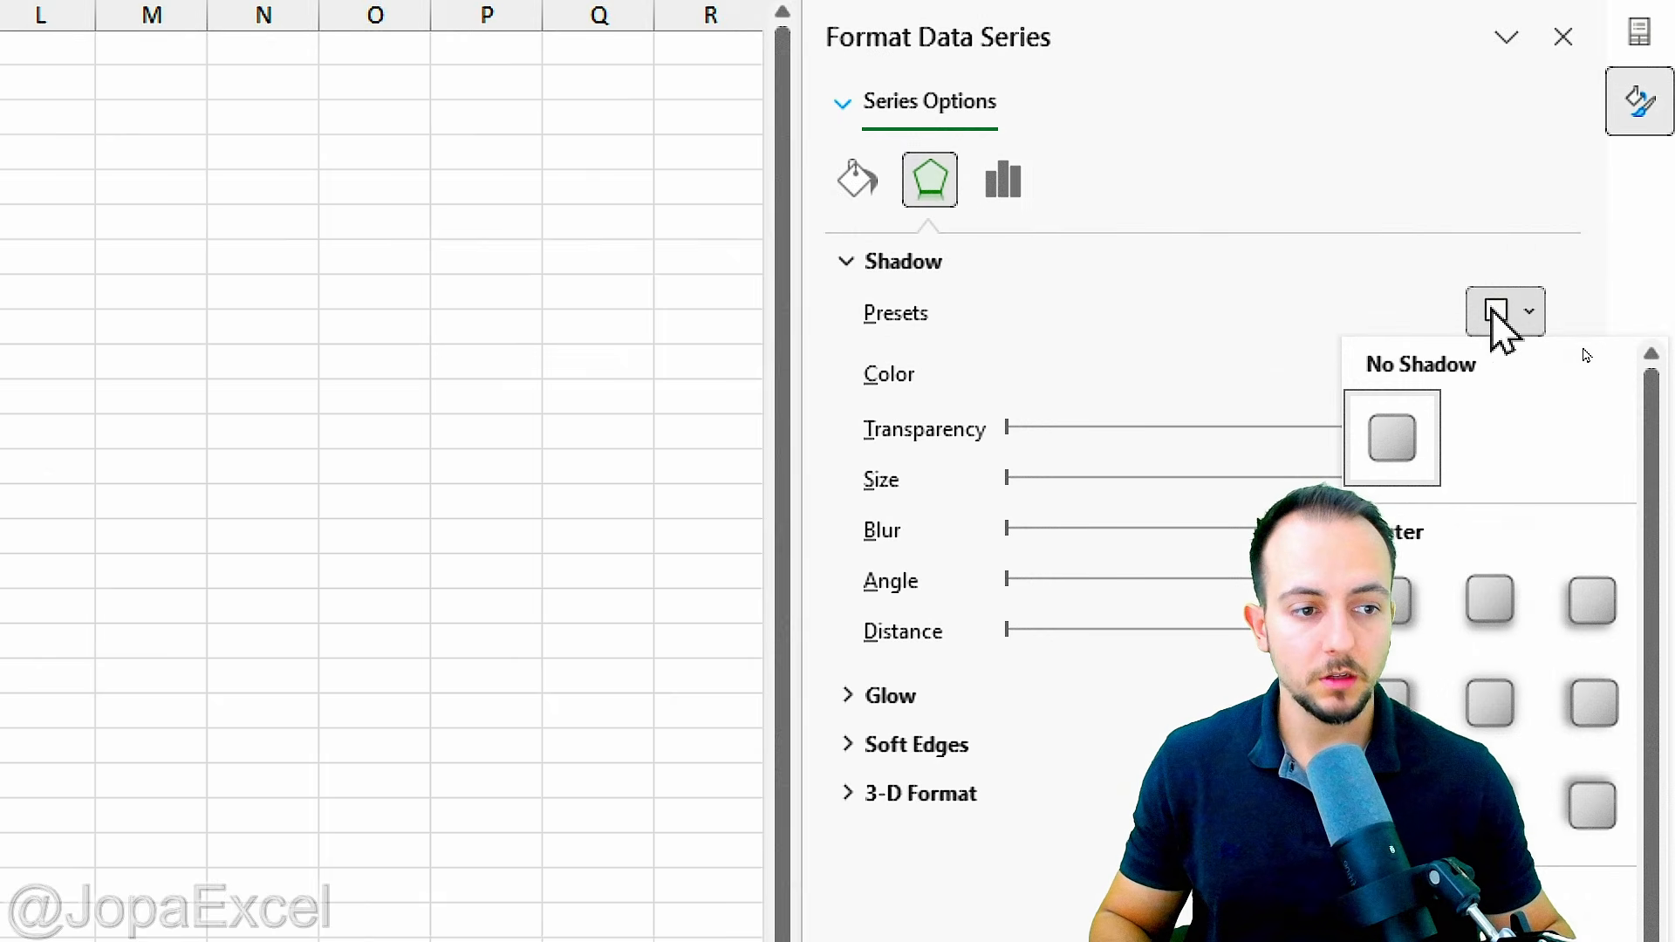
{"action": "left_click", "coordinate": [1416, 602]}
Step: Fill the Sum of Units Produced columns with dark blue and narrow the chart so it ends at column E
{"action": "left_click", "coordinate": [855, 183]}
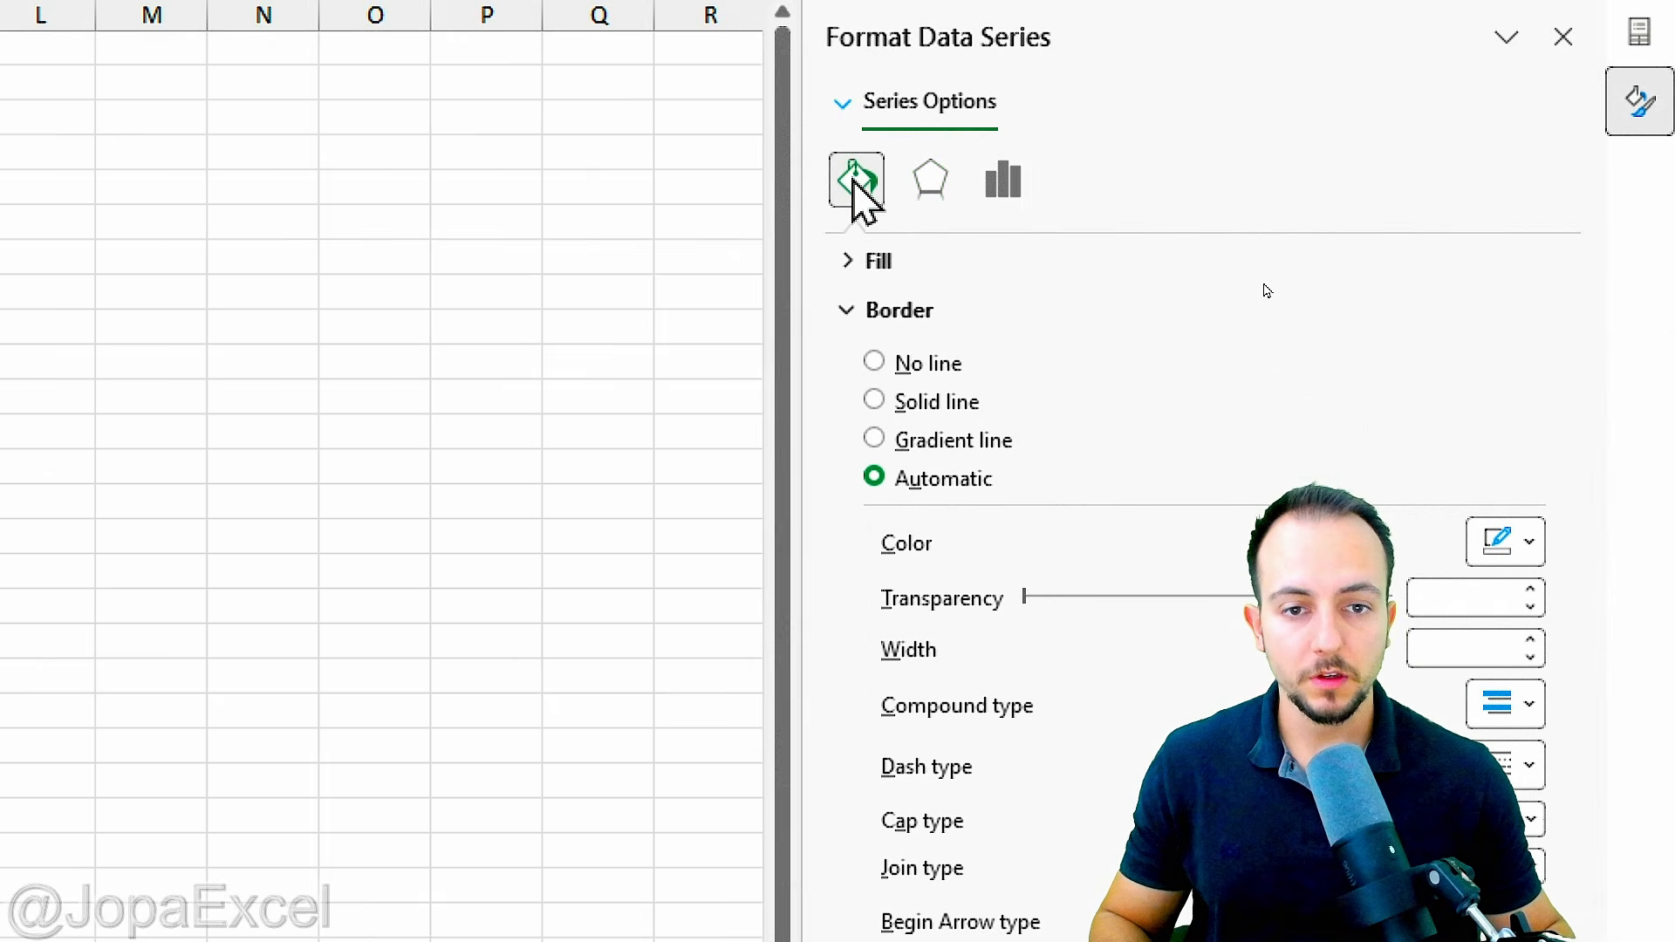
{"action": "left_click", "coordinate": [892, 261]}
{"action": "left_click", "coordinate": [1502, 612]}
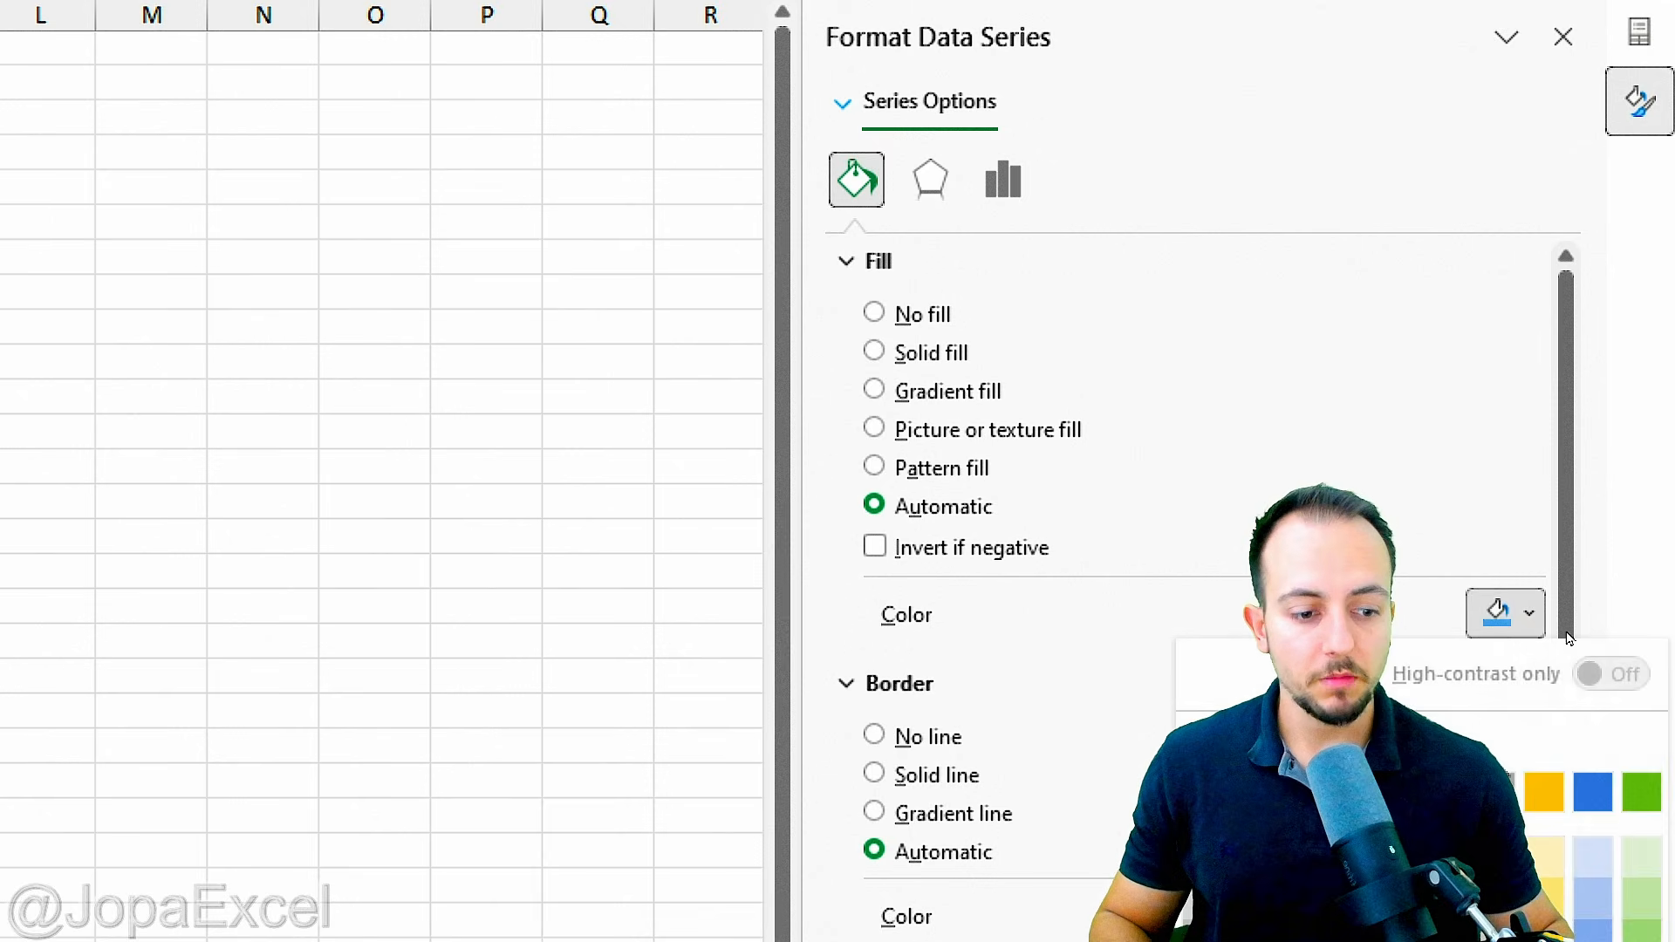
{"action": "left_click", "coordinate": [1592, 616]}
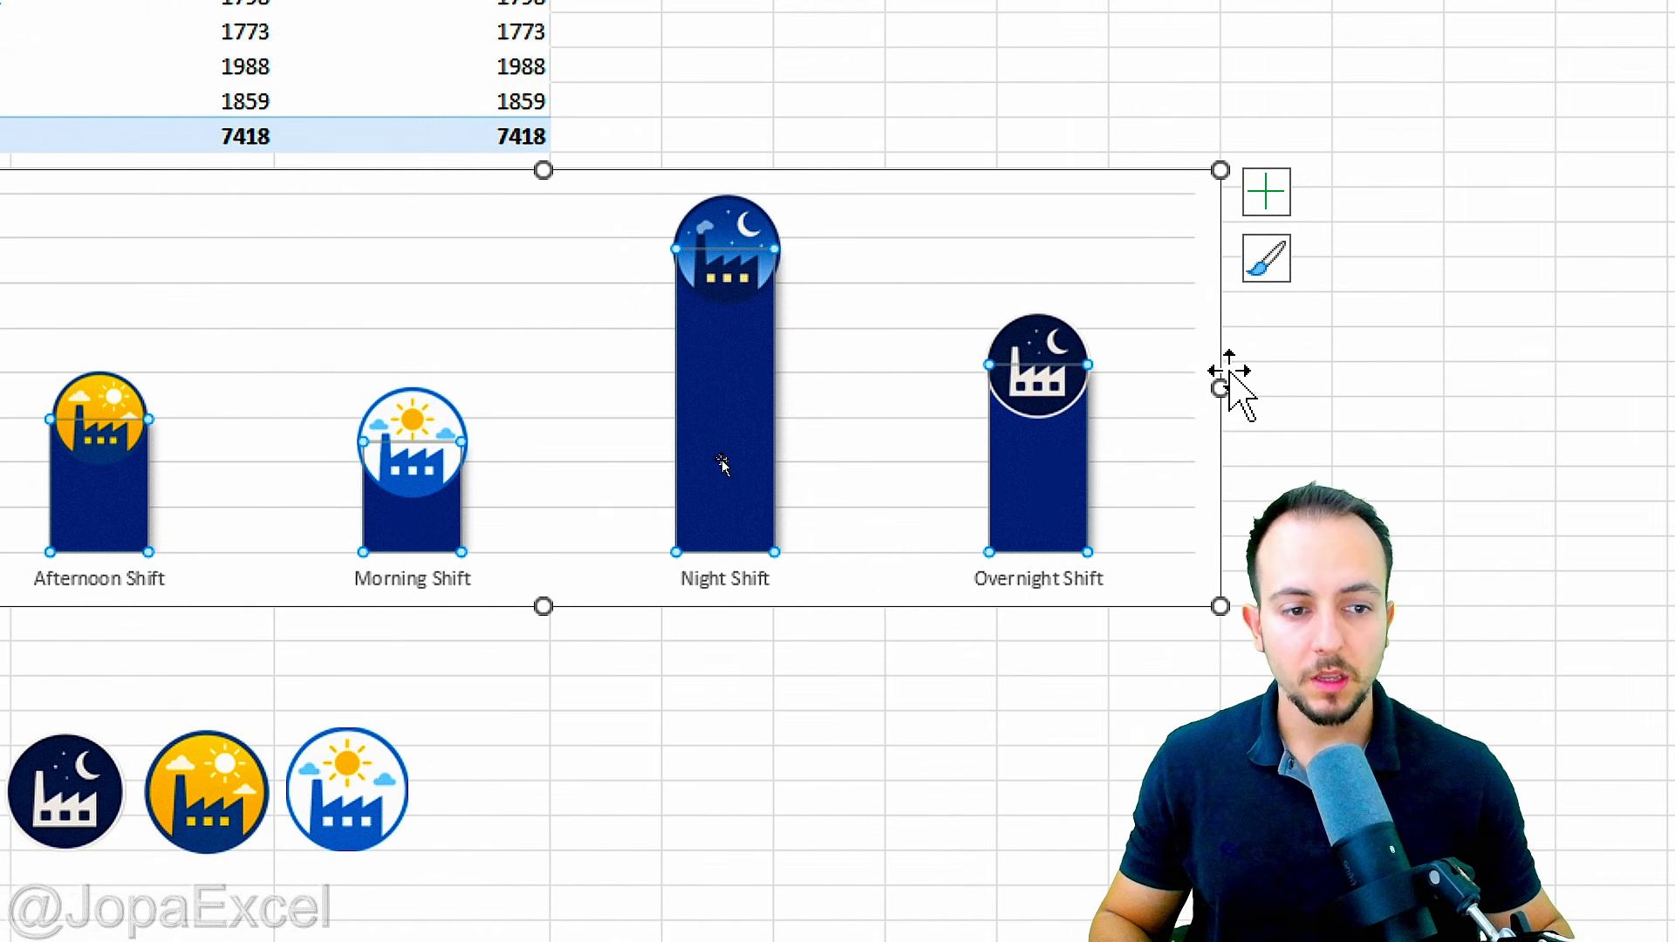
{"action": "left_click_drag", "start_coordinate": [1221, 388], "coordinate": [774, 375]}
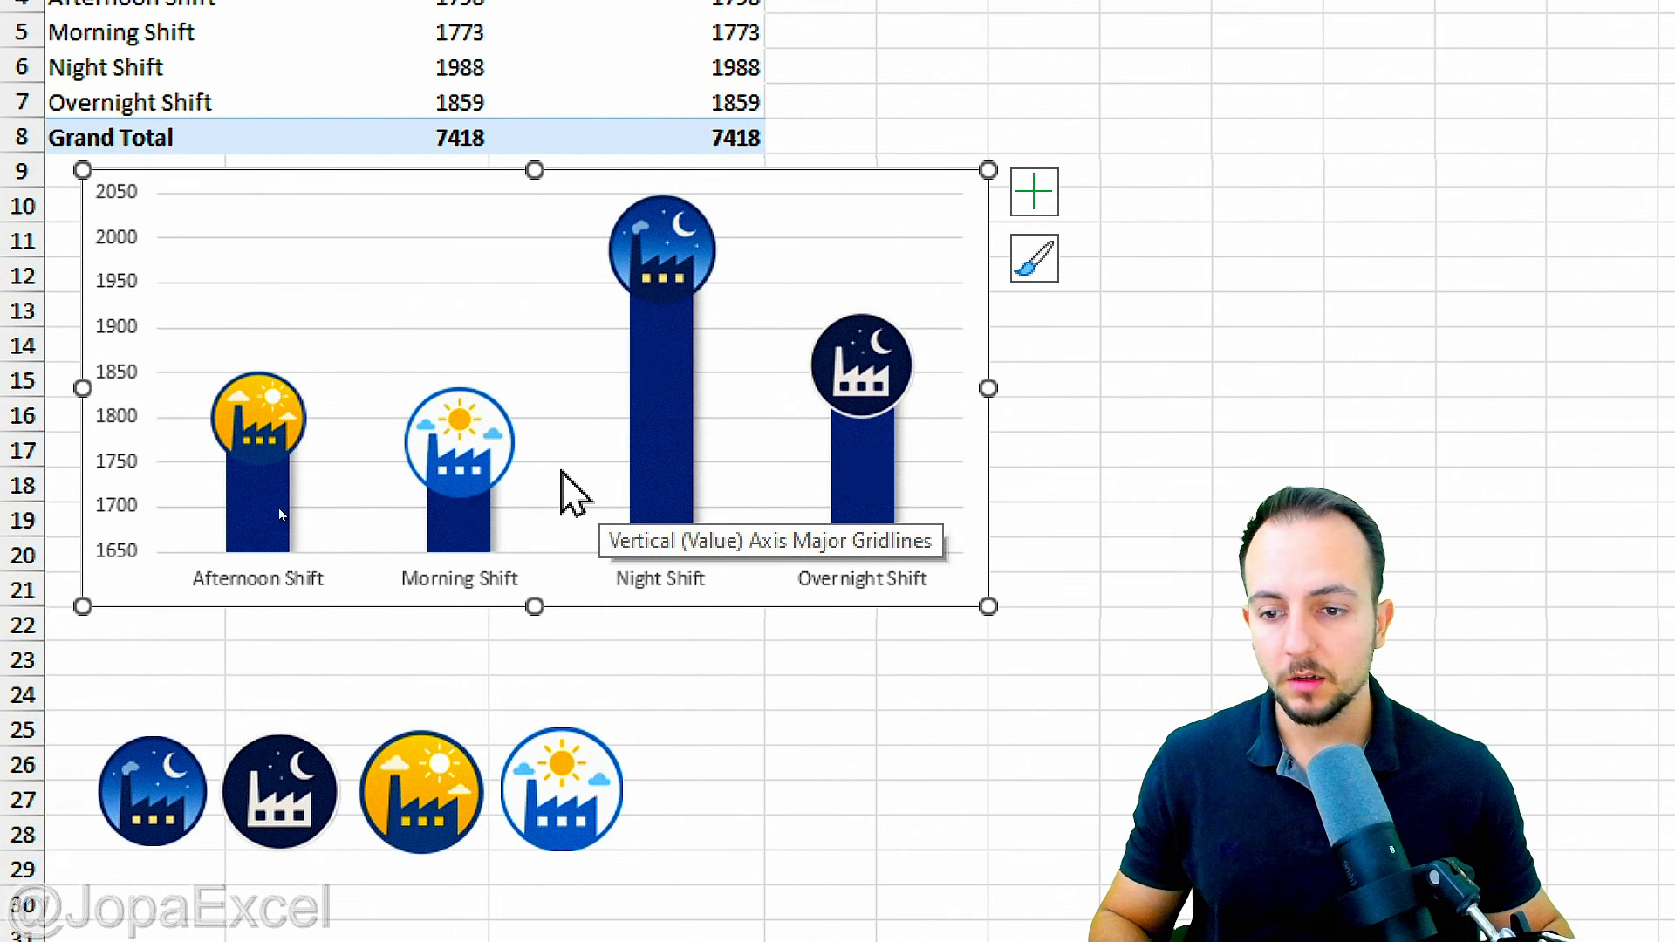
Step: Apply the first Outer shadow preset to the Sum of Units Produced2 icon markers
{"action": "left_click", "coordinate": [473, 434]}
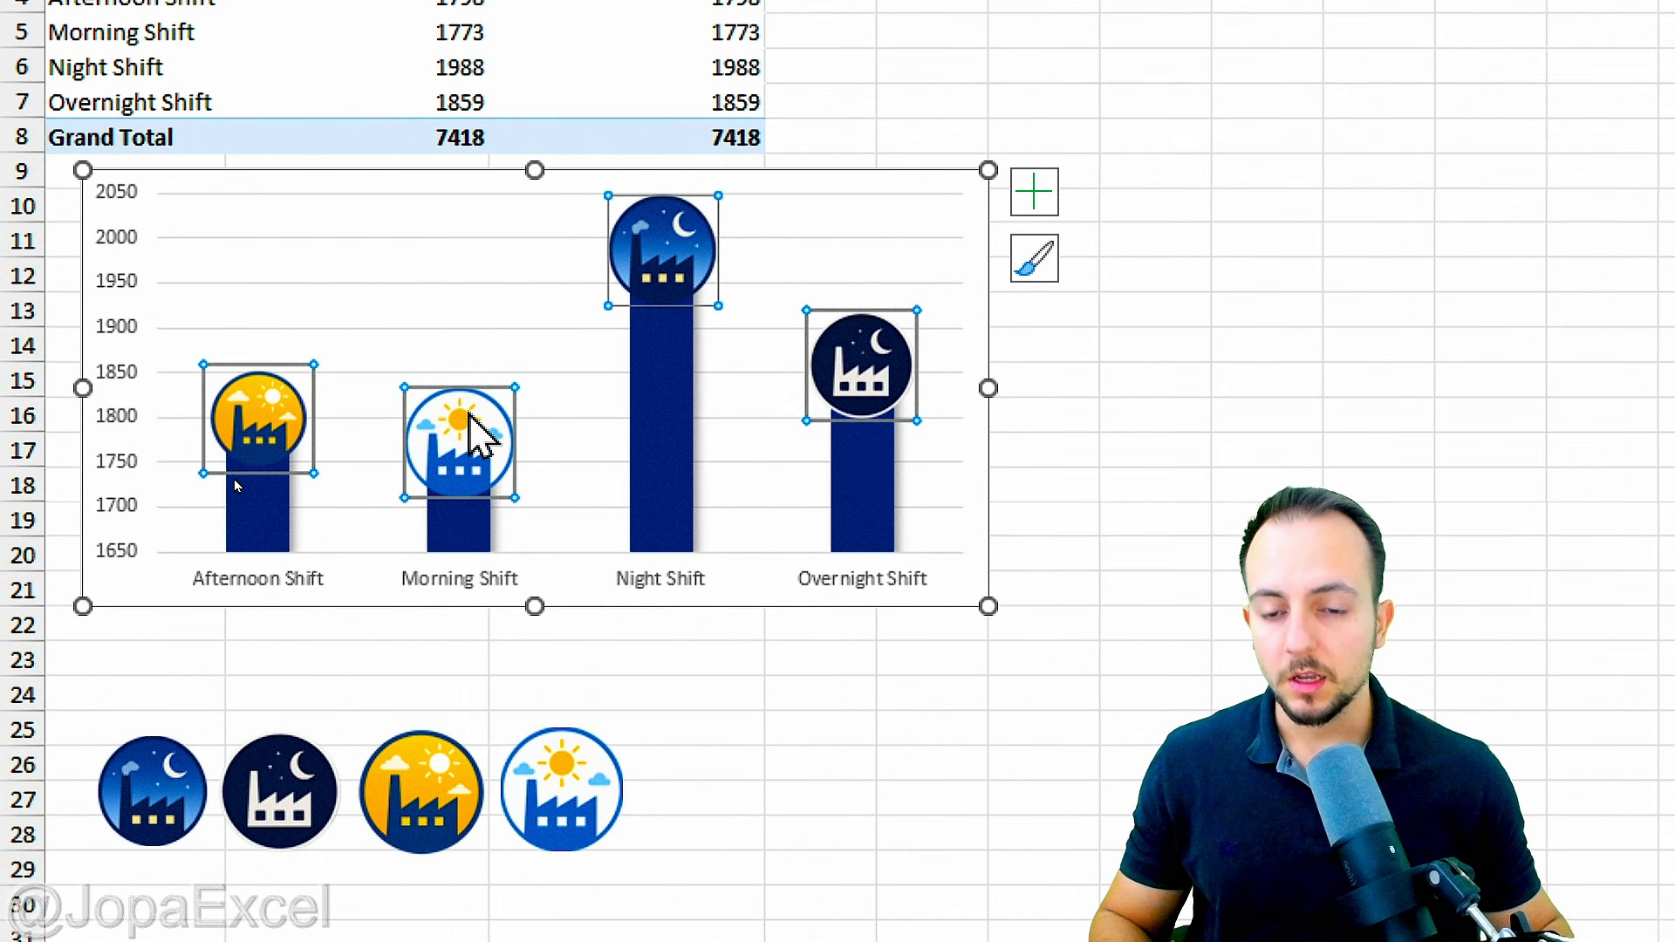
{"action": "right_click", "coordinate": [859, 392]}
{"action": "left_click", "coordinate": [1047, 884]}
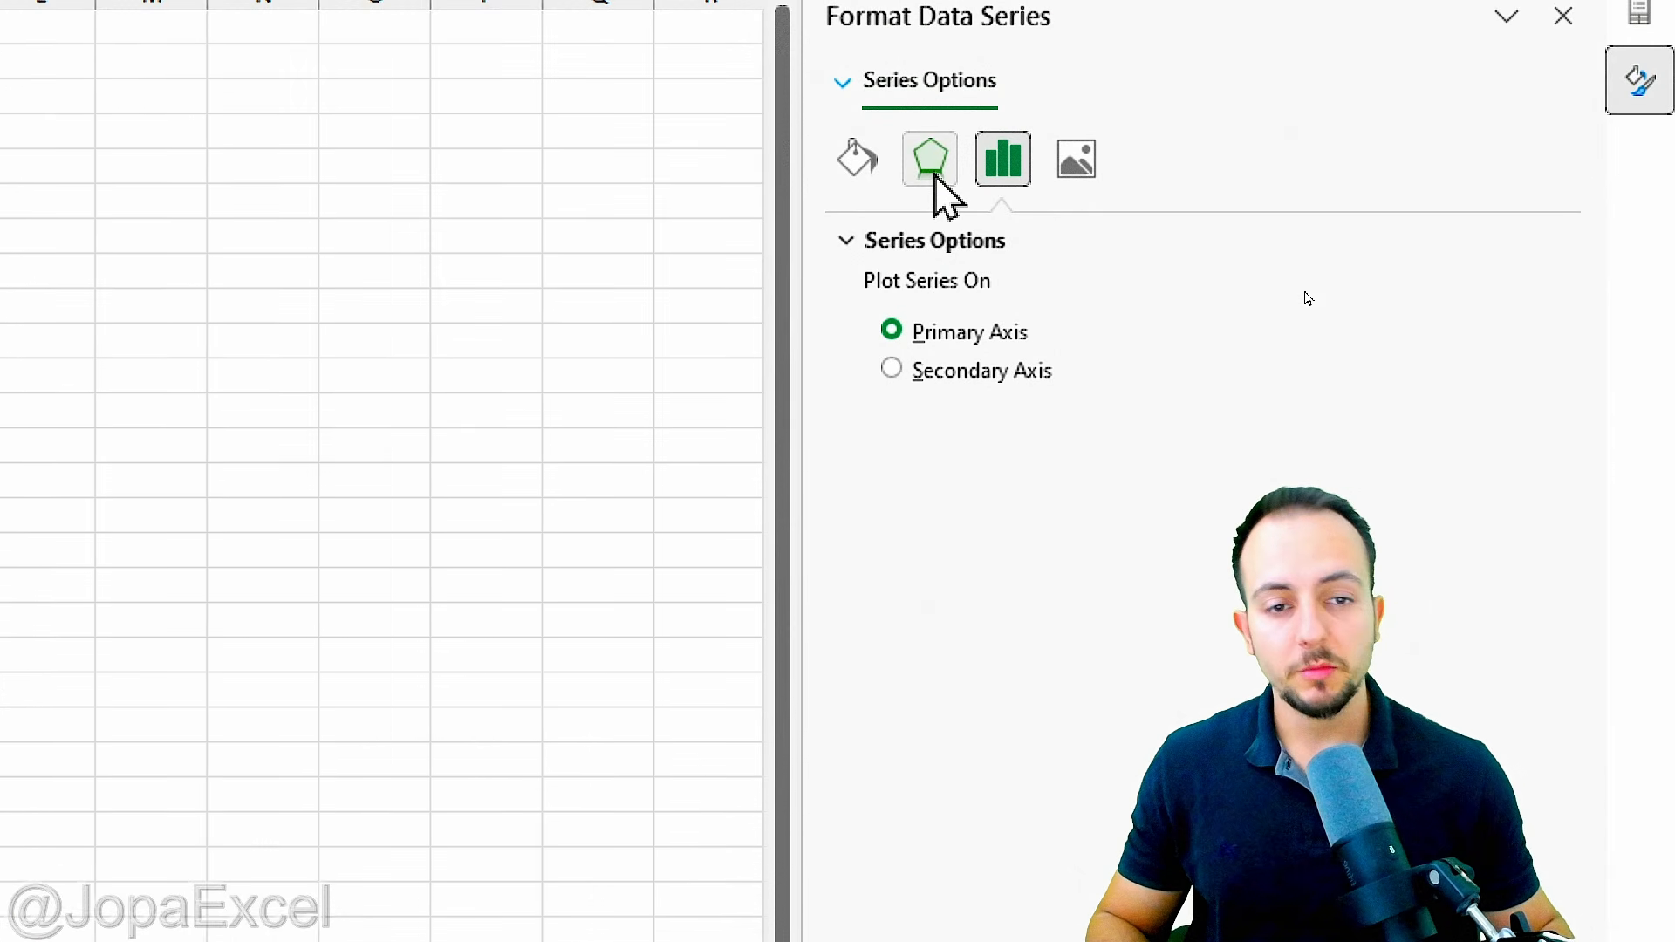
{"action": "left_click", "coordinate": [933, 170]}
{"action": "left_click", "coordinate": [1525, 291]}
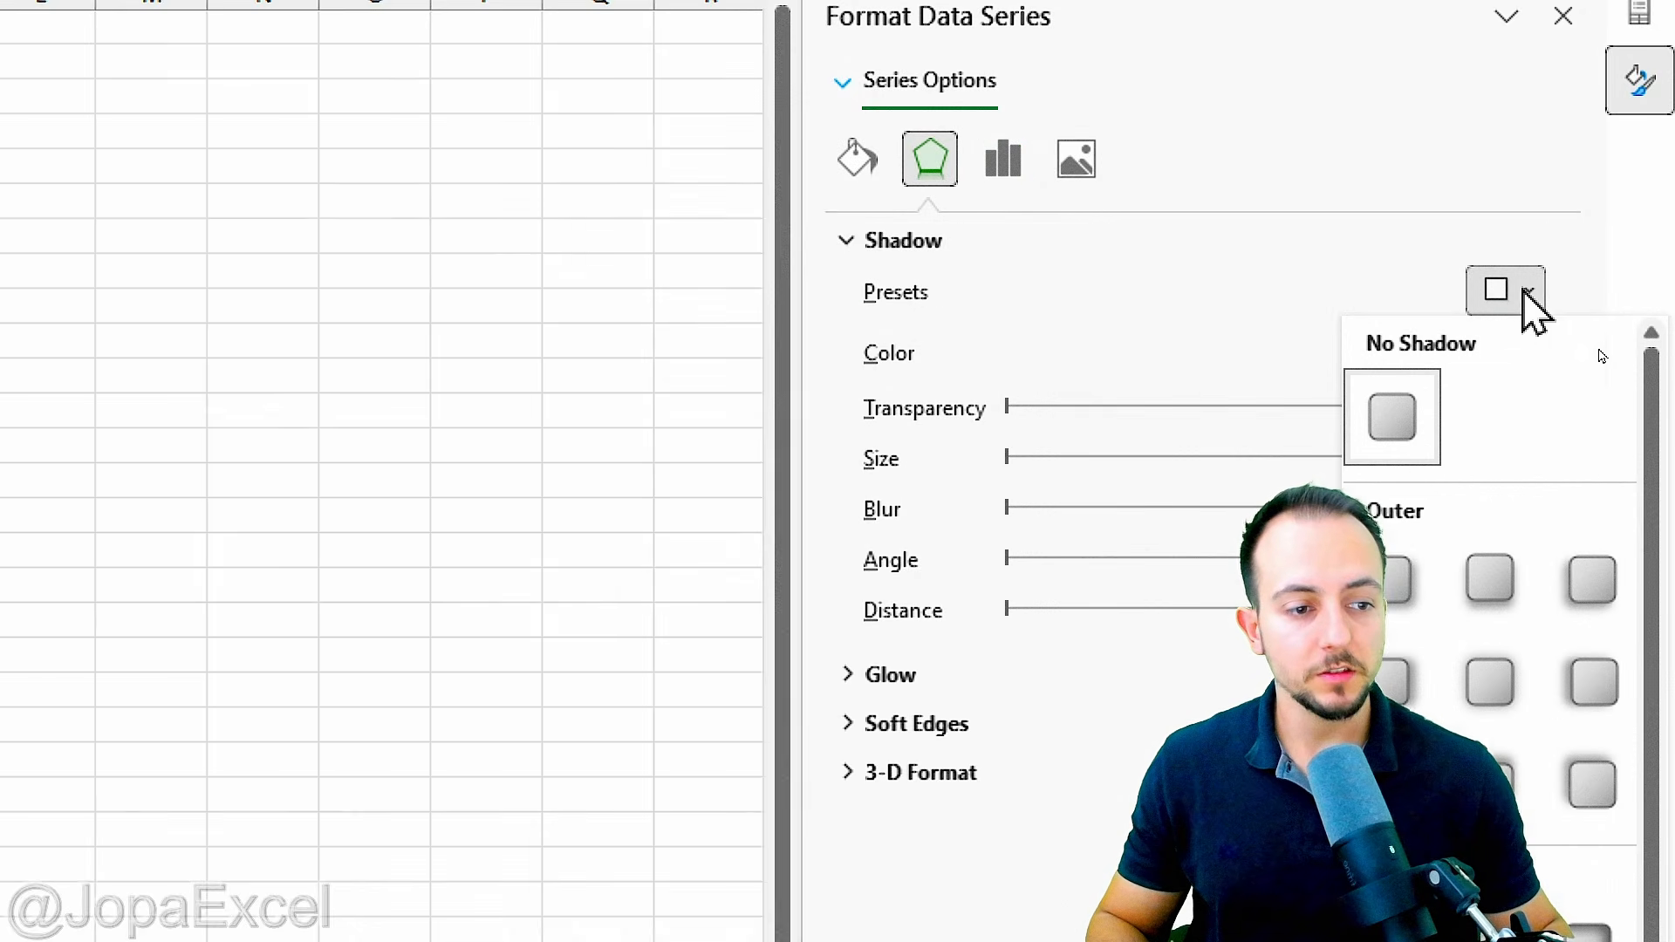
{"action": "left_click", "coordinate": [1422, 563]}
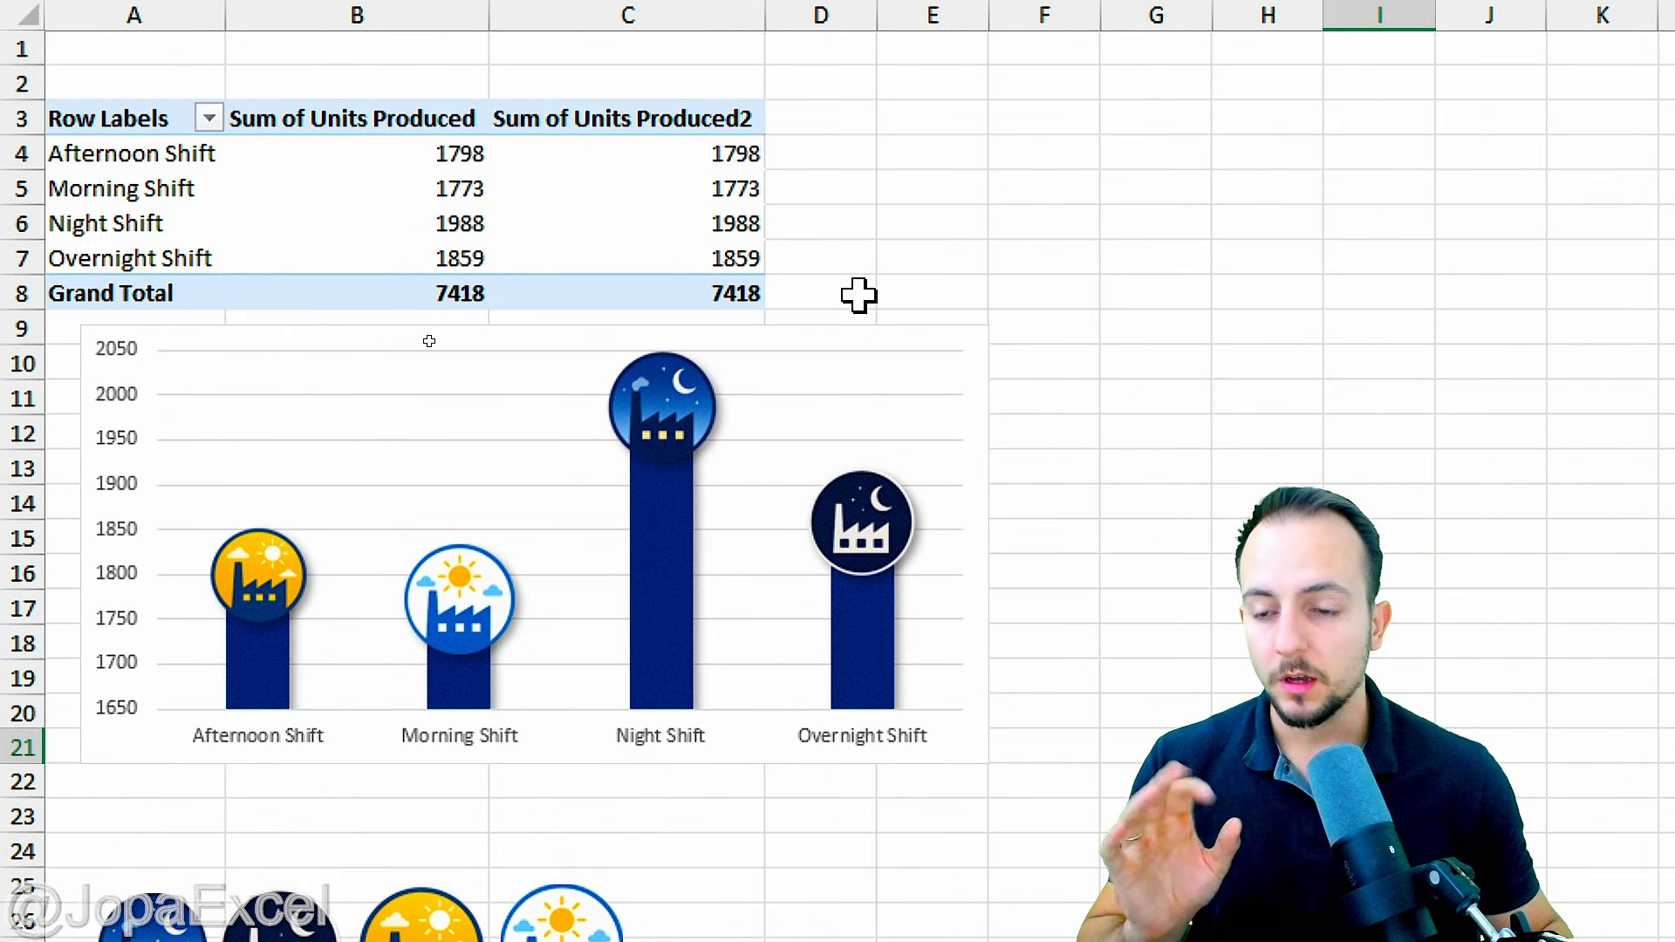
Step: Add a chart title above the plot area reading "Chart with Icons"
{"action": "left_click", "coordinate": [892, 329]}
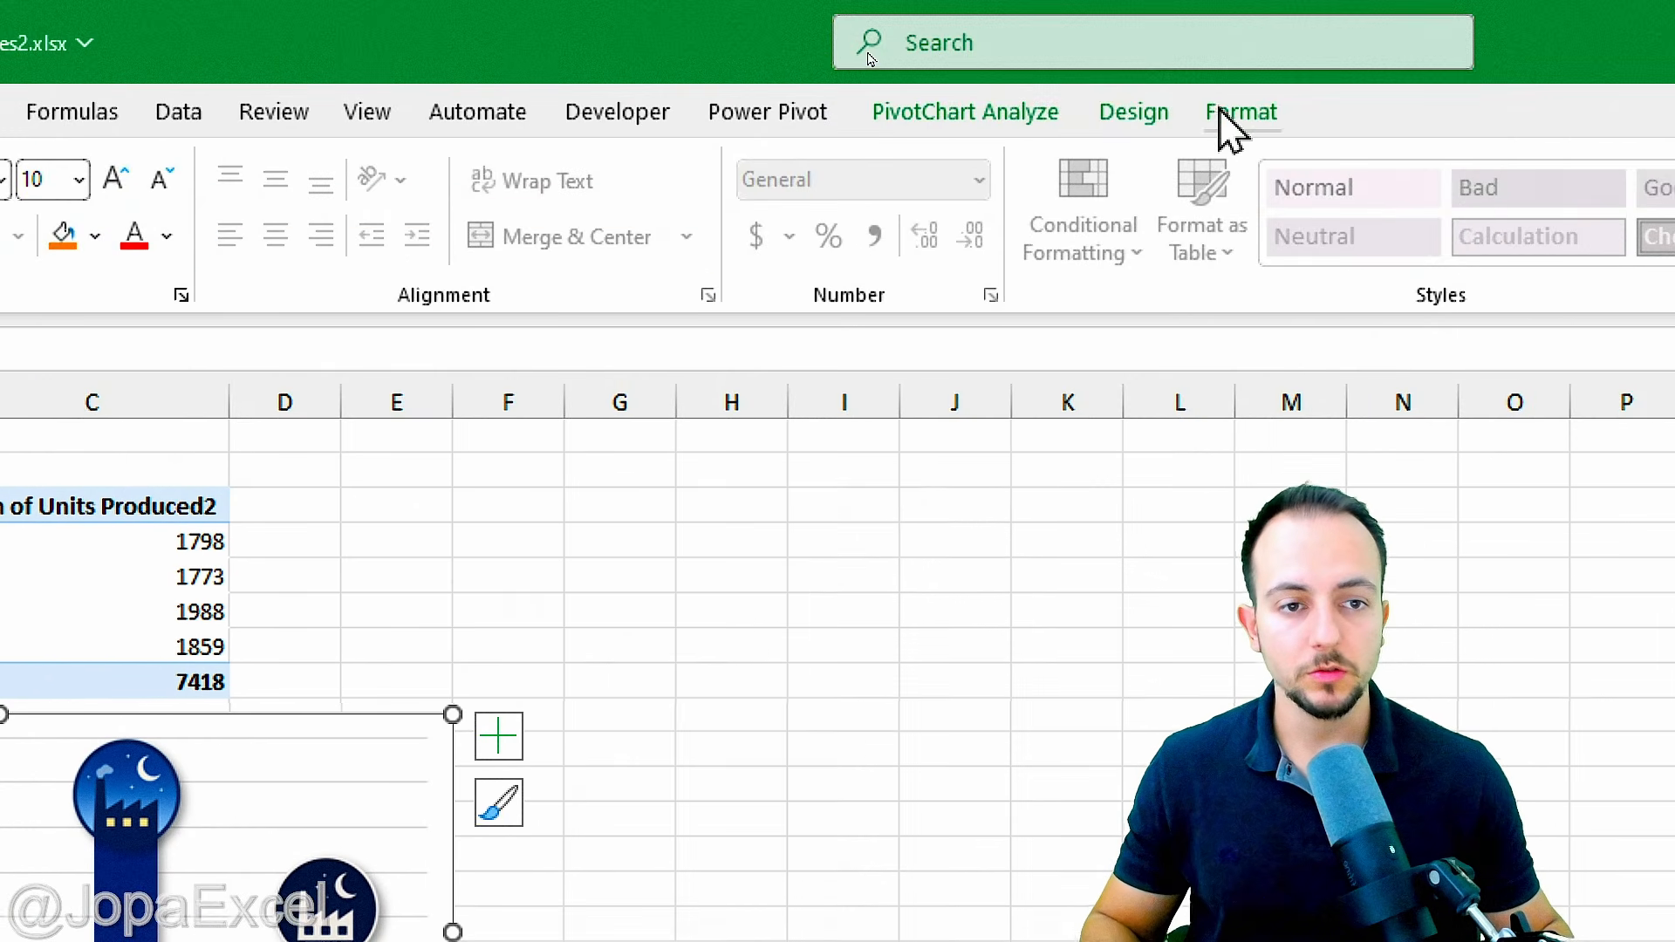
{"action": "left_click", "coordinate": [1134, 113]}
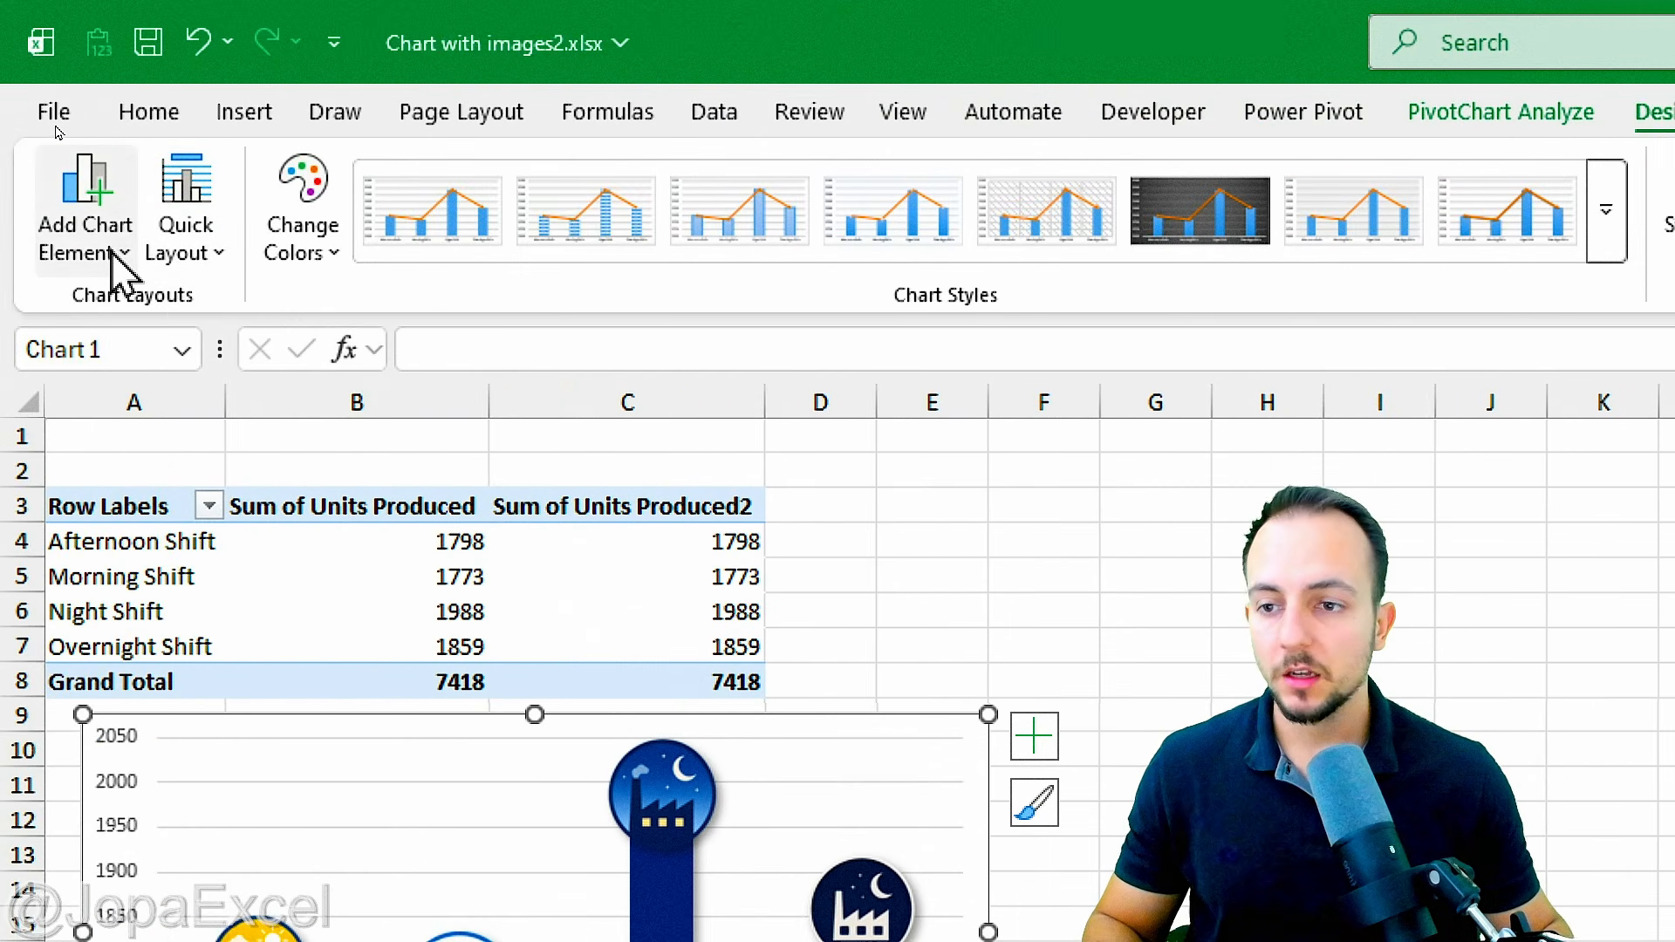
{"action": "left_click", "coordinate": [105, 249]}
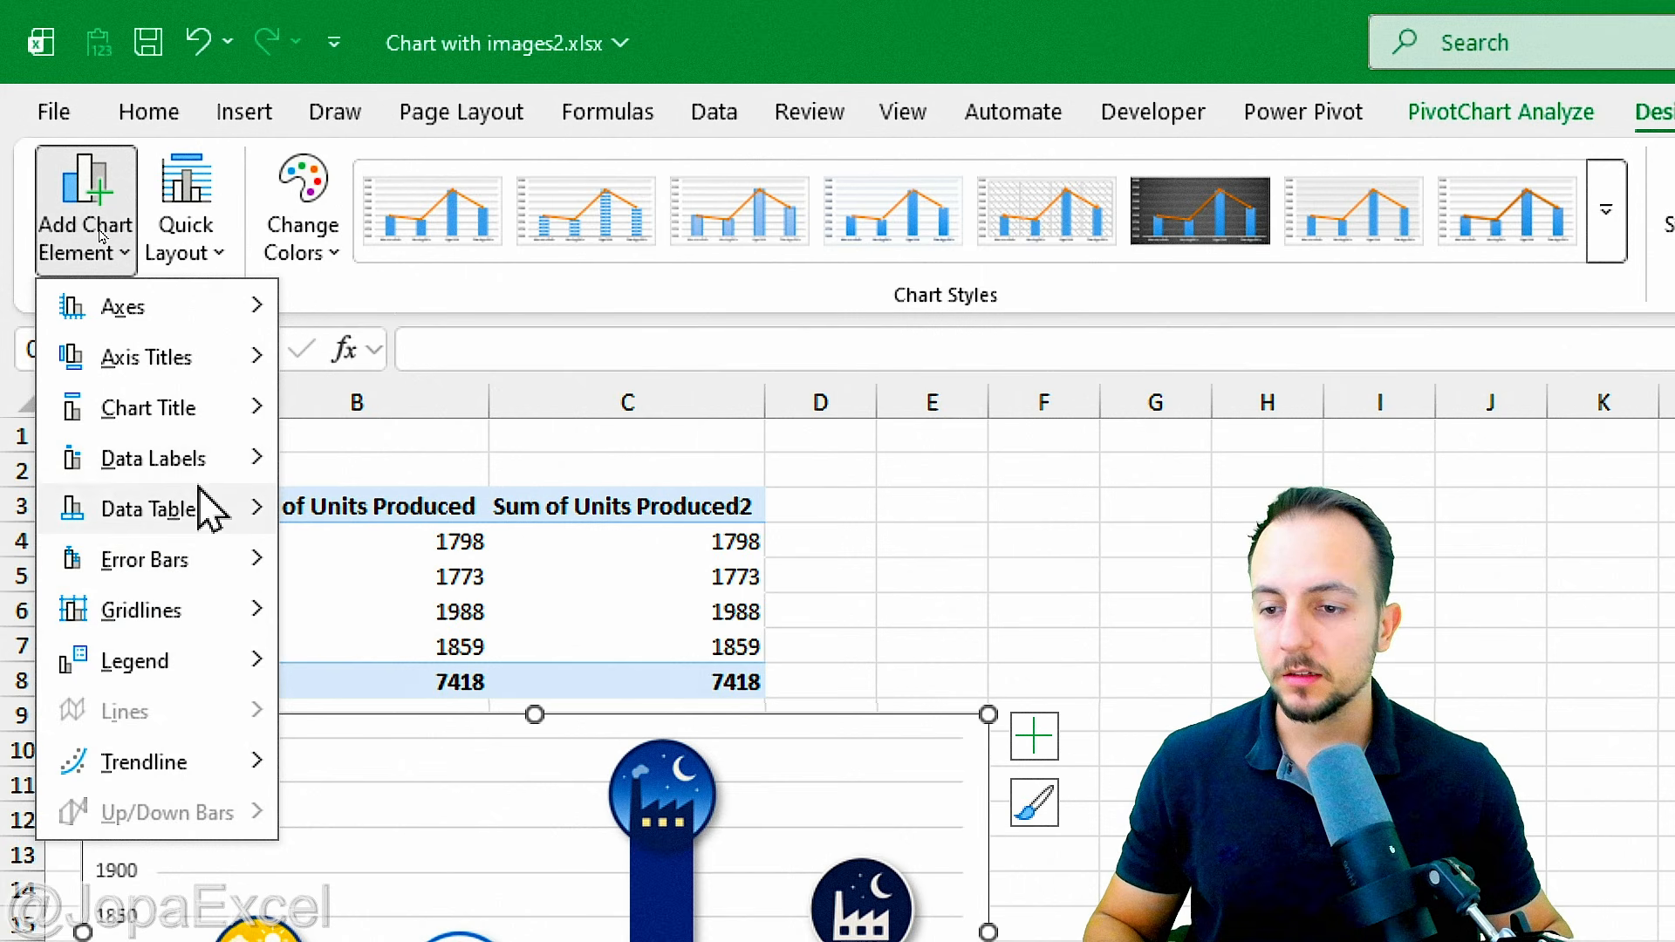
{"action": "mouse_move", "coordinate": [193, 417]}
{"action": "left_click", "coordinate": [471, 554]}
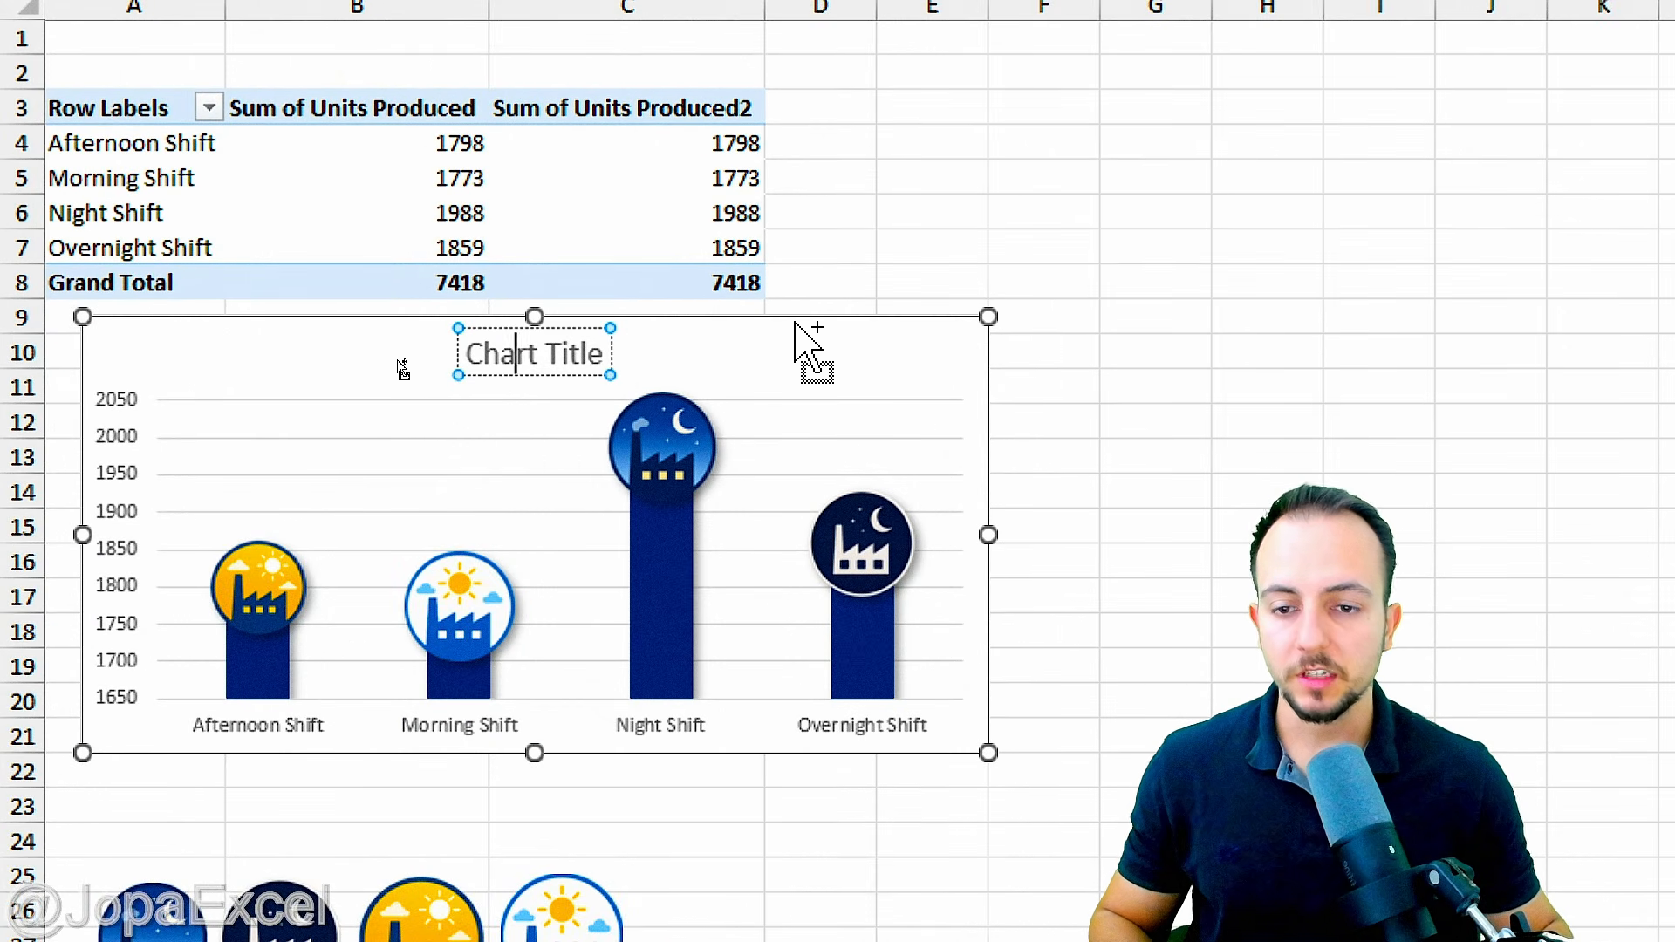
{"action": "key", "text": "ctrl+a"}
{"action": "type", "text": "Chart"}
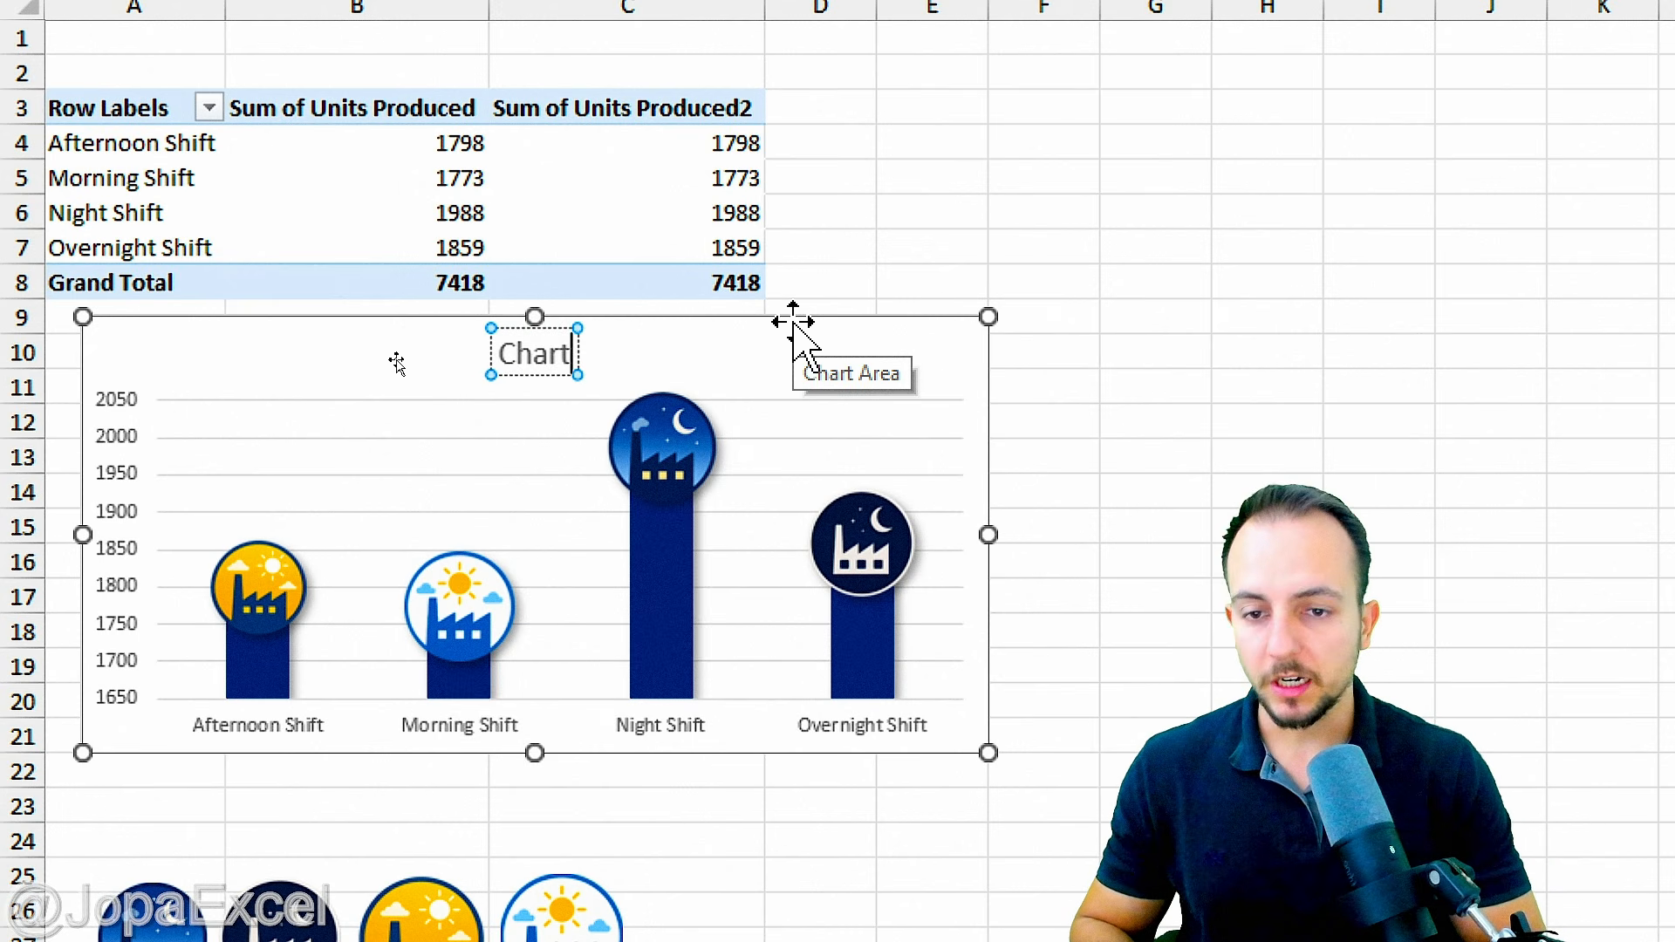
{"action": "type", "text": " with Icons"}
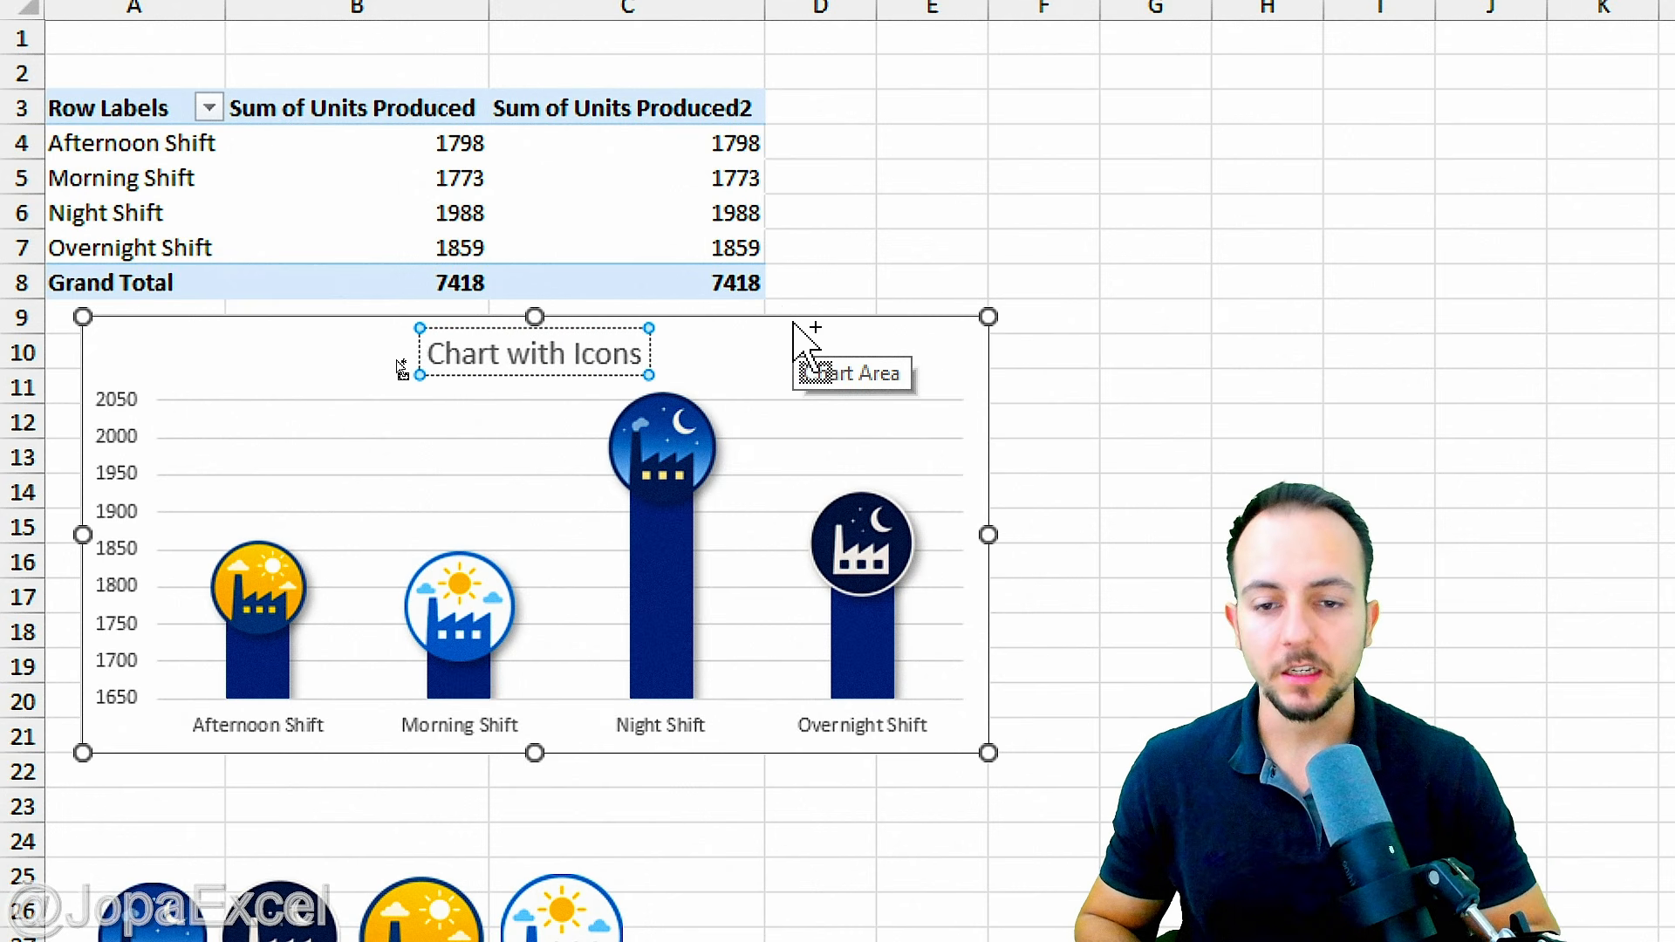
Step: Format the chart title as bold at font size 12
{"action": "key", "text": "ctrl+a"}
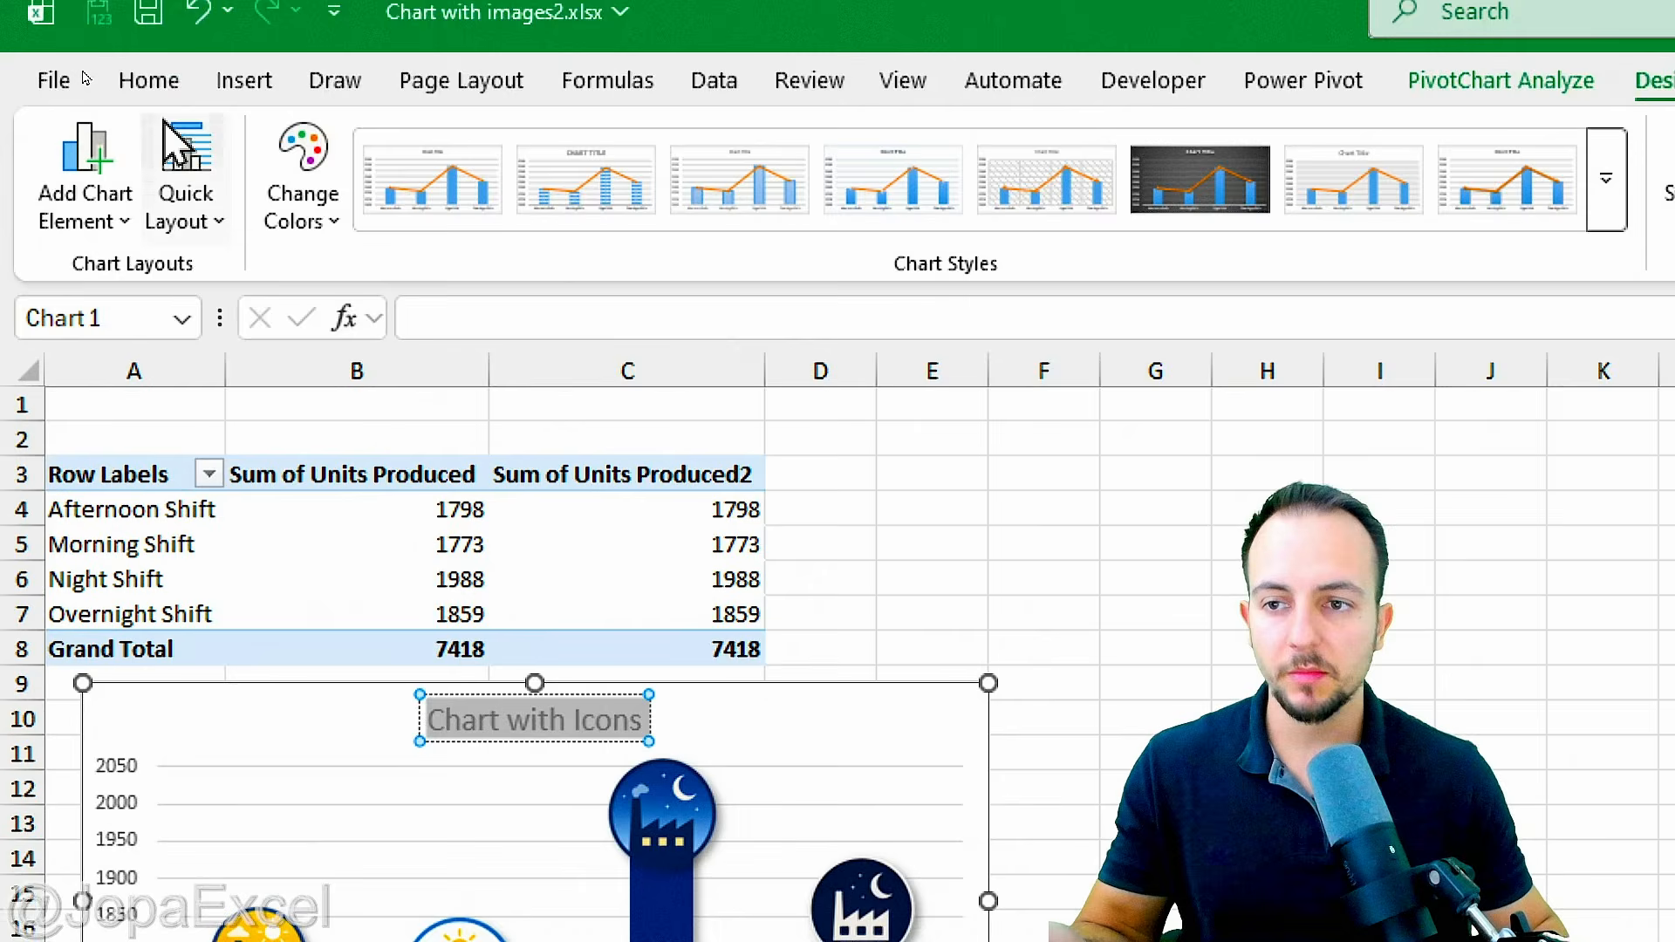
{"action": "left_click", "coordinate": [149, 108]}
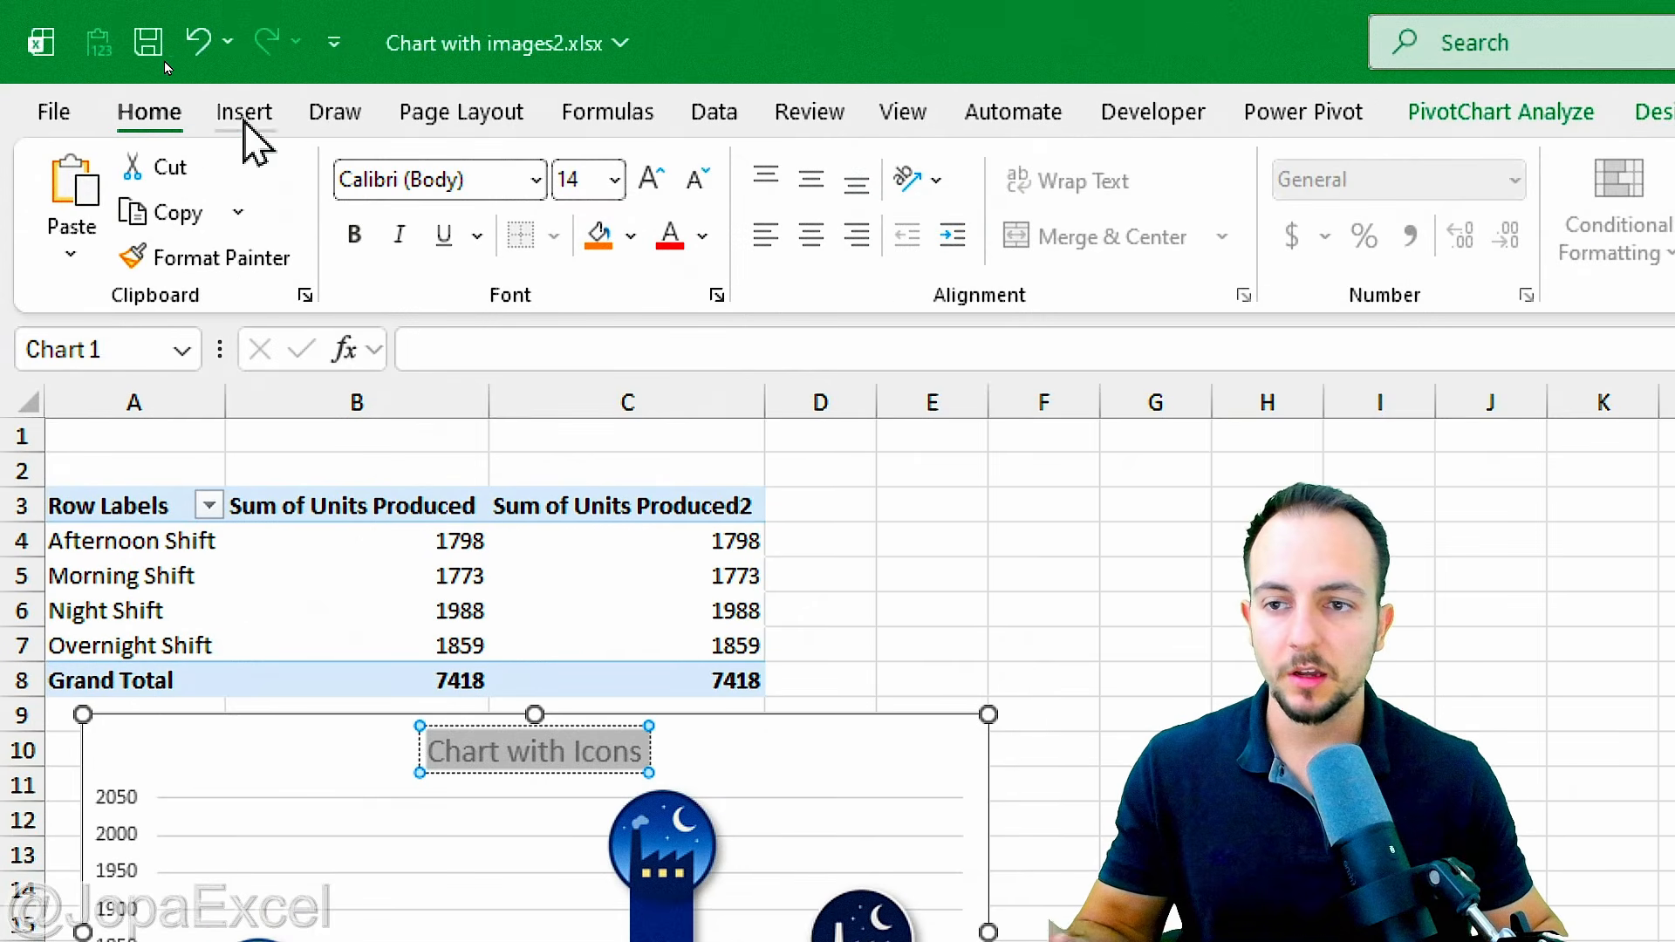
{"action": "left_click", "coordinate": [709, 188]}
{"action": "left_click", "coordinate": [354, 233]}
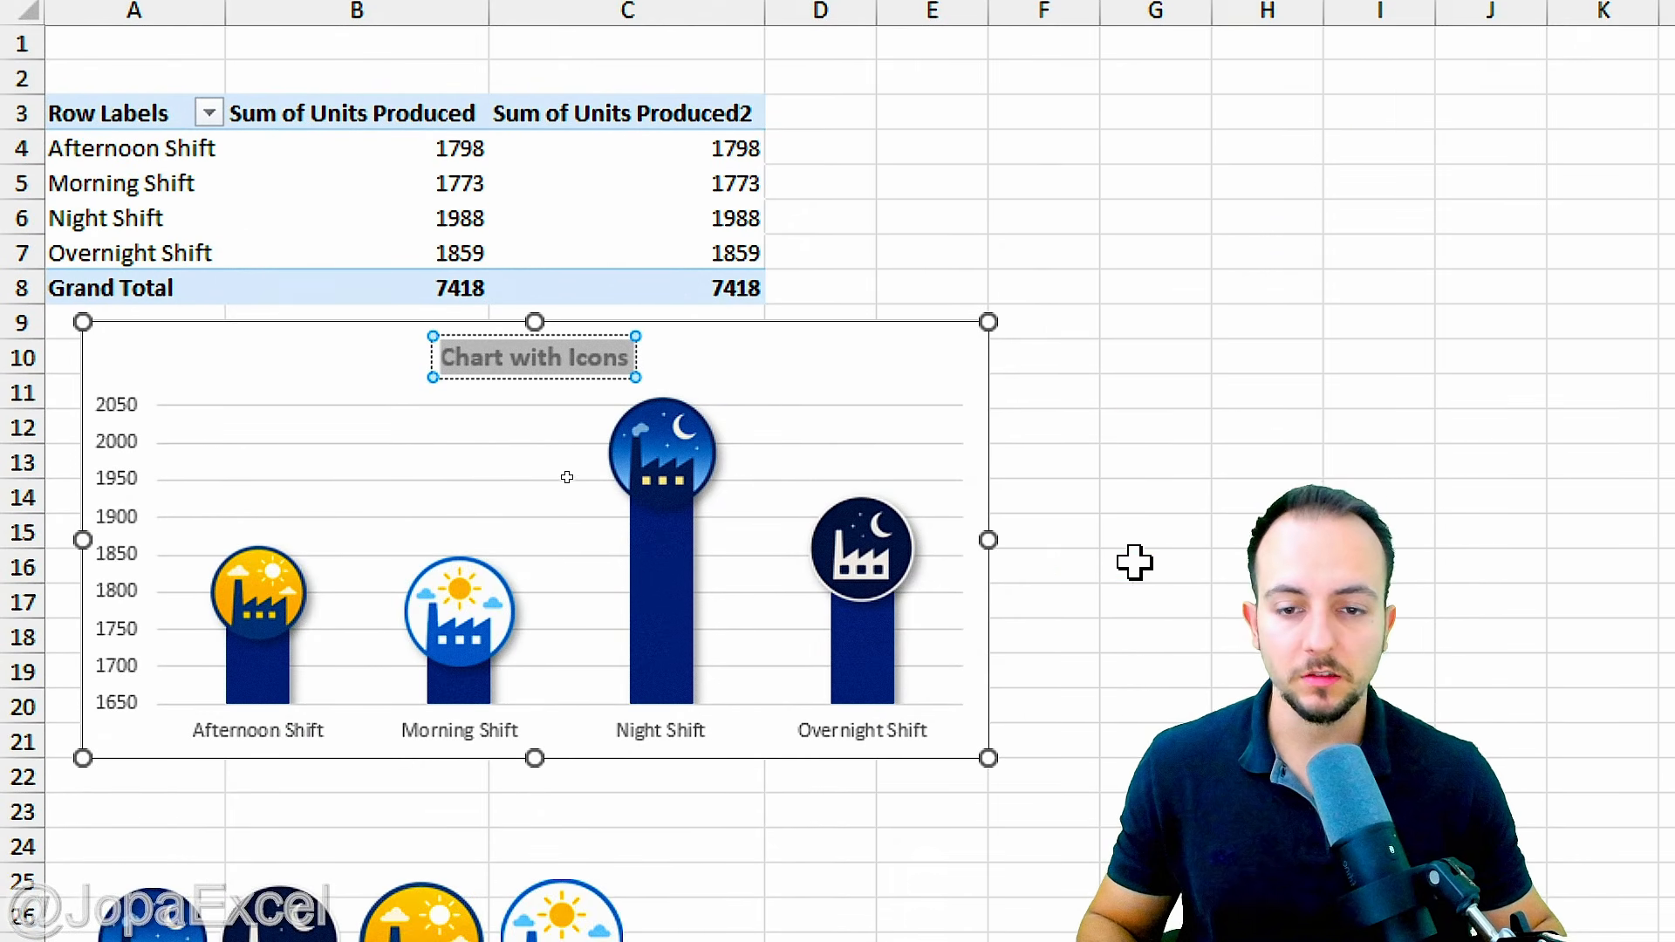
{"action": "left_click", "coordinate": [1155, 753]}
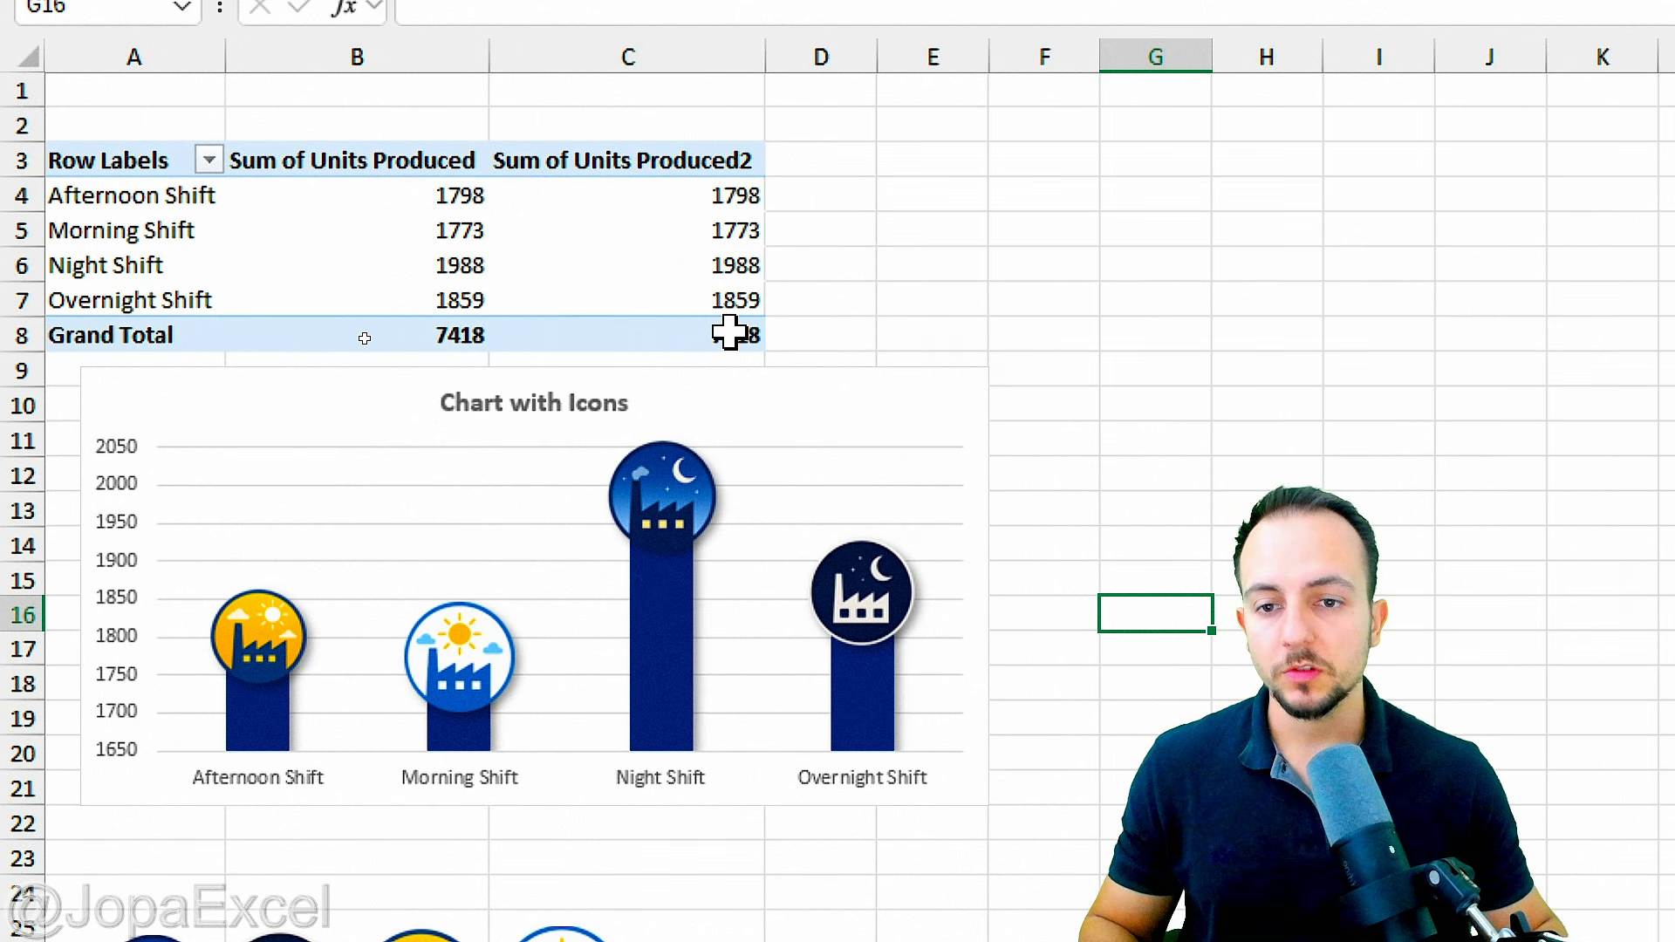
Step: Insert a Production Line slicer for the PivotTable
{"action": "left_click", "coordinate": [609, 223]}
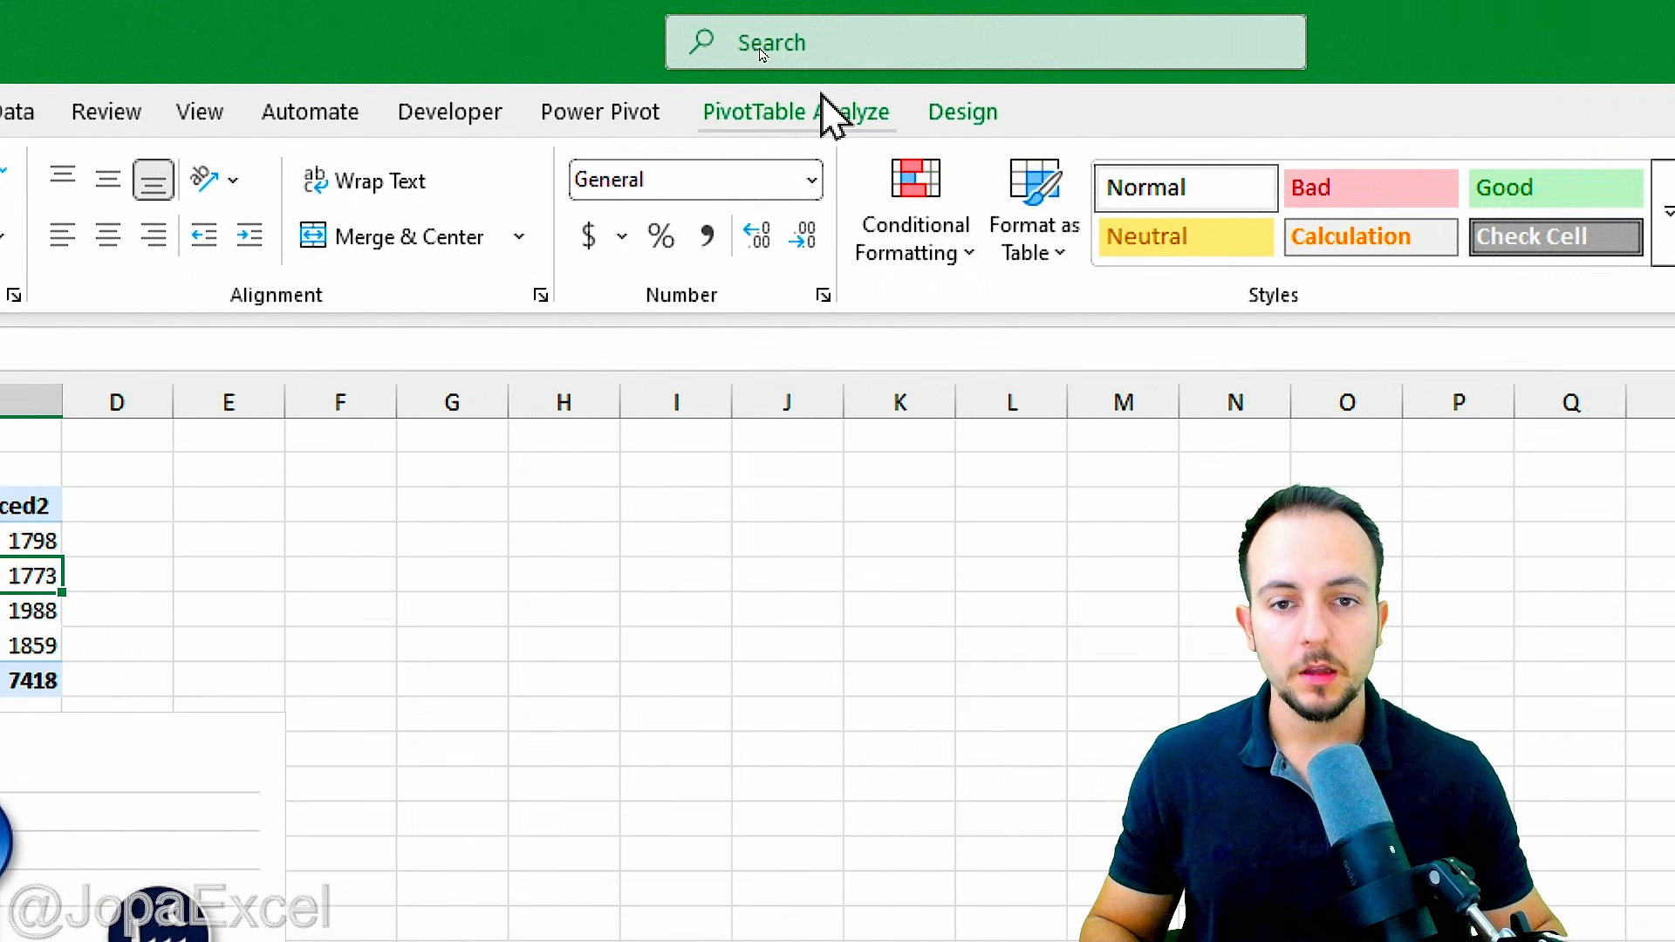
{"action": "left_click", "coordinate": [816, 122]}
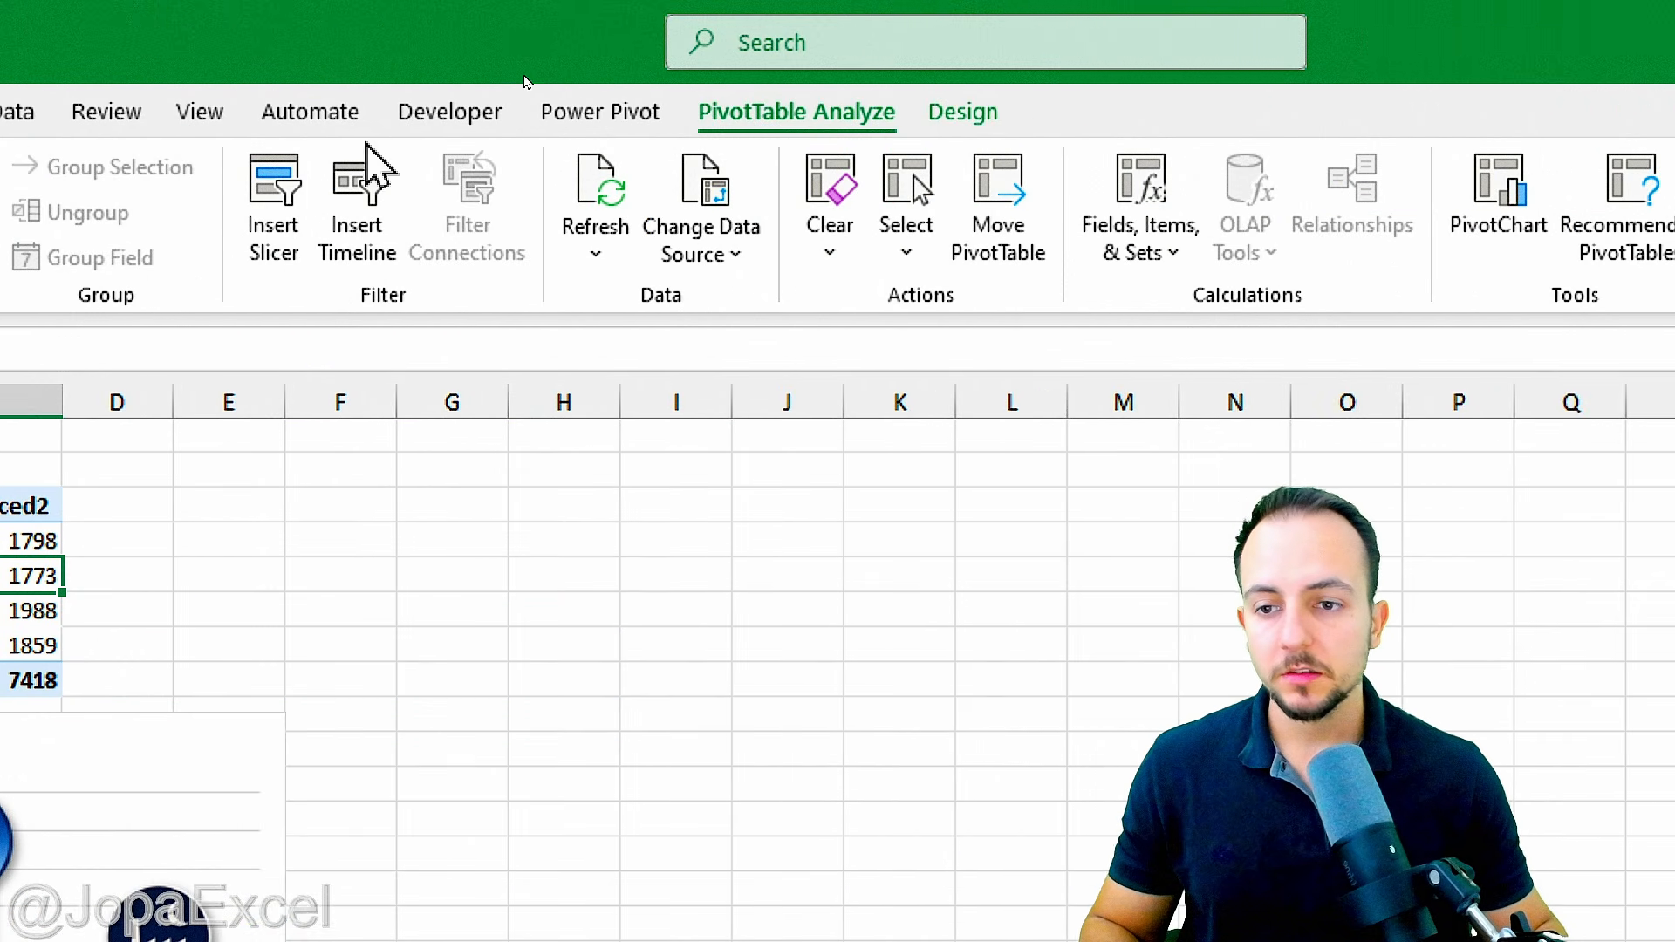
{"action": "left_click", "coordinate": [288, 245]}
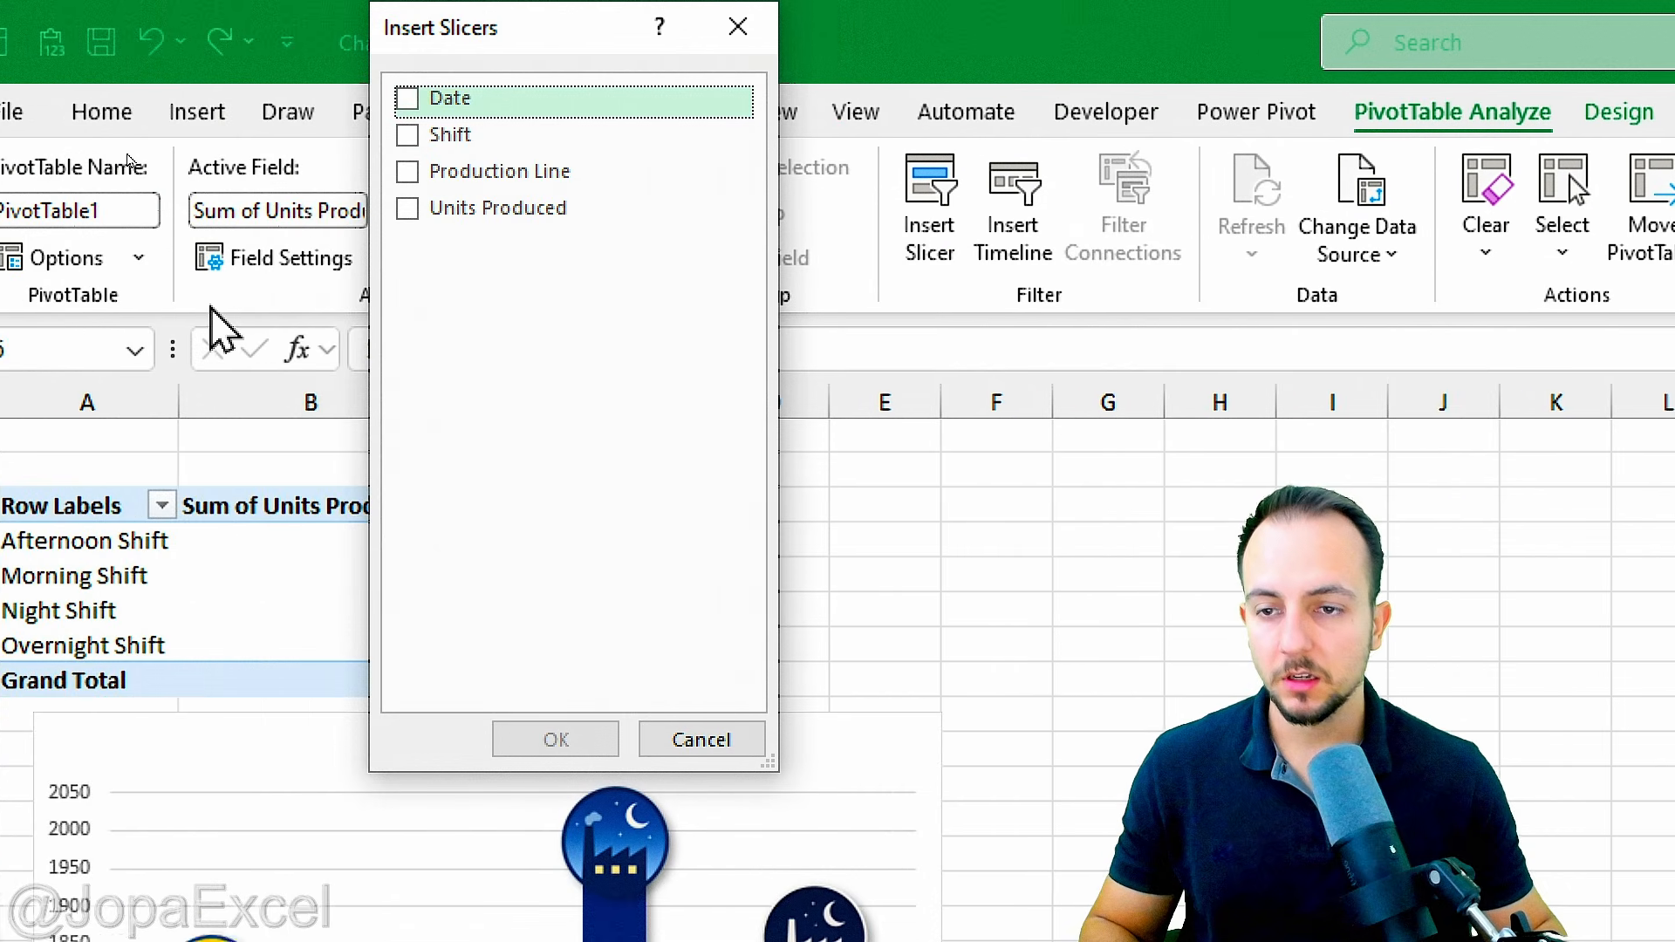
{"action": "left_click_drag", "start_coordinate": [0, 64], "coordinate": [172, 188]}
{"action": "left_click_drag", "start_coordinate": [875, 185], "coordinate": [978, 178]}
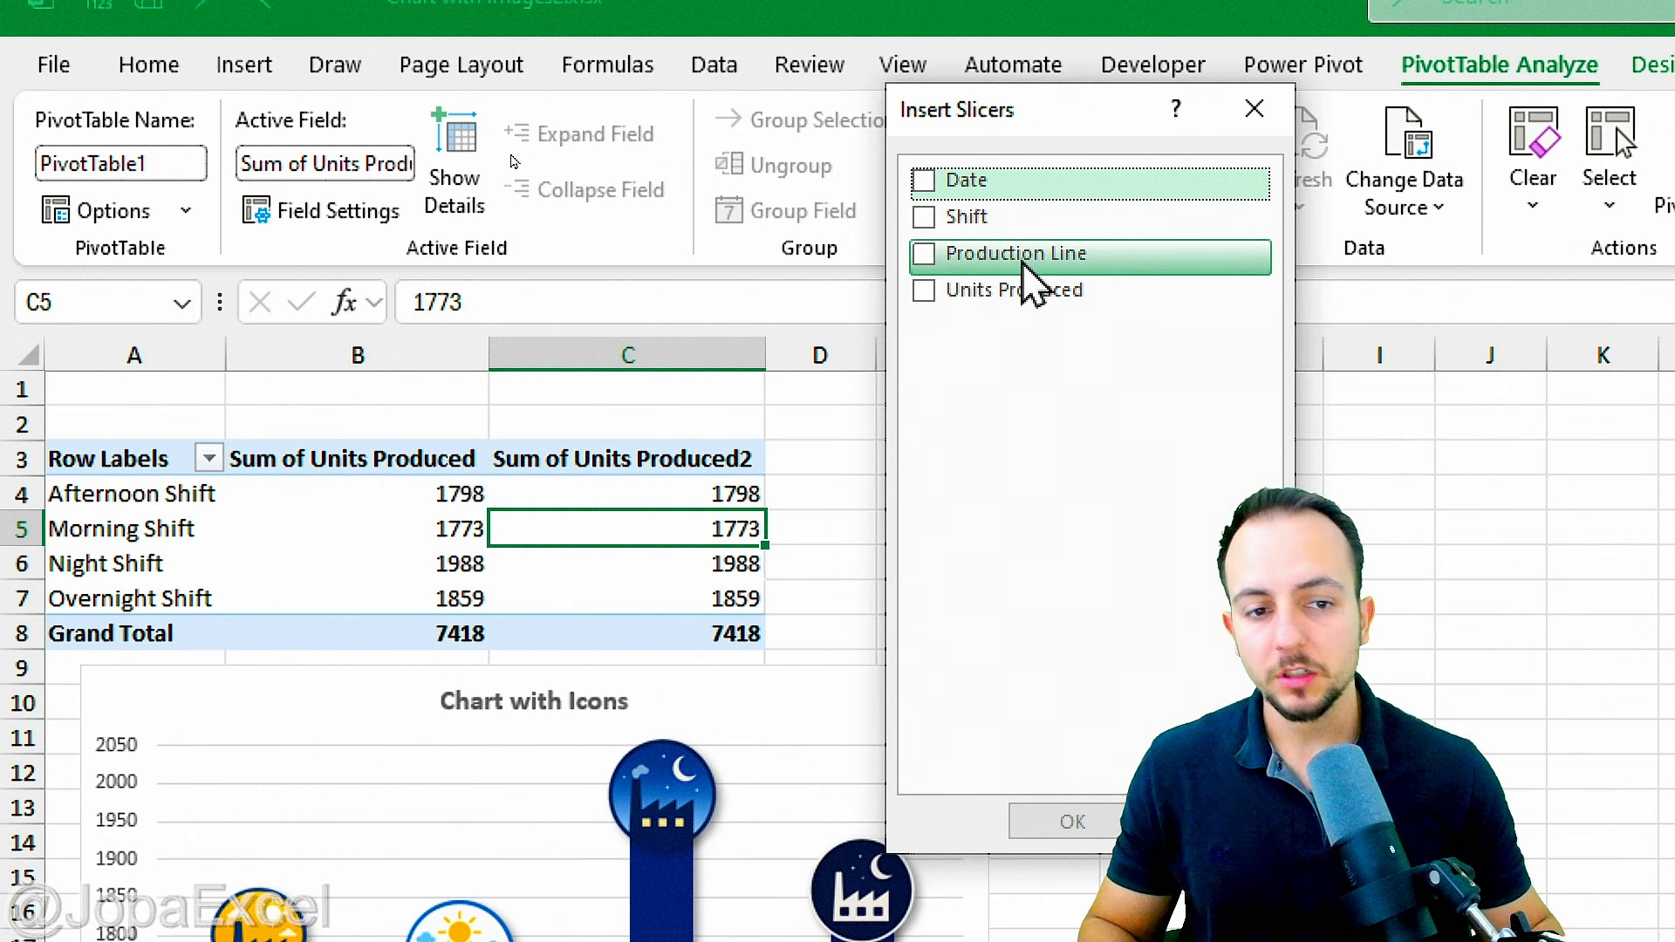
{"action": "left_click", "coordinate": [924, 254]}
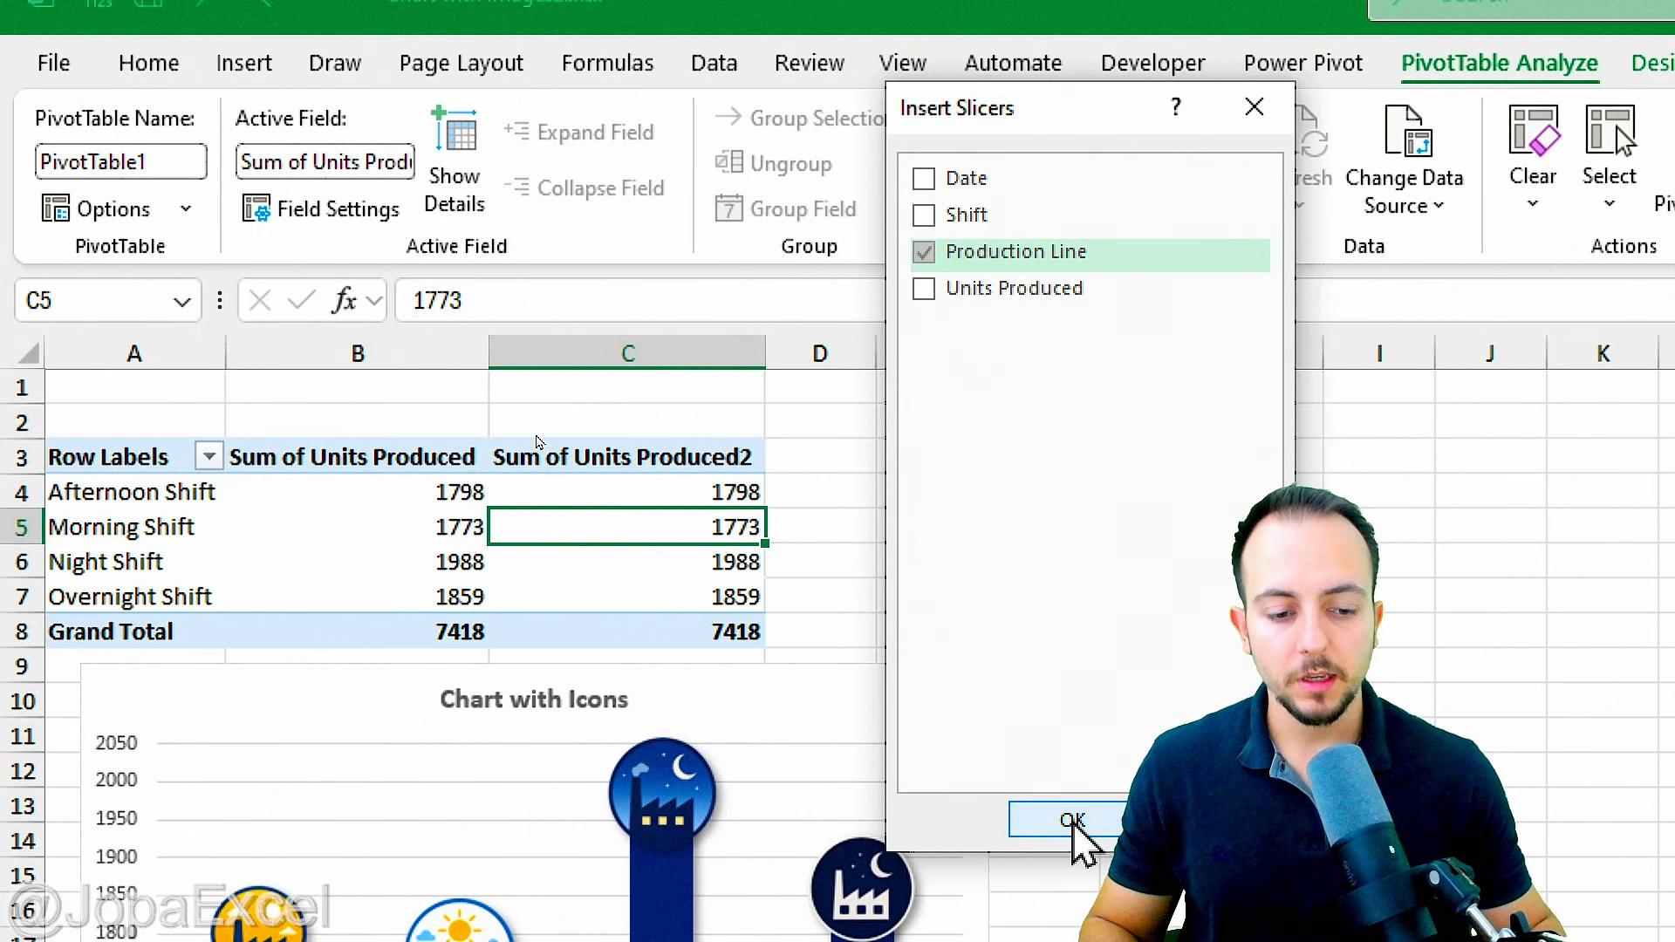
{"action": "left_click", "coordinate": [1073, 822]}
Step: Place the Production Line slicer above the chart over columns C to E, resized to about 2.98" wide and 1.46" high
{"action": "left_click_drag", "start_coordinate": [1151, 652], "coordinate": [539, 238]}
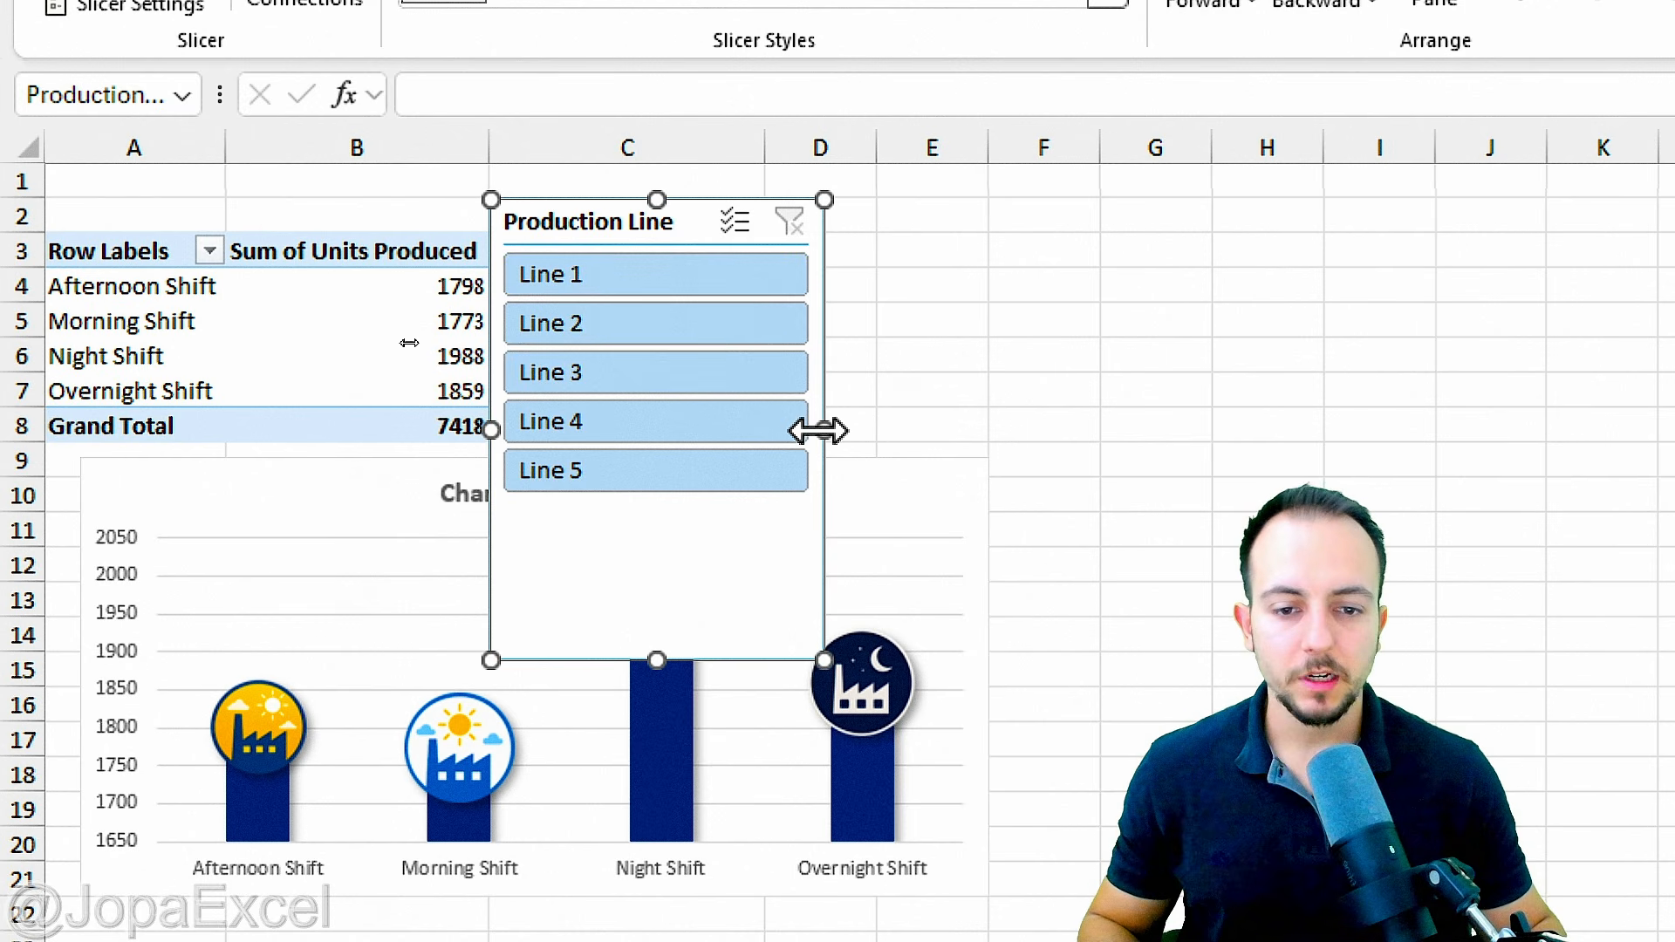
{"action": "left_click_drag", "start_coordinate": [819, 430], "coordinate": [973, 453]}
{"action": "left_click_drag", "start_coordinate": [736, 663], "coordinate": [713, 445]}
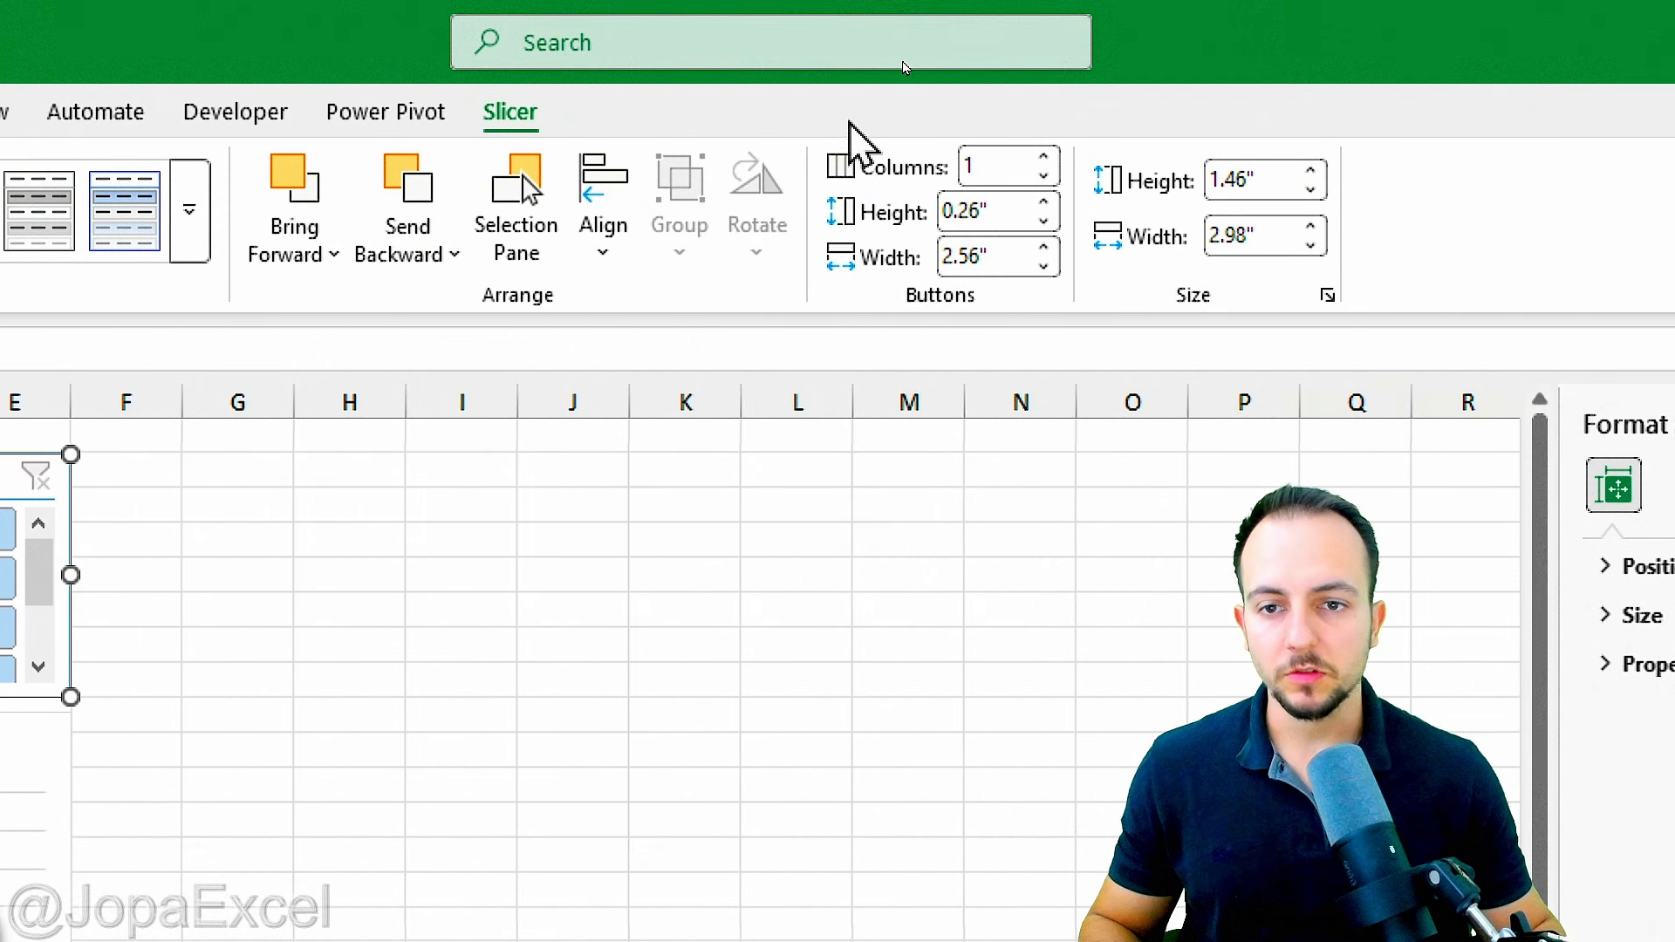
Step: Arrange the slicer buttons in 2 columns with a button height of 0.3"
{"action": "left_click", "coordinate": [1043, 158]}
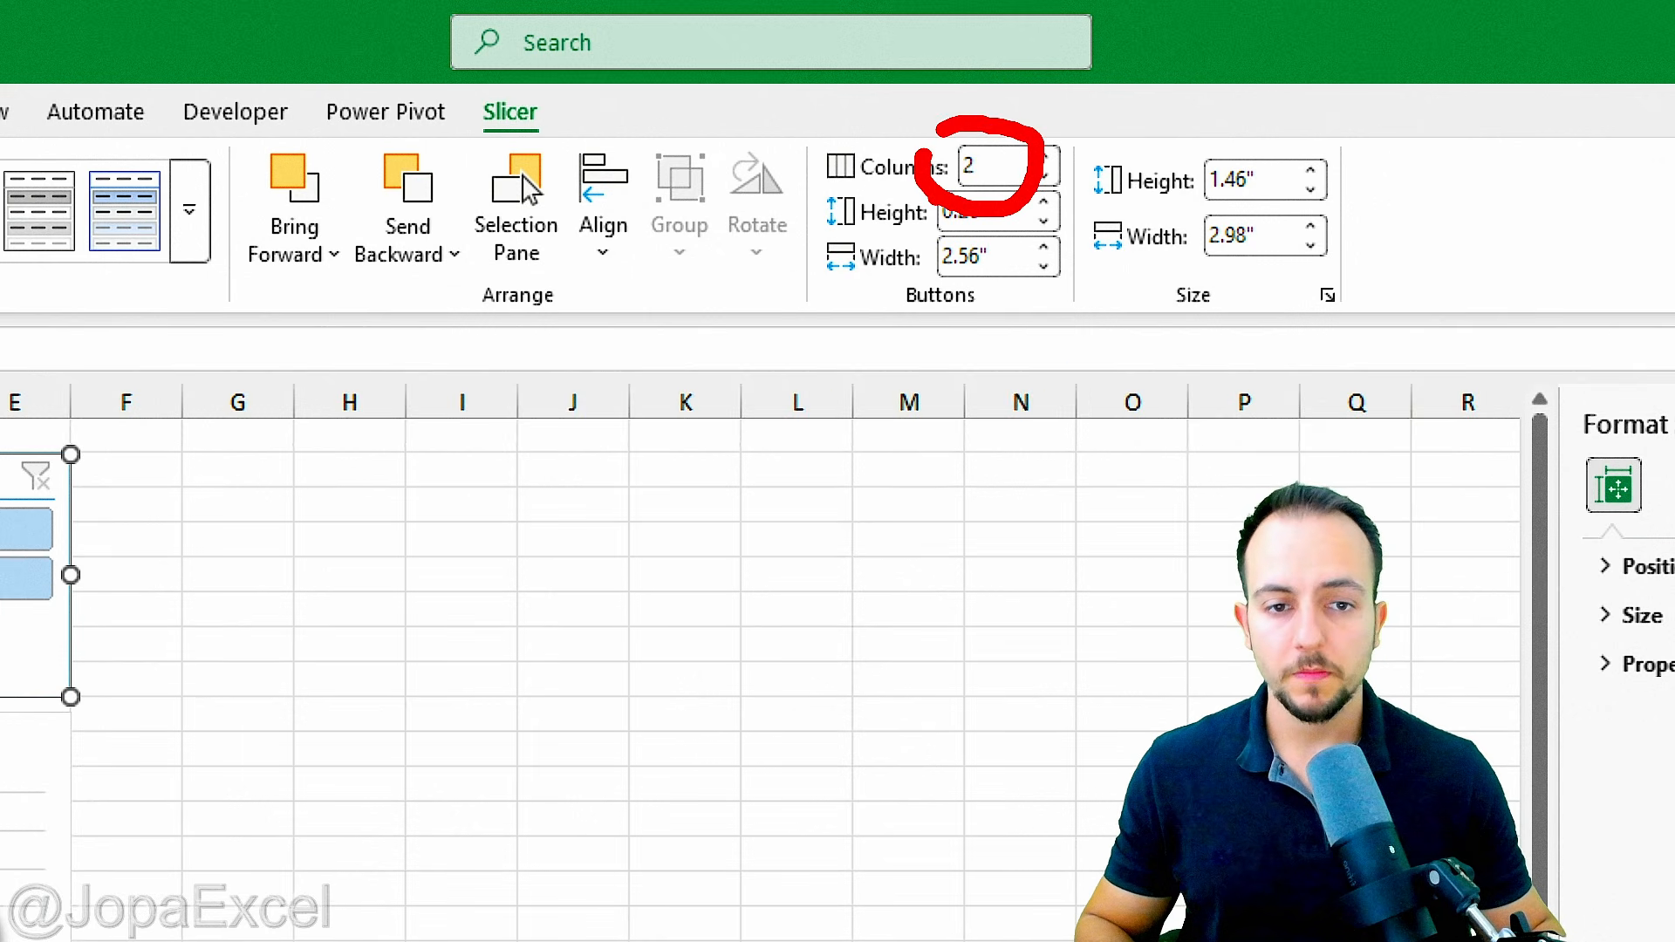
{"action": "left_click", "coordinate": [1044, 202]}
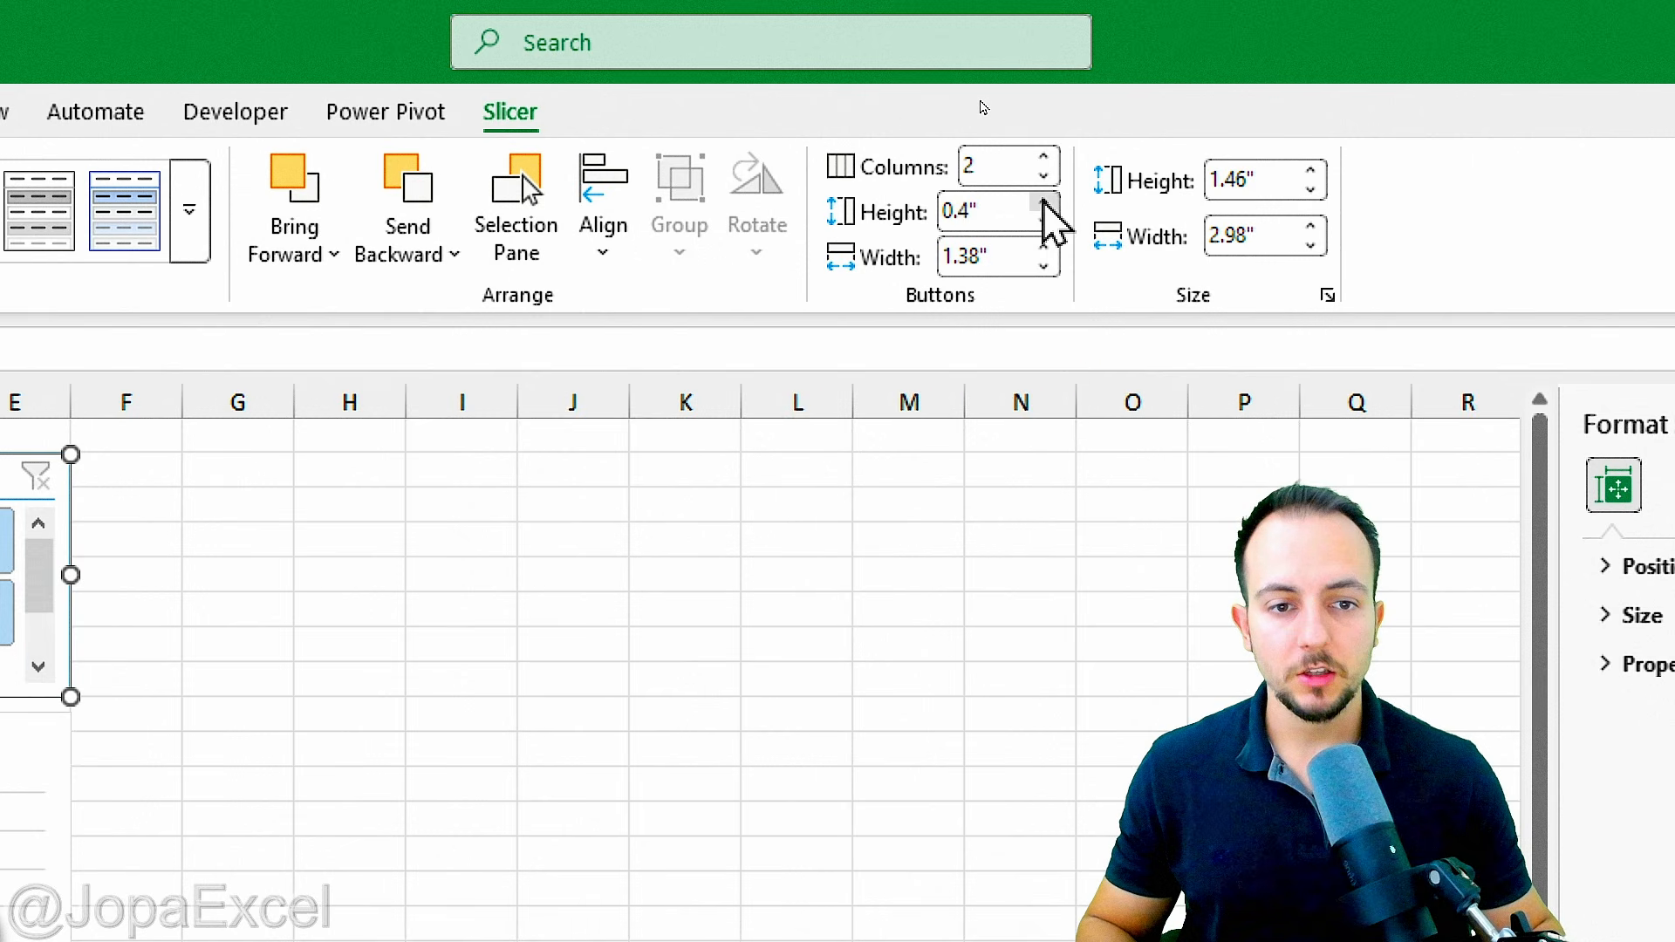
{"action": "left_click", "coordinate": [1044, 222]}
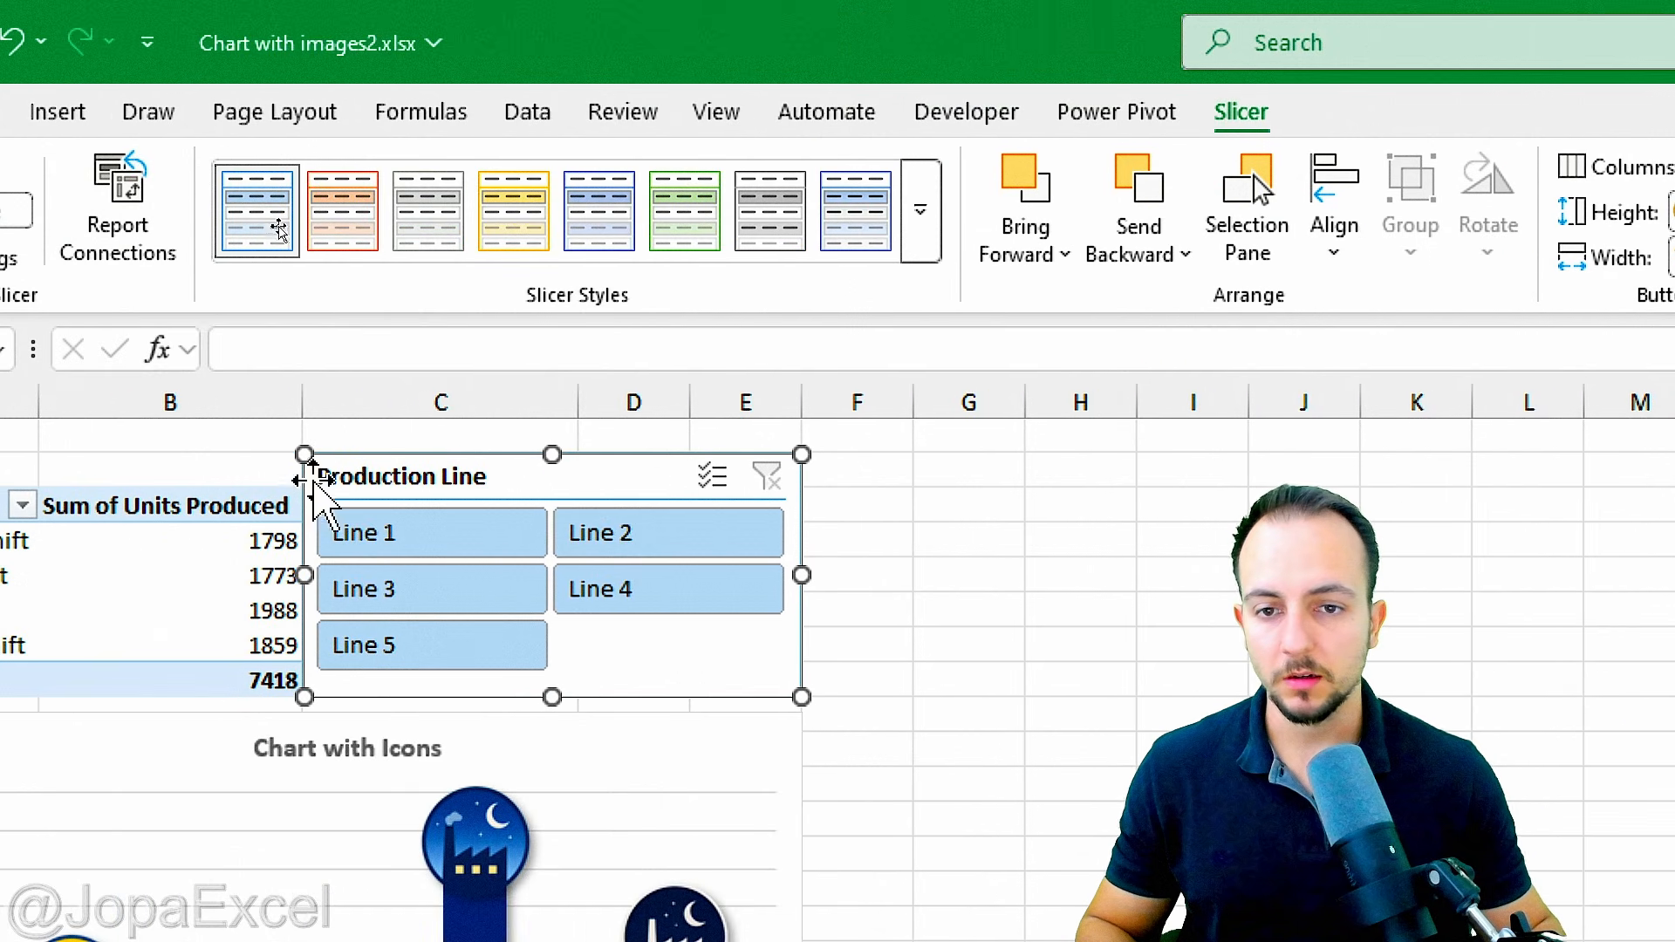
Step: Apply the blue Dark slicer style to the Production Line slicer and deselect it
{"action": "left_click", "coordinate": [925, 231]}
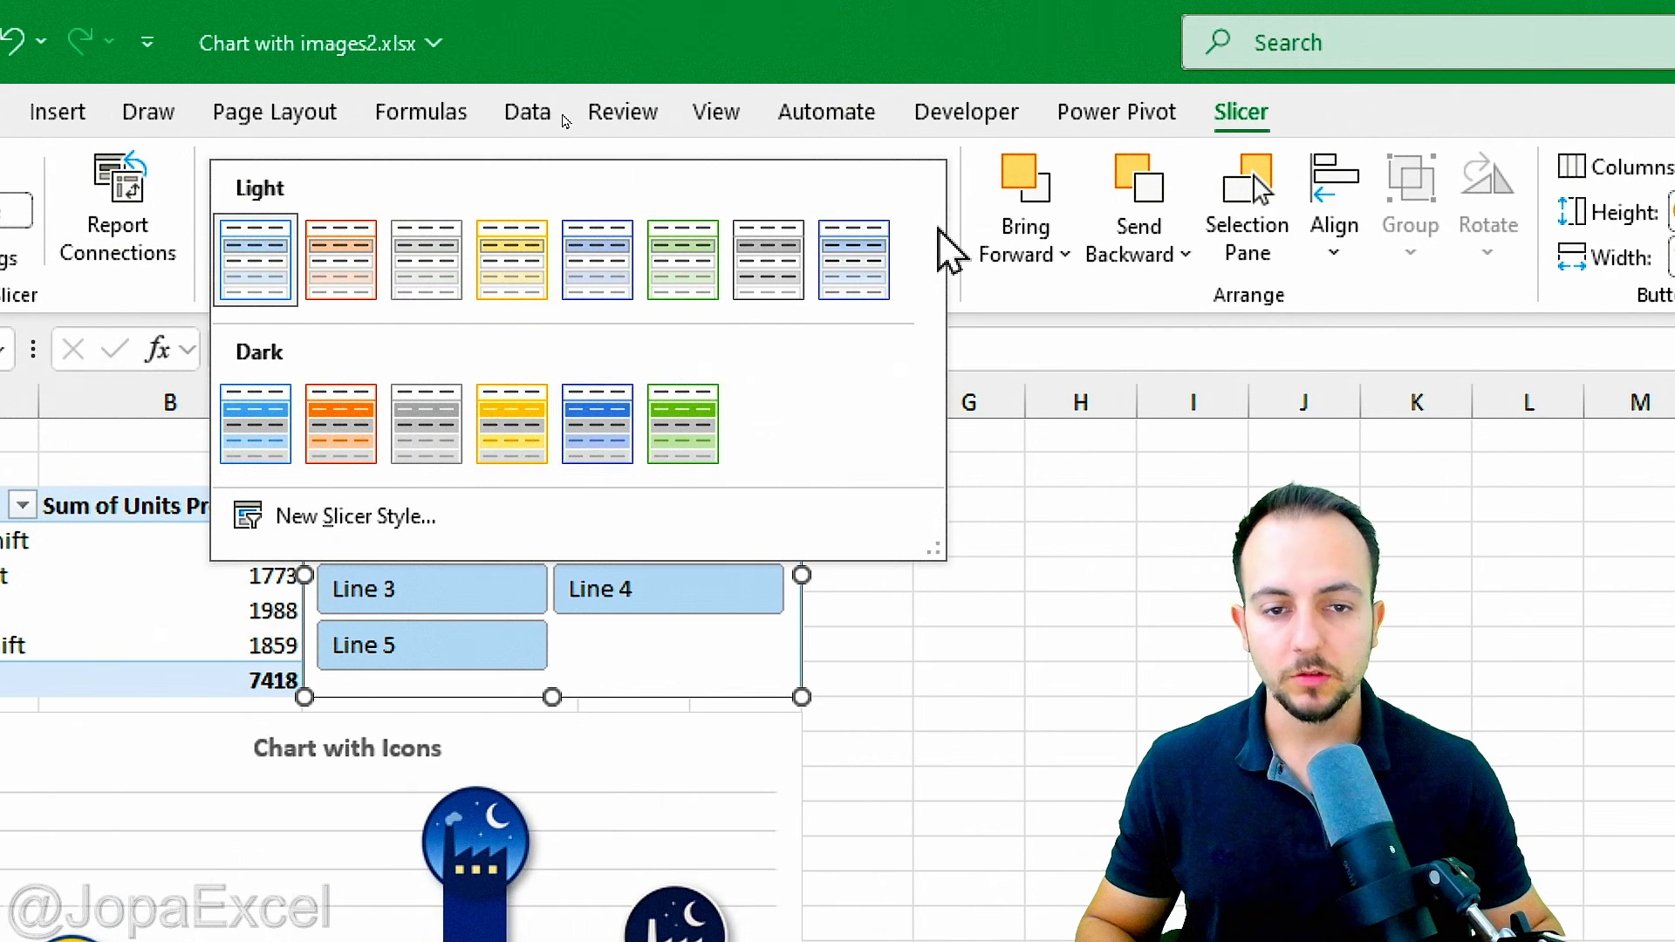
{"action": "left_click", "coordinate": [610, 450]}
{"action": "key", "text": "Escape"}
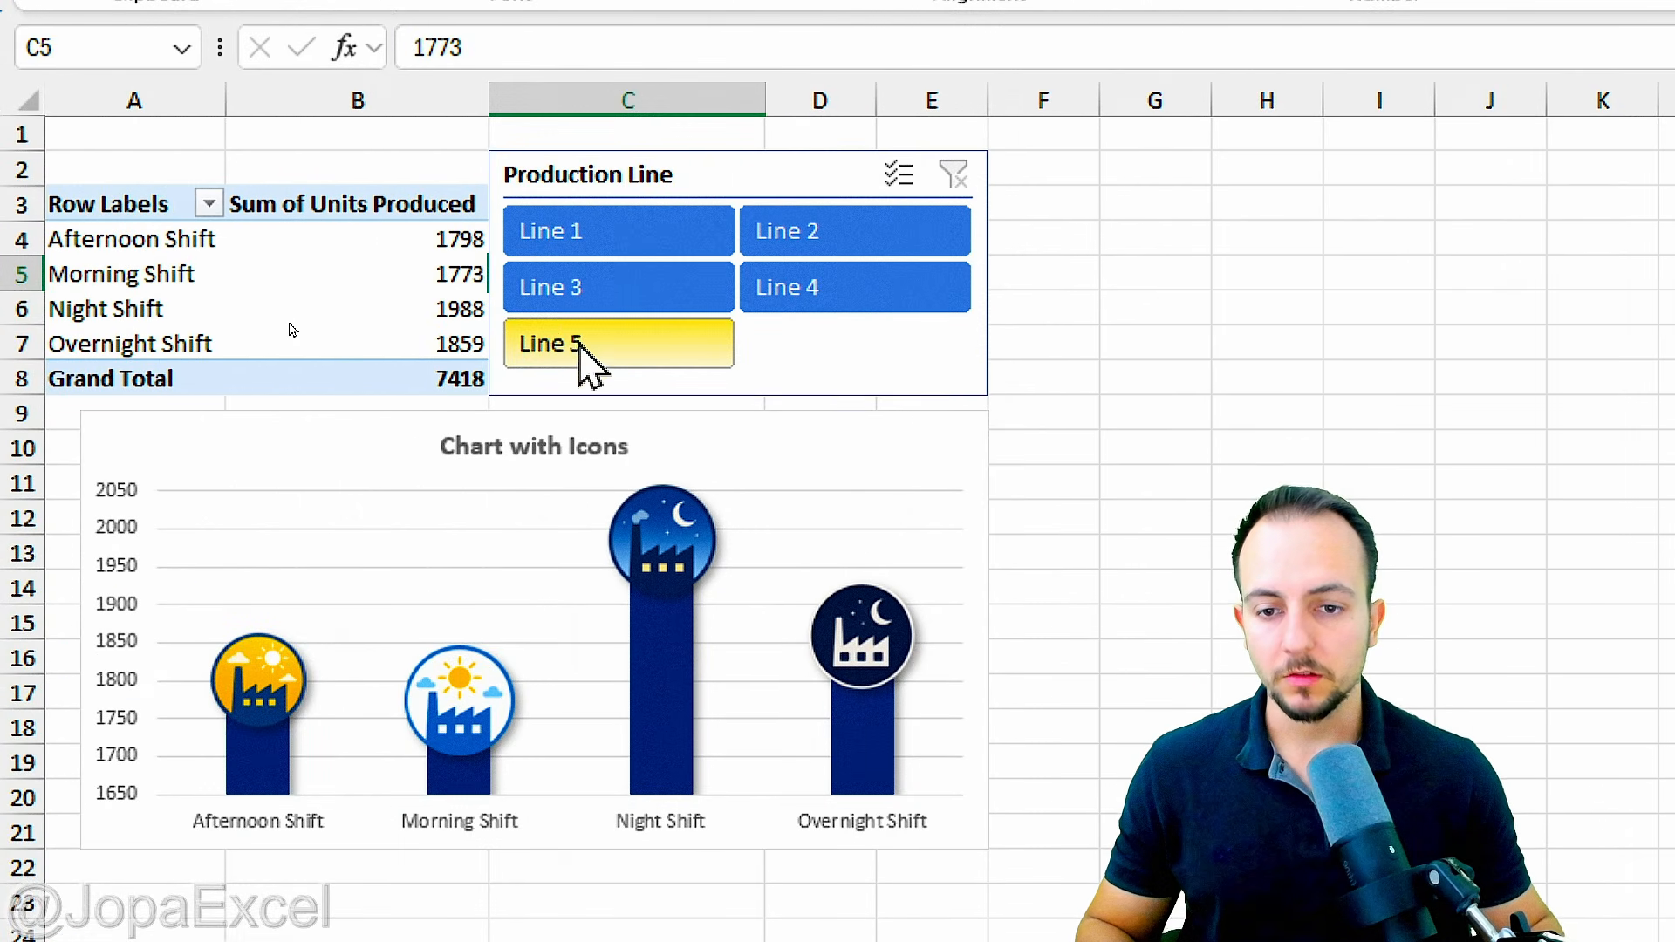
Step: Test the Production Line slicer by filtering the chart through the individual lines, finishing on Line 1
{"action": "left_click", "coordinate": [580, 347]}
{"action": "left_click", "coordinate": [789, 292]}
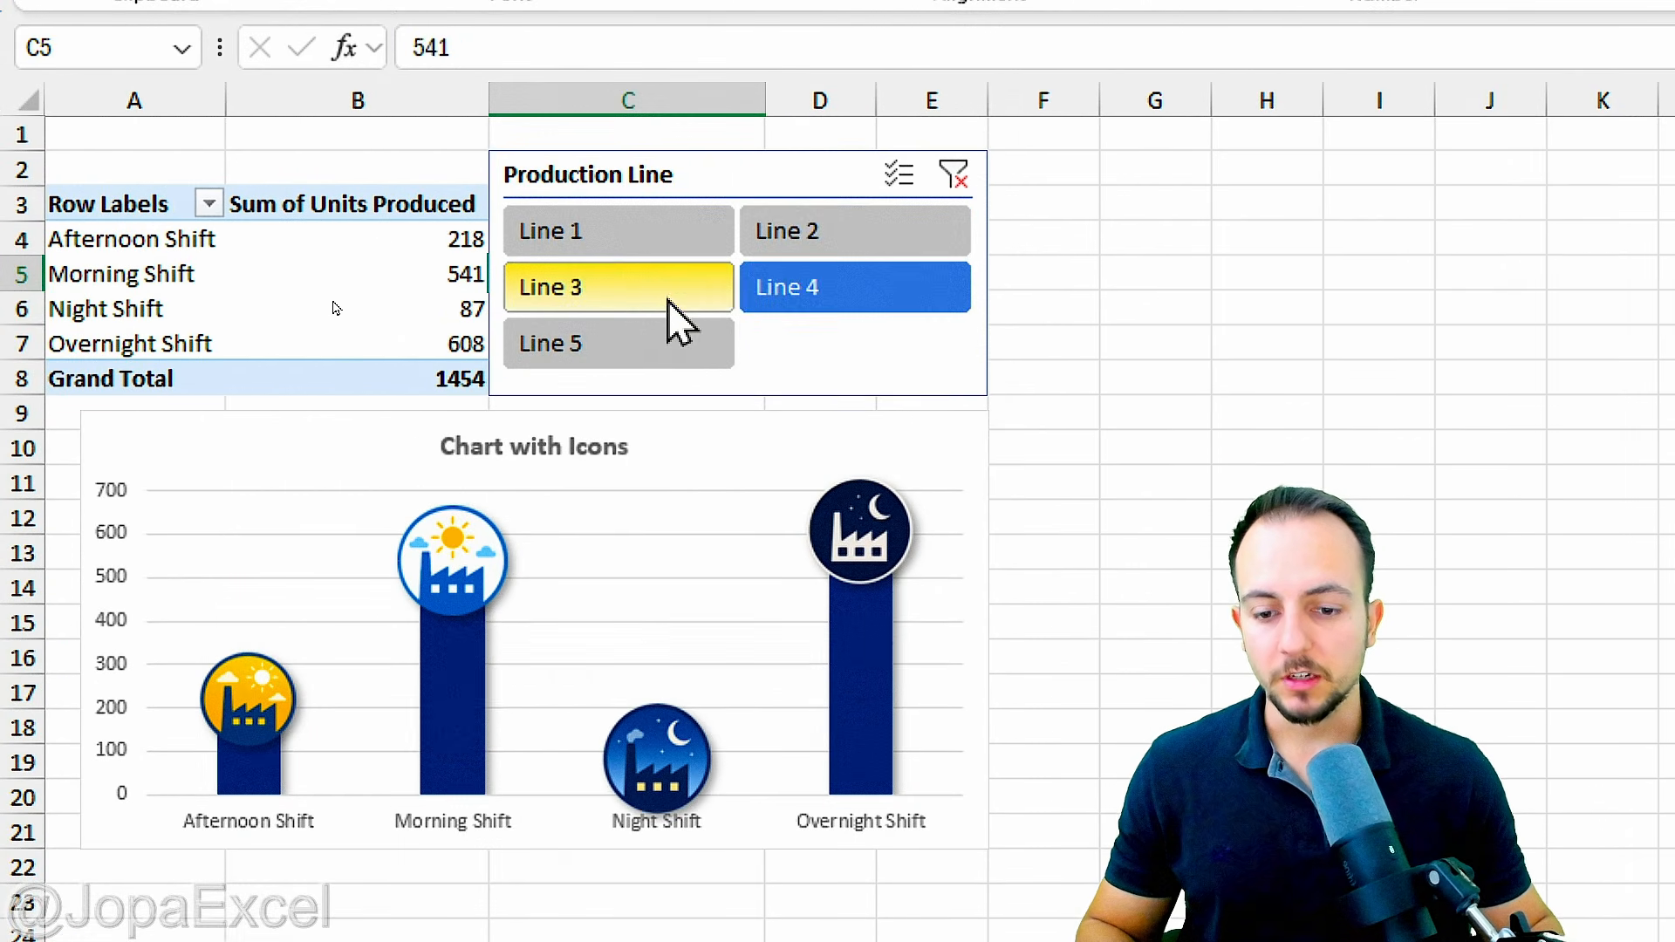
{"action": "left_click", "coordinate": [667, 292]}
{"action": "left_click", "coordinate": [842, 246]}
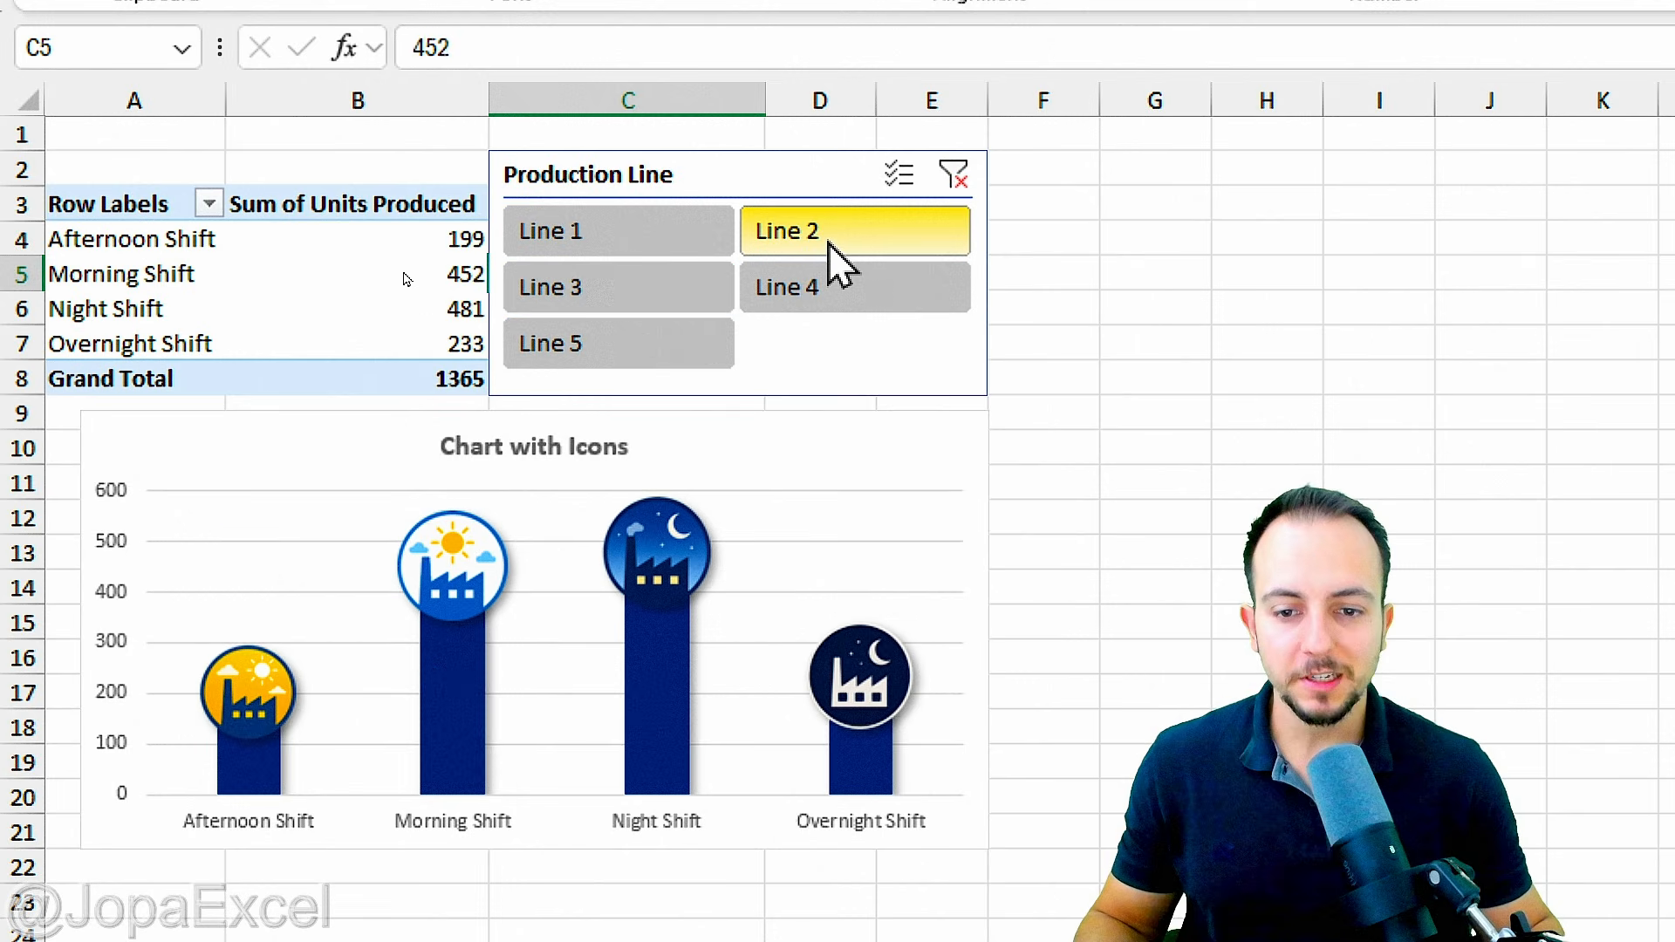
{"action": "left_click", "coordinate": [666, 297]}
{"action": "left_click", "coordinate": [654, 249]}
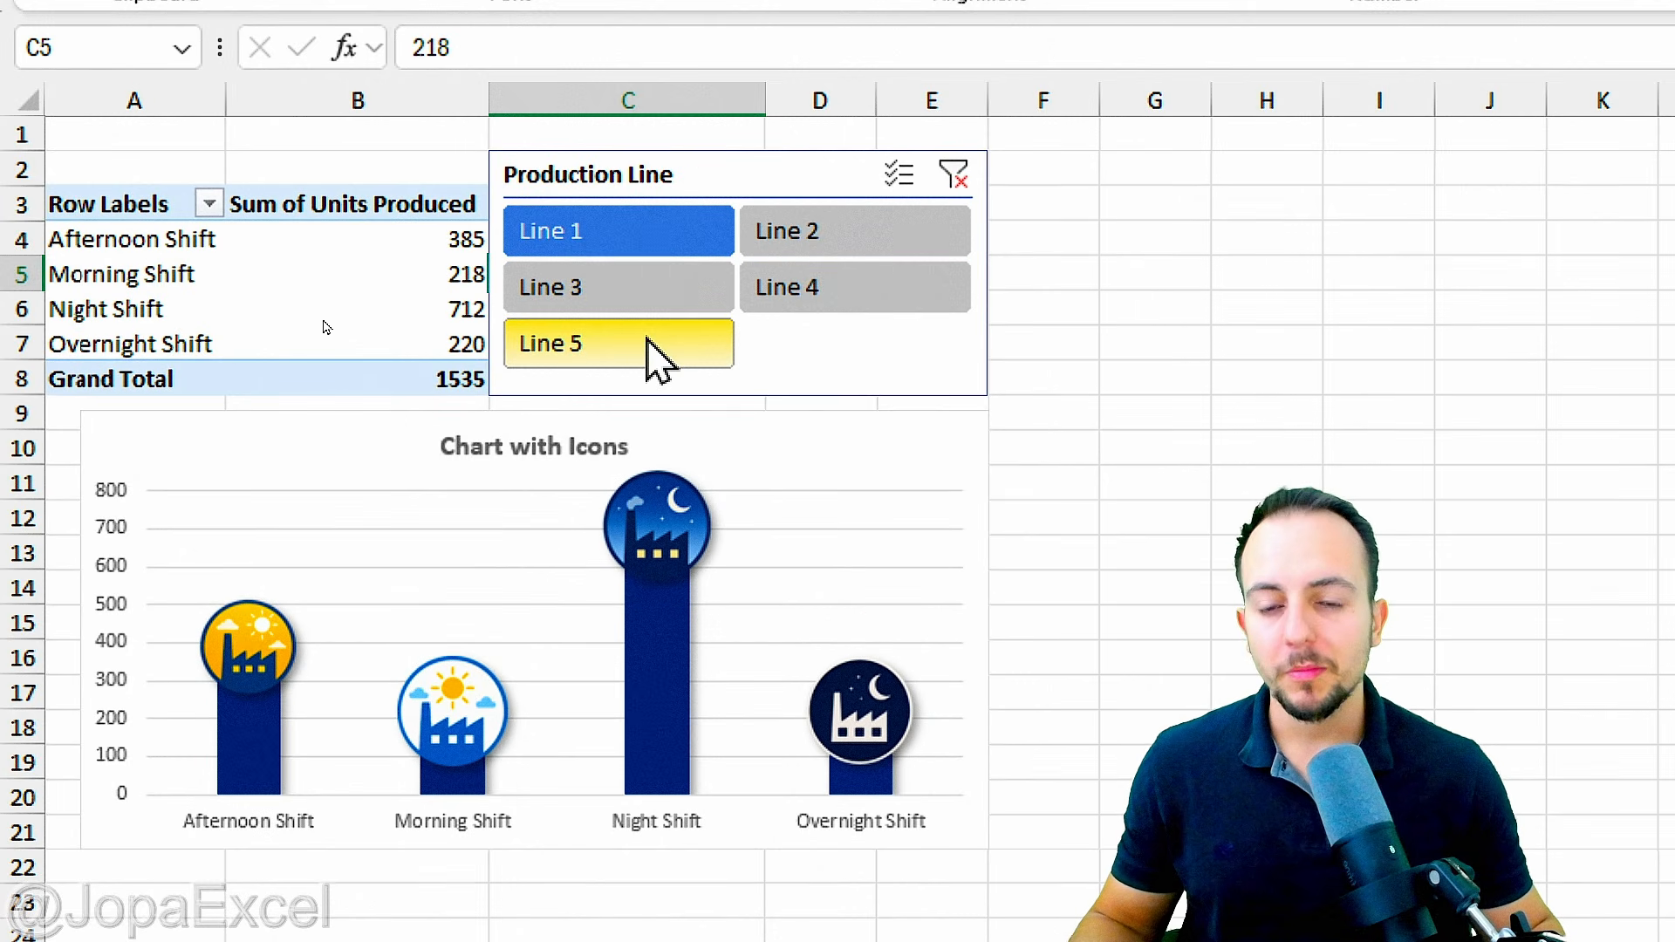
{"action": "left_click", "coordinate": [685, 347]}
{"action": "left_click", "coordinate": [781, 293]}
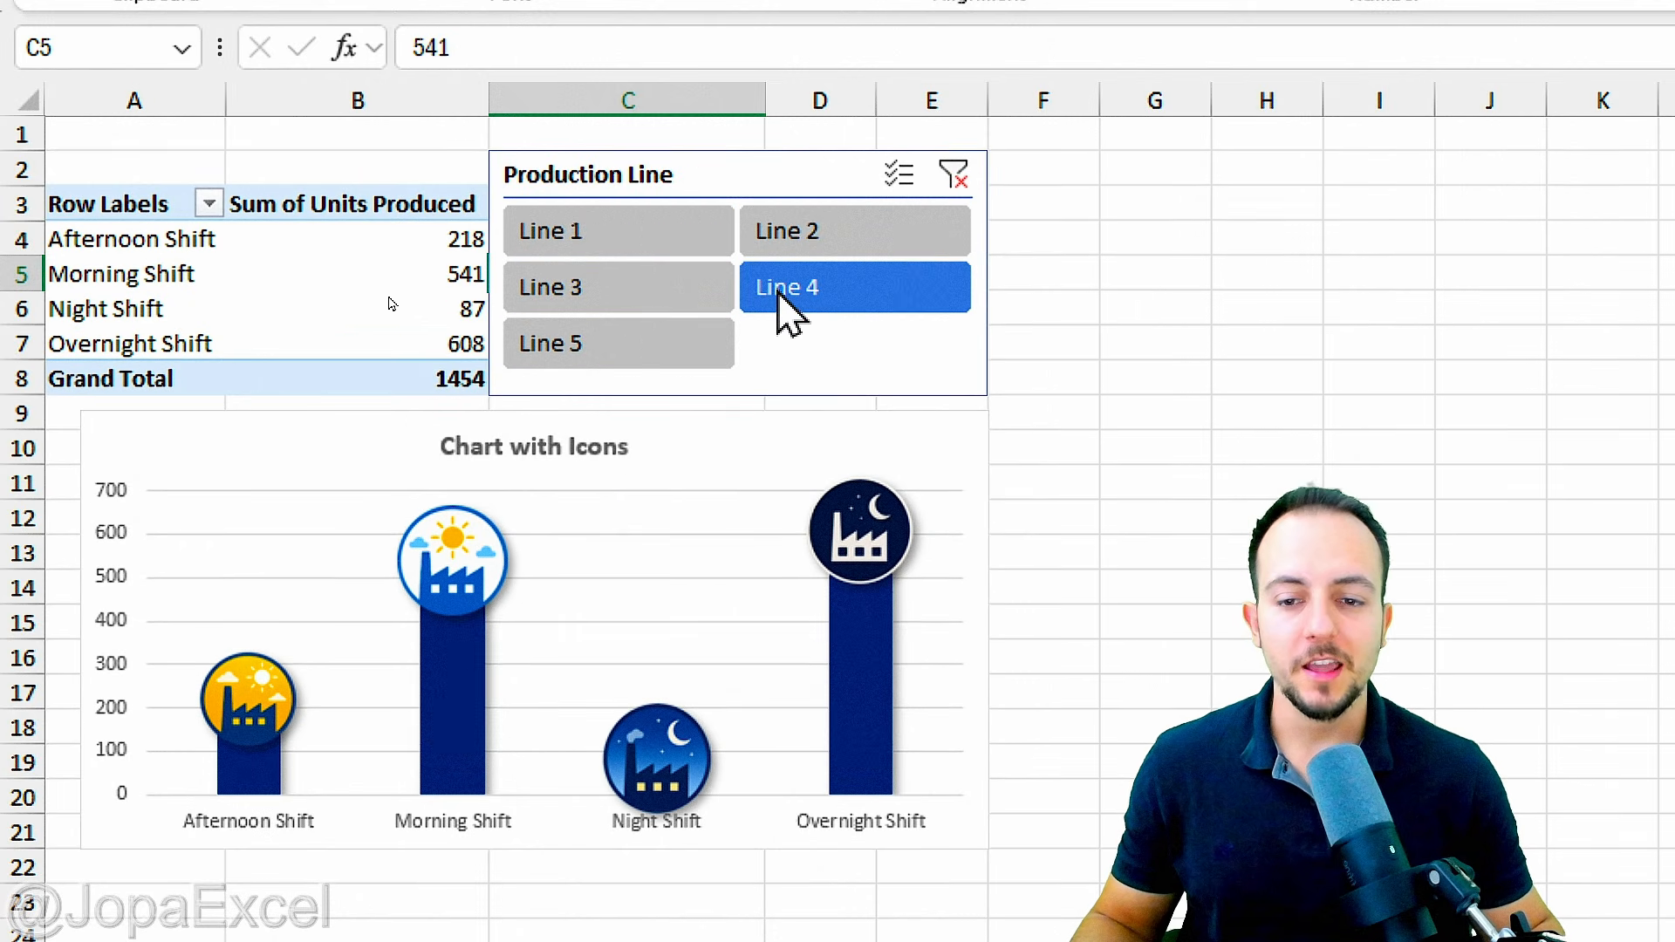
{"action": "left_click", "coordinate": [694, 343]}
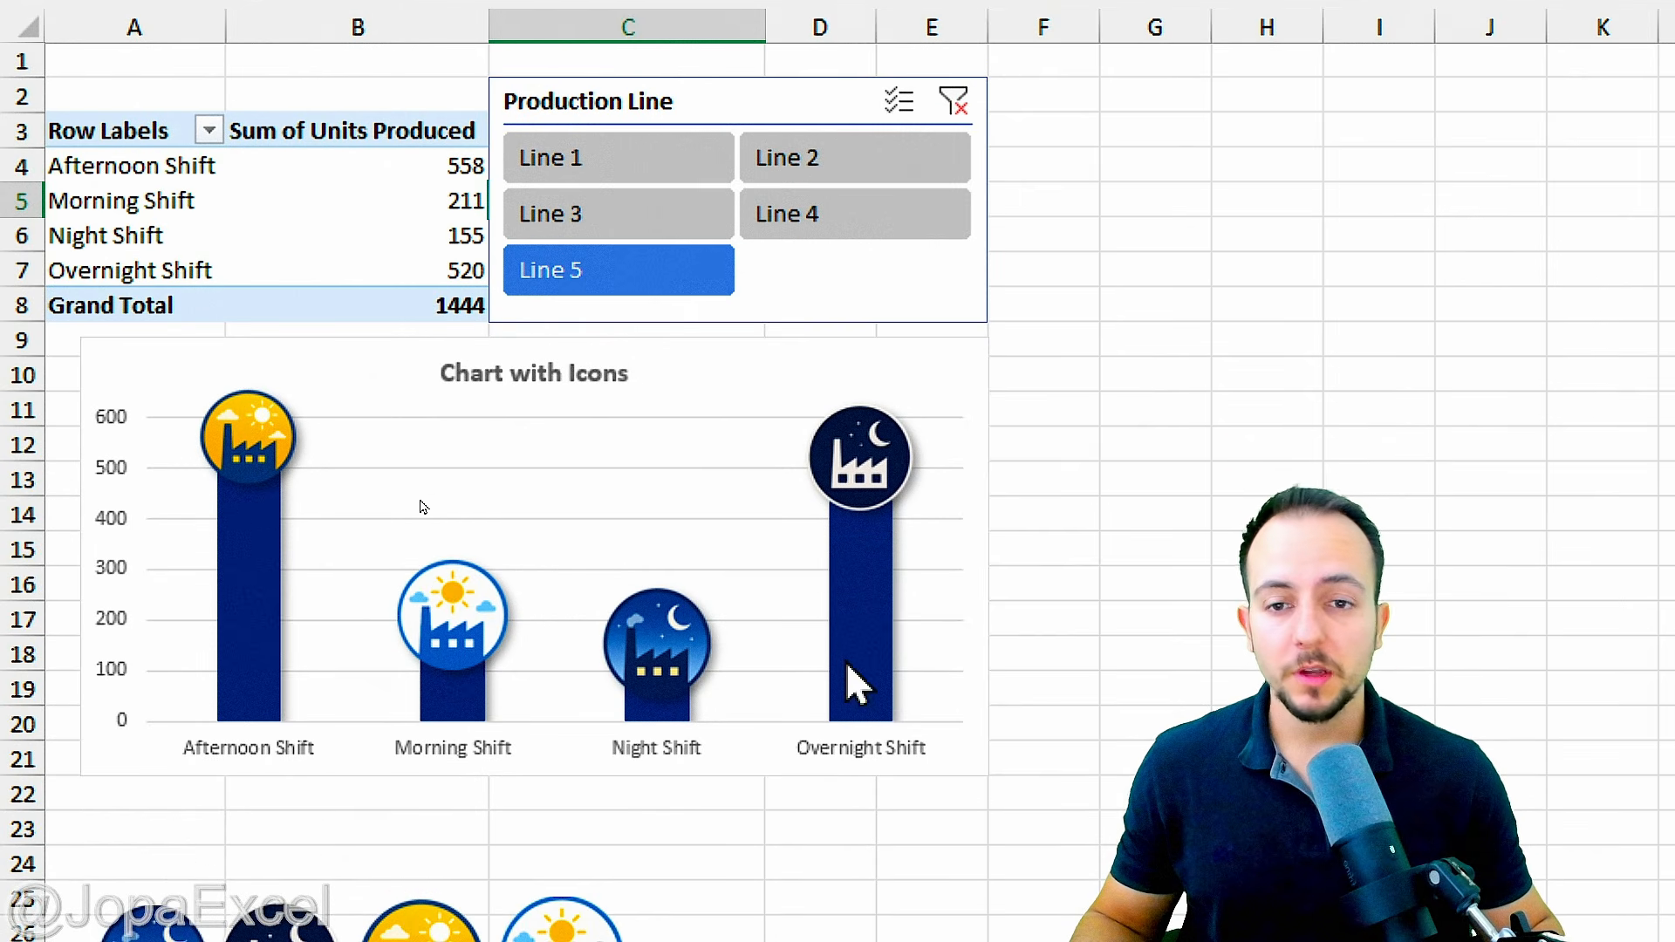
{"action": "left_click", "coordinate": [662, 211]}
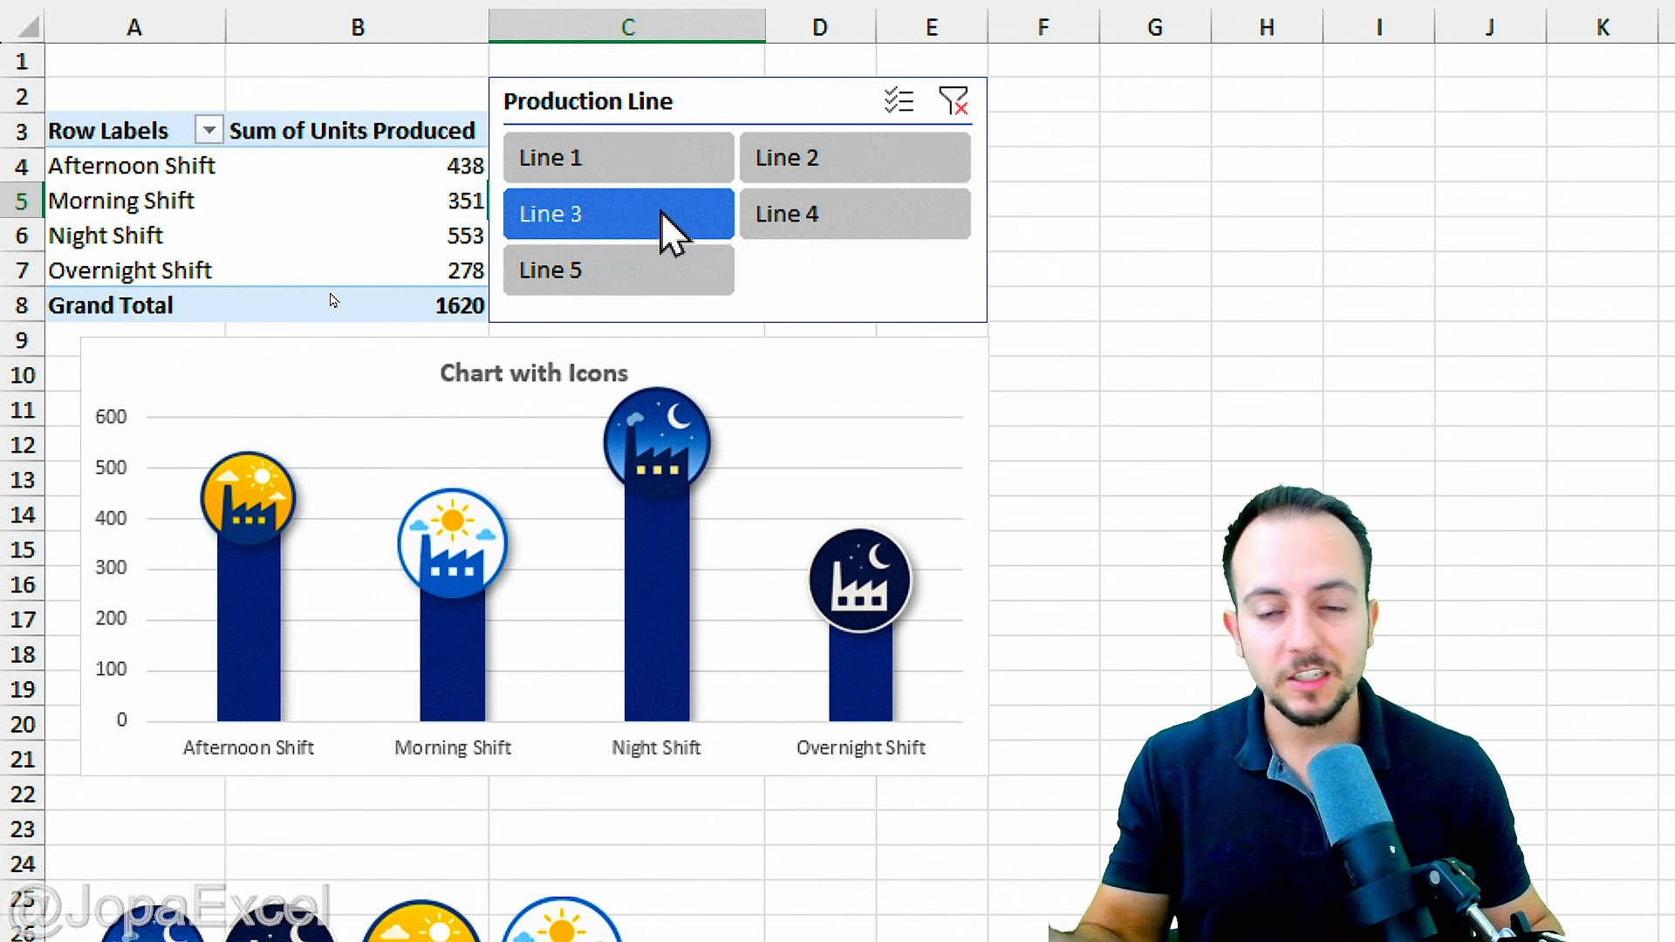
{"action": "left_click", "coordinate": [794, 218]}
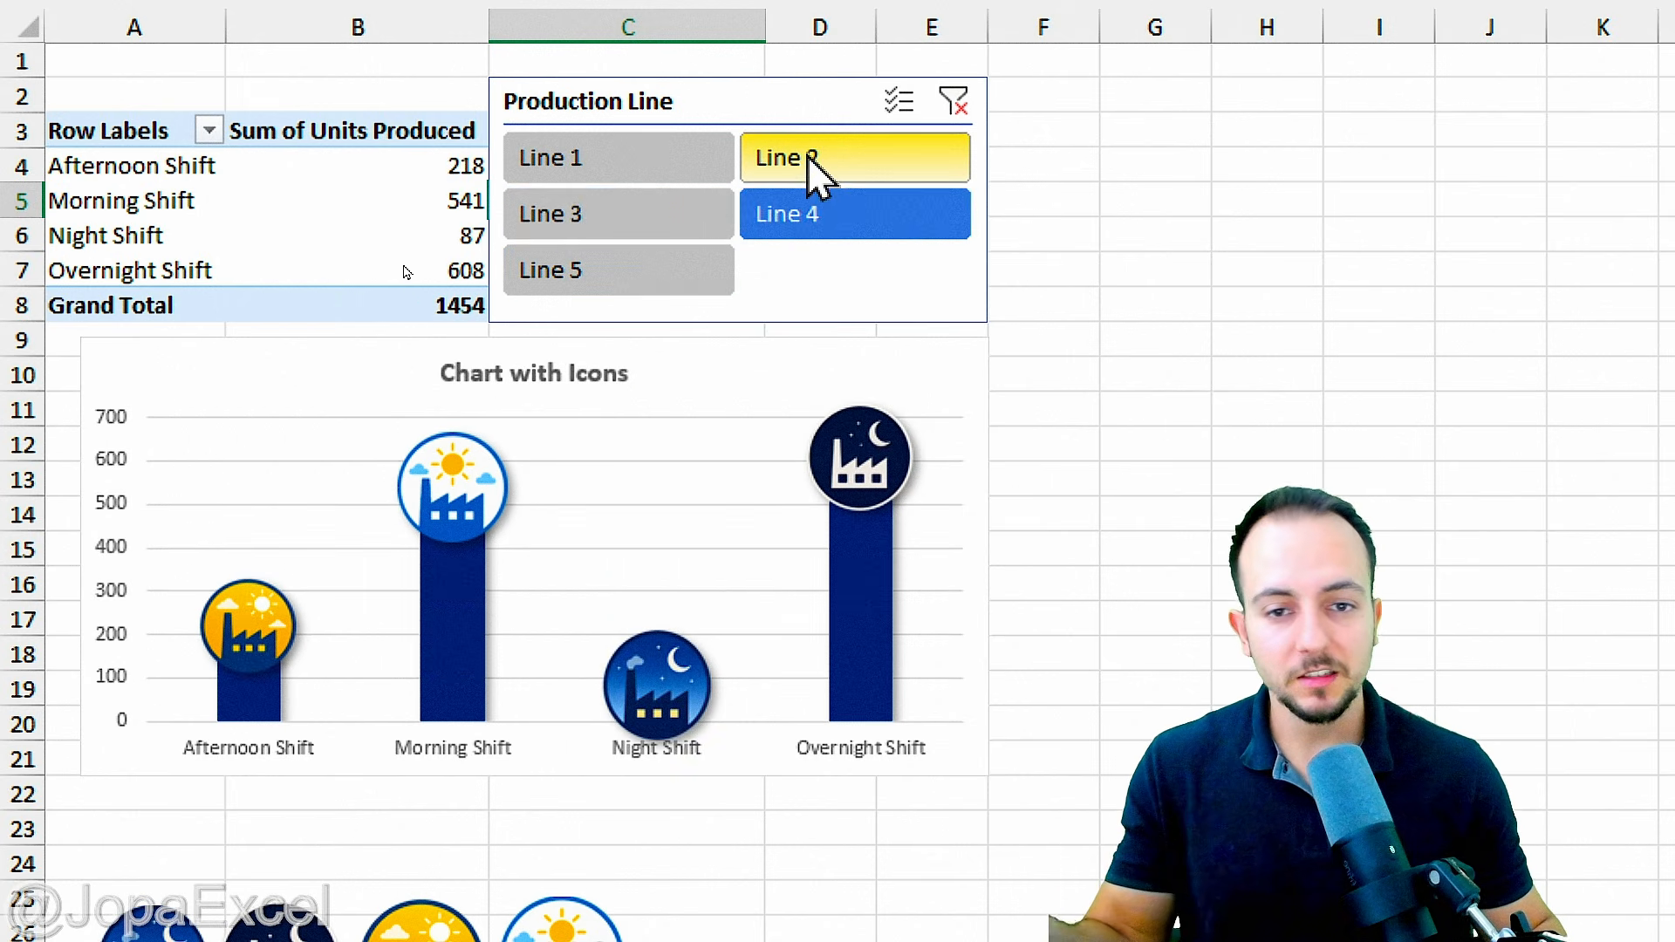
{"action": "left_click", "coordinate": [811, 170]}
{"action": "left_click", "coordinate": [689, 177]}
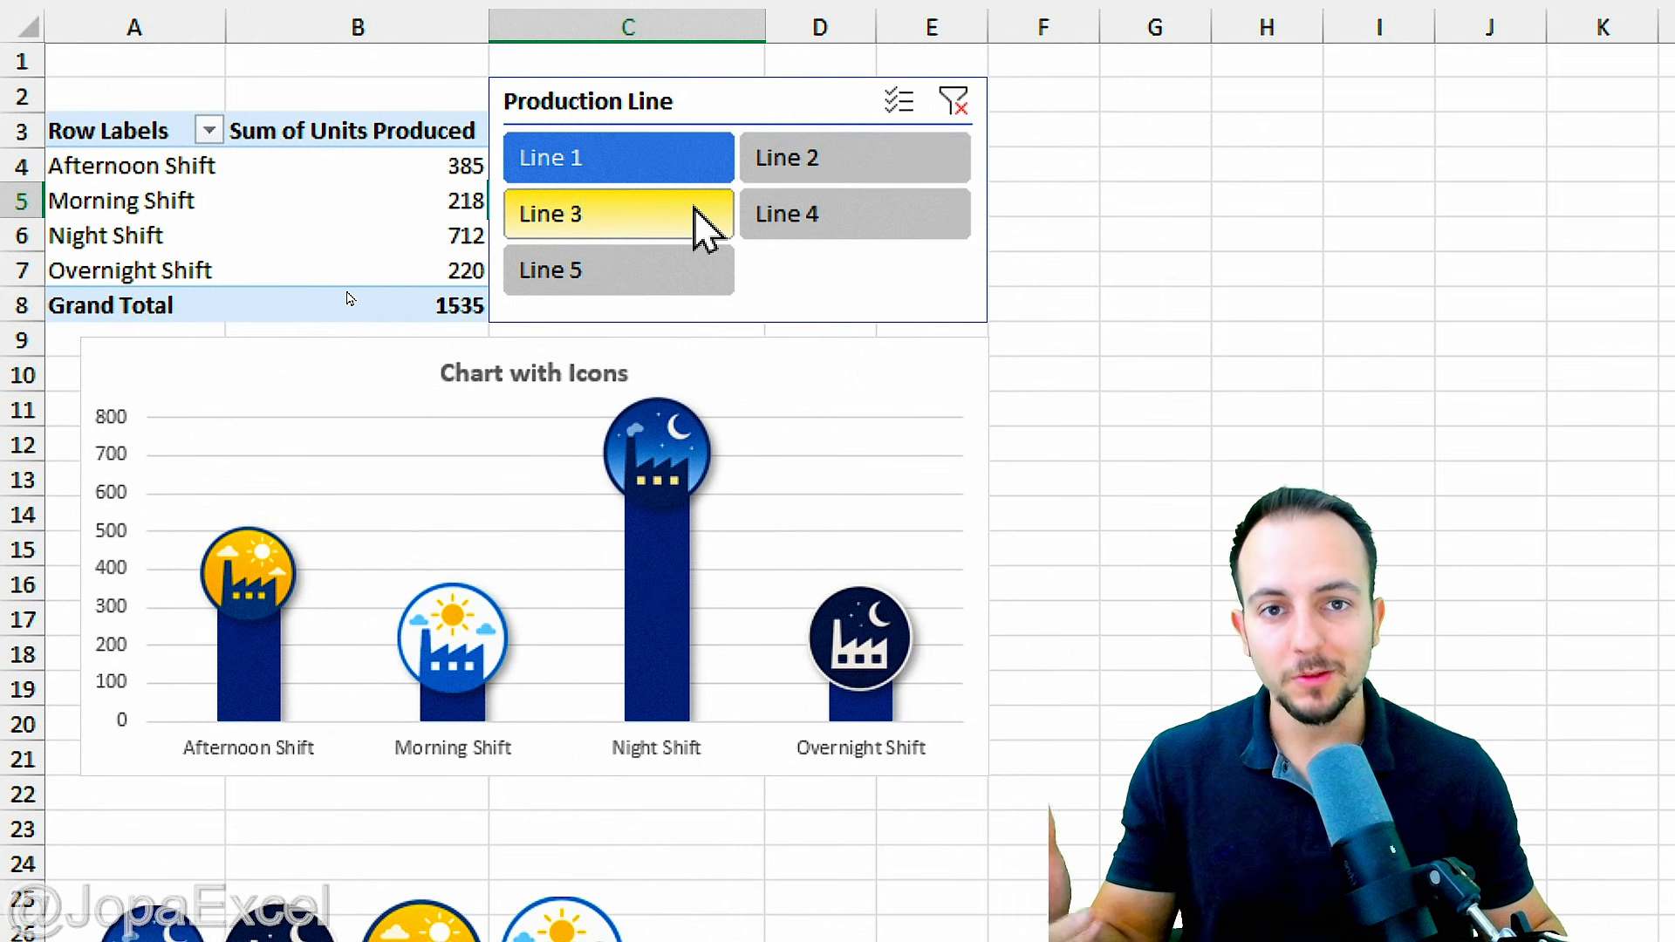